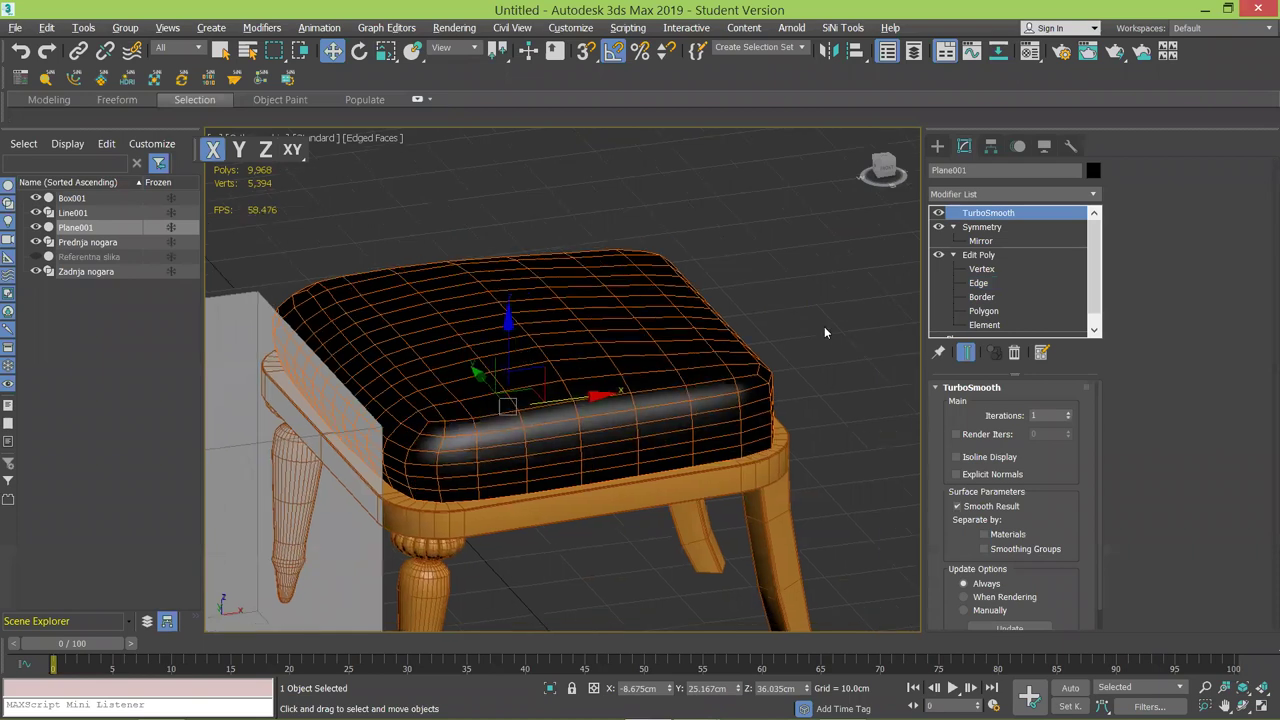
Move the floating Axis Constraints toolbar off the viewport label and deselect the seat cushion.
click(566, 354)
click(566, 354)
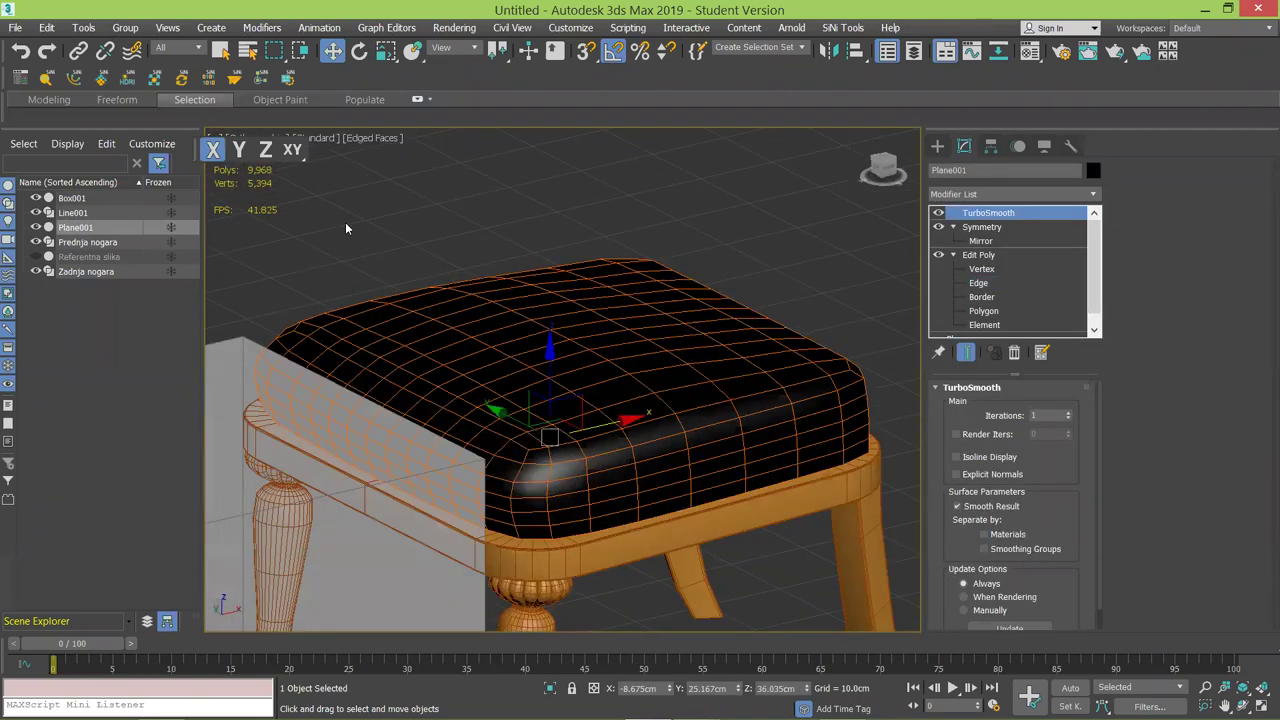
drag(199, 152, 224, 179)
click(449, 269)
scroll(448, 270, down, 4)
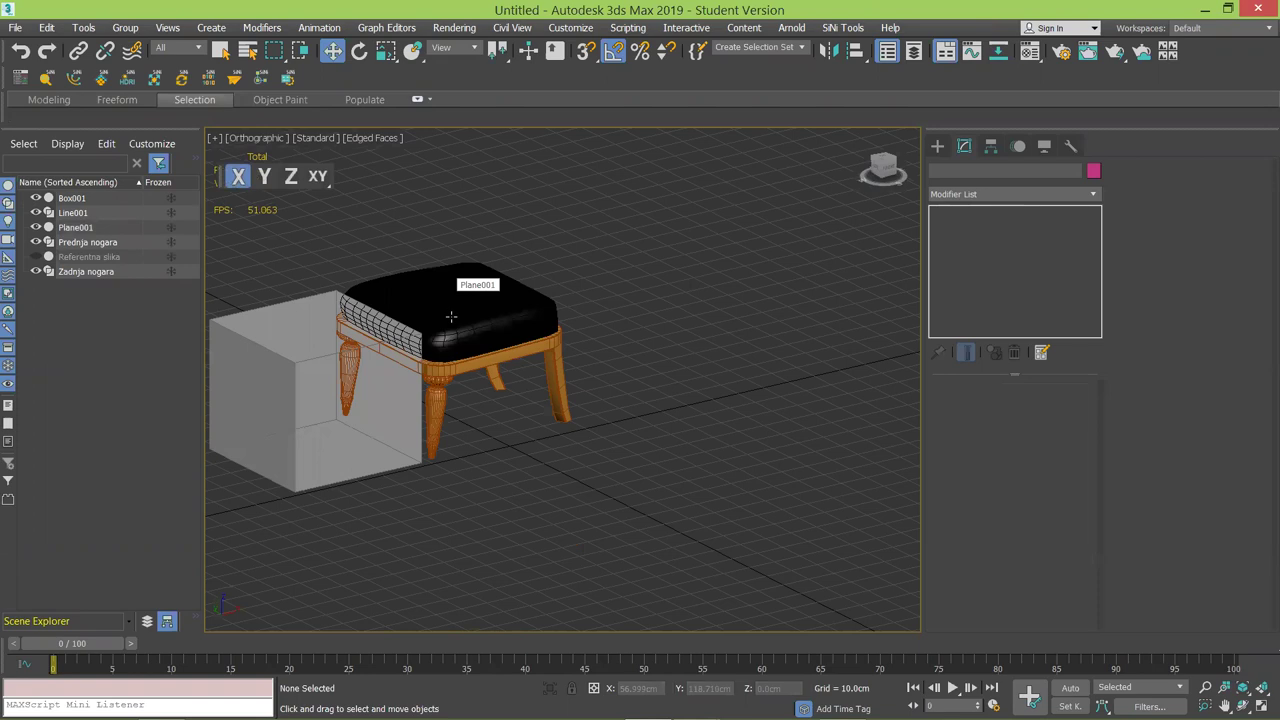
Unhide the Referentna slika reference plane in the front view and isolate it.
key(f)
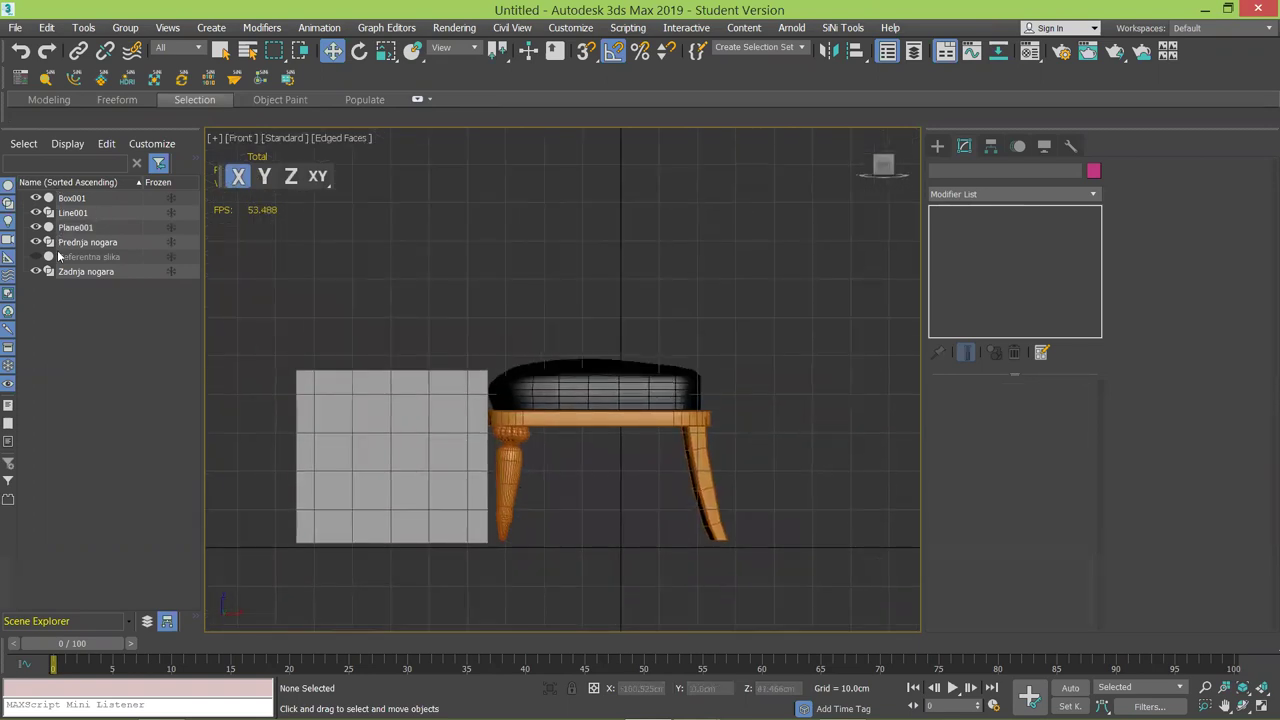
click(36, 257)
scroll(528, 377, up, 2)
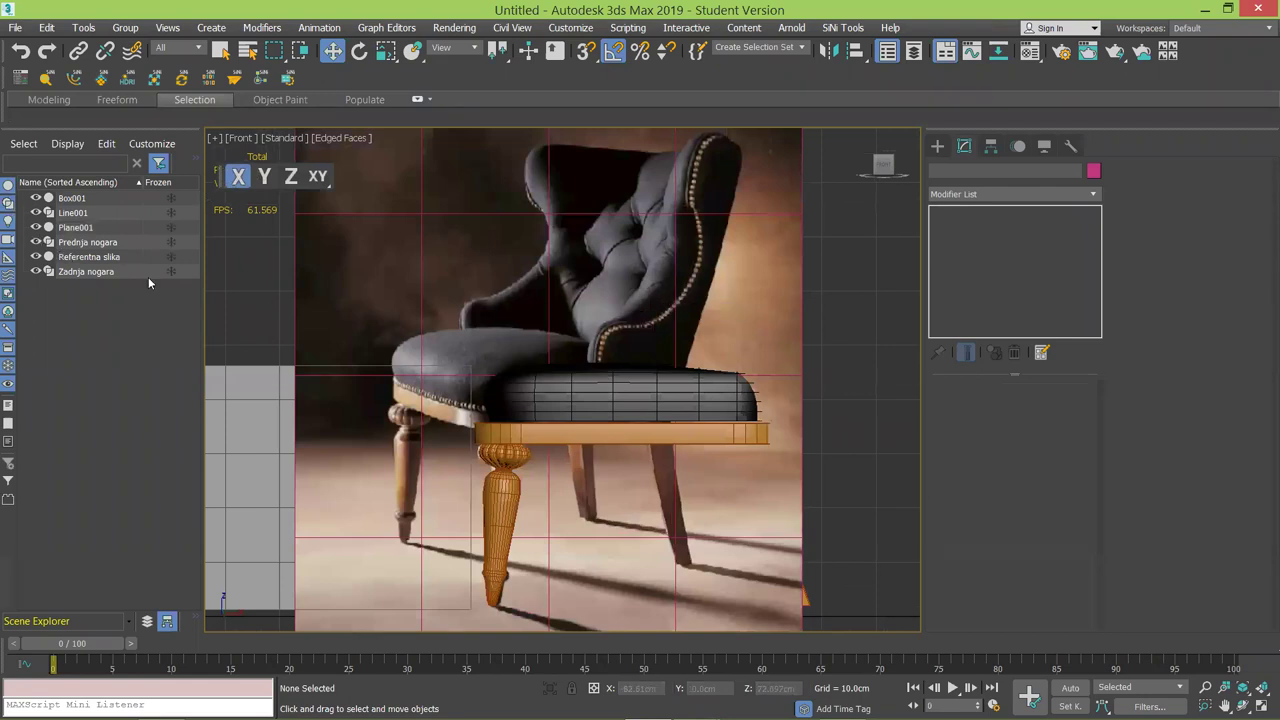
click(111, 259)
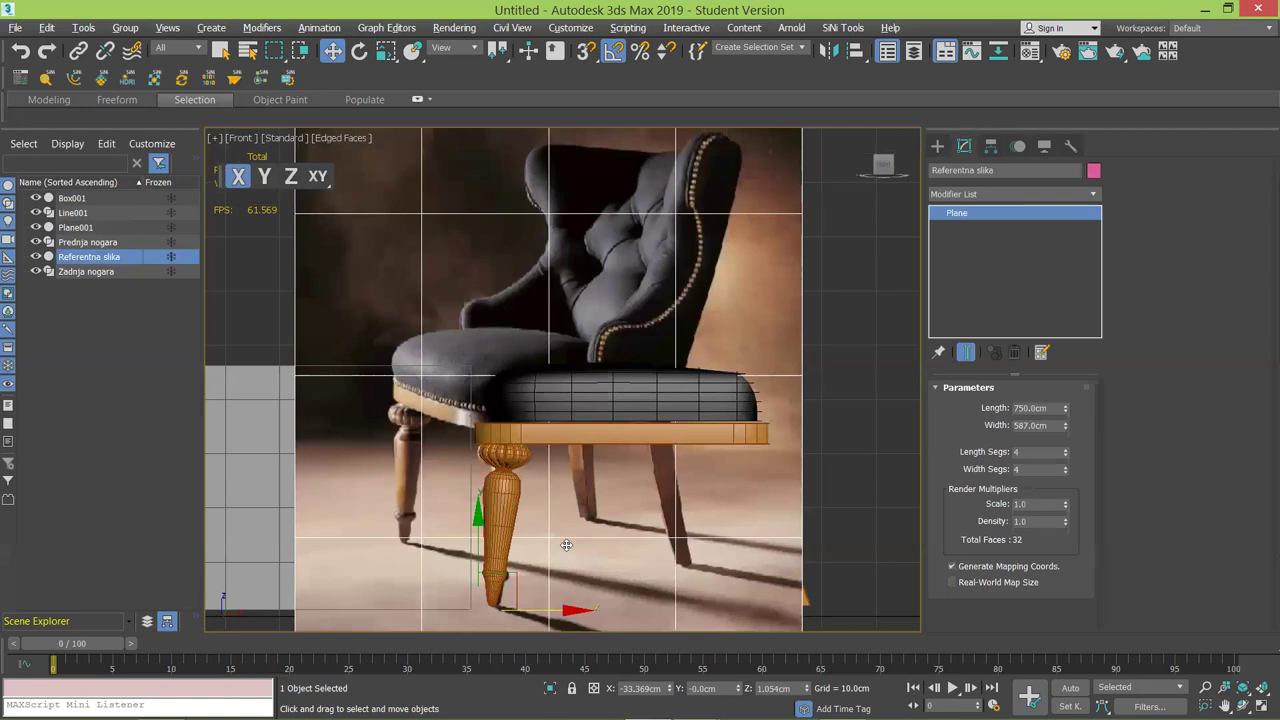
key(alt+q)
scroll(550, 435, up, 5)
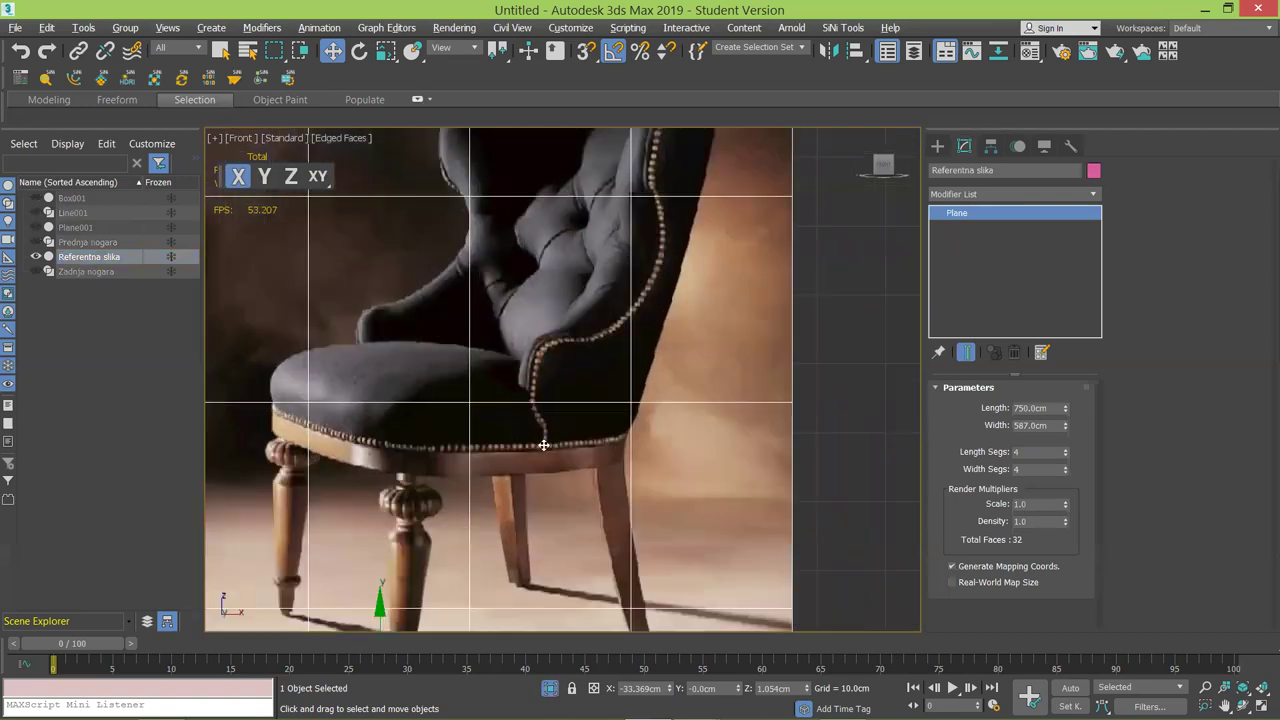
middle_drag(643, 208, 616, 300)
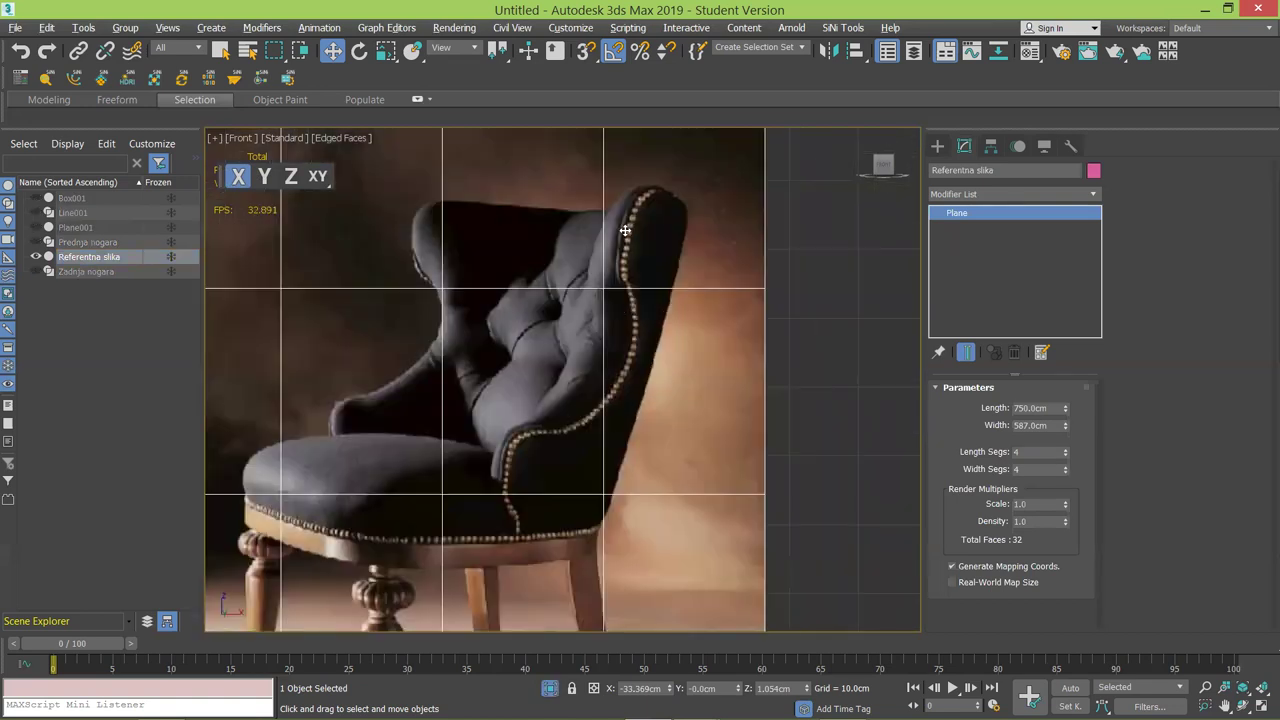
Activate the Line spline tool for tracing the chair's backrest.
click(937, 146)
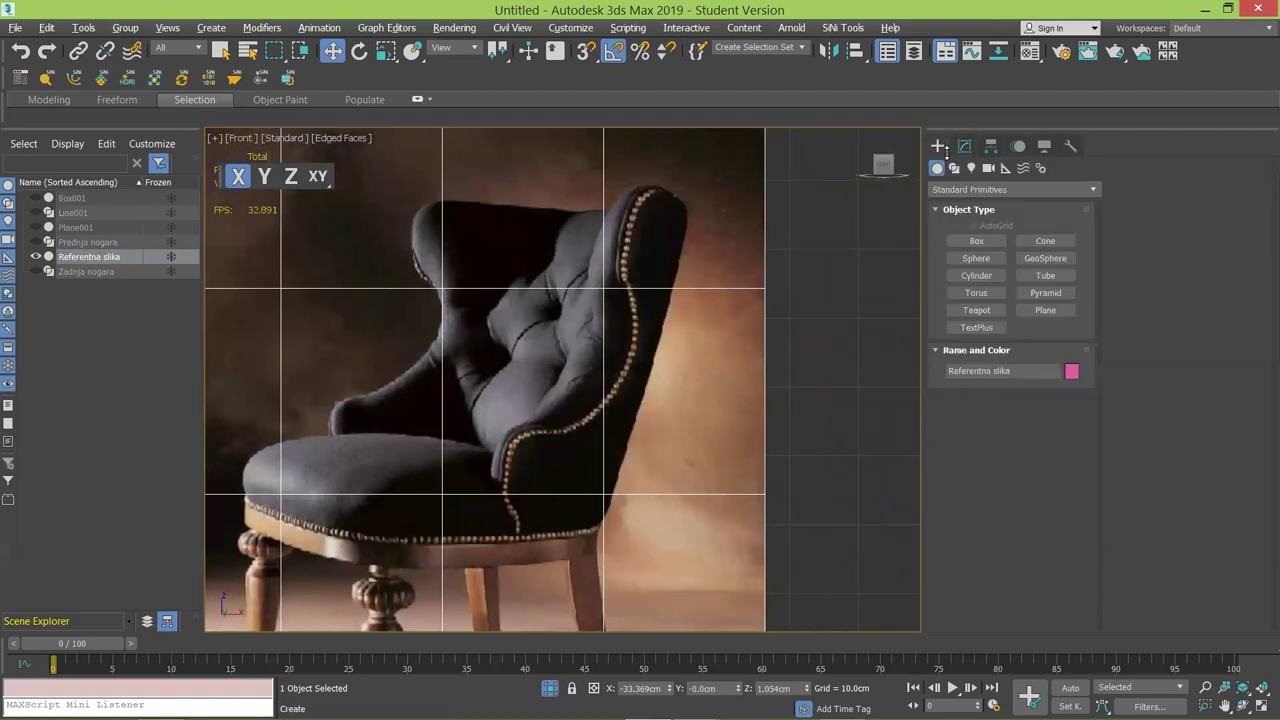
click(954, 168)
click(976, 254)
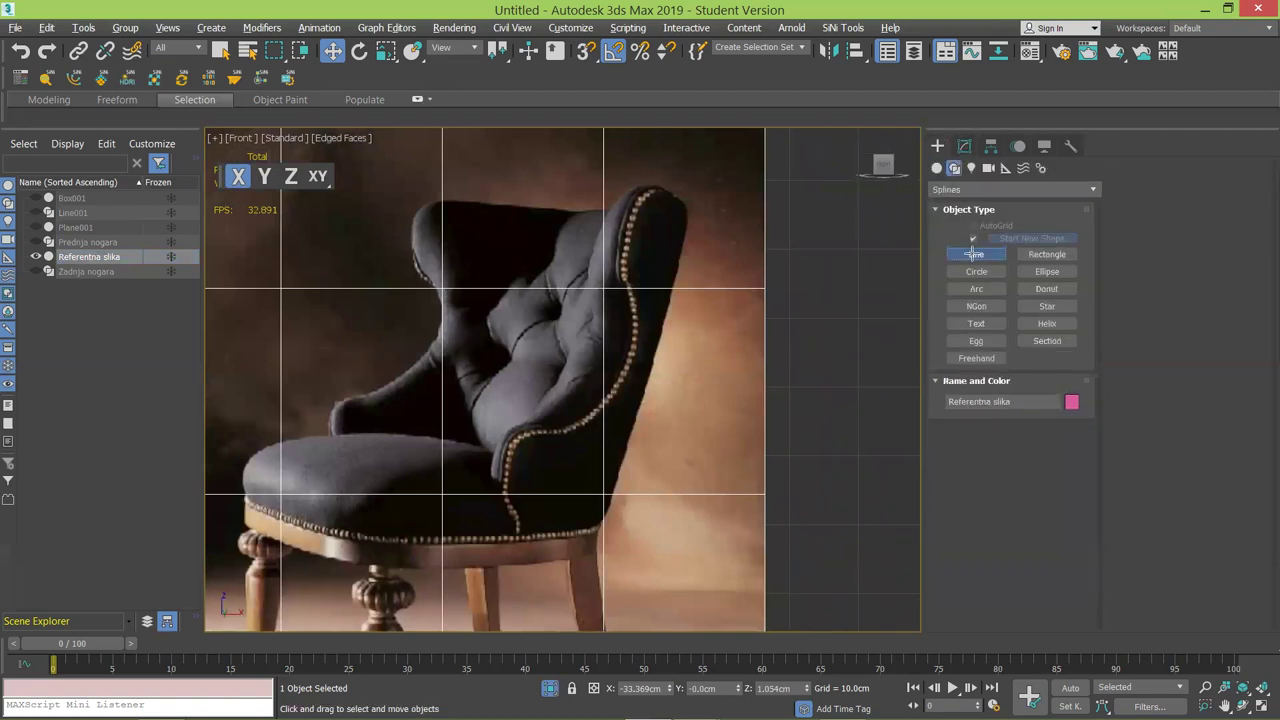
scroll(571, 509, up, 3)
click(525, 555)
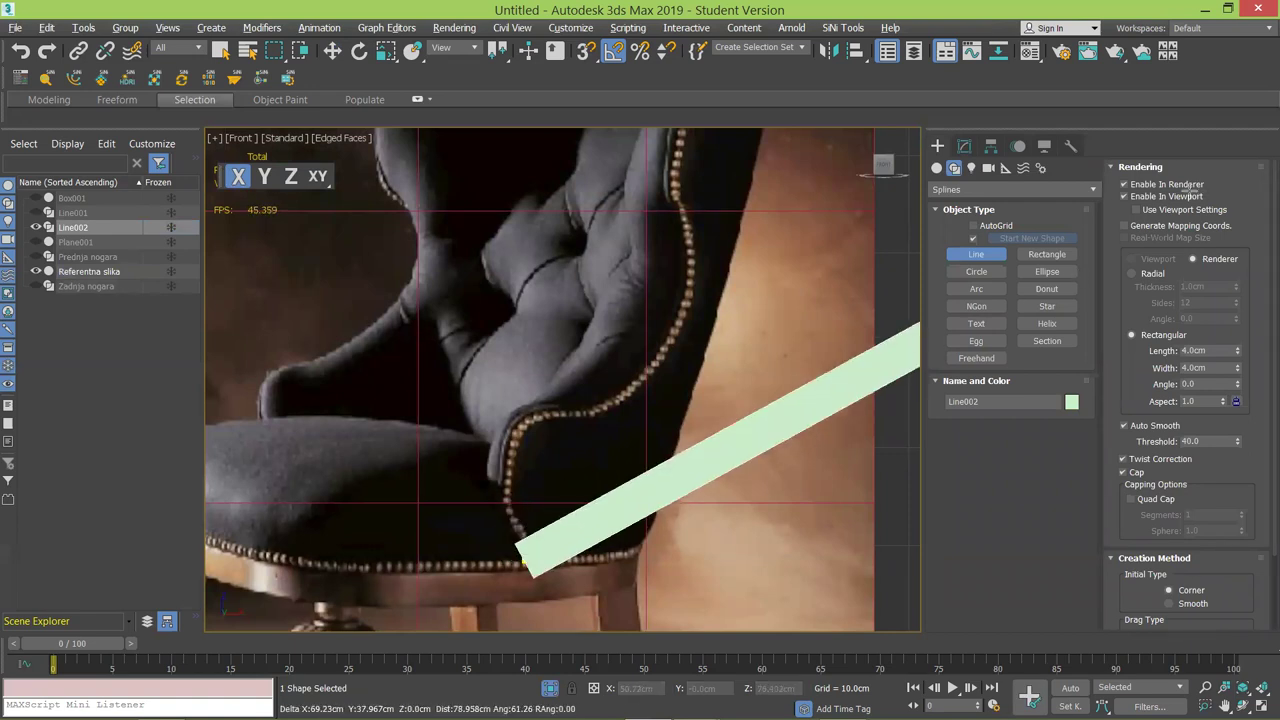
click(1125, 195)
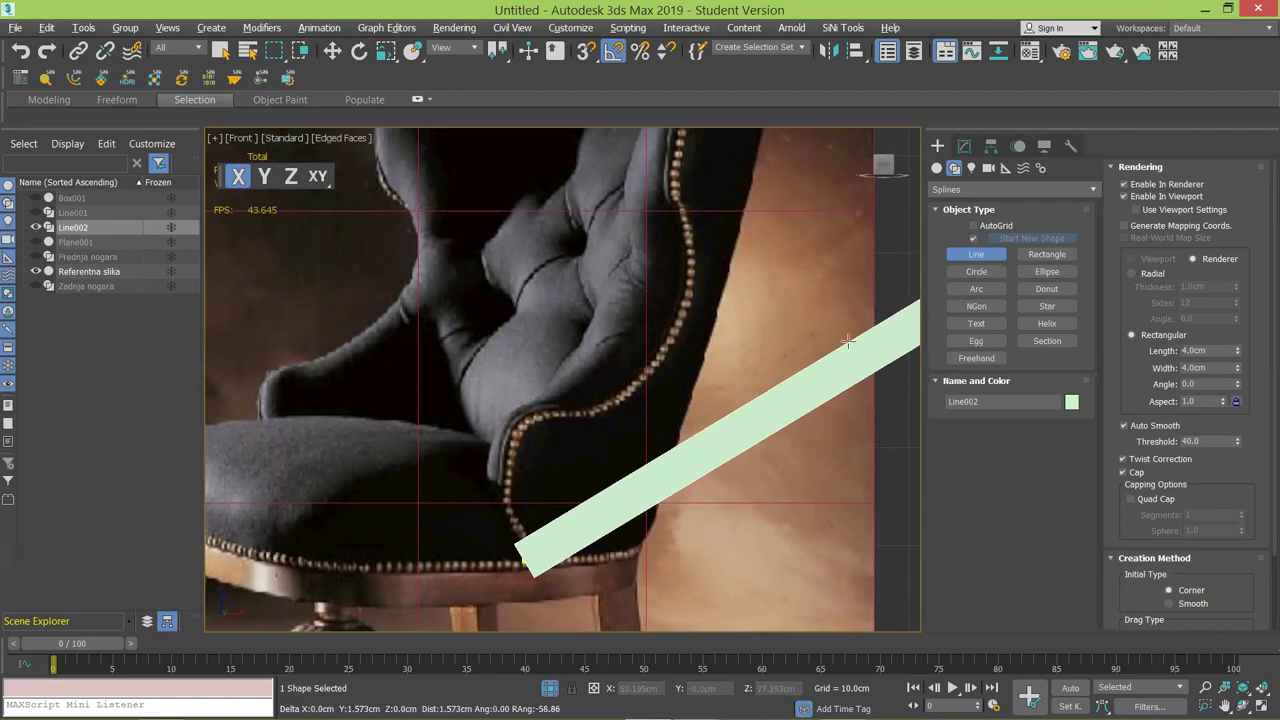
right_click(665, 333)
key(ctrl+z)
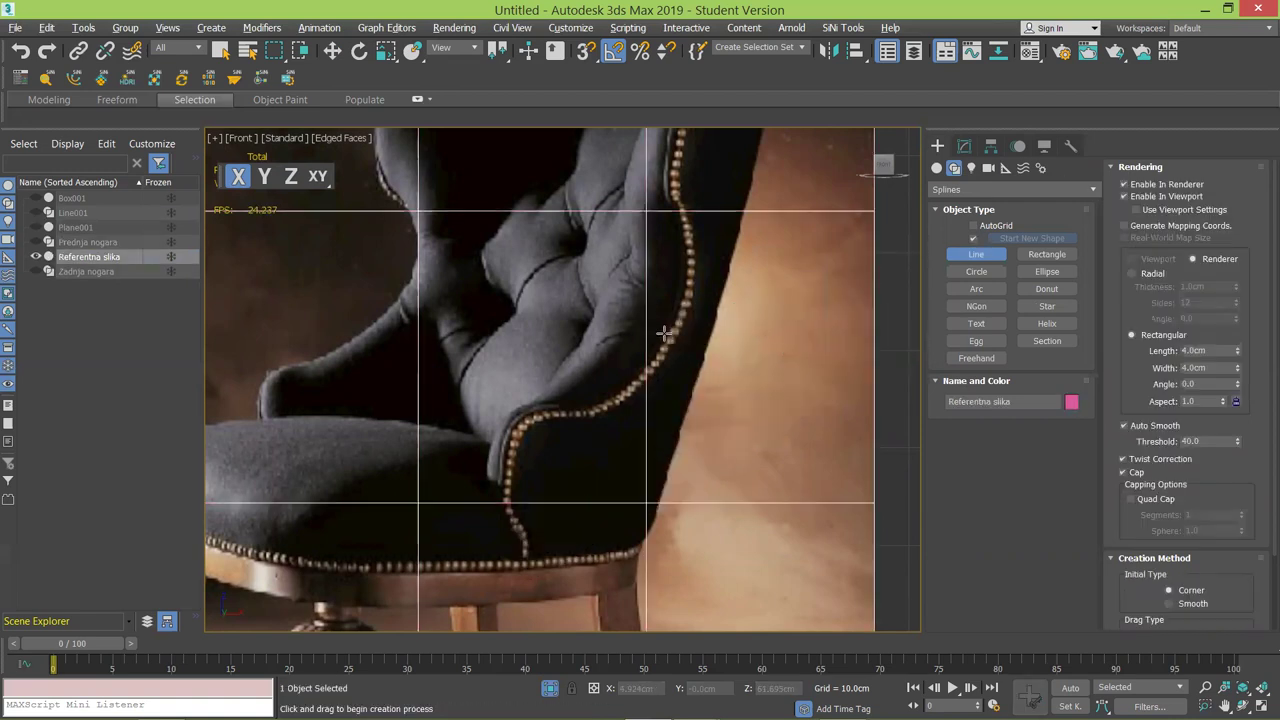
Disable Enable In Viewport and Enable In Renderer, and trace the nailhead trim from the seat rail up over the armrest.
click(1147, 197)
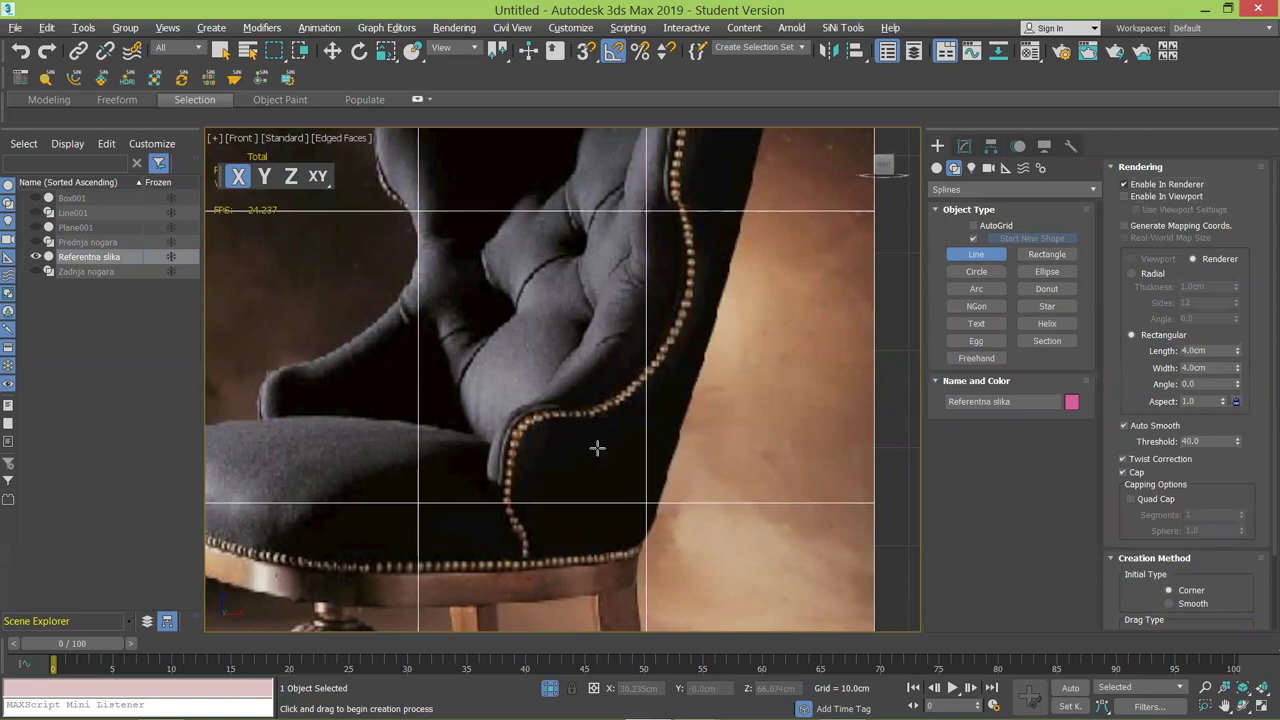
click(524, 557)
click(522, 530)
click(503, 500)
click(505, 437)
click(537, 407)
click(605, 407)
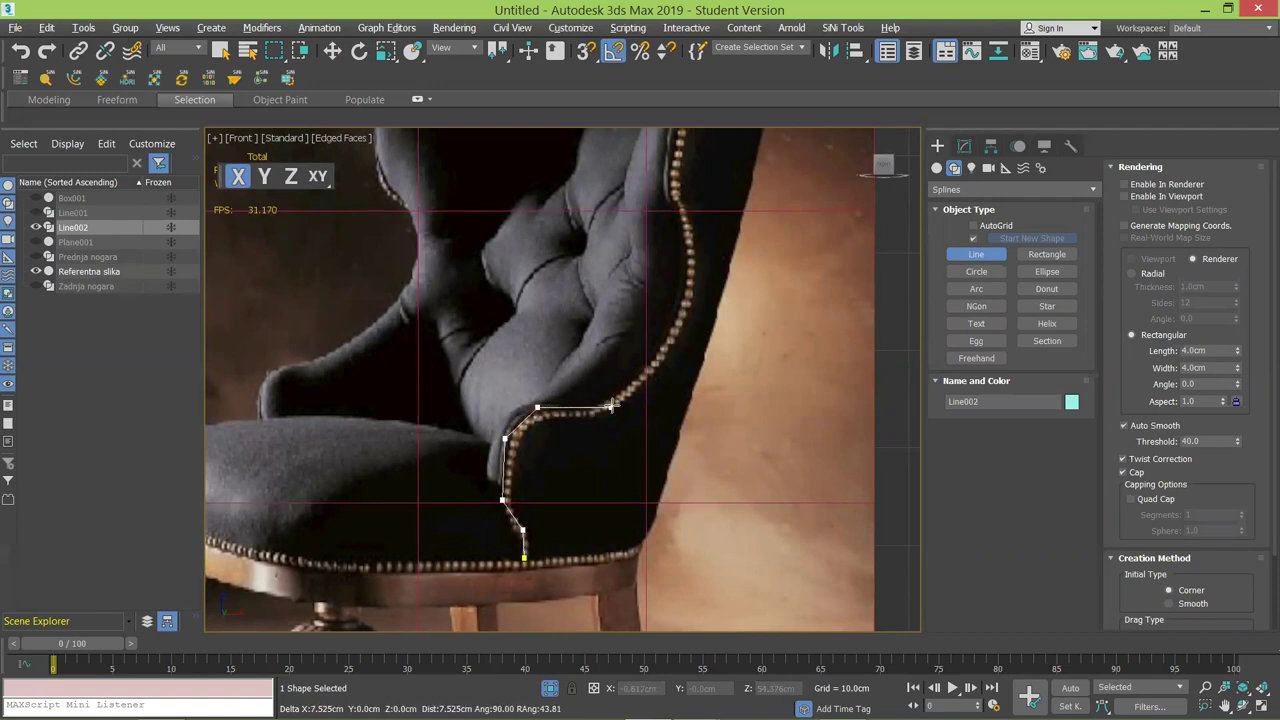
Continue the line along the nailhead trim up to the top of the backrest.
click(677, 338)
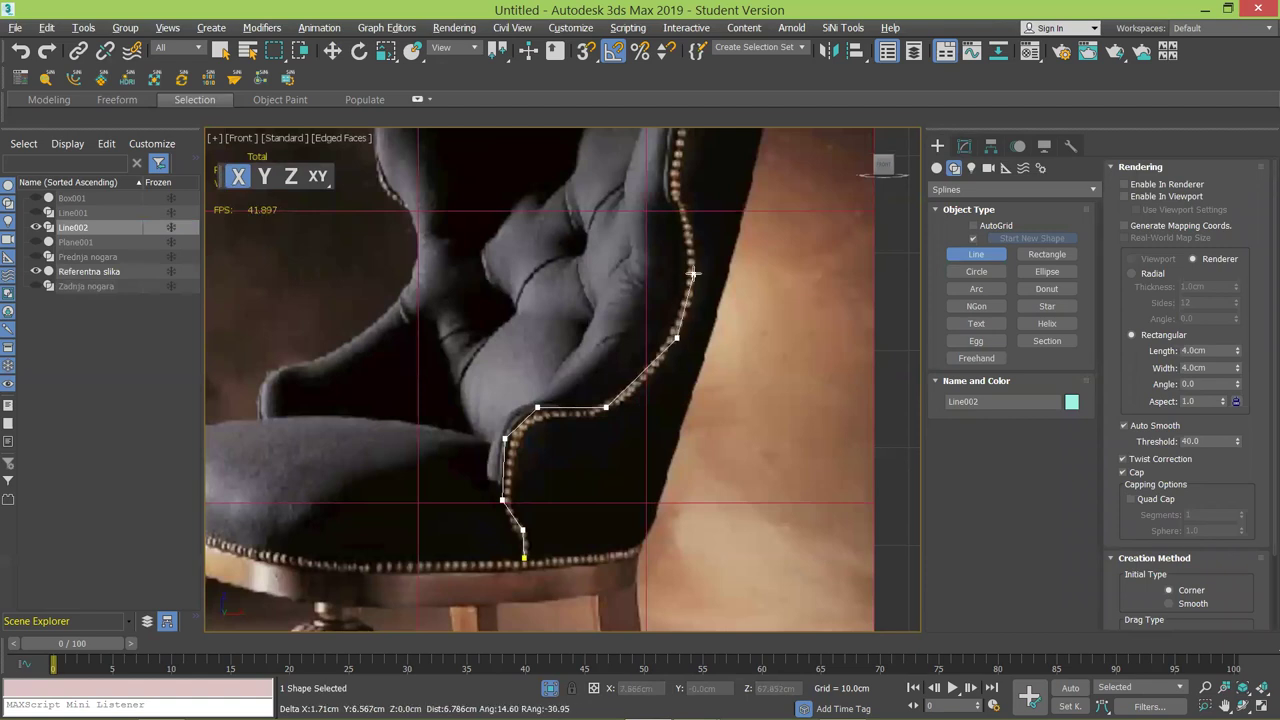
click(691, 272)
click(671, 186)
middle_drag(697, 216, 645, 429)
click(634, 317)
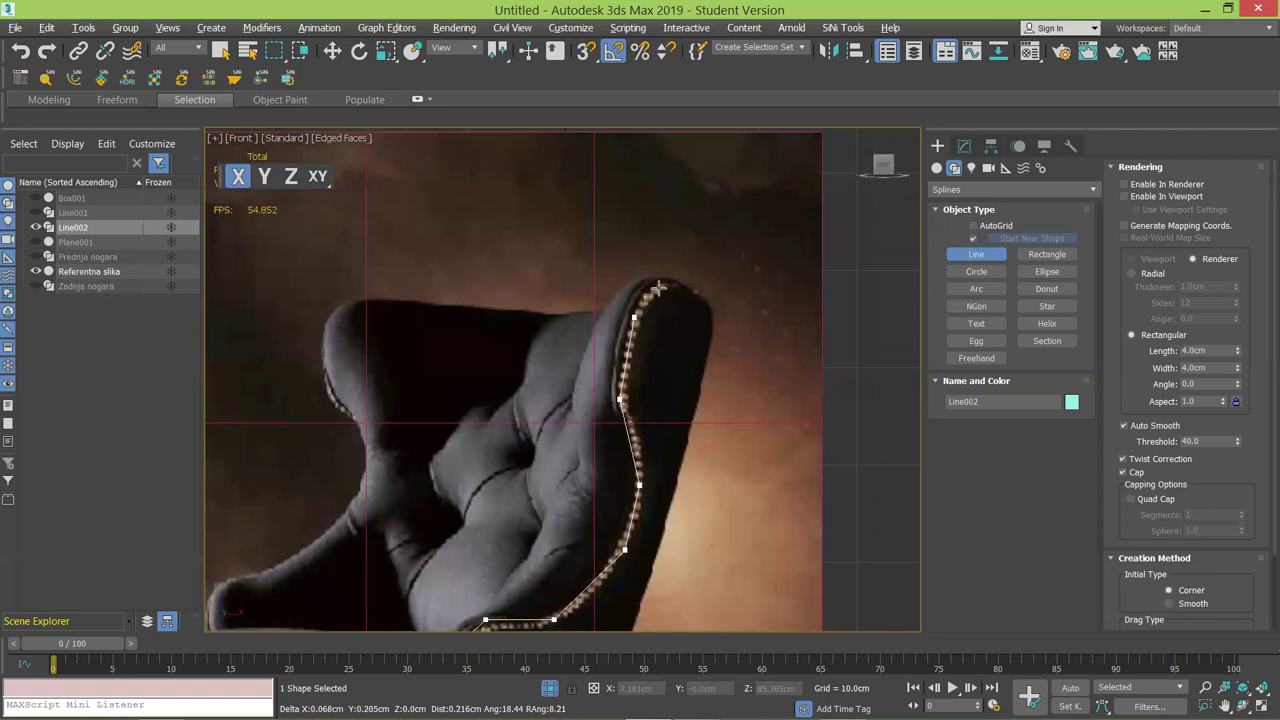
click(669, 281)
Add corner points behind the top and base of the backrest and close the spline at its starting point.
click(716, 281)
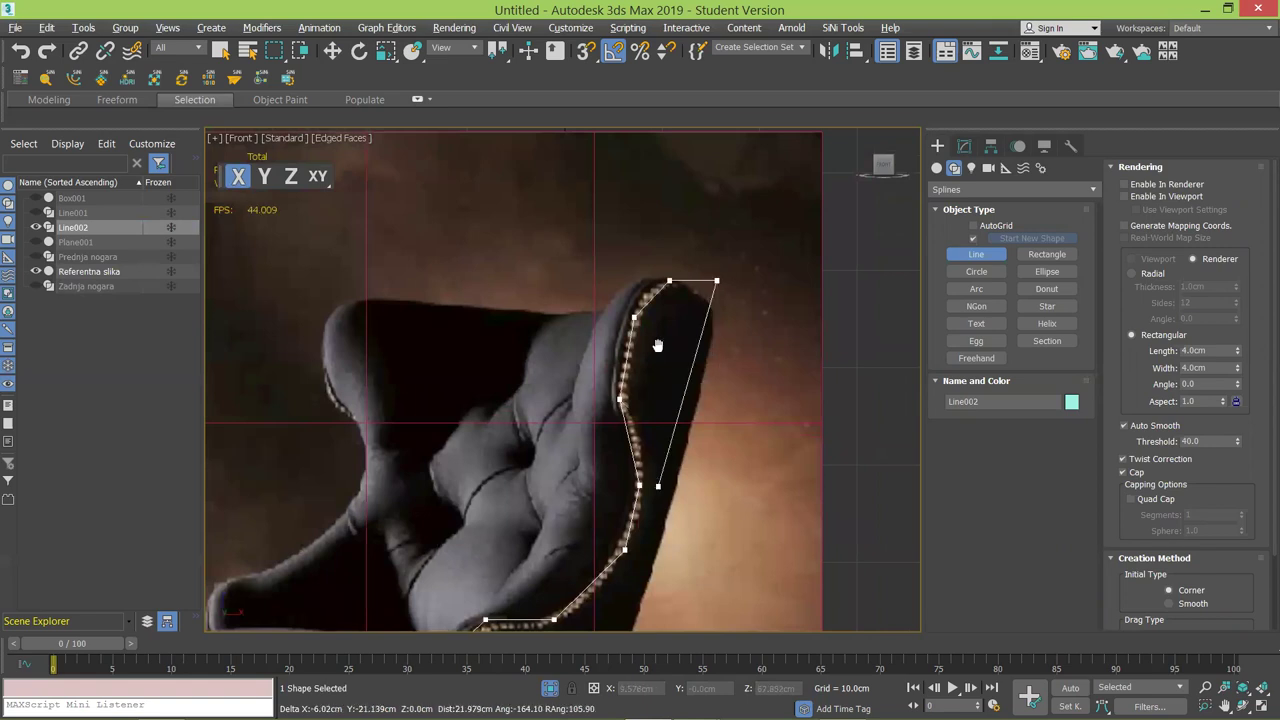
scroll(658, 345, down, 3)
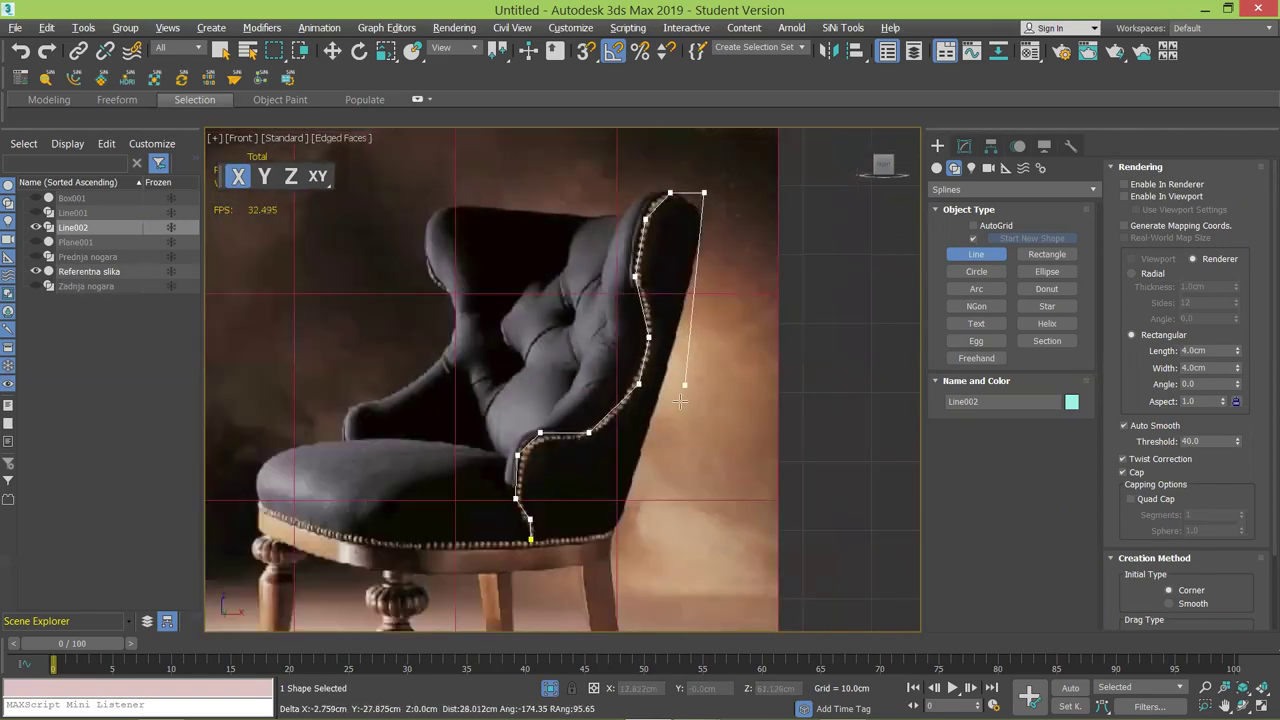
click(669, 533)
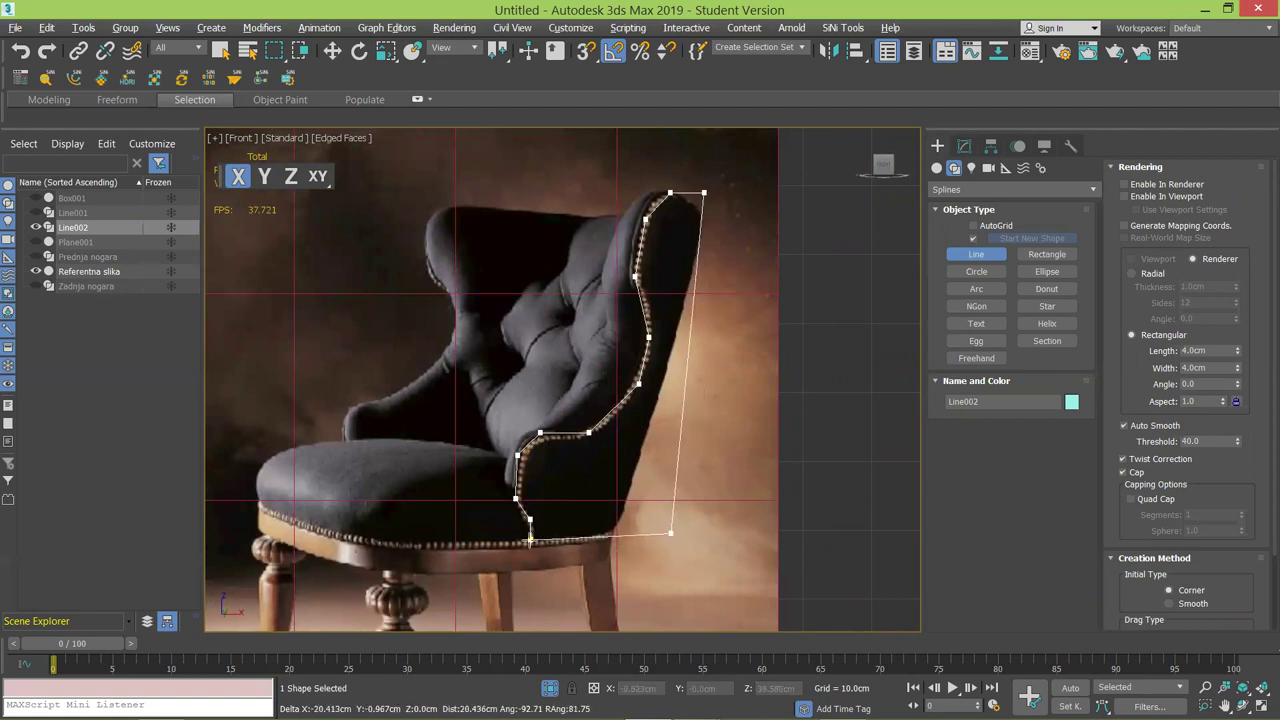
click(530, 540)
click(614, 425)
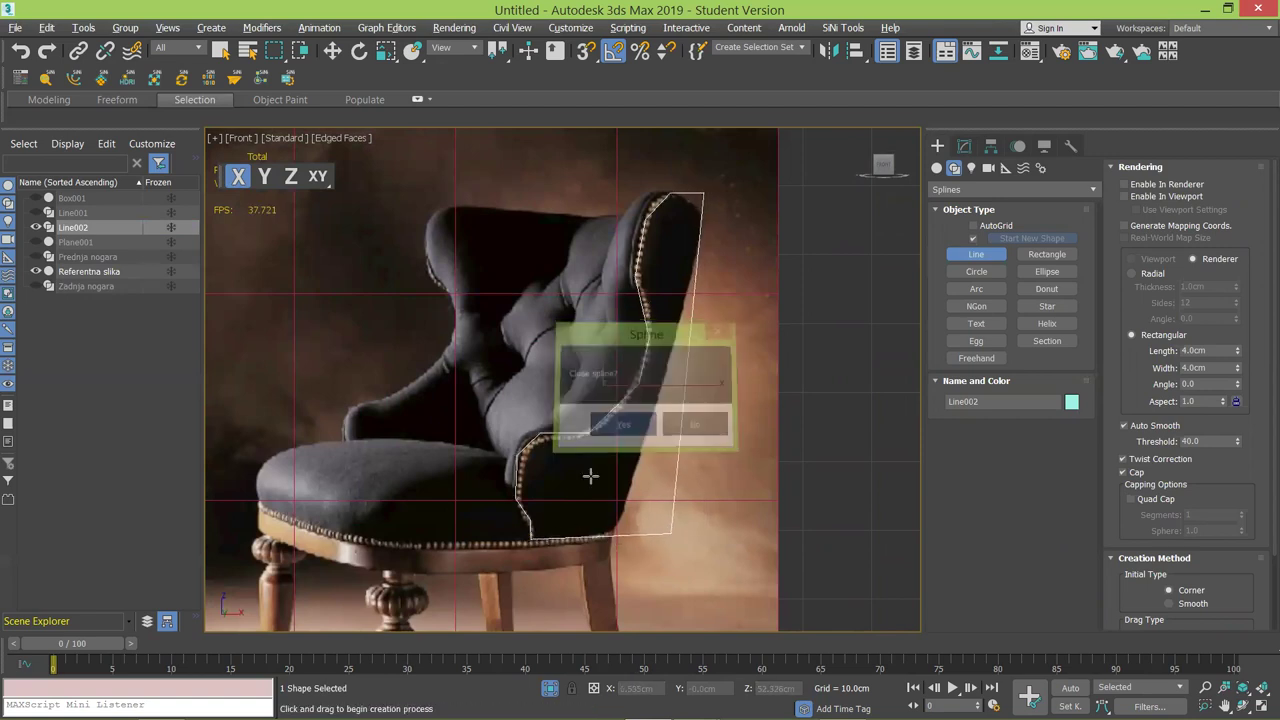
Enter Vertex editing on the backrest outline and select its lower rear corner vertex.
click(964, 146)
click(937, 213)
click(964, 227)
scroll(681, 418, up, 3)
click(724, 446)
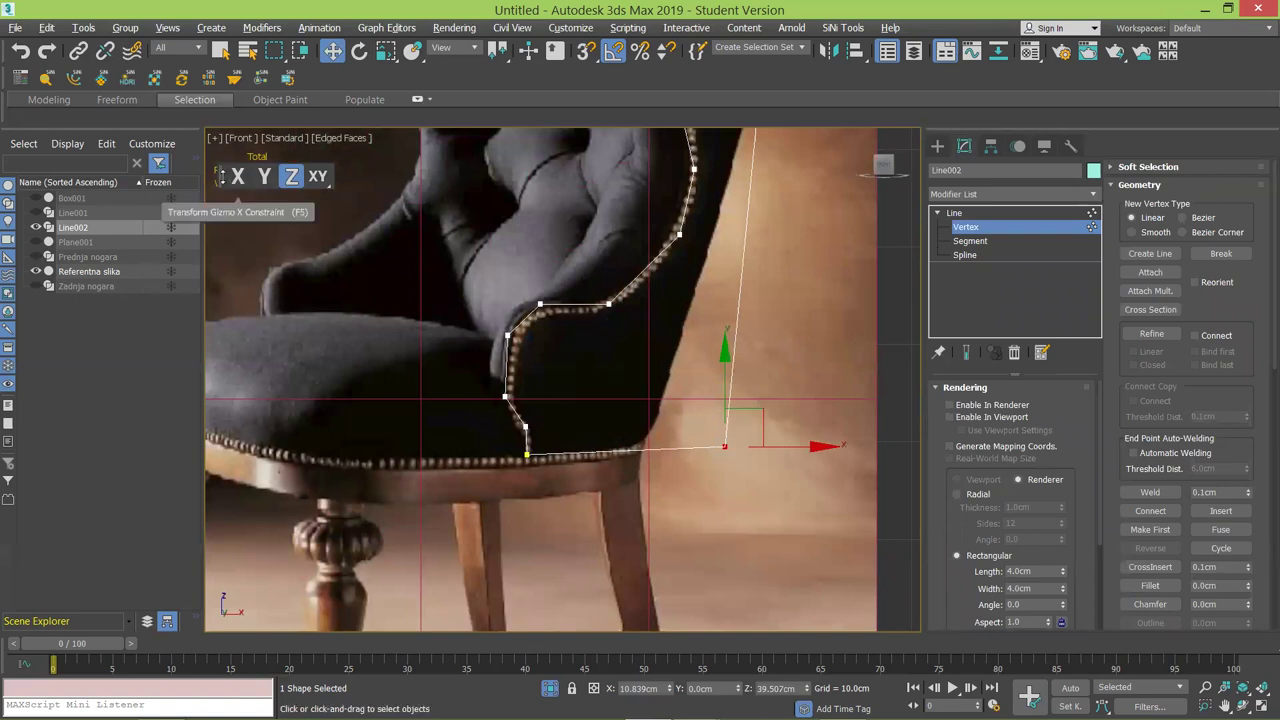
Toggle the Axis Constraints toolbar off and back on.
right_click(1206, 66)
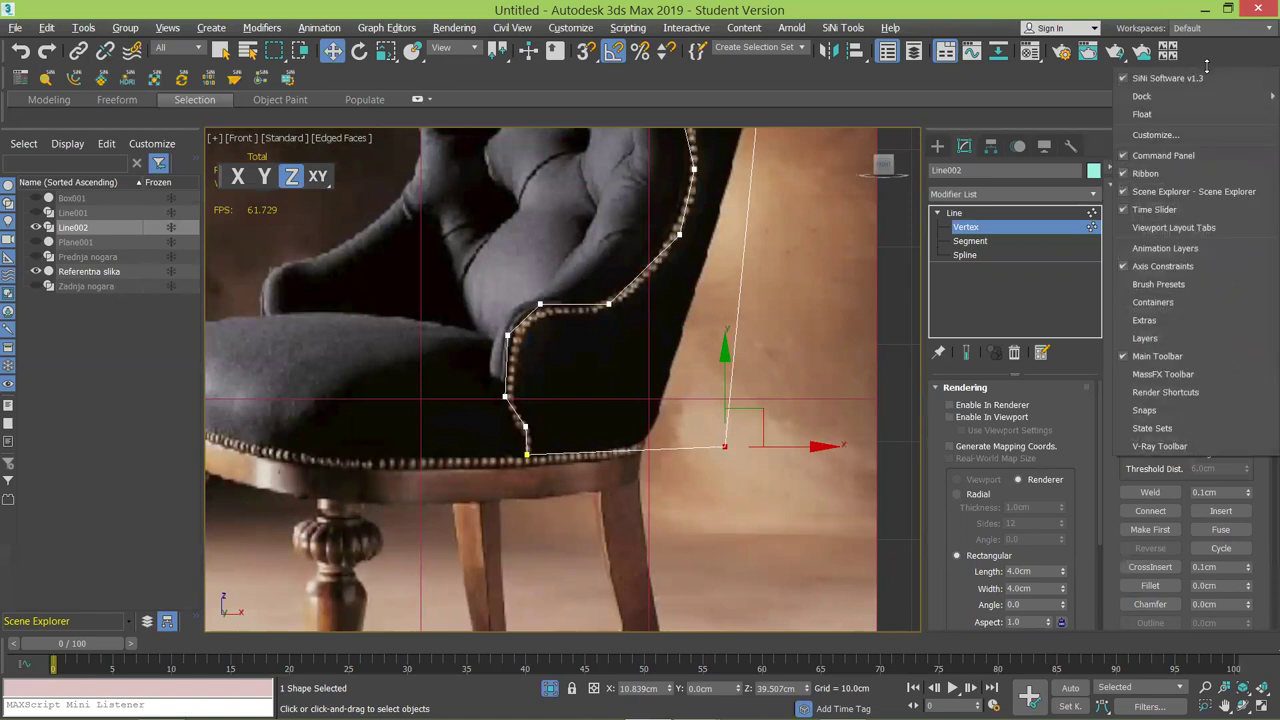
click(1175, 262)
right_click(1206, 59)
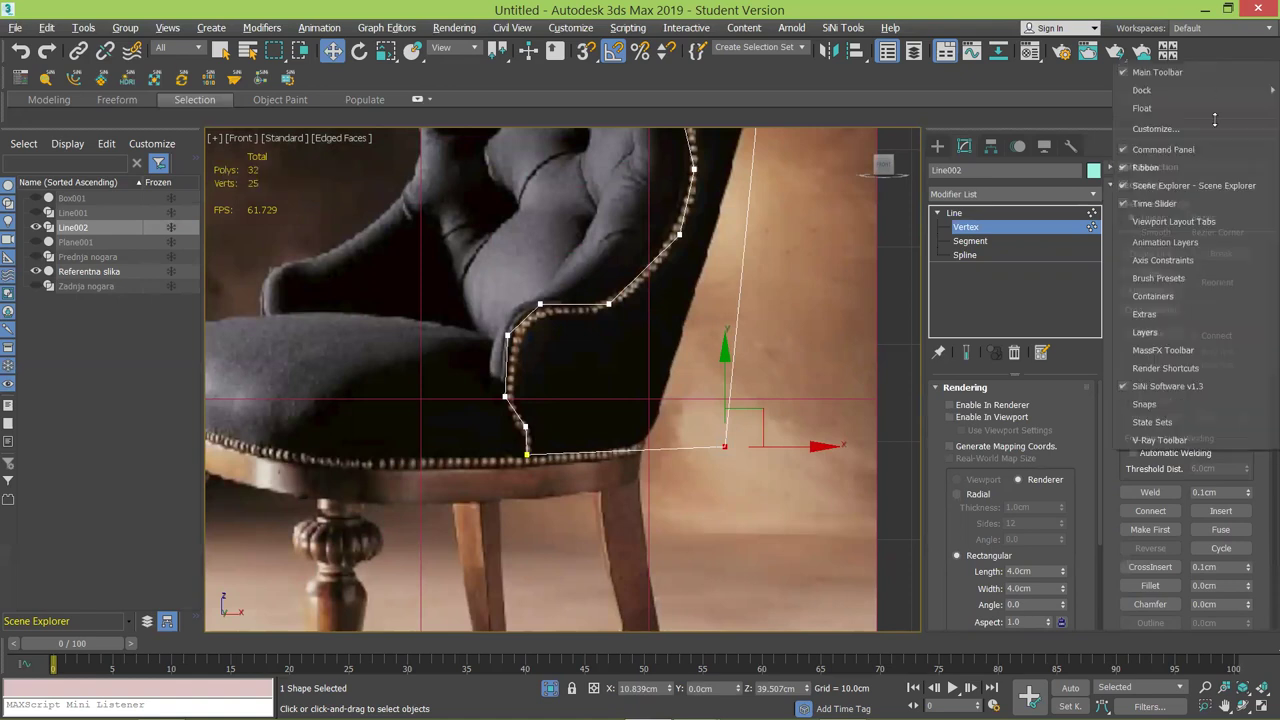
click(1204, 261)
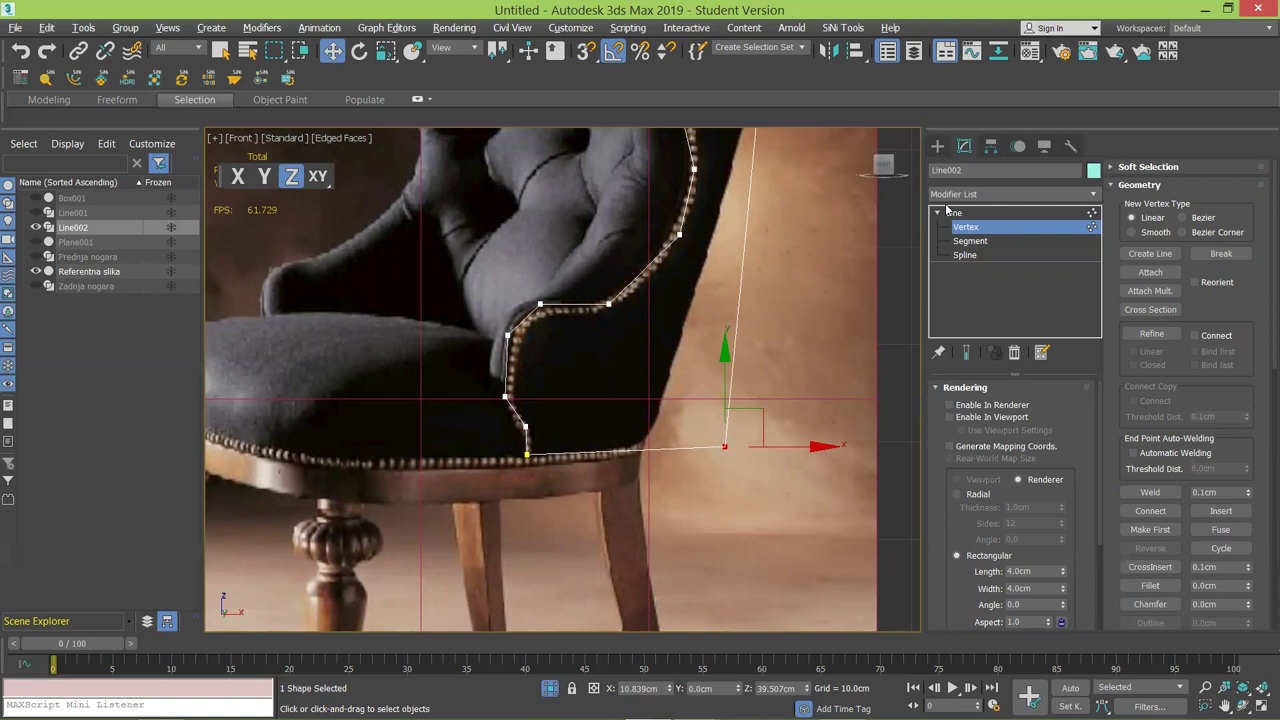
Try moving the lower rear corner vertex with movement constrained to the Y axis.
middle_drag(473, 272, 505, 274)
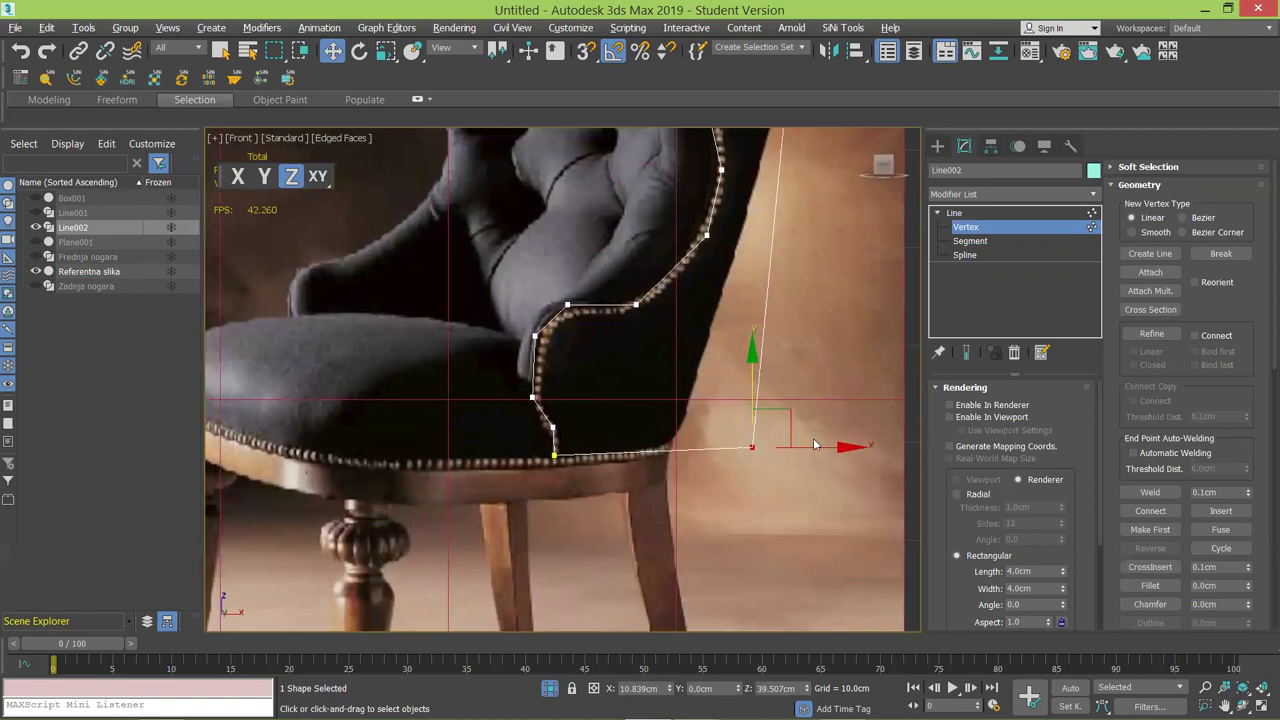
click(264, 180)
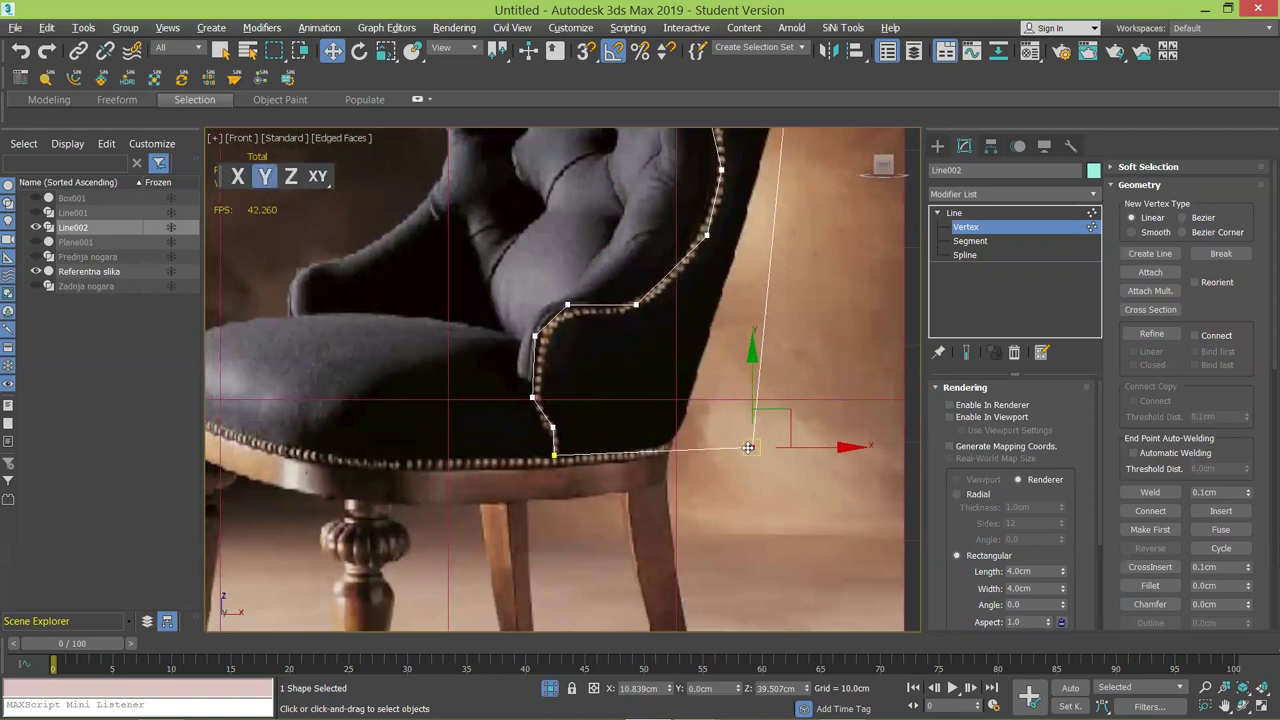
drag(749, 447, 725, 468)
right_click(725, 468)
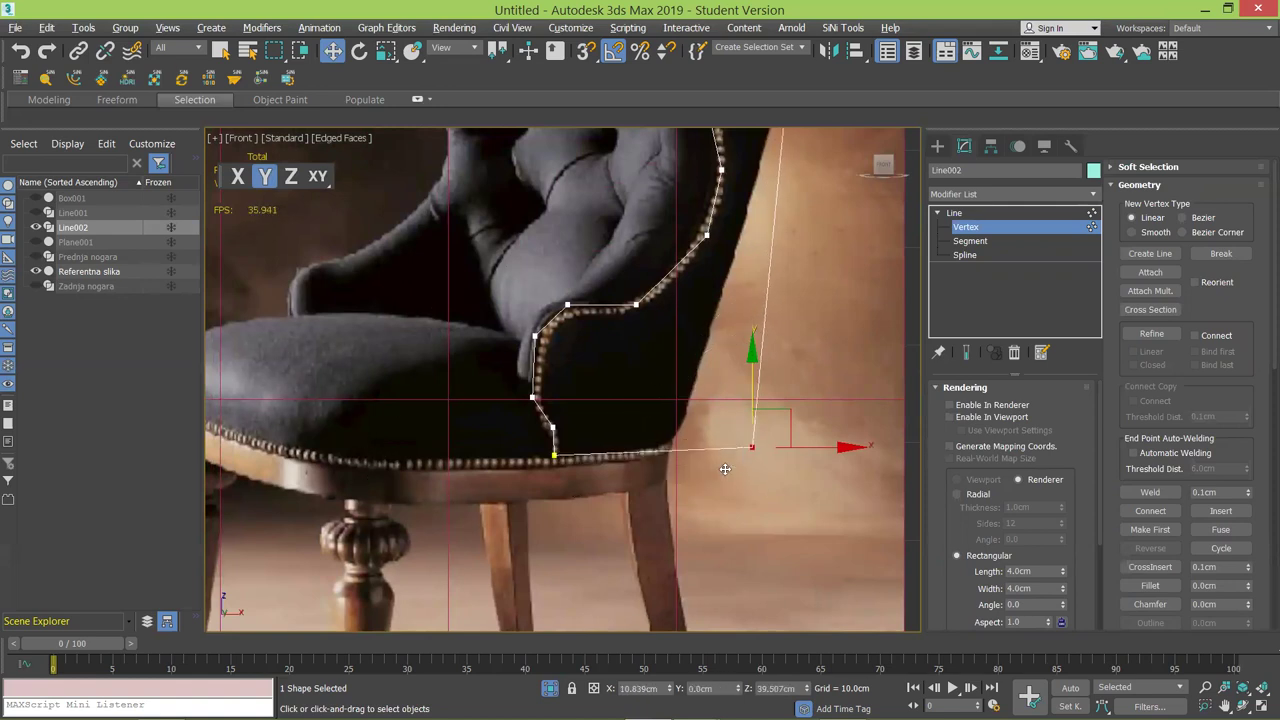
Try moving the lower rear corner vertex freely in the XY plane and with single-axis constraints.
click(790, 414)
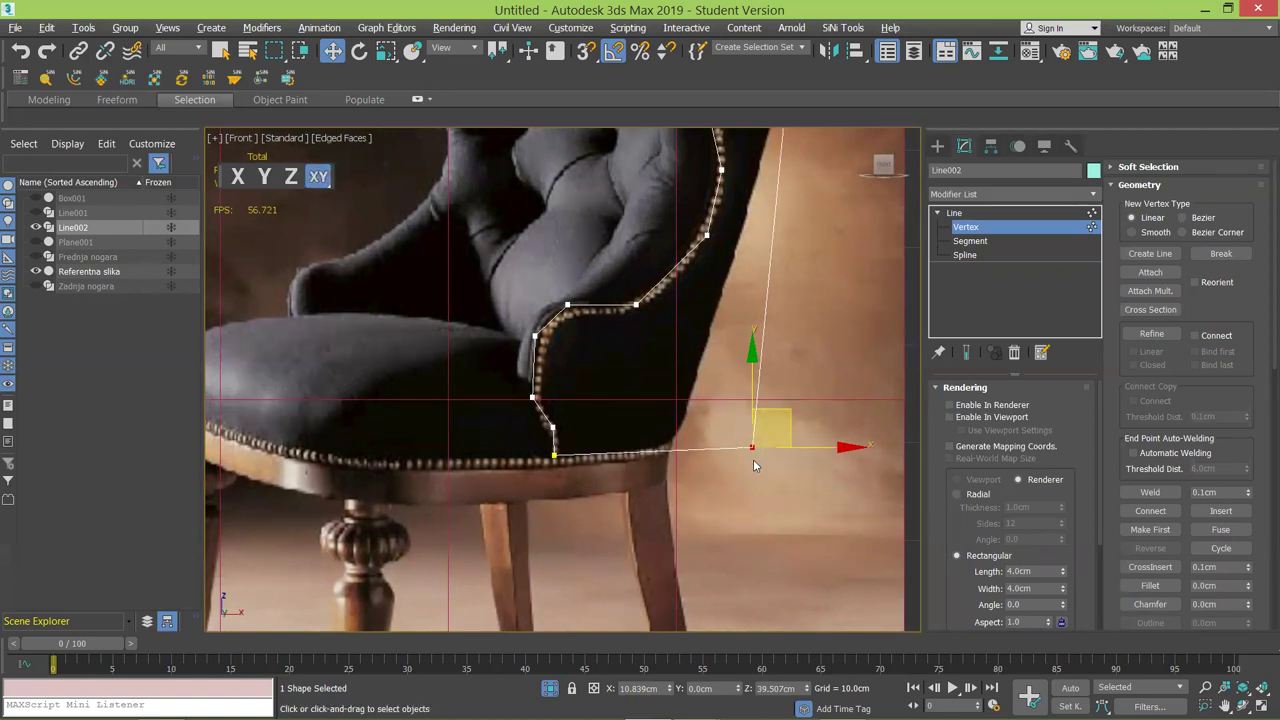
drag(751, 449, 806, 510)
right_click(806, 510)
click(751, 357)
drag(753, 448, 818, 464)
right_click(818, 464)
click(836, 446)
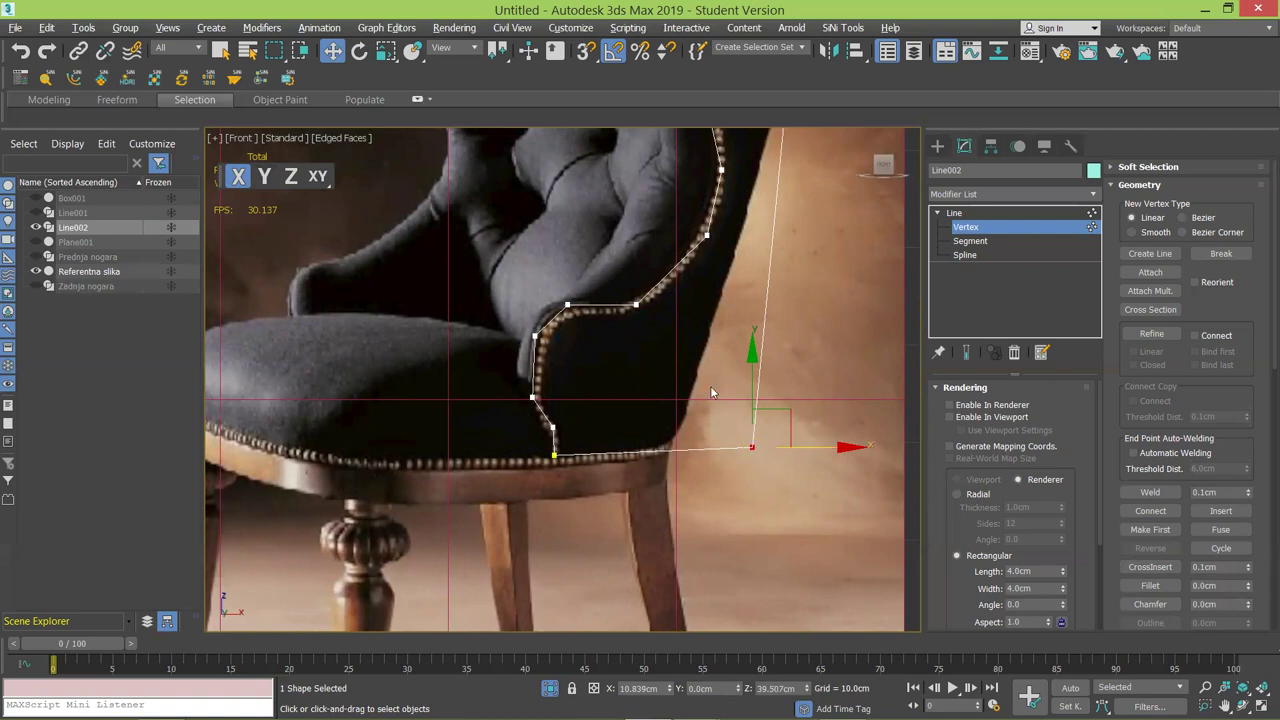
Try moving the lower rear corner vertex with 3D snapping enabled, and undo the move.
key(s)
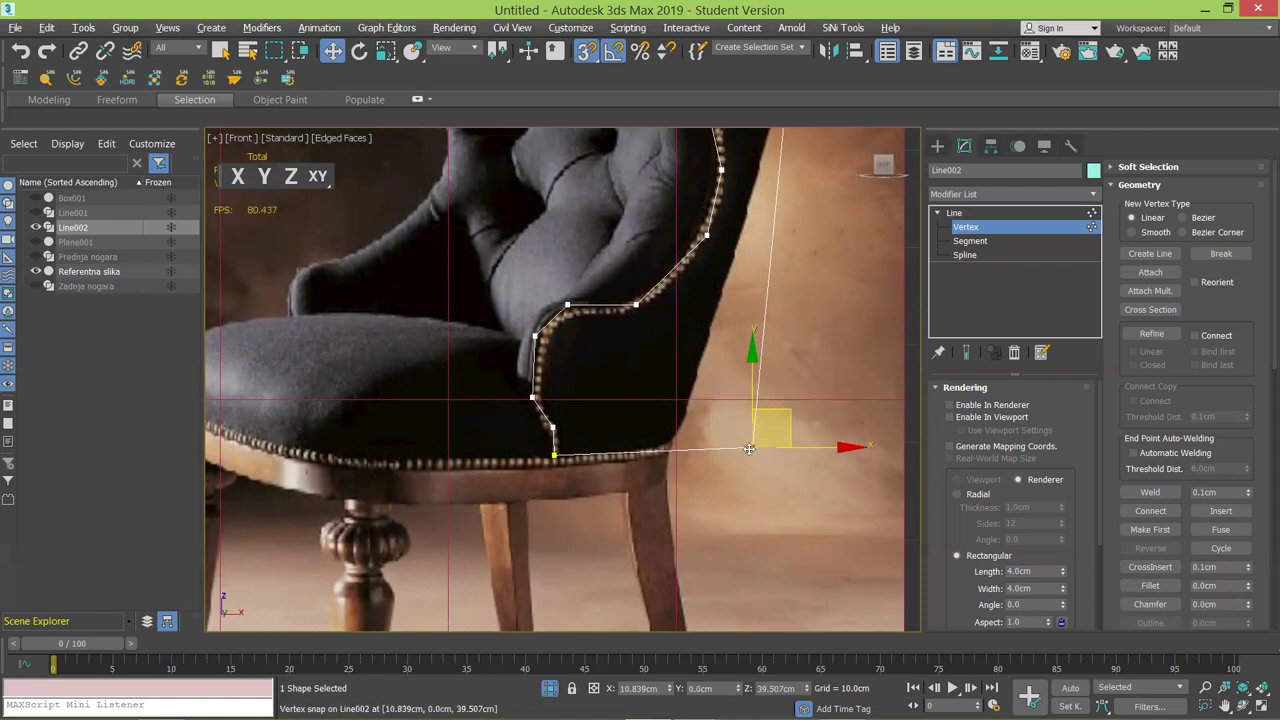
mouse_move(750, 448)
mouse_down()
mouse_move(620, 456)
mouse_move(750, 452)
mouse_move(735, 458)
mouse_up()
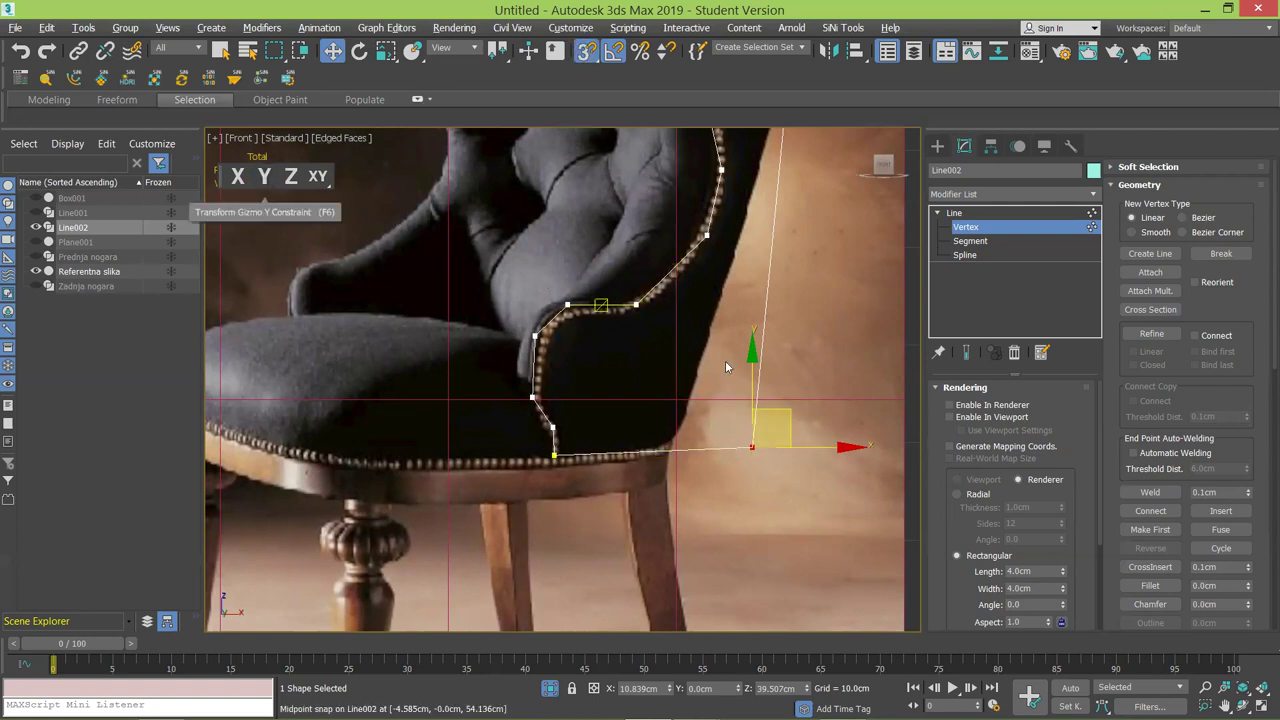
drag(750, 449, 593, 438)
key(ctrl+z)
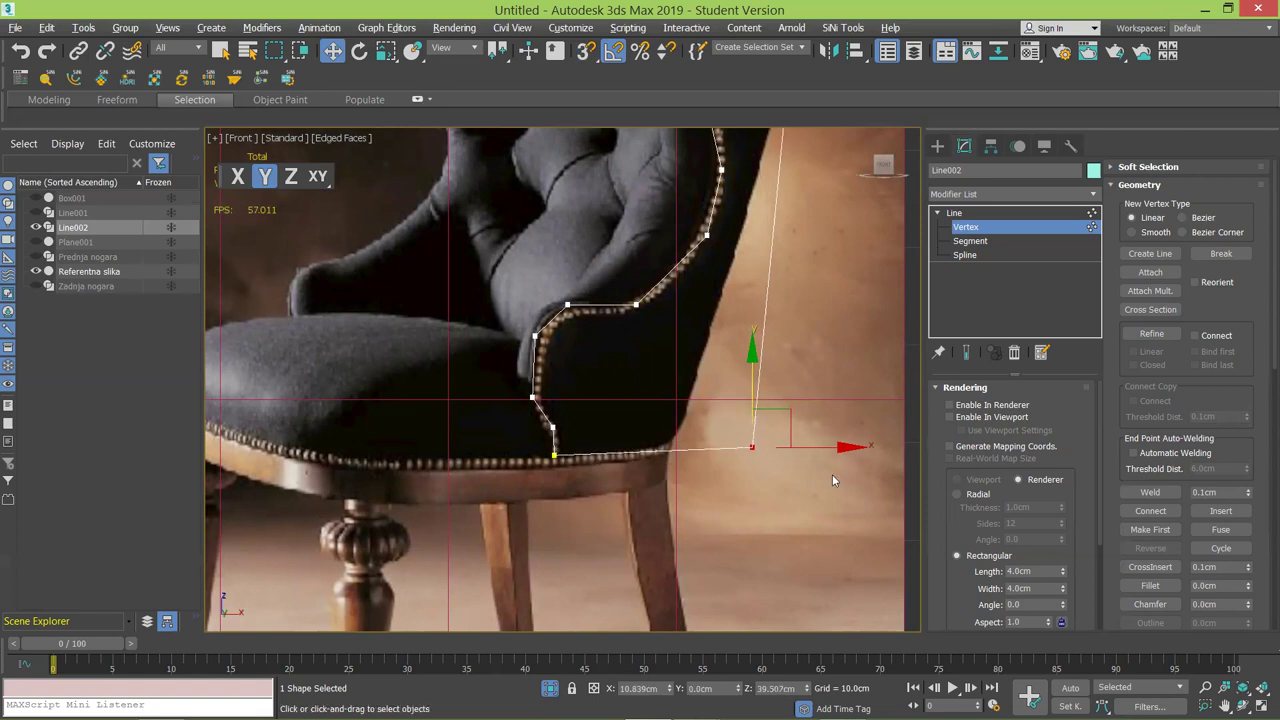
drag(537, 440, 793, 504)
key(r)
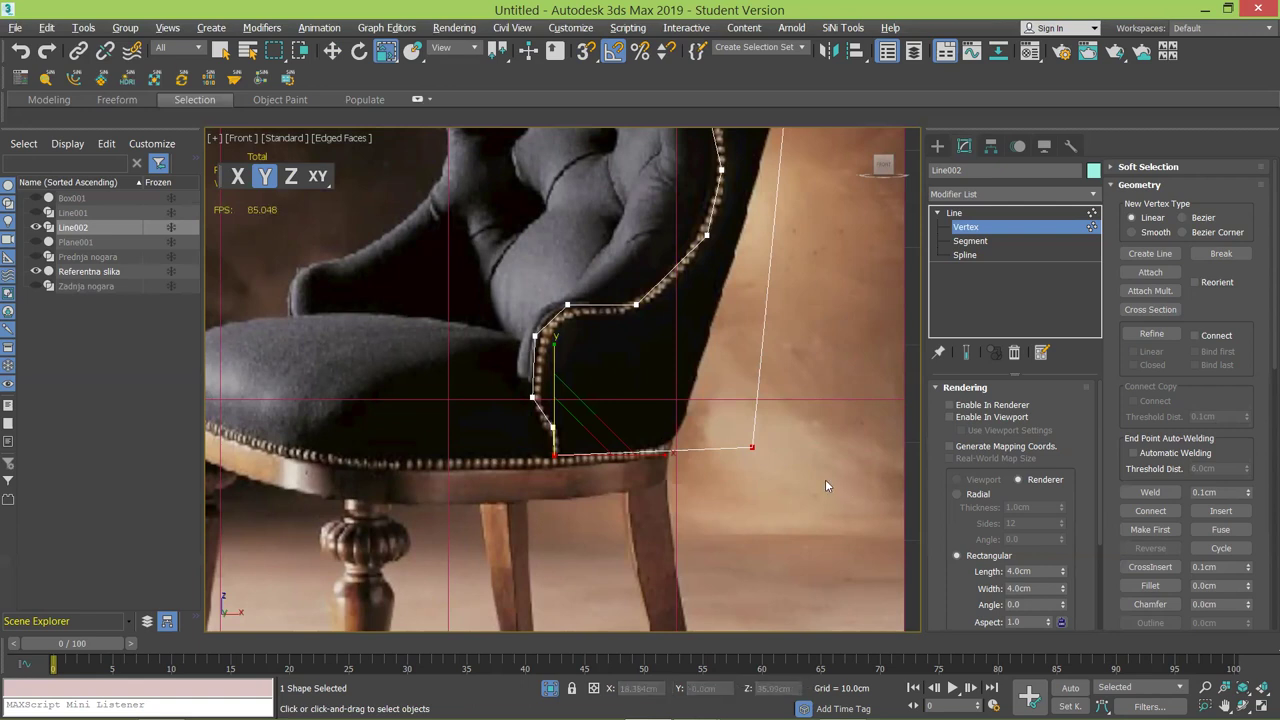
click(757, 459)
Move the outline's lower rear corner vertex down along Y, roughly level with the lower front vertex.
click(752, 444)
key(w)
middle_drag(751, 413, 766, 356)
scroll(766, 356, up, 2)
scroll(766, 355, up, 2)
drag(769, 351, 770, 368)
Copy the Z coordinate of the lower front vertex and set the lower rear corner vertex to Z 38.676 cm.
drag(333, 428, 422, 516)
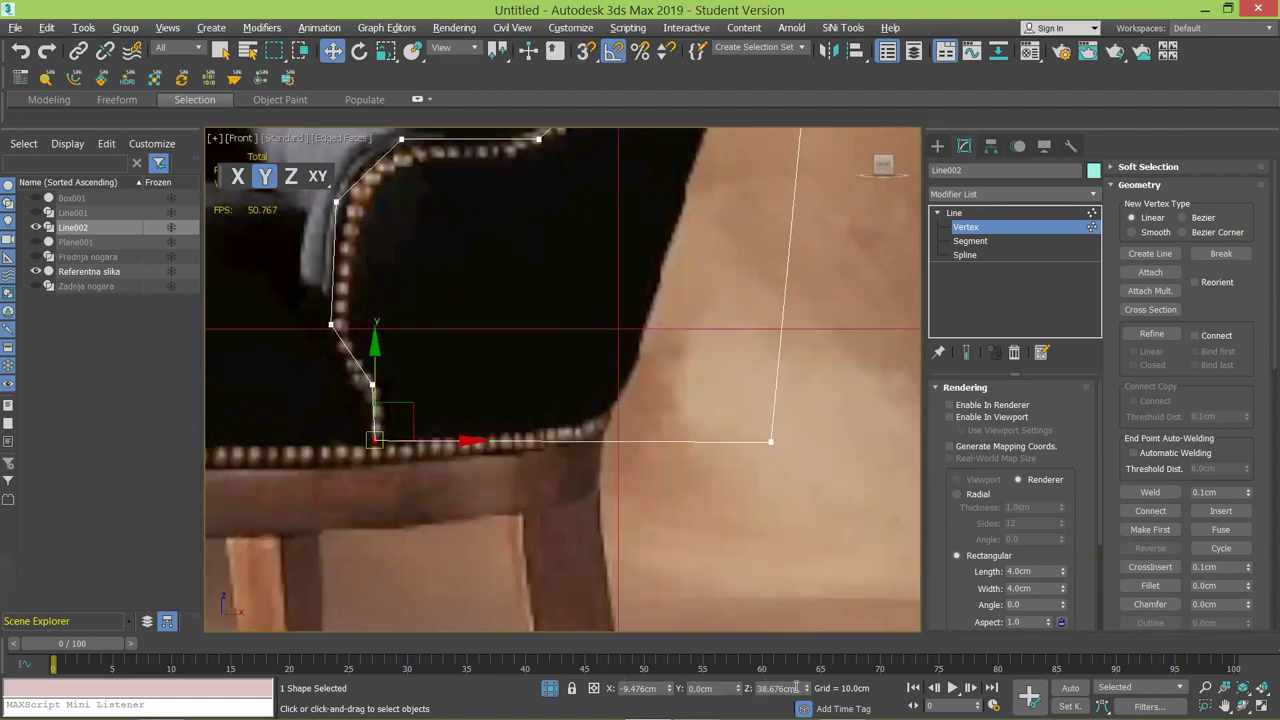
drag(793, 689, 711, 683)
click(770, 441)
text(38.676cm)
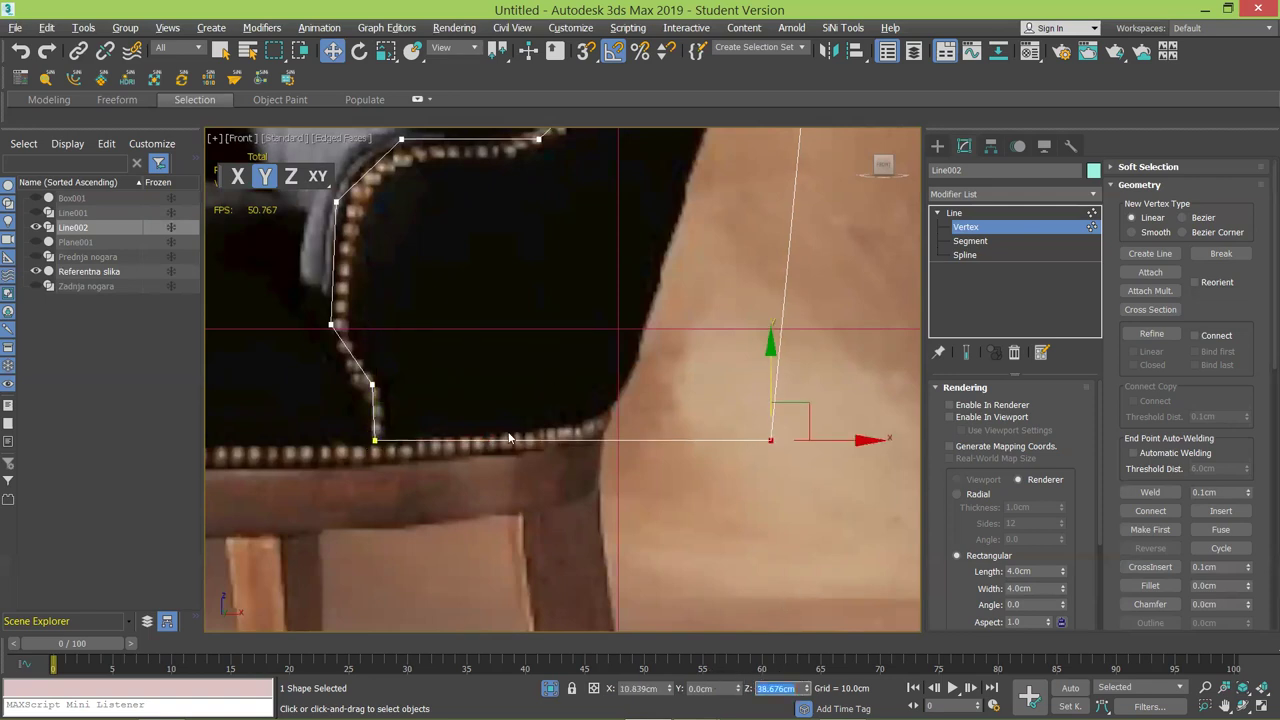
Add an Edit Poly modifier to the closed backrest outline and display the resulting face in see-through mode.
scroll(622, 379, down, 4)
scroll(628, 386, down, 4)
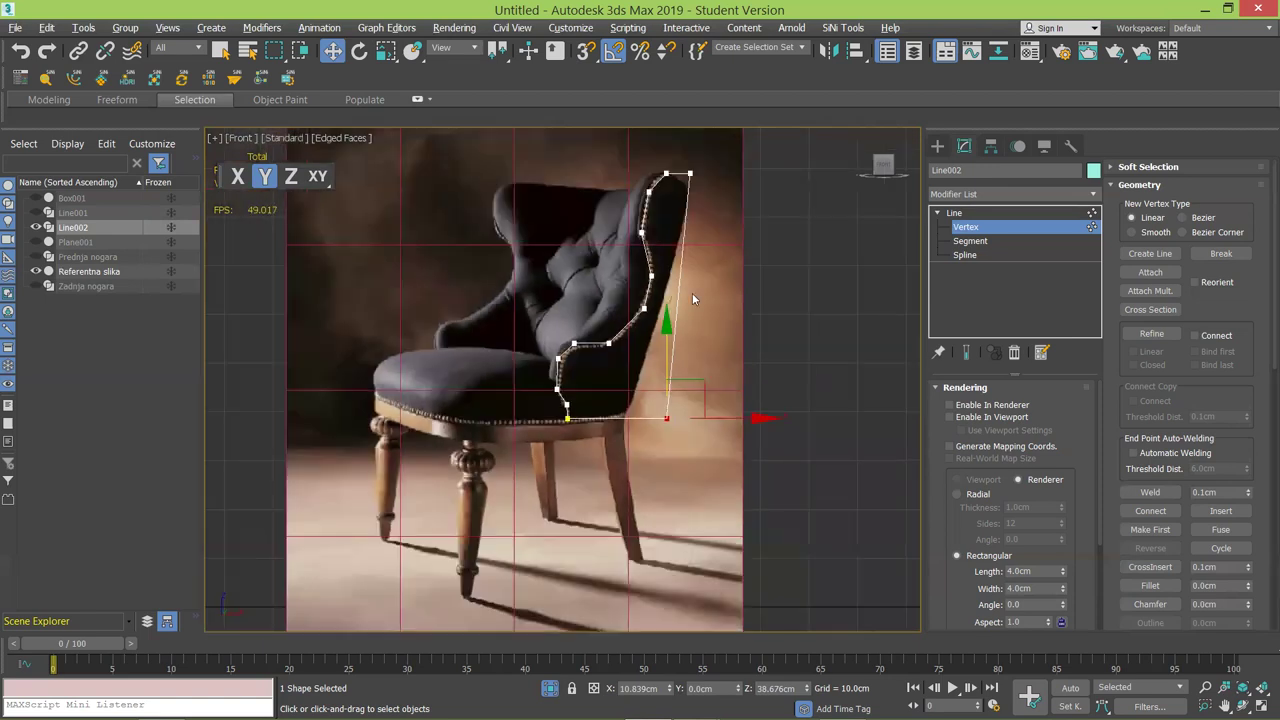
scroll(600, 305, up, 4)
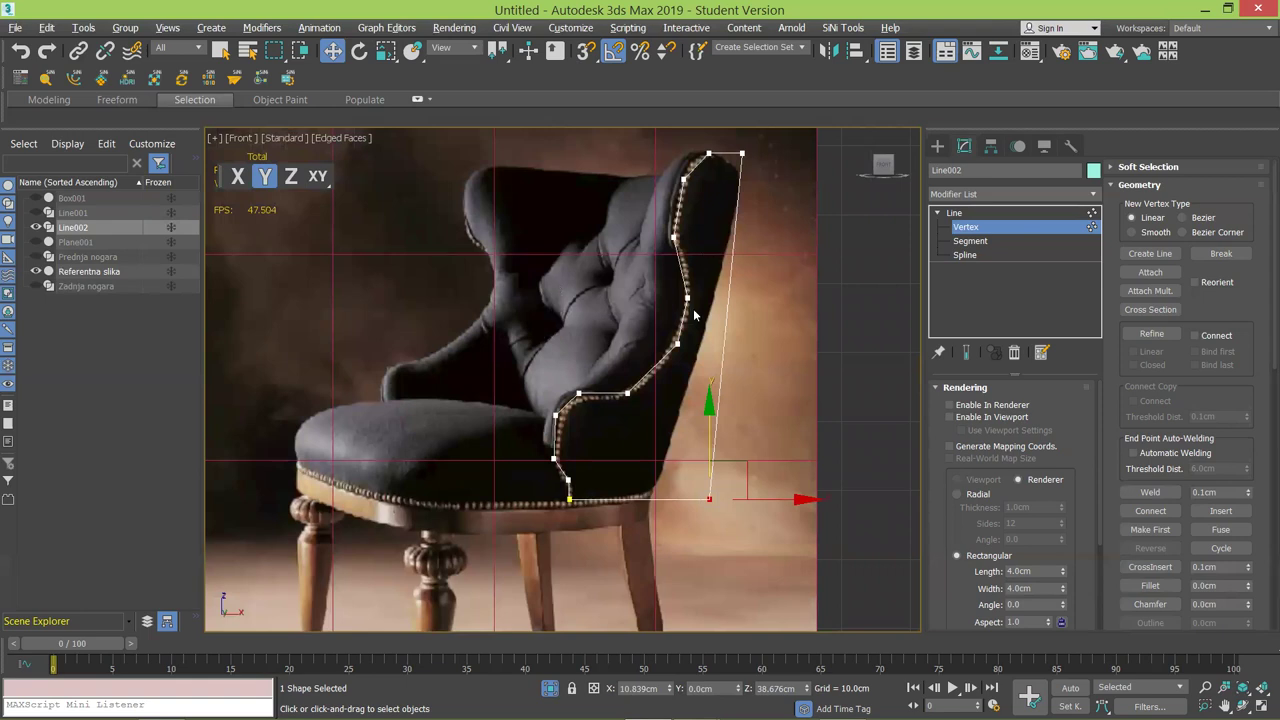
middle_drag(588, 399, 563, 415)
middle_drag(549, 464, 522, 450)
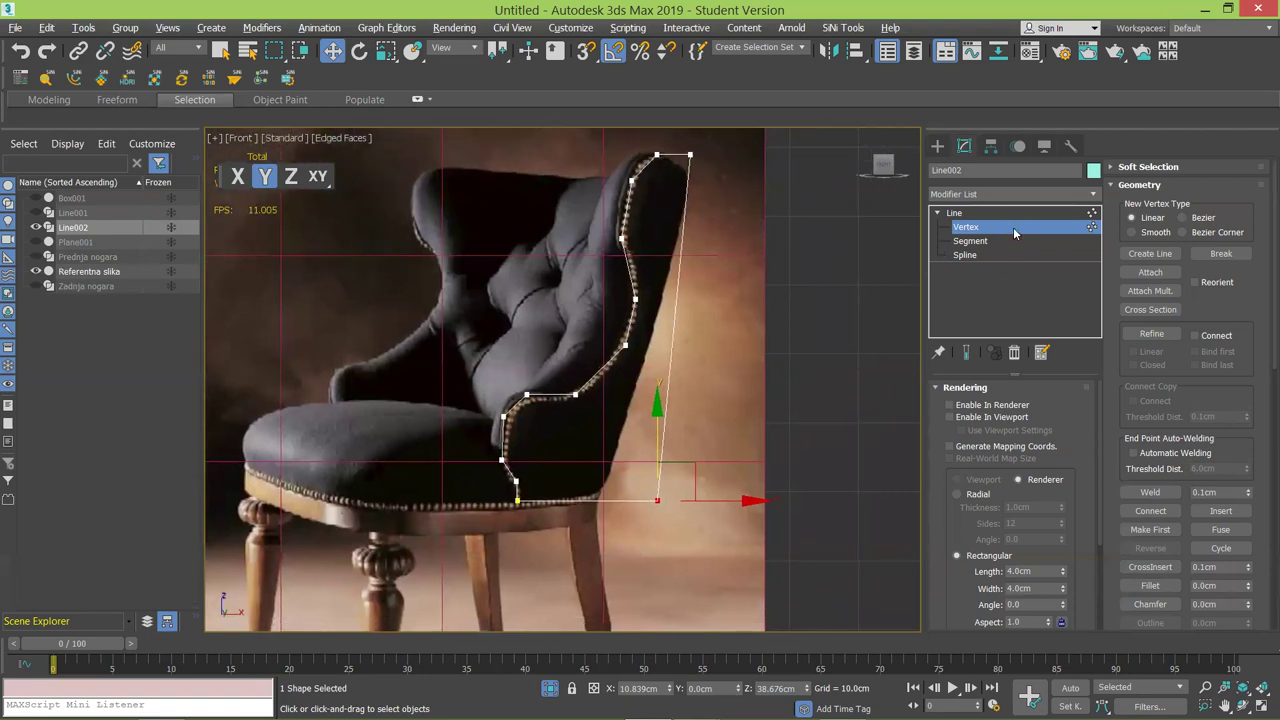
click(1046, 210)
click(1048, 193)
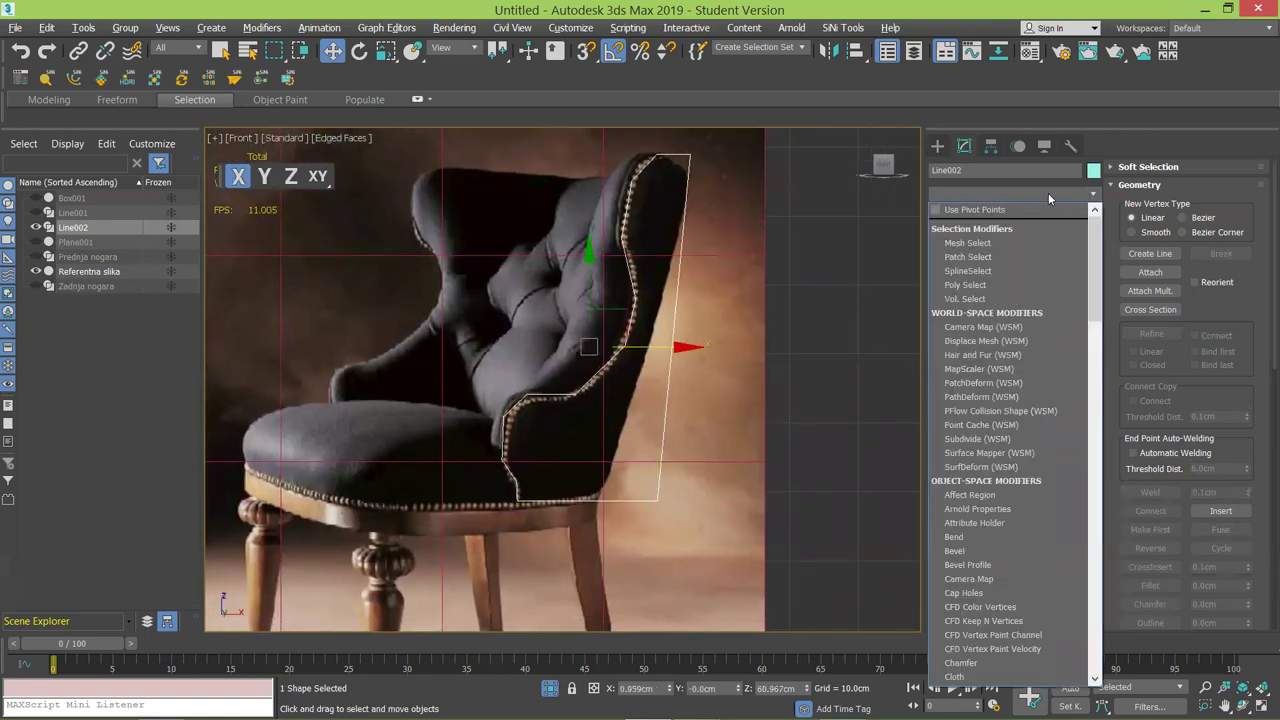
scroll(1088, 323, down, 8)
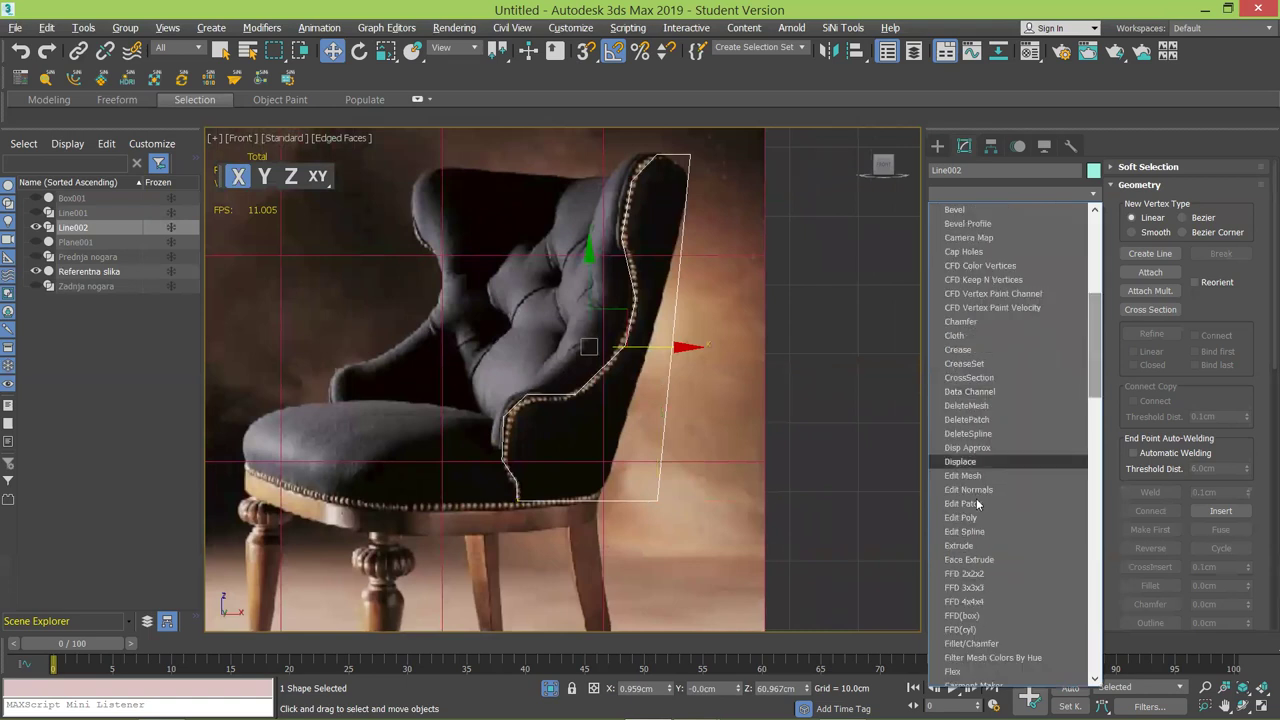
click(970, 517)
scroll(548, 400, up, 3)
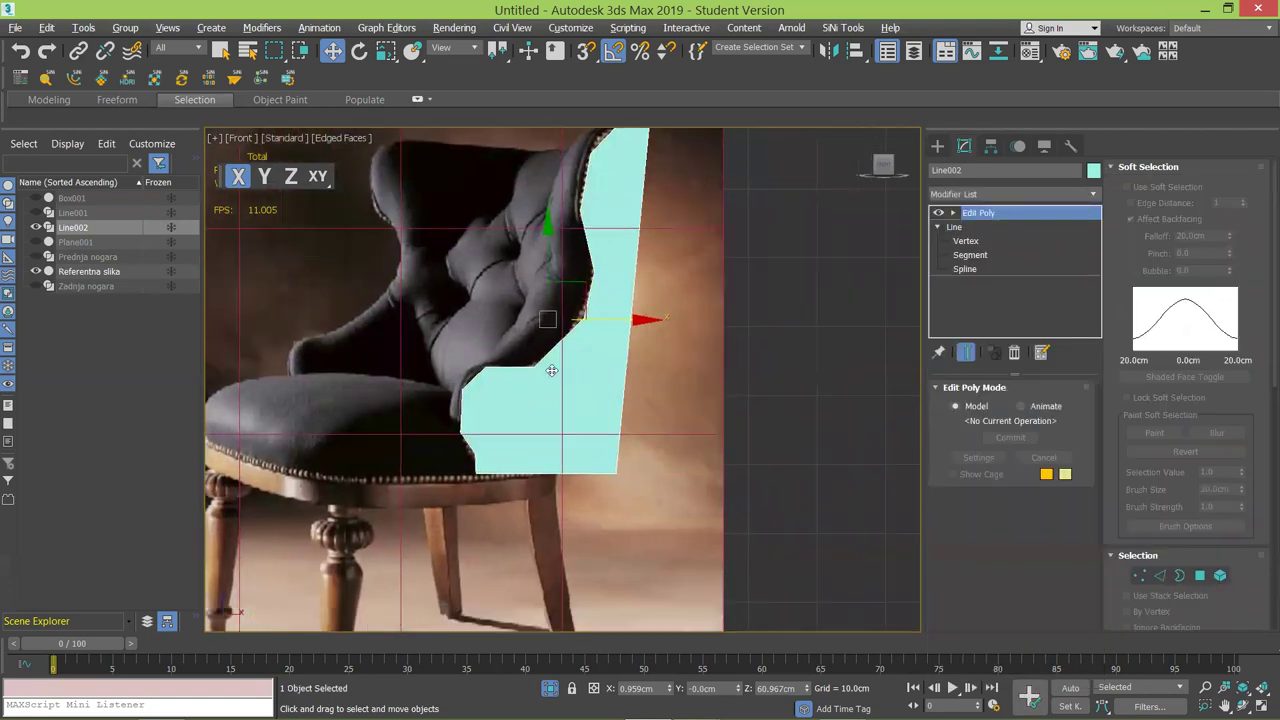
key(alt+x)
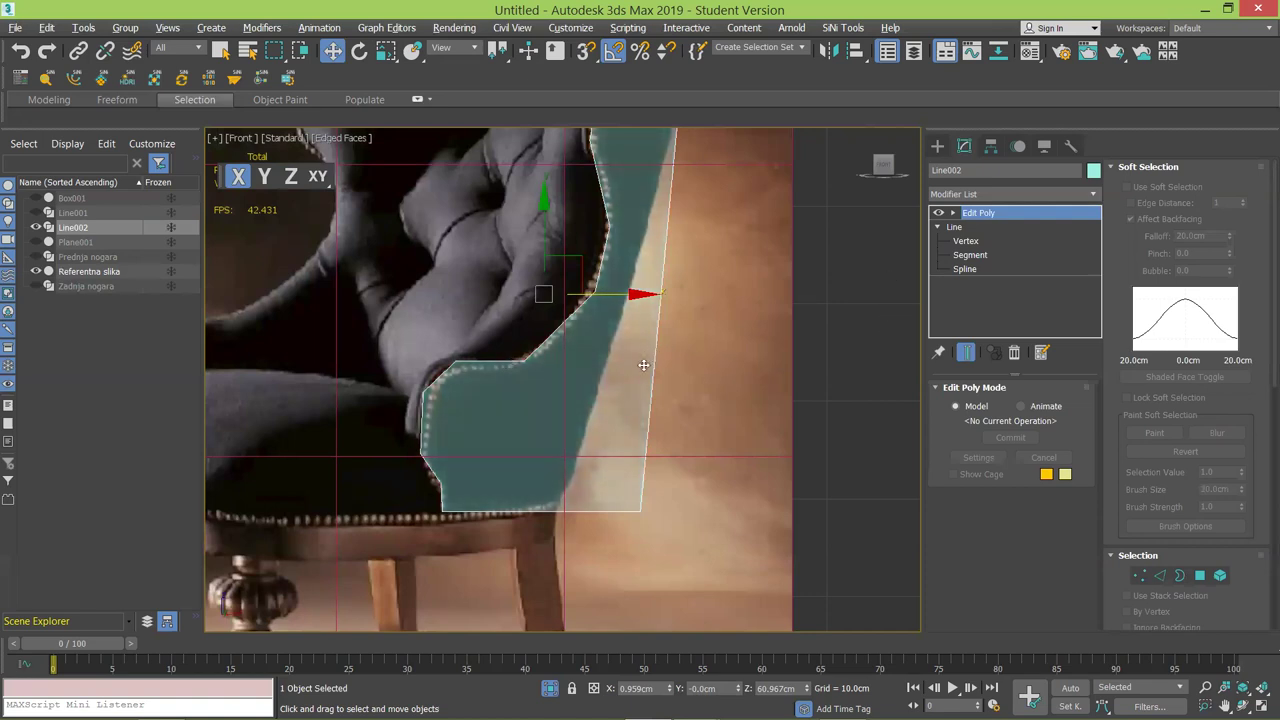
At polygon level, cut an edge from the armrest's upper front corner vertex down to the vertex just above the lower front corner.
click(954, 213)
click(984, 269)
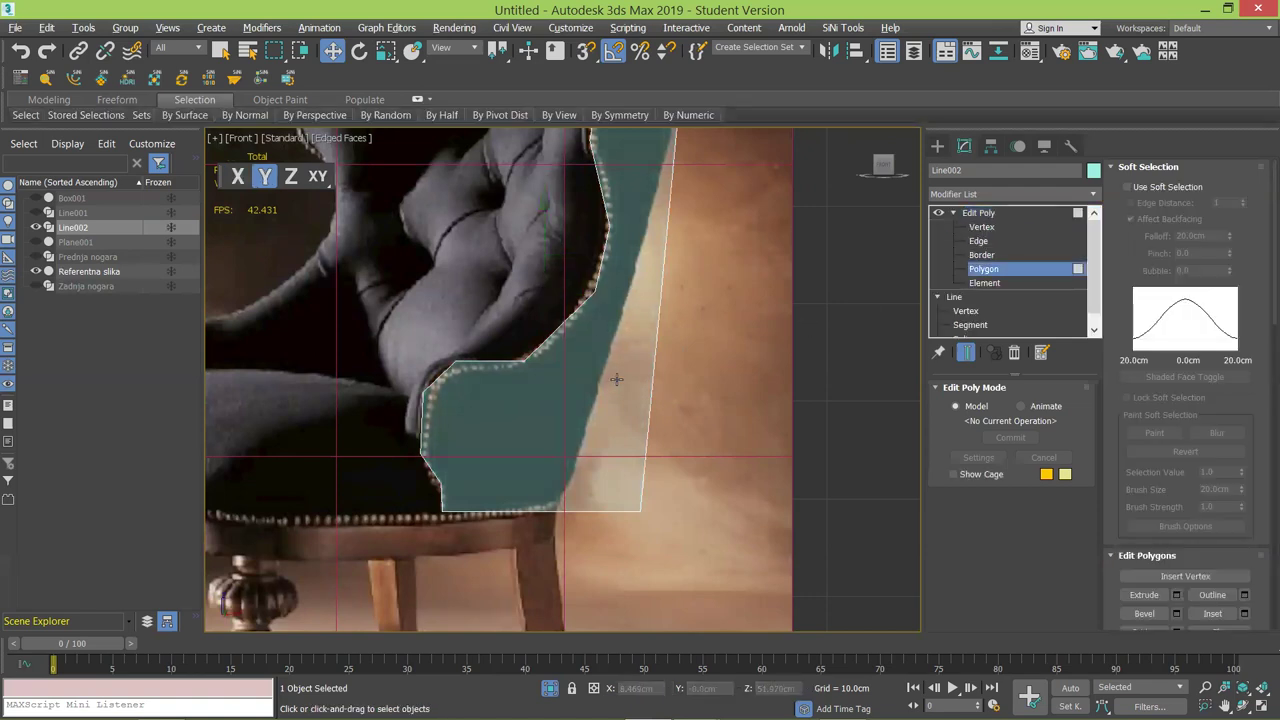
click(1113, 167)
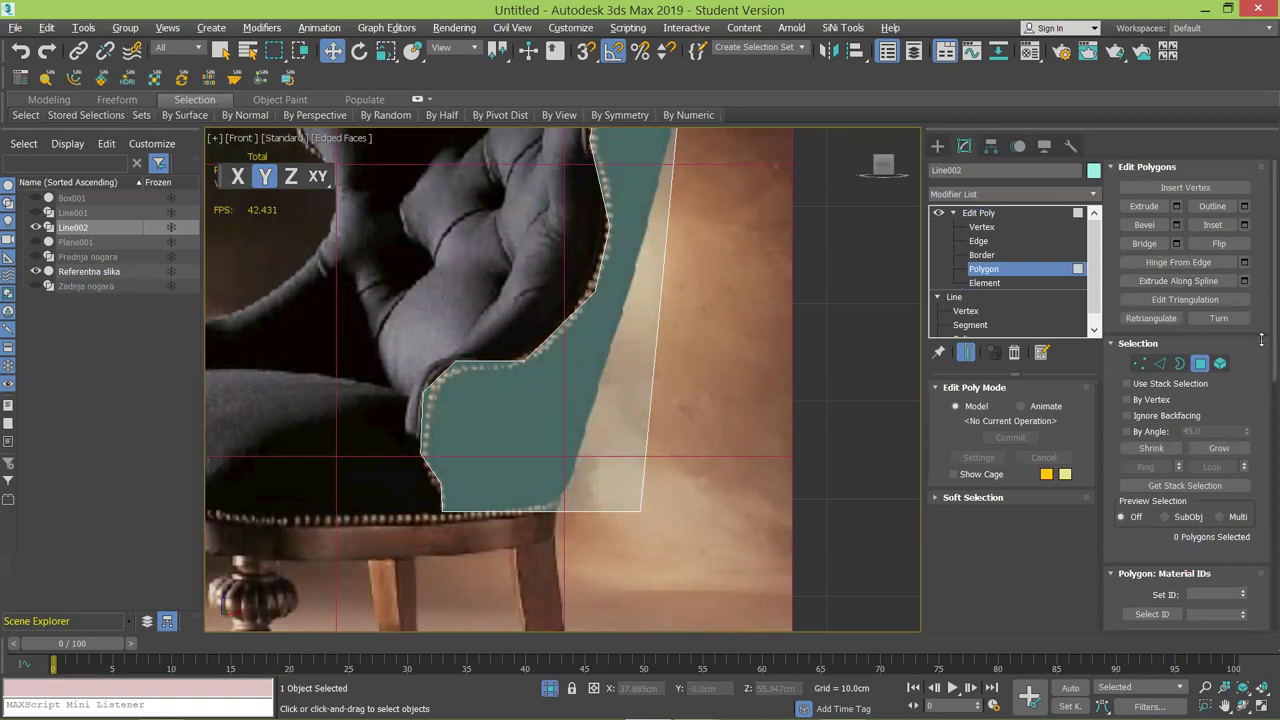
scroll(1237, 488, down, 6)
click(1237, 487)
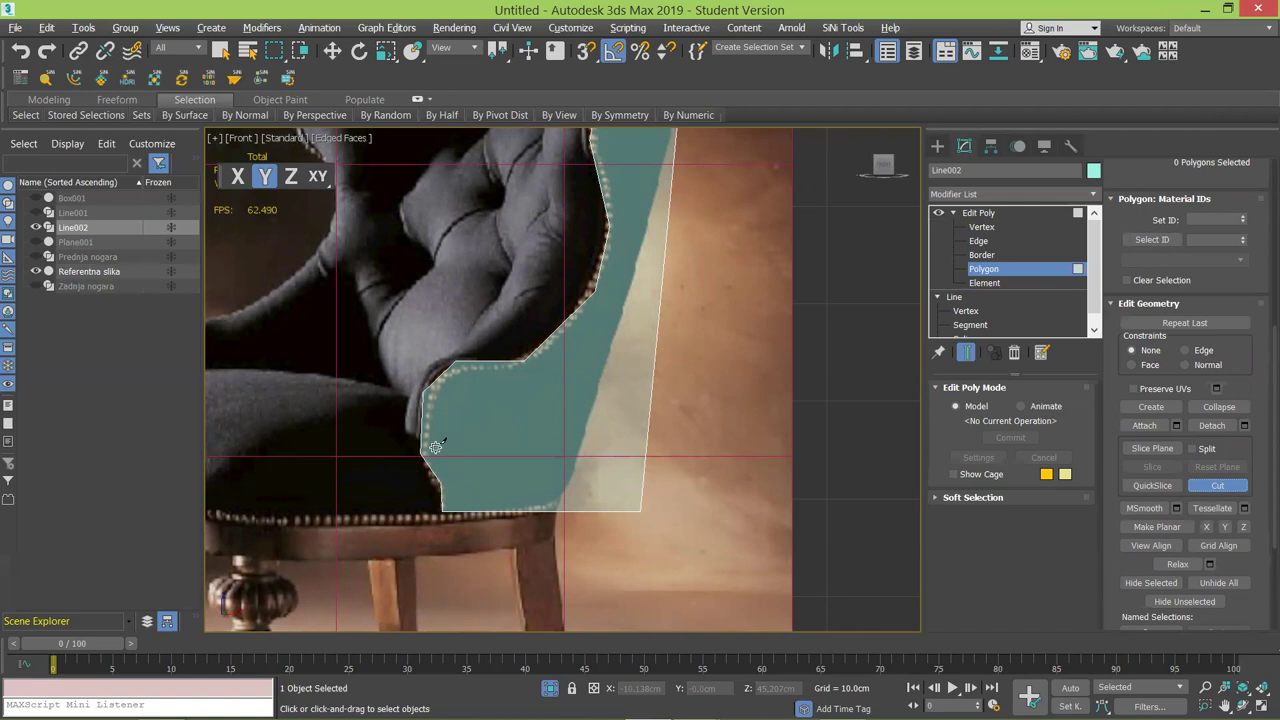
click(453, 364)
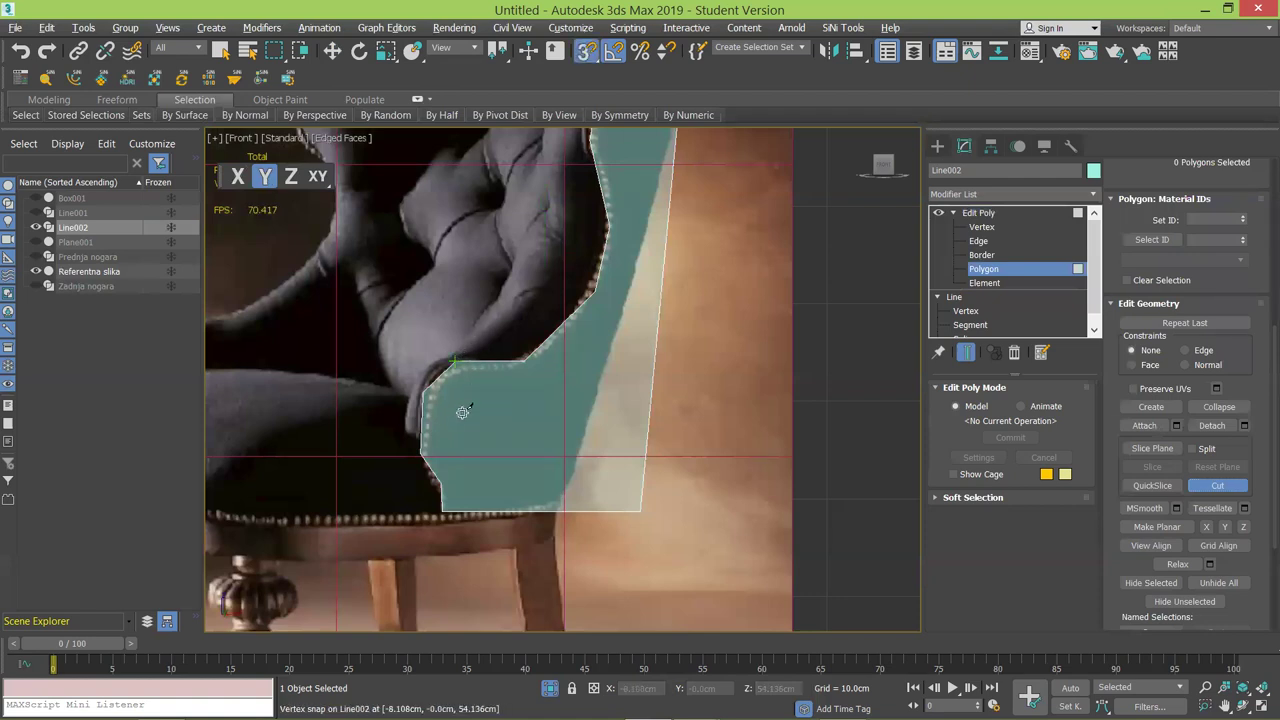
click(445, 480)
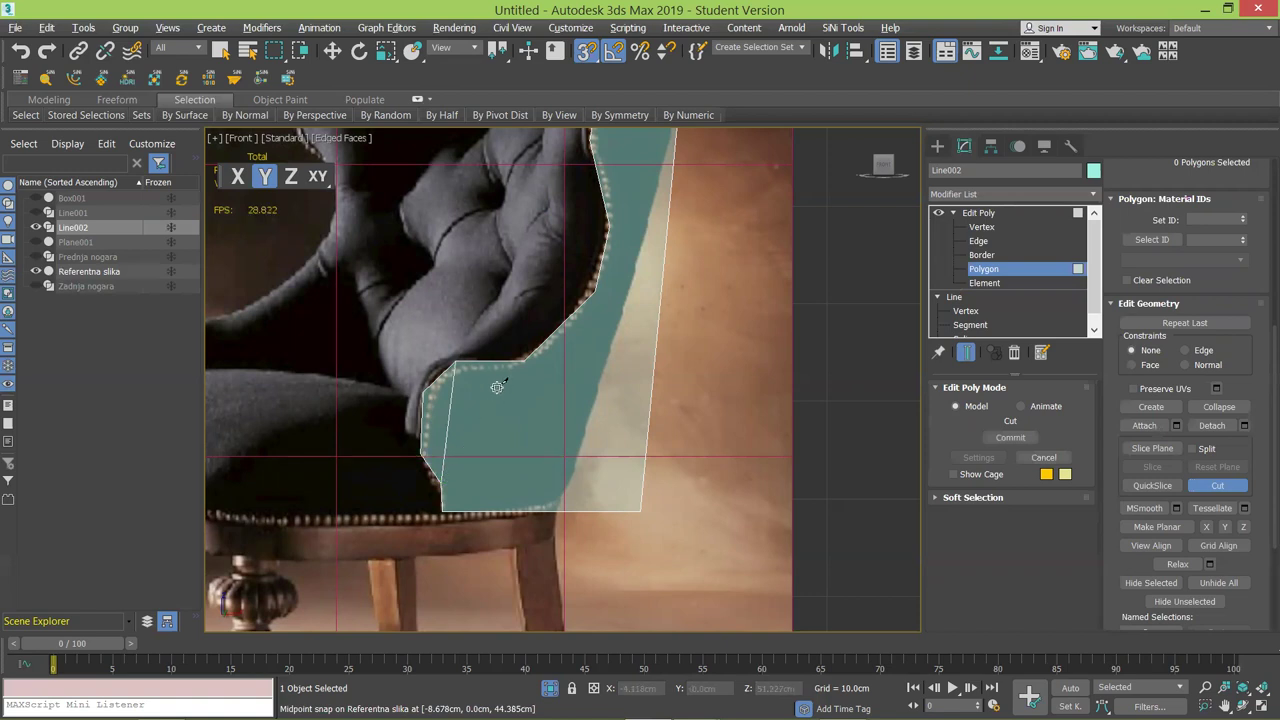
Cut an edge from the vertex at the rear end of the flat armrest top down to the bottom edge, roughly parallel to the first cut.
click(522, 366)
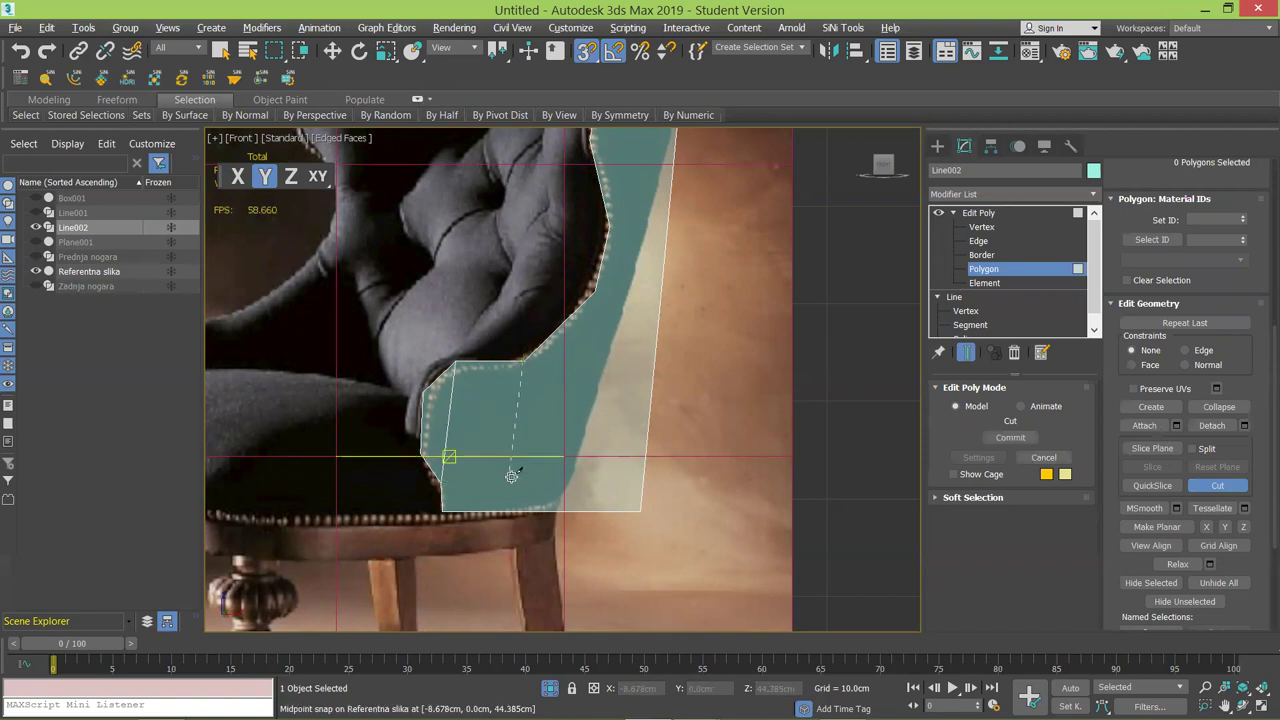
key(s)
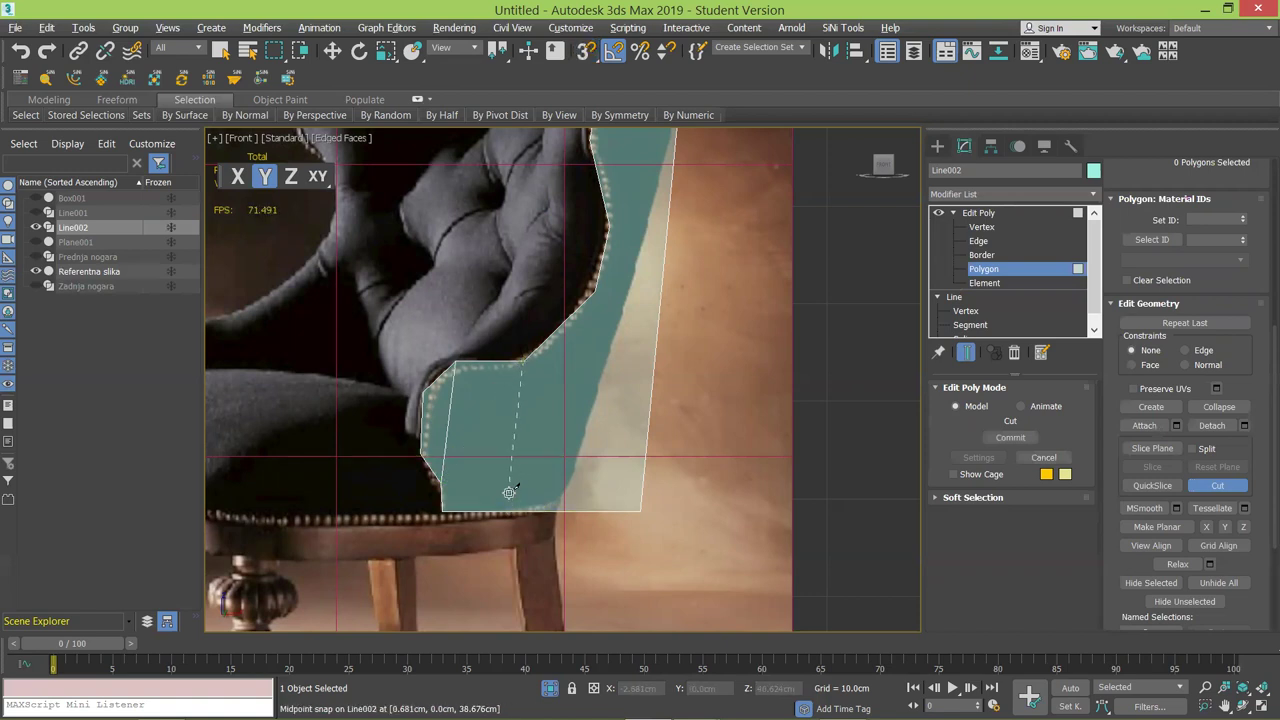
click(507, 508)
key(s)
right_click(553, 419)
Cut an edge from the vertex at the upper end of the sloped armrest curve down to the bottom edge.
click(594, 293)
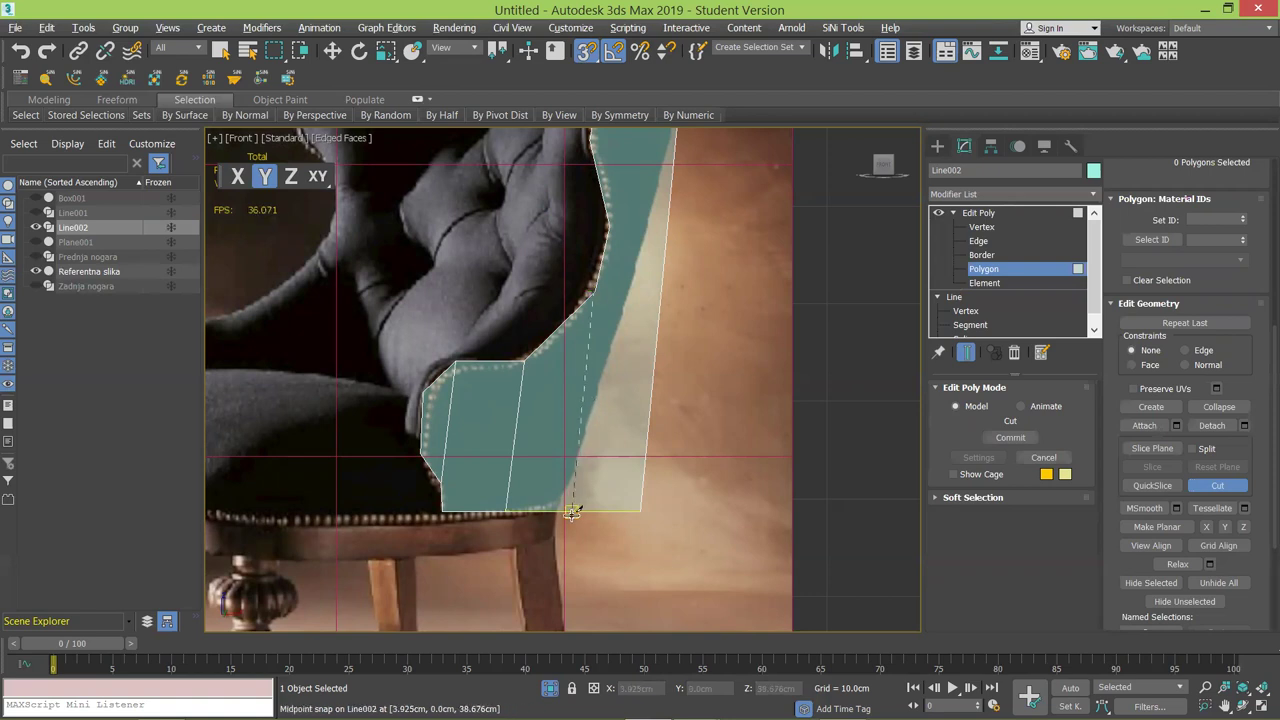
key(s)
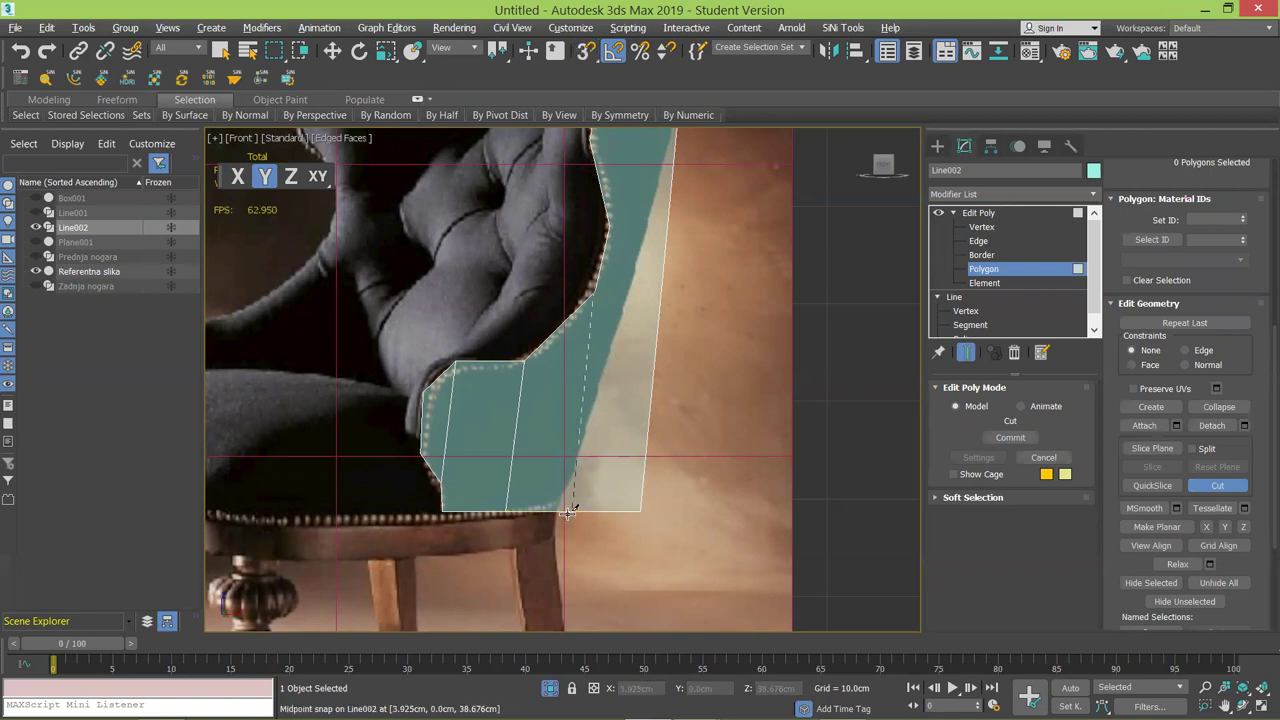
key(s)
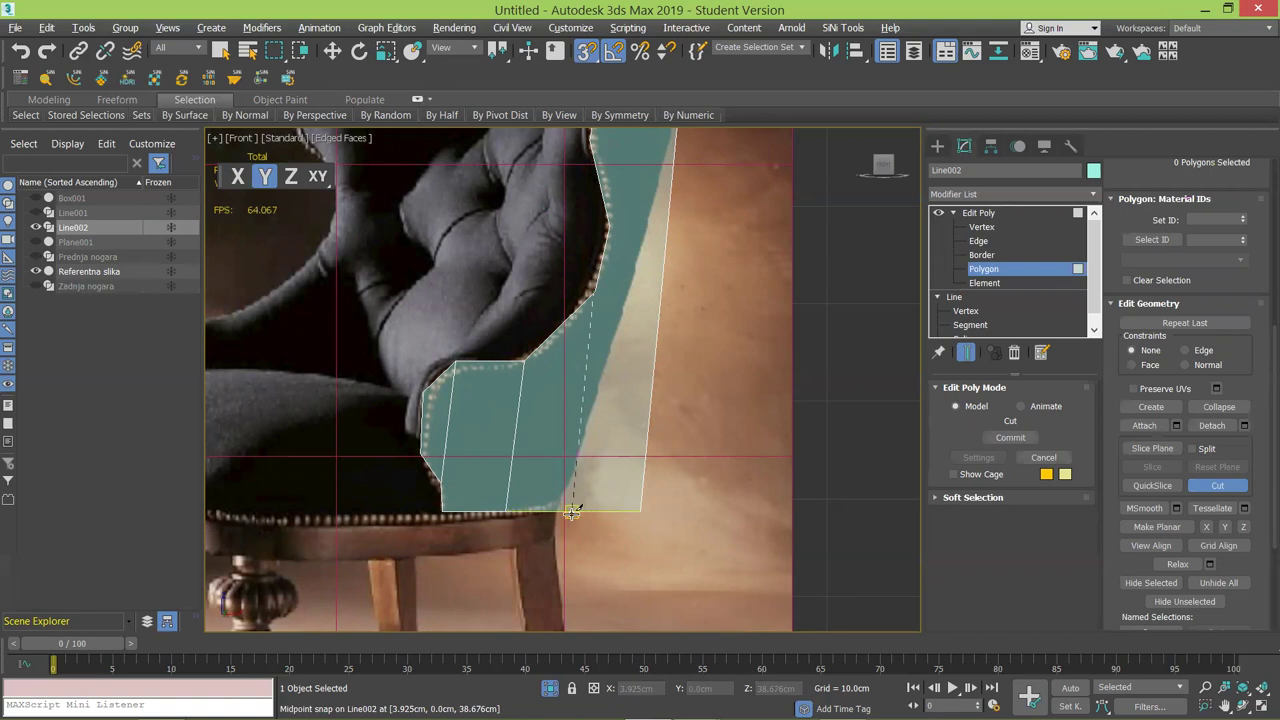
click(571, 510)
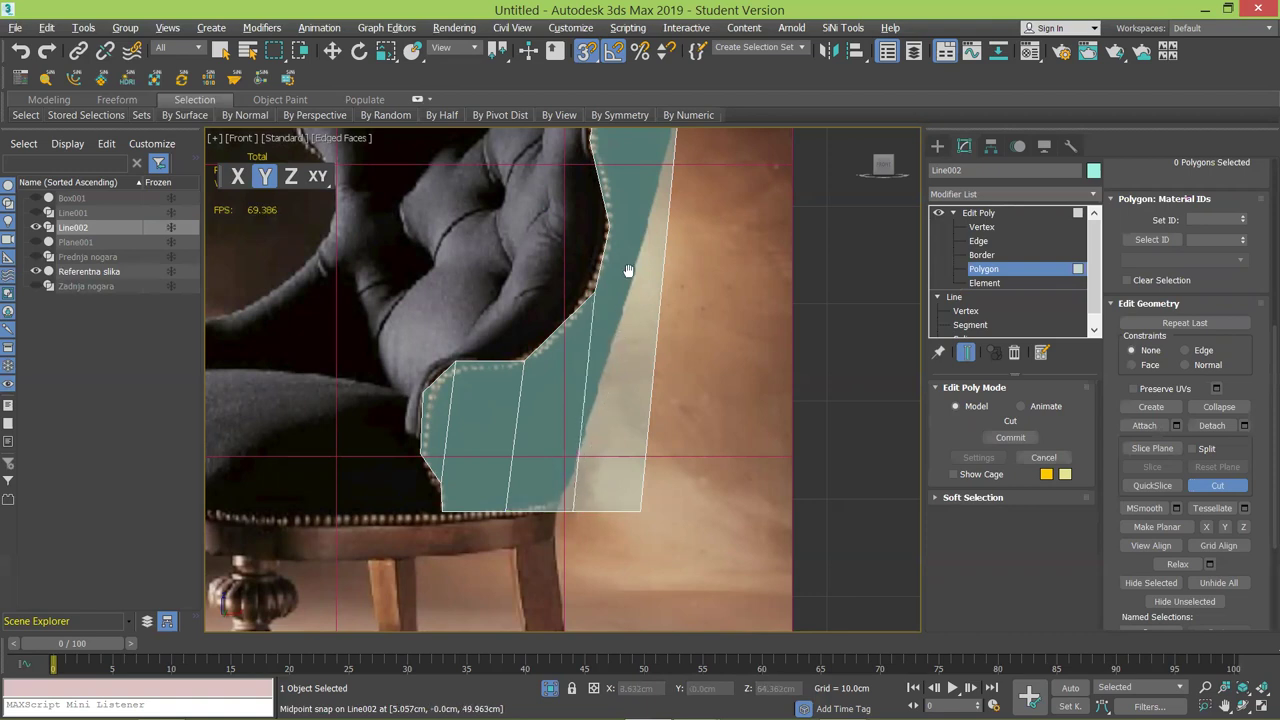
Cut a lengthwise edge from the front contour's mid-height bulge vertex up to the top front vertex of the backrest.
scroll(622, 337, up, 2)
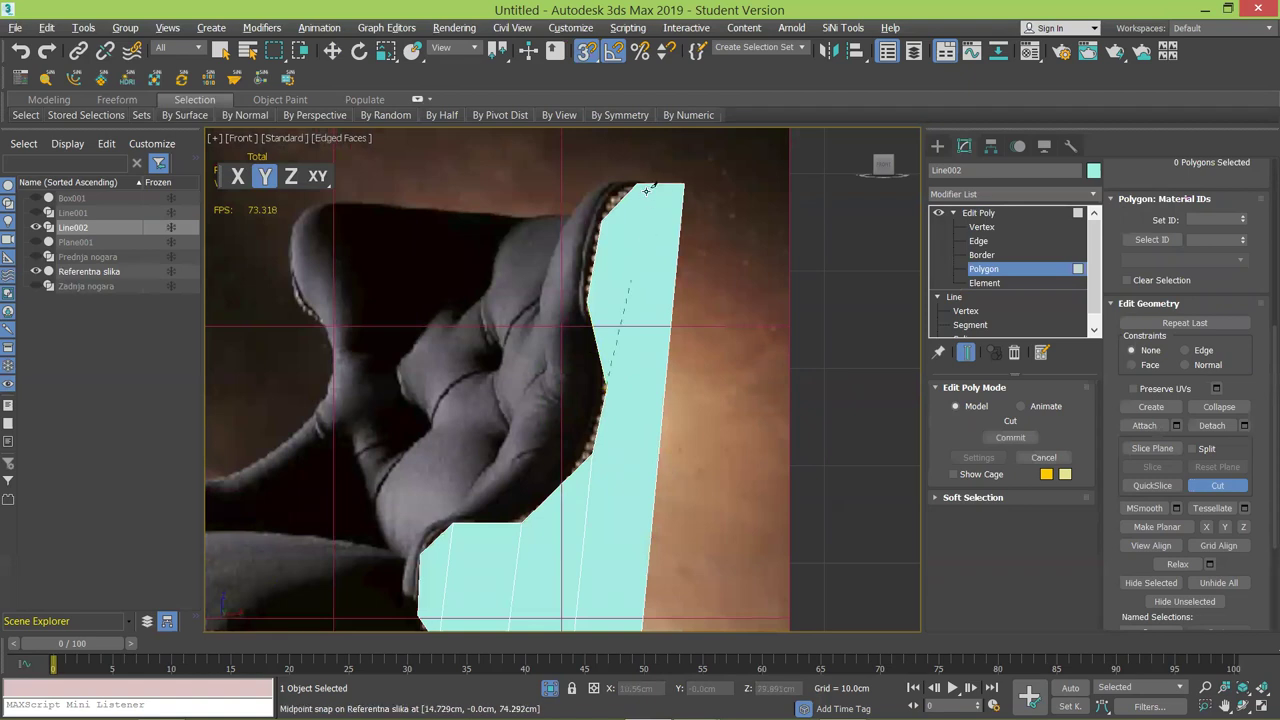
scroll(645, 278, down, 3)
scroll(604, 350, up, 2)
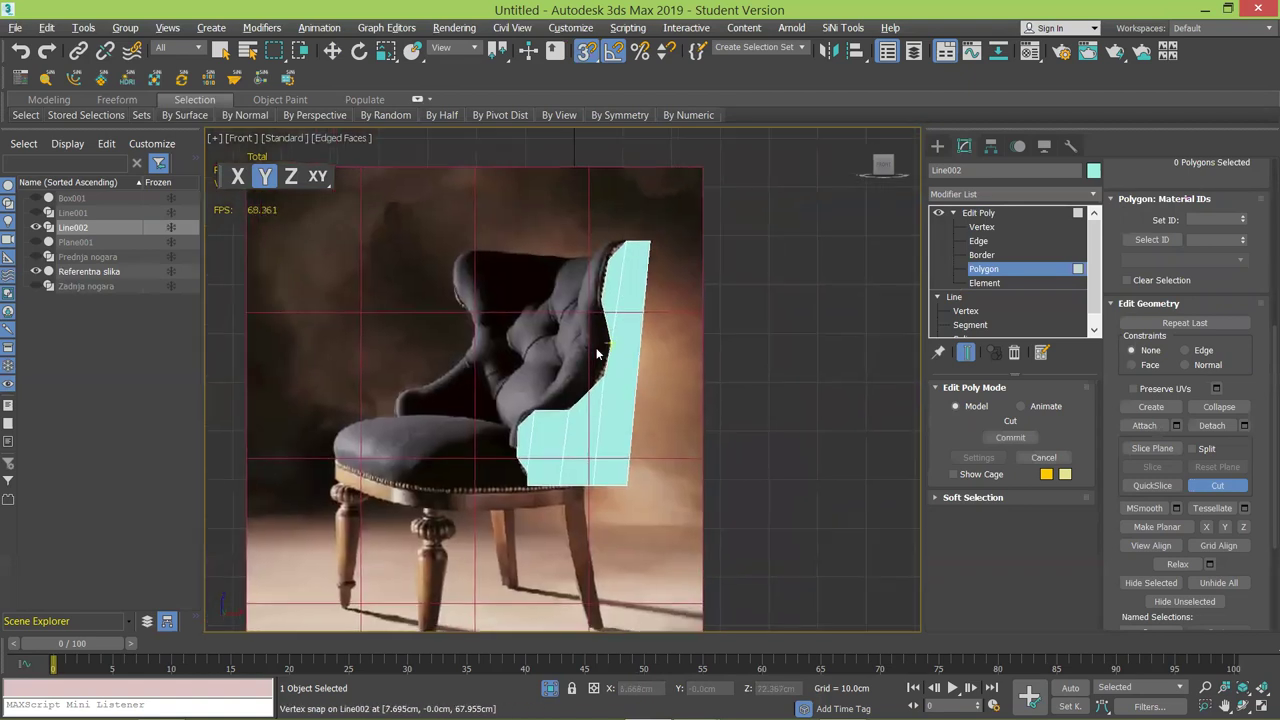
key(alt+x)
middle_drag(663, 314, 592, 266)
key(alt+x)
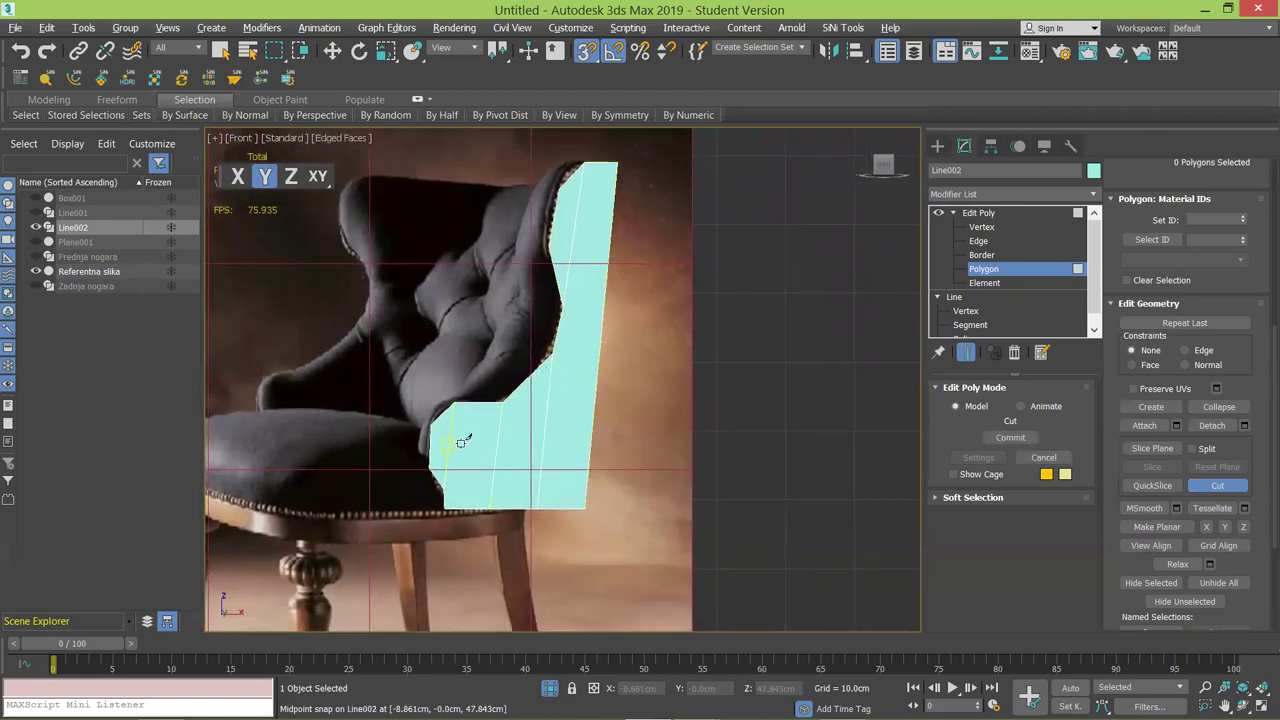
Cut a roughly horizontal edge from the vertex just above the lower front corner across to the rear edge.
scroll(457, 443, up, 4)
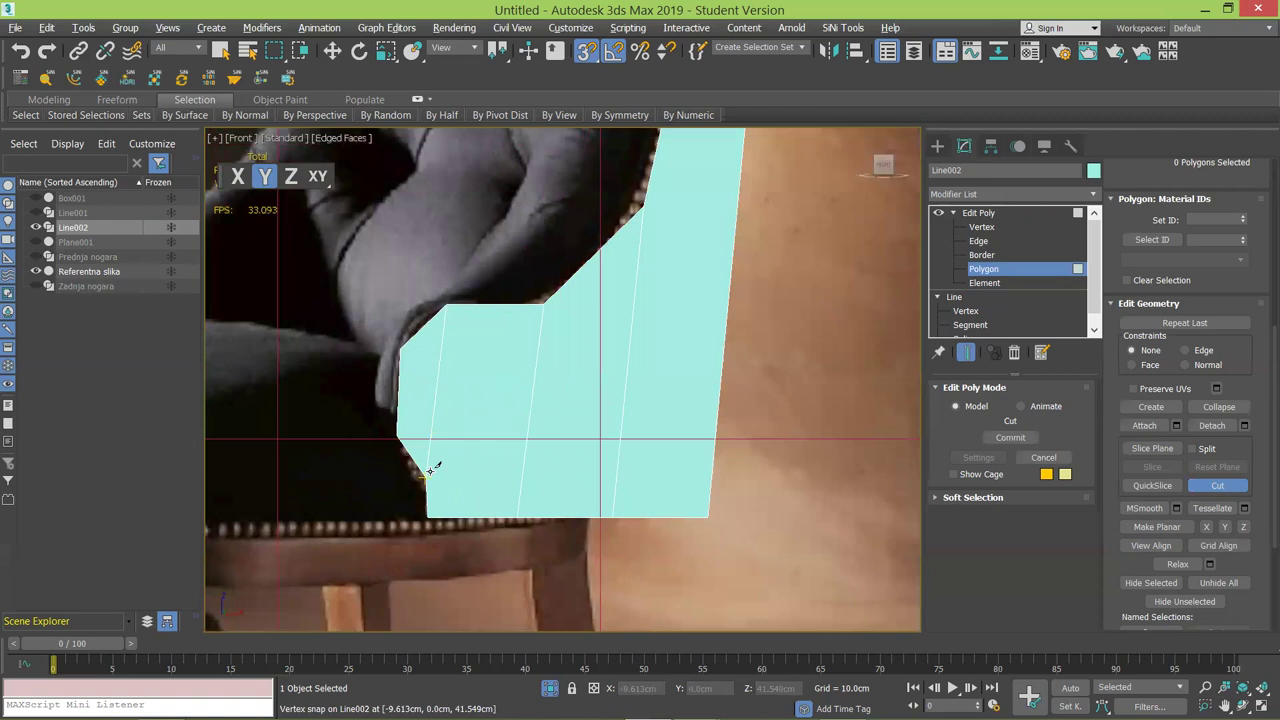
click(430, 469)
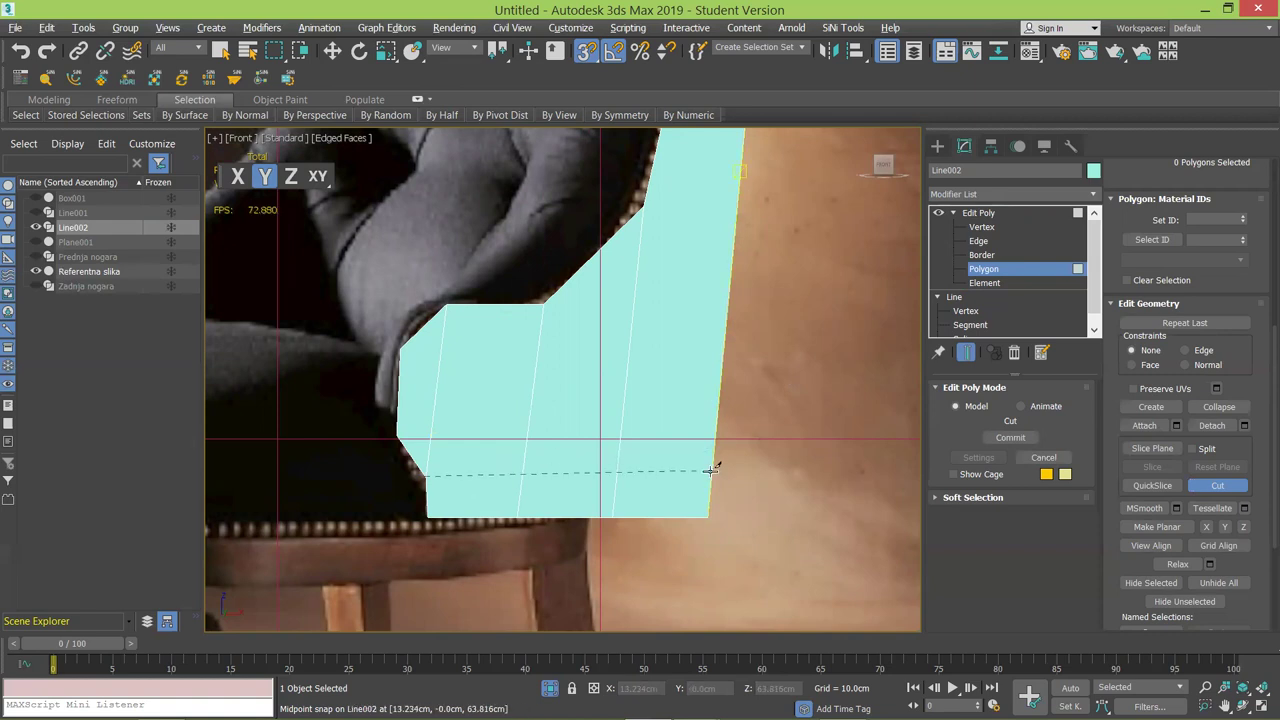
key(s)
click(713, 472)
right_click(711, 470)
Cut a roughly horizontal edge from the armrest's foremost lower vertex across to the rear edge.
key(s)
click(397, 432)
key(s)
click(716, 429)
right_click(532, 415)
Cut a horizontal edge from the vertex at the top of the armrest's vertical front across to the rear edge.
key(s)
click(401, 349)
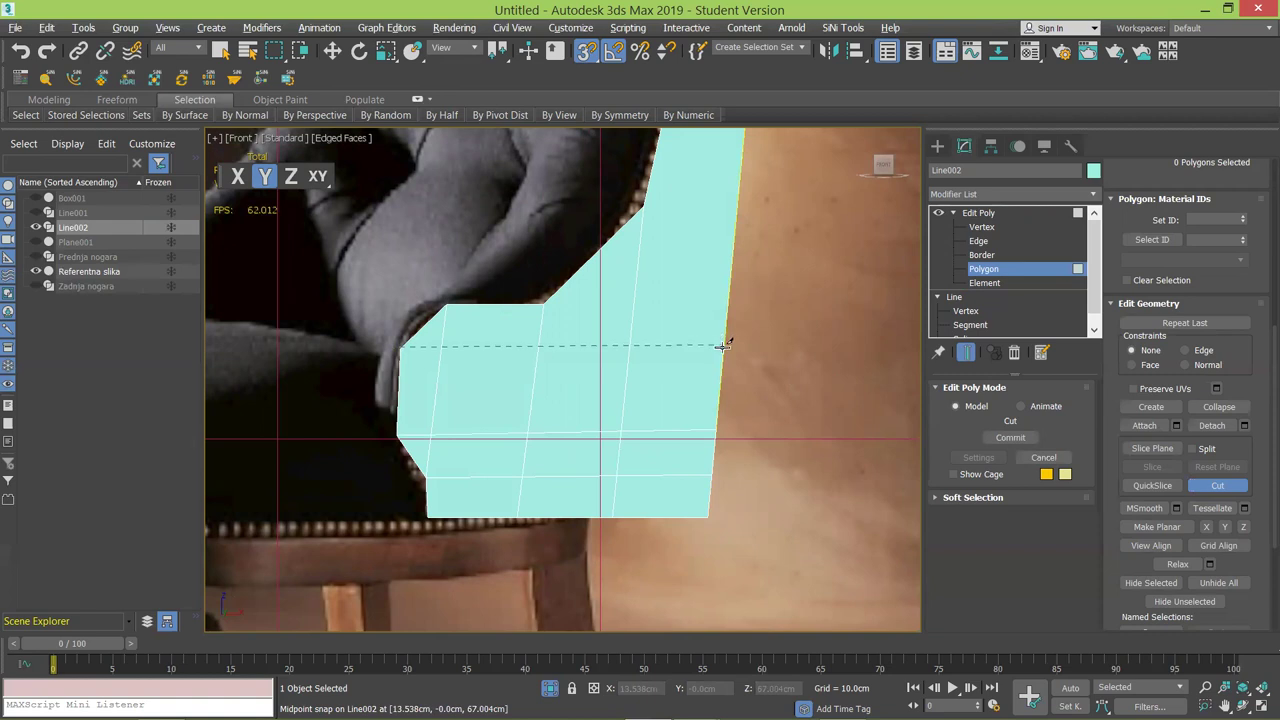
right_click(673, 320)
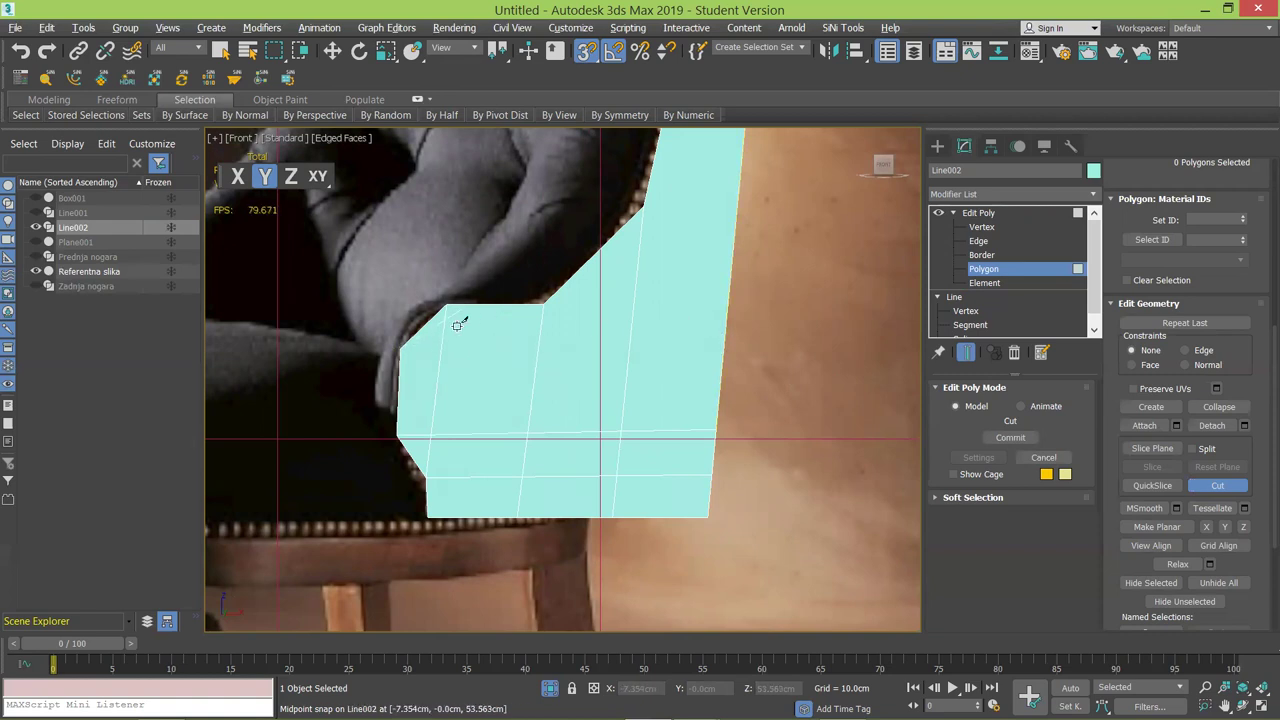
click(401, 349)
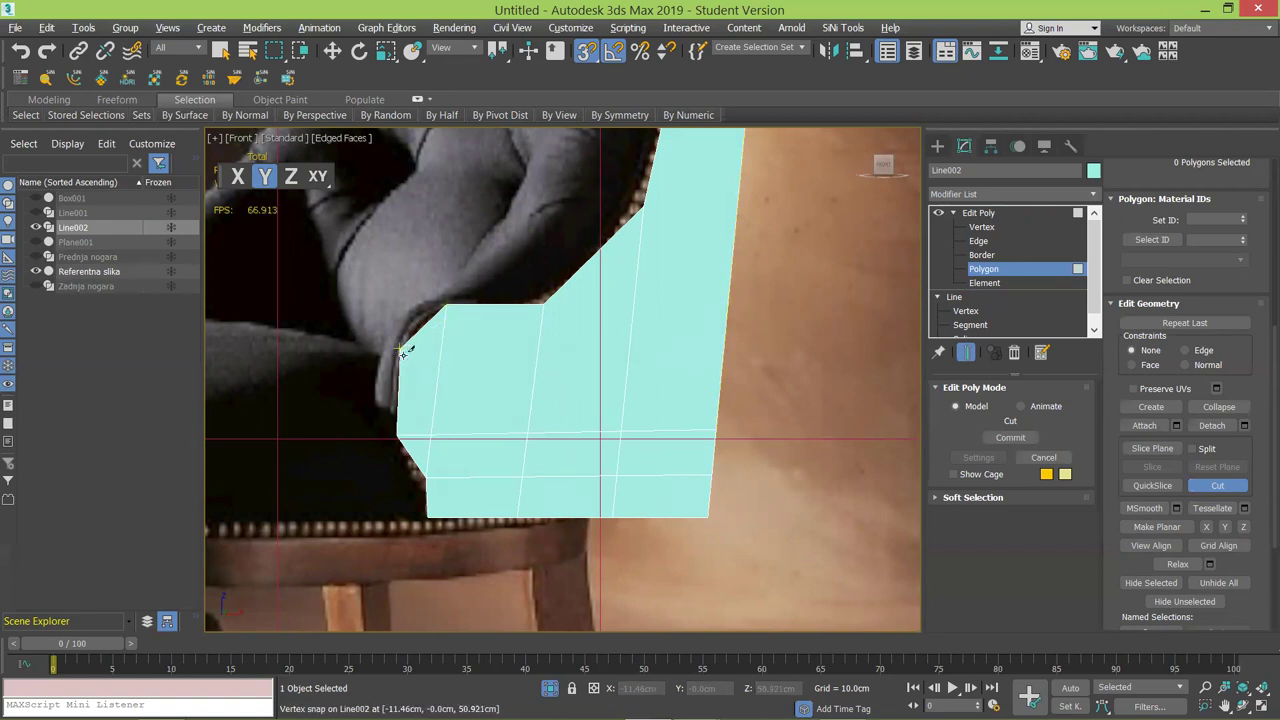
key(s)
click(727, 347)
right_click(617, 325)
key(s)
click(544, 304)
right_click(720, 300)
key(s)
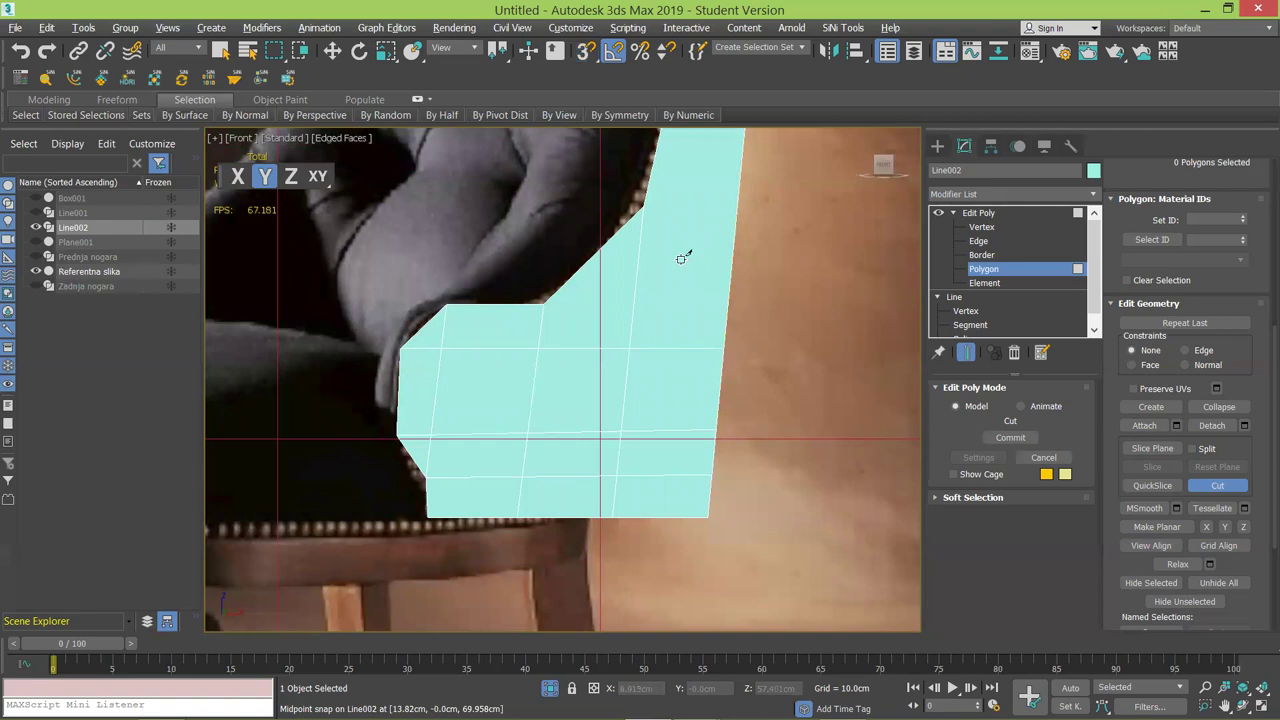
Cut a horizontal edge from the rear end vertex of the flat armrest top across to the rear edge.
key(s)
click(545, 300)
key(s)
right_click(697, 253)
Cut horizontal edges to the rear edge from the vertex atop the sloped armrest curve and from the mid-height bulge vertex above it.
click(645, 205)
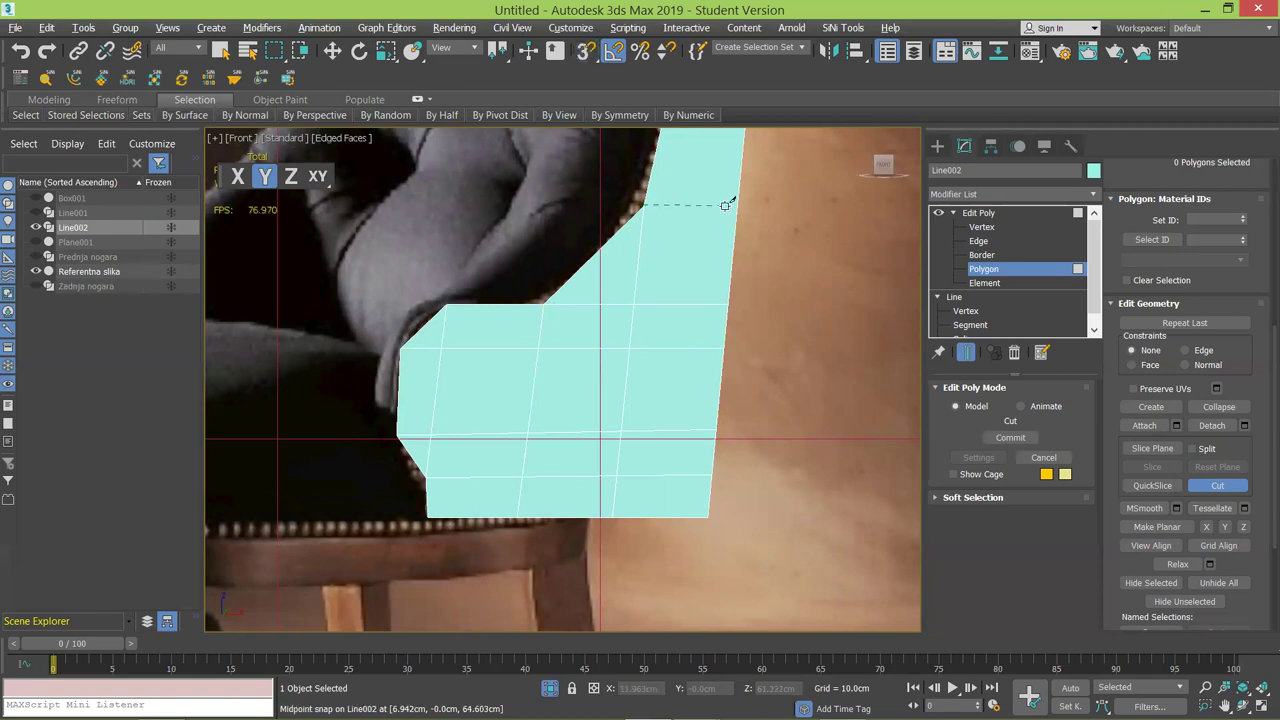
click(737, 204)
right_click(721, 232)
middle_drag(706, 275, 608, 535)
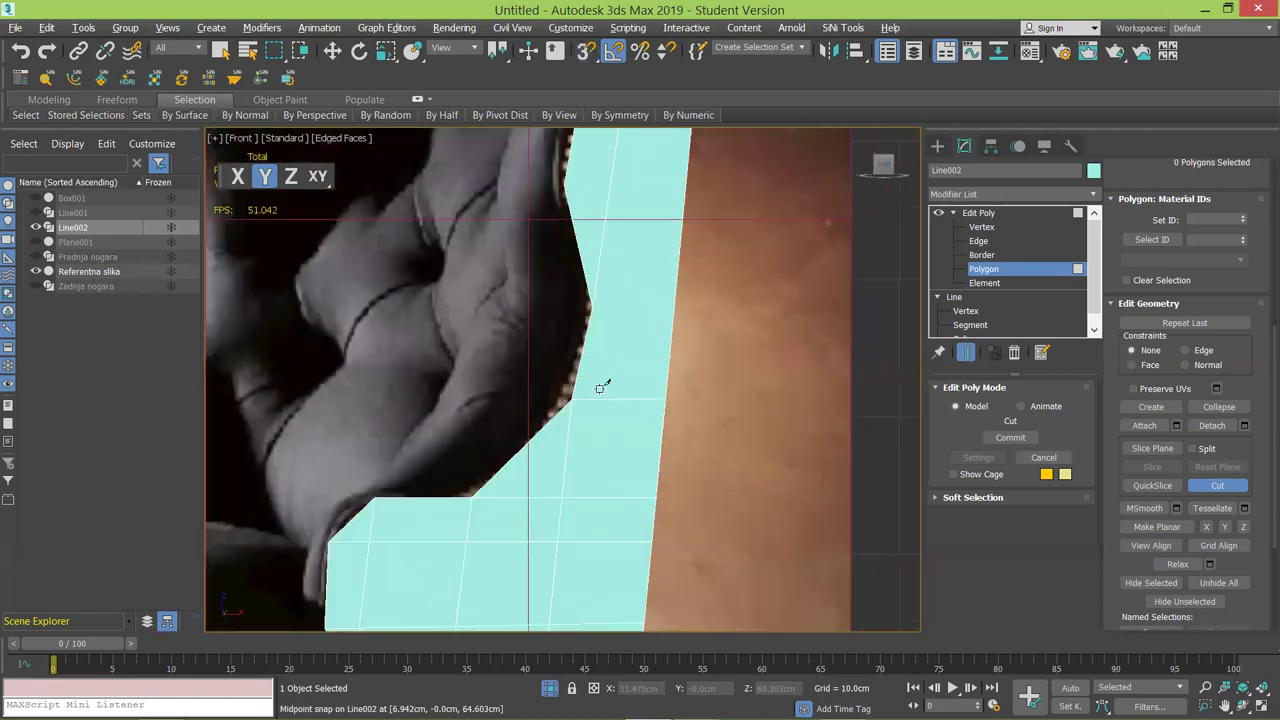
click(565, 371)
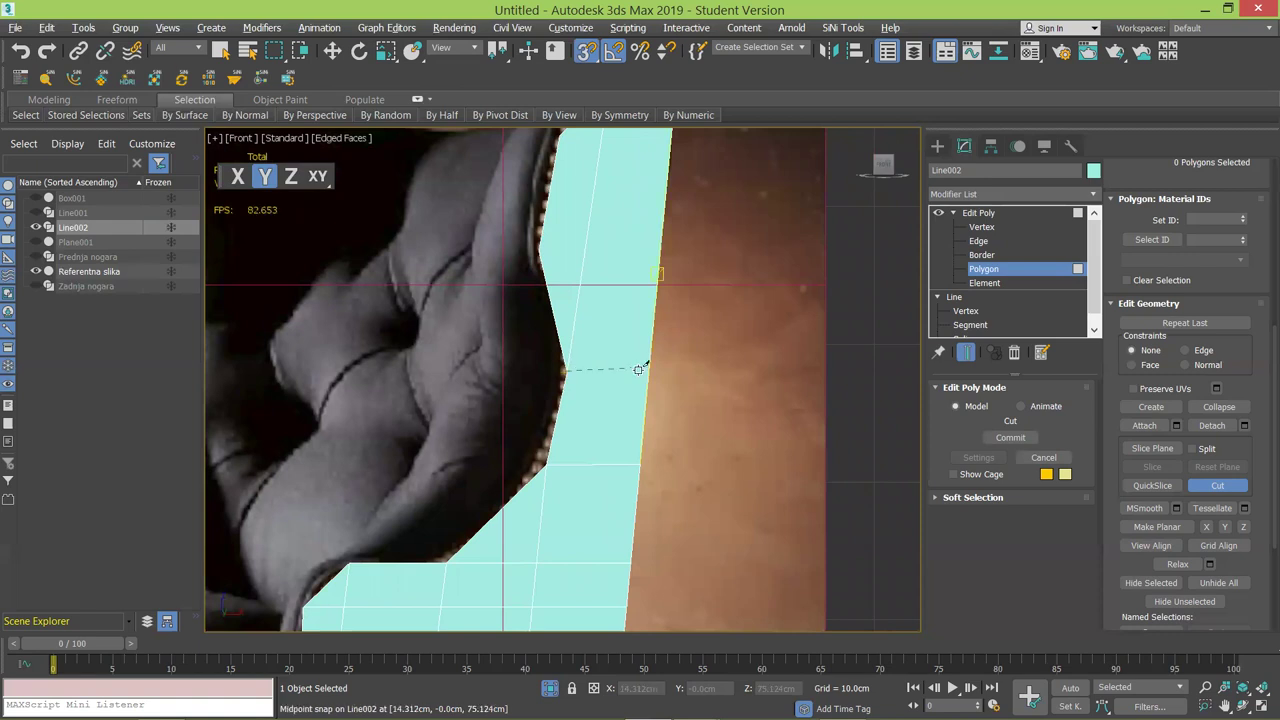
click(648, 372)
right_click(646, 305)
Cut a horizontal edge from the forward-most vertex of the upper backrest contour across to the rear edge.
middle_drag(644, 257, 612, 365)
click(510, 358)
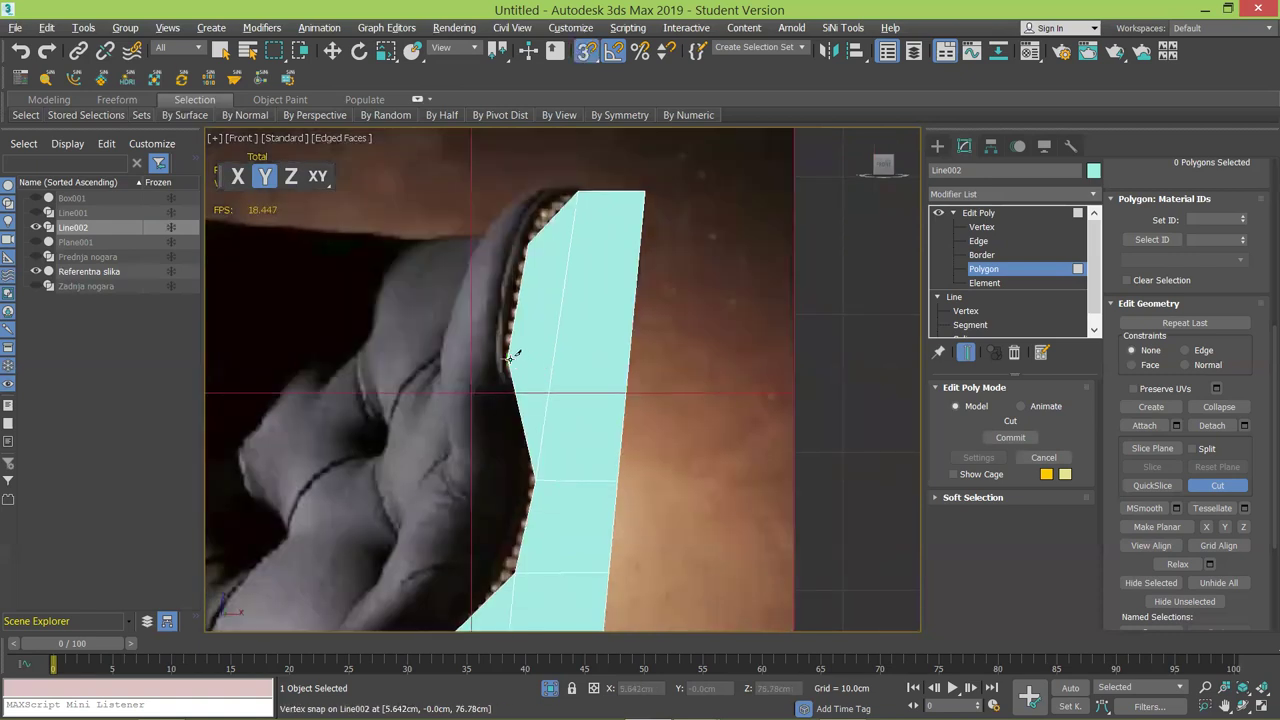
click(630, 356)
right_click(608, 288)
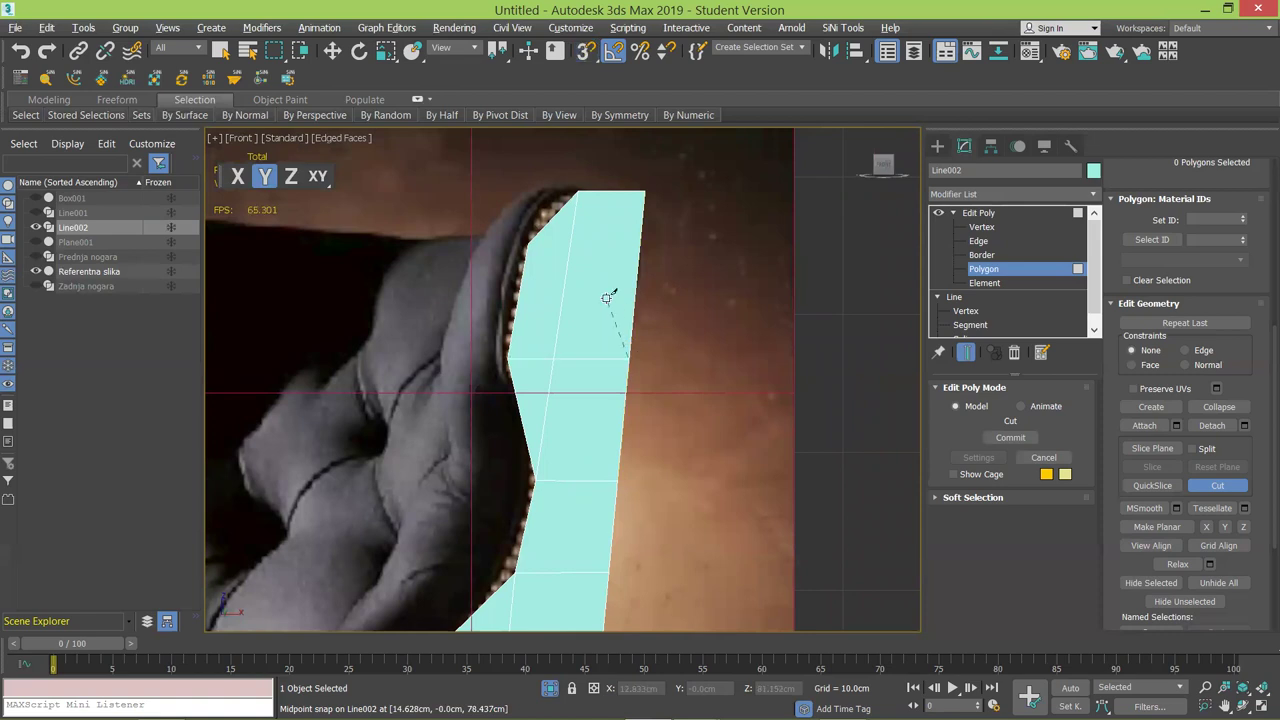
Cut a horizontal edge from the contour vertex just below the backrest's top front corner across to the rear edge.
key(s)
click(533, 242)
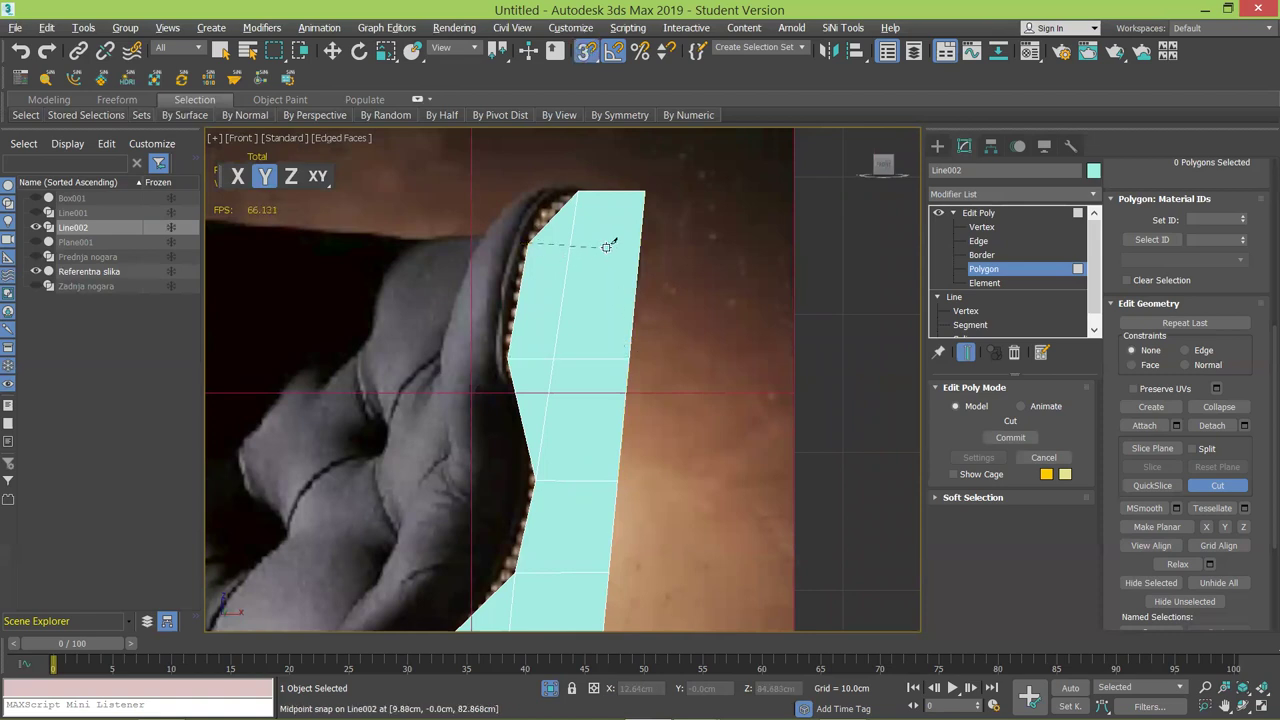
click(645, 240)
scroll(605, 340, down, 6)
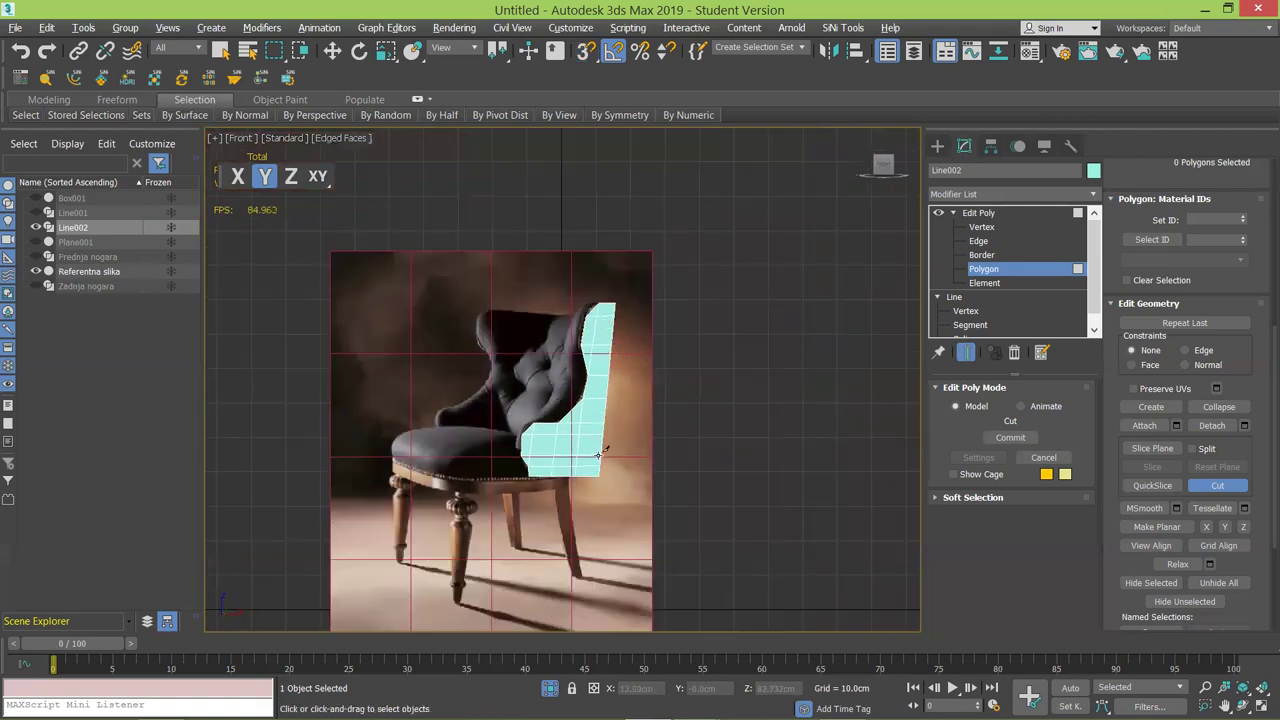
scroll(527, 410, up, 3)
scroll(527, 410, up, 2)
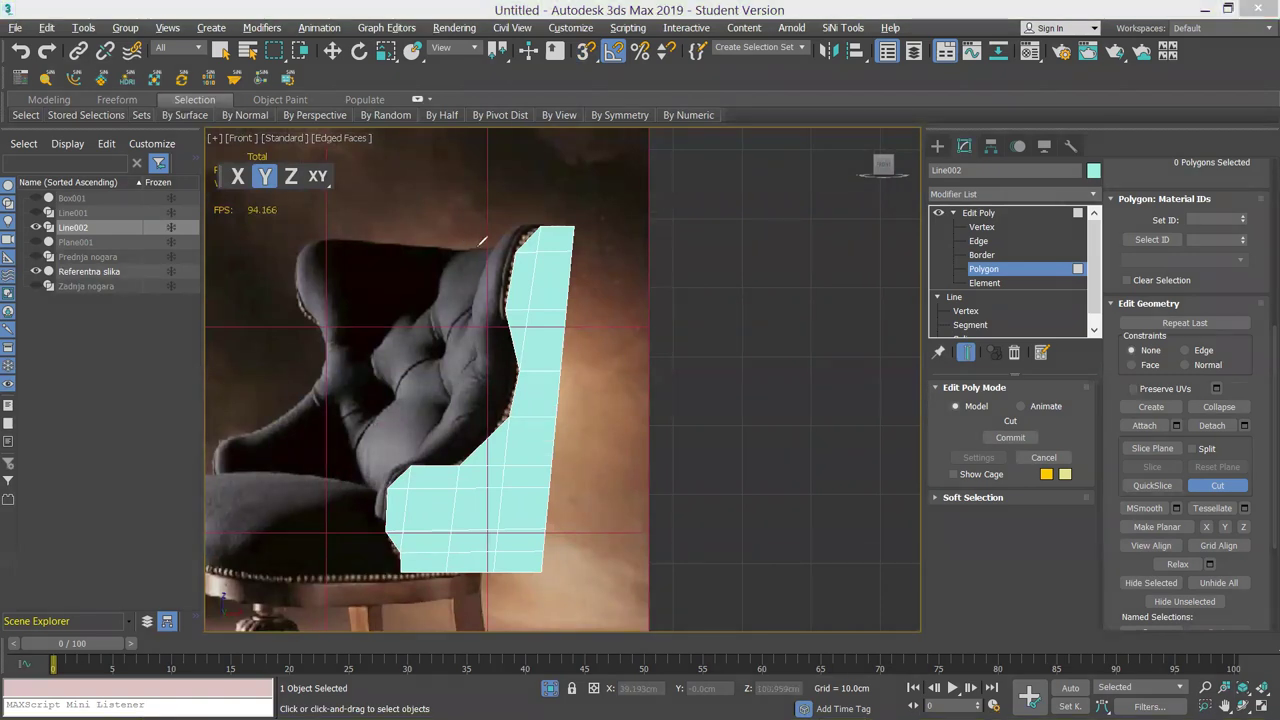
mouse_move(835, 232)
mouse_down()
mouse_move(771, 450)
mouse_move(698, 386)
mouse_move(780, 271)
mouse_move(765, 237)
mouse_up()
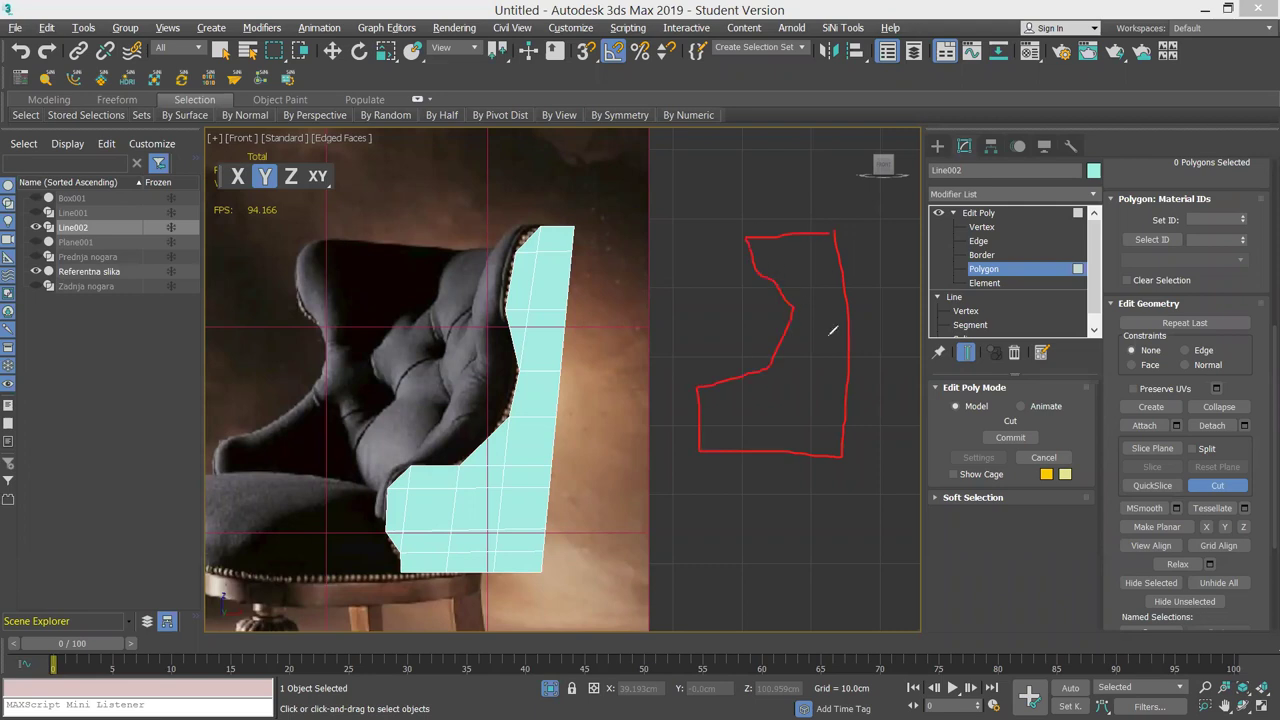
drag(848, 242, 858, 458)
mouse_move(697, 497)
mouse_down()
mouse_move(824, 606)
mouse_move(705, 598)
mouse_move(719, 596)
mouse_move(727, 500)
mouse_up()
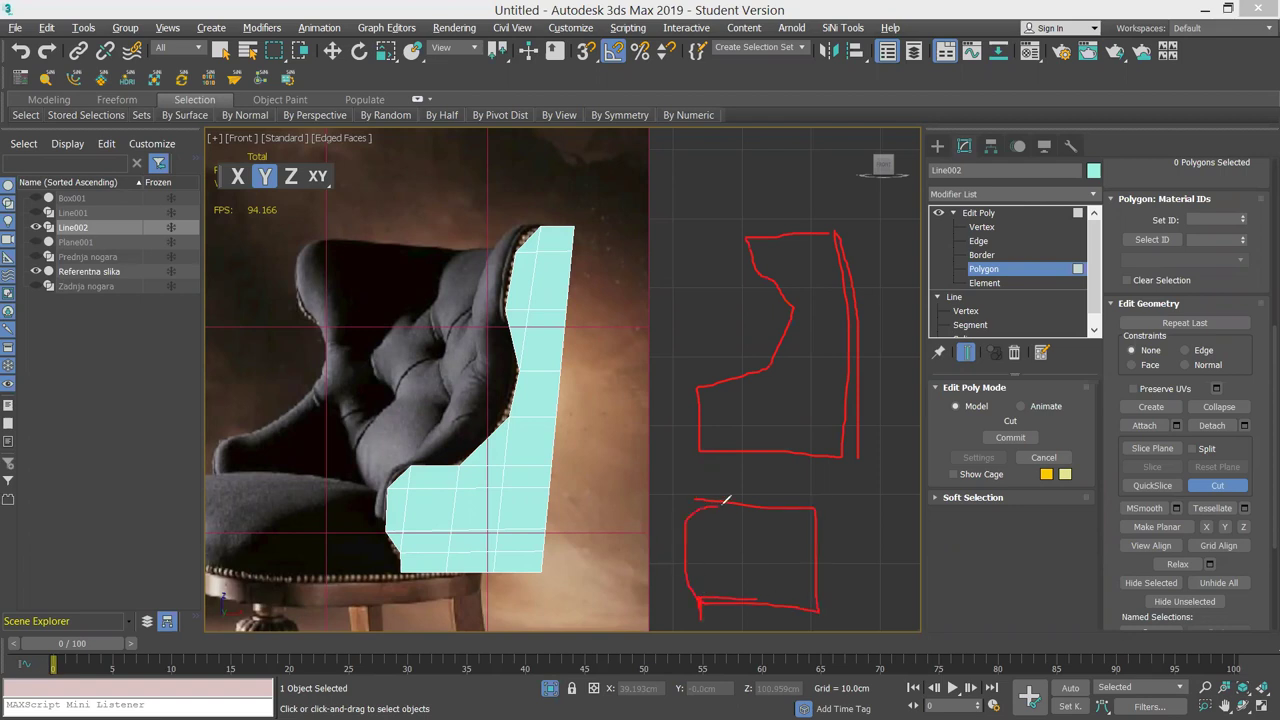
drag(723, 616, 830, 602)
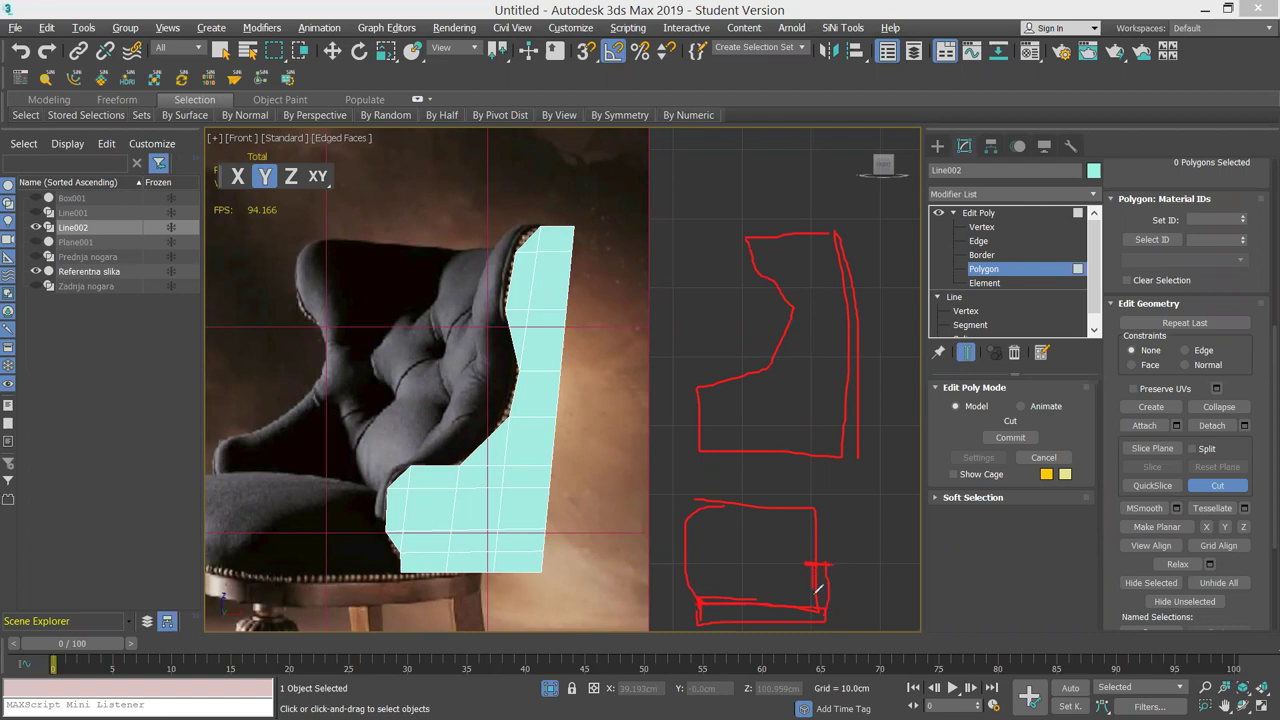
drag(814, 567, 810, 606)
drag(448, 335, 365, 510)
drag(486, 308, 450, 397)
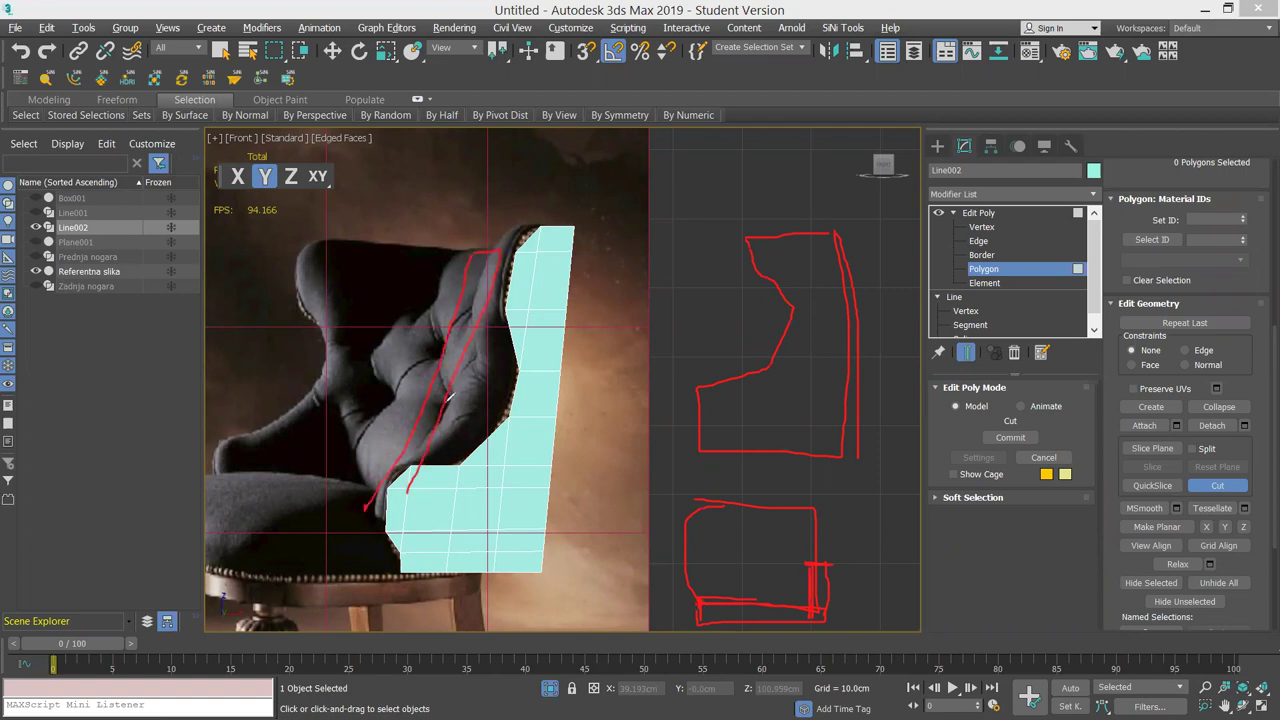
mouse_move(533, 225)
mouse_down()
mouse_move(508, 252)
mouse_move(490, 356)
mouse_move(410, 490)
mouse_up()
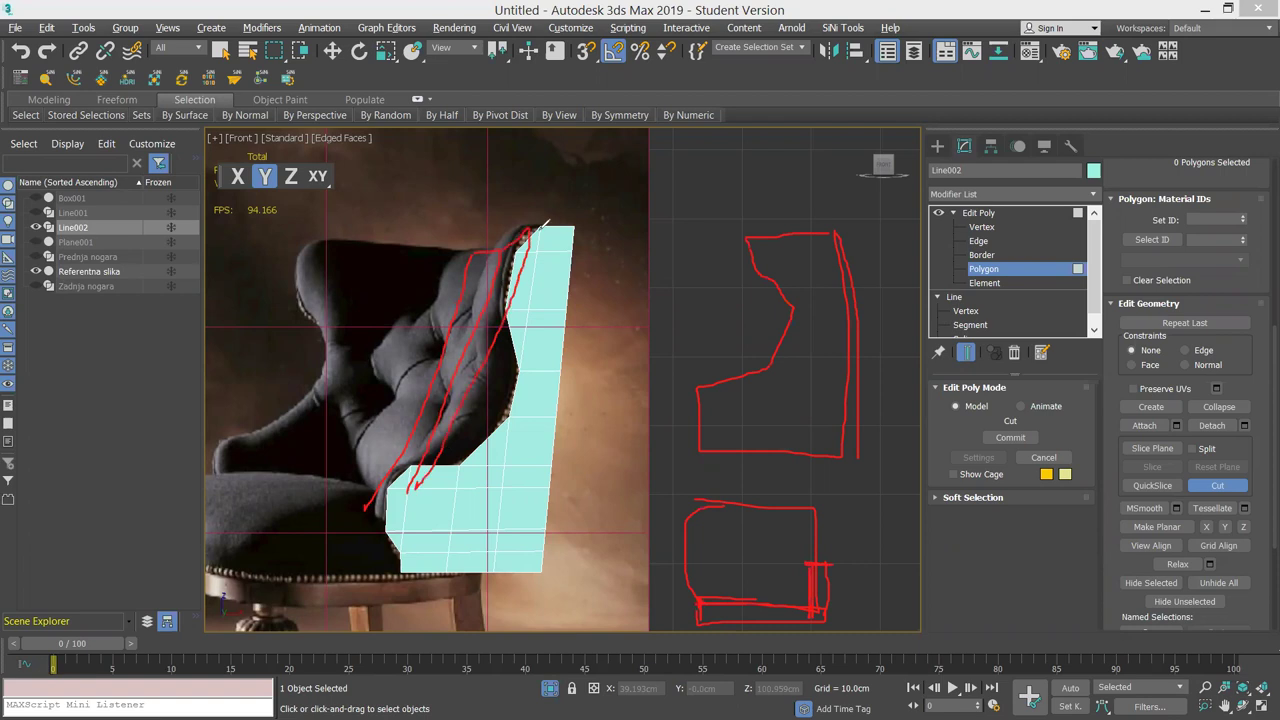
drag(560, 210, 438, 490)
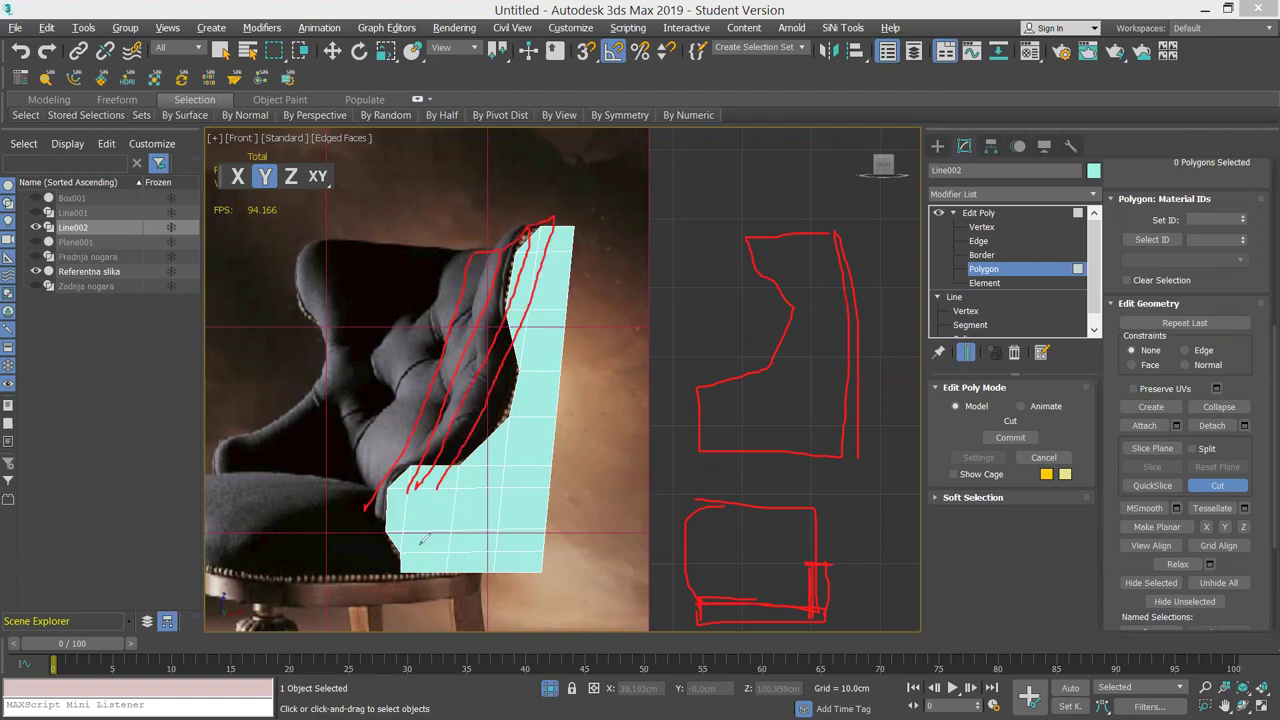
mouse_move(412, 560)
mouse_down()
mouse_move(396, 505)
mouse_move(492, 414)
mouse_move(518, 340)
mouse_up()
key(Escape)
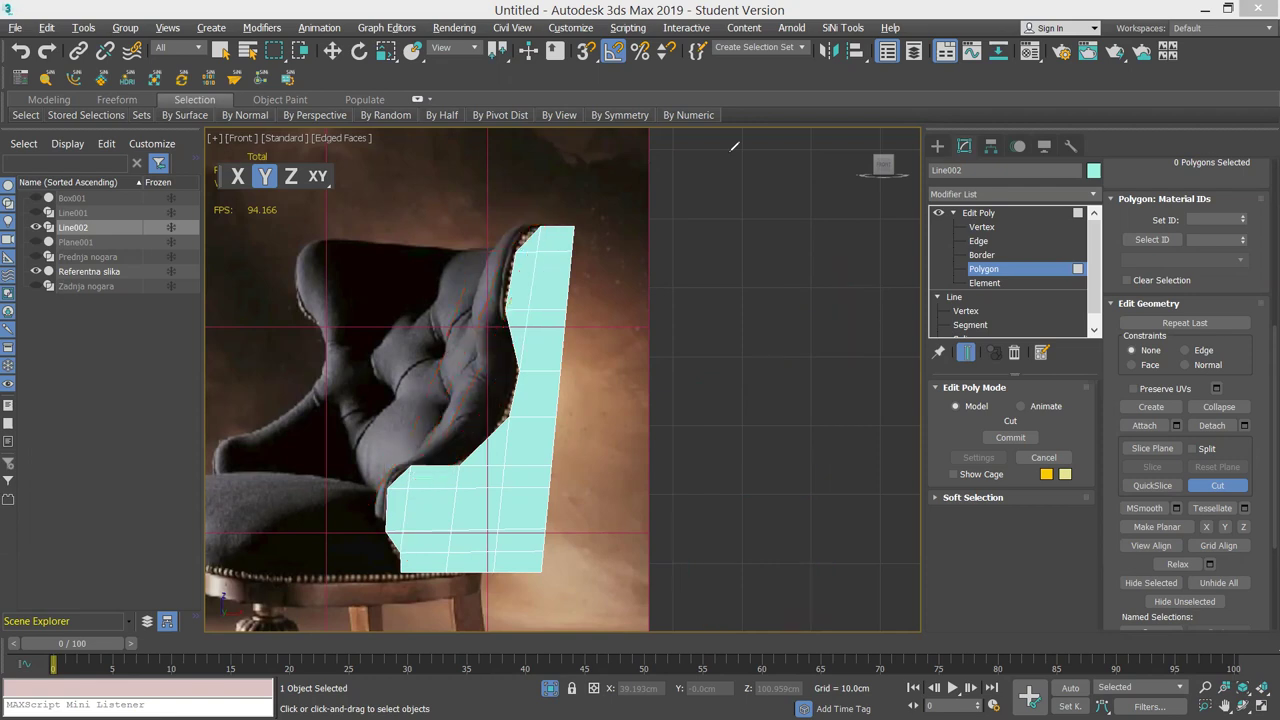
Select the ring of edges running down the rear strip of the backrest side, starting from its top rear edge.
click(979, 244)
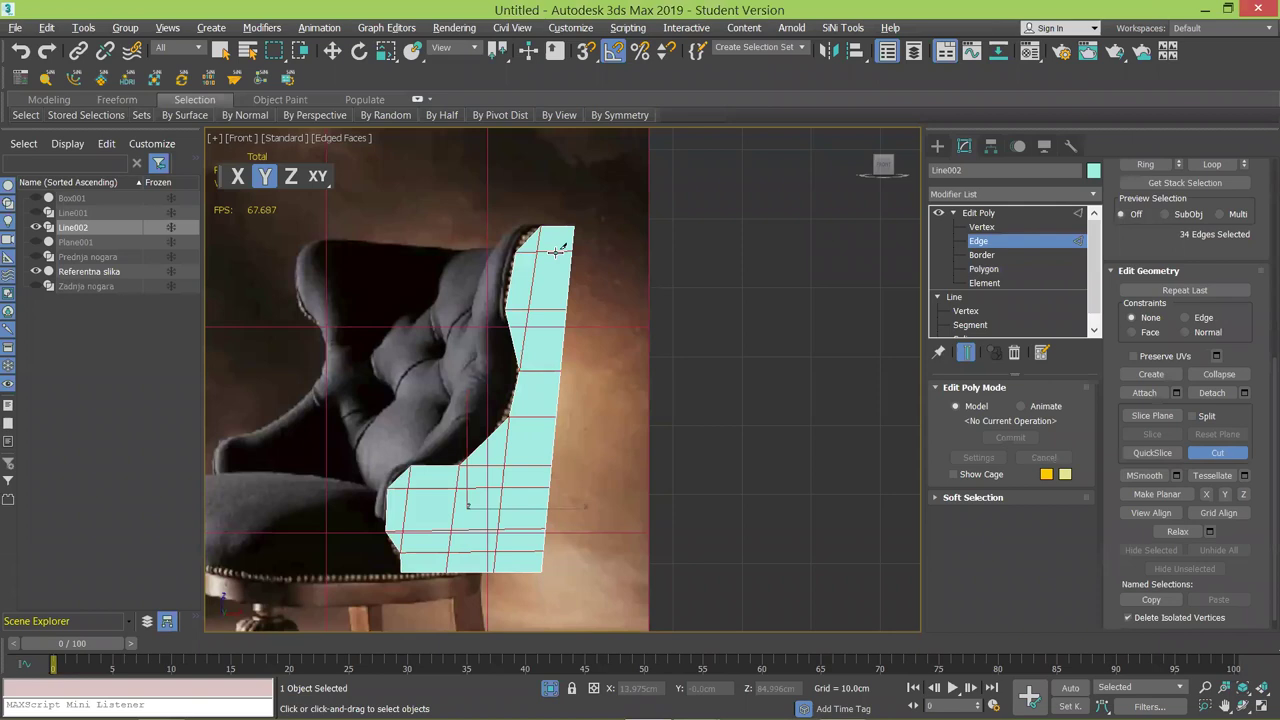
key(w)
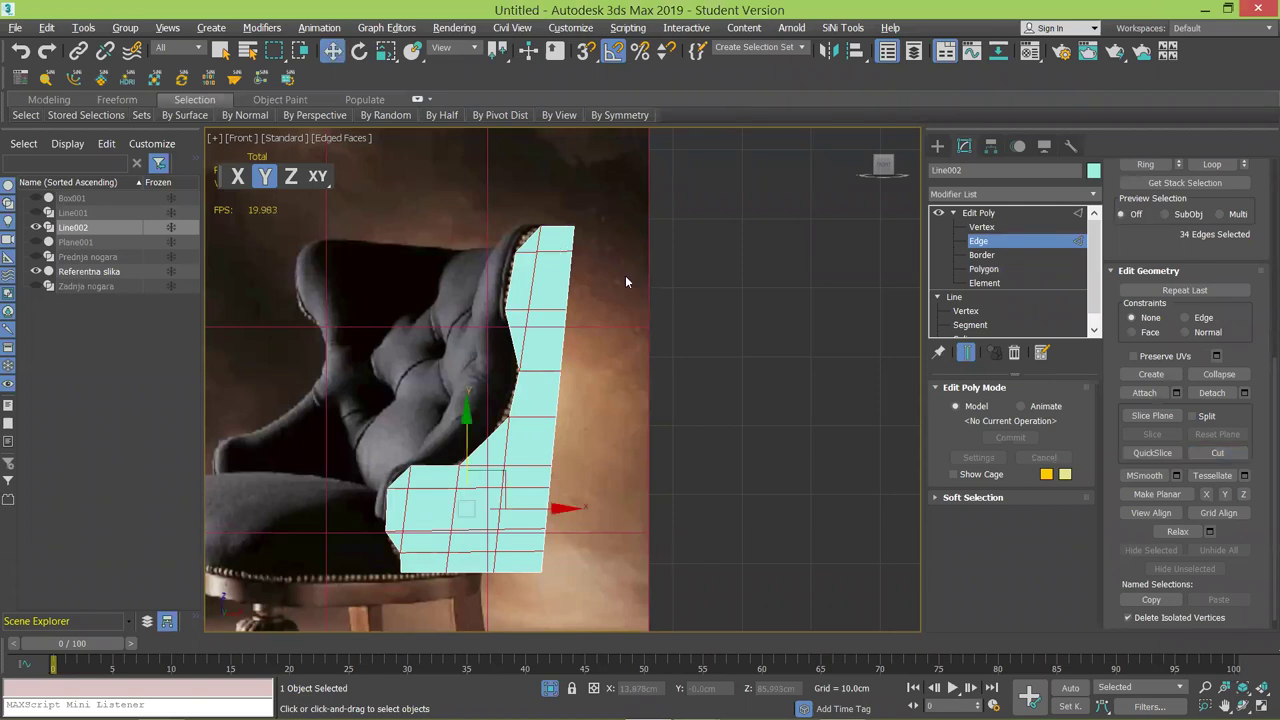
click(565, 233)
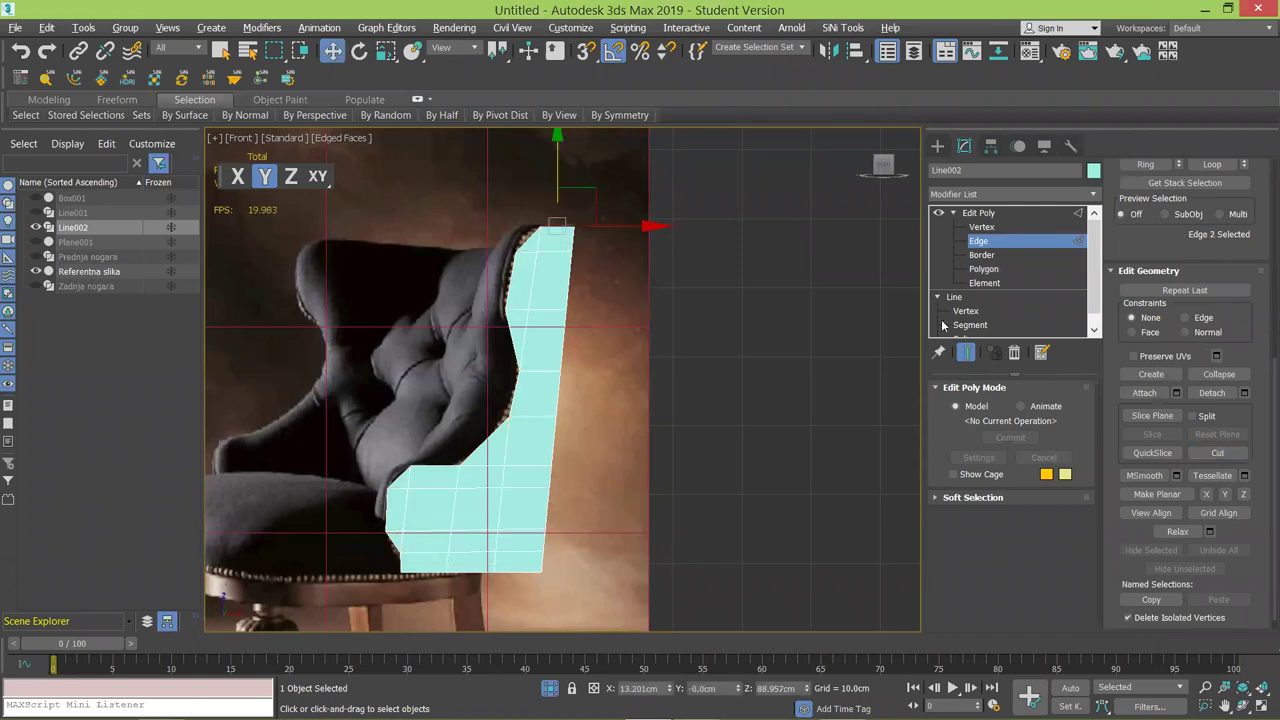
drag(1261, 370, 1261, 166)
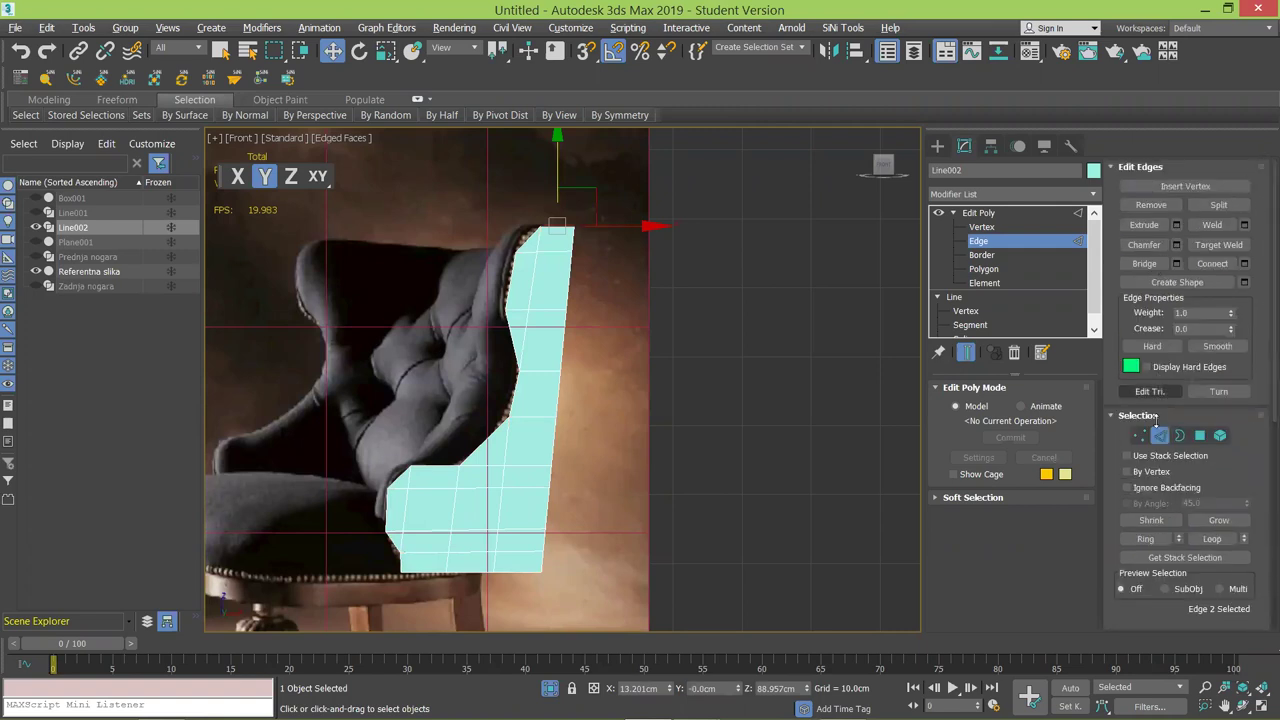
click(1145, 538)
scroll(481, 440, up, 3)
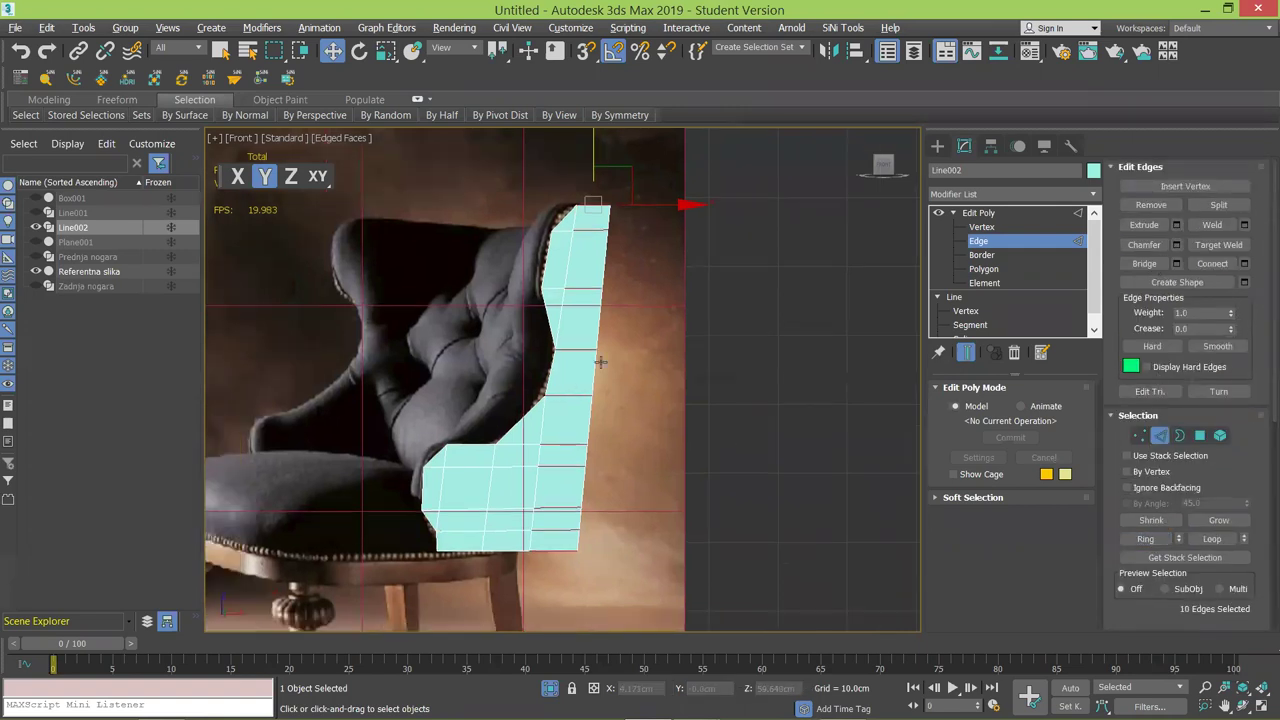
Connect the selected edge ring with 3 segments to add lengthwise edges along the rear strip.
right_click(599, 352)
click(458, 414)
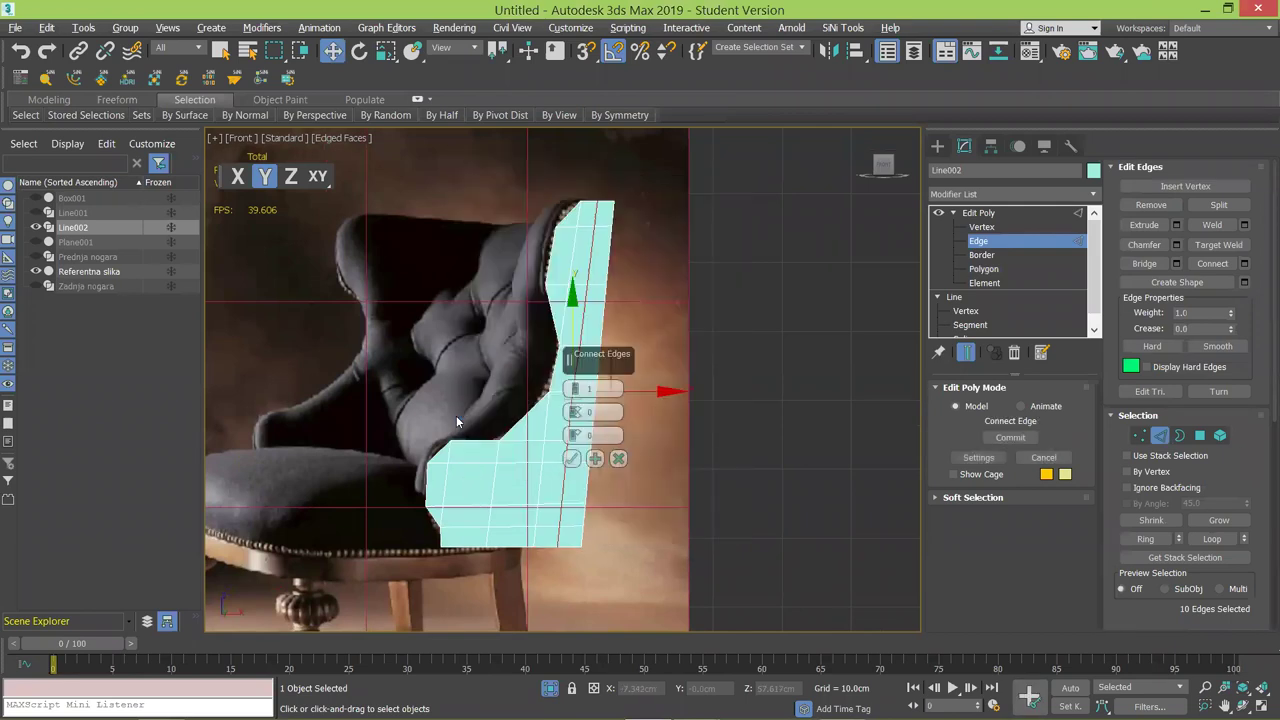
click(574, 386)
click(574, 386)
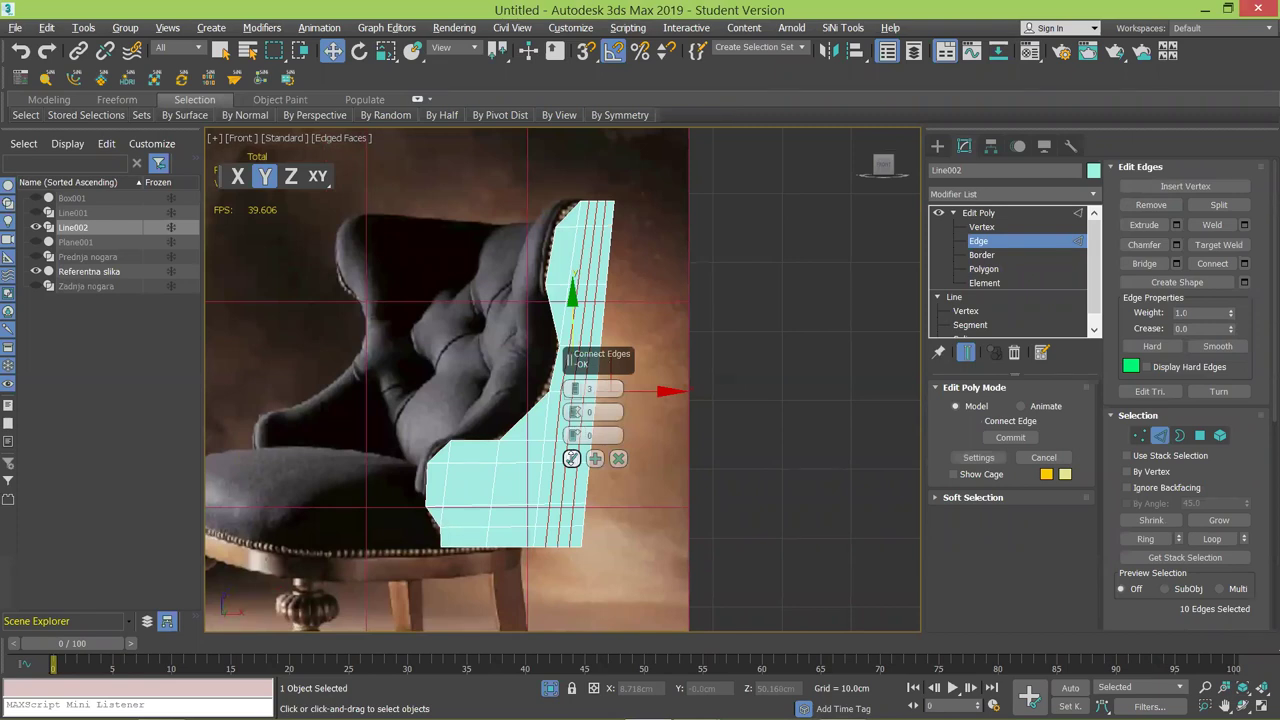
click(571, 458)
Select the full loop of outer edges along the rear border of the backrest side.
scroll(564, 545, up, 2)
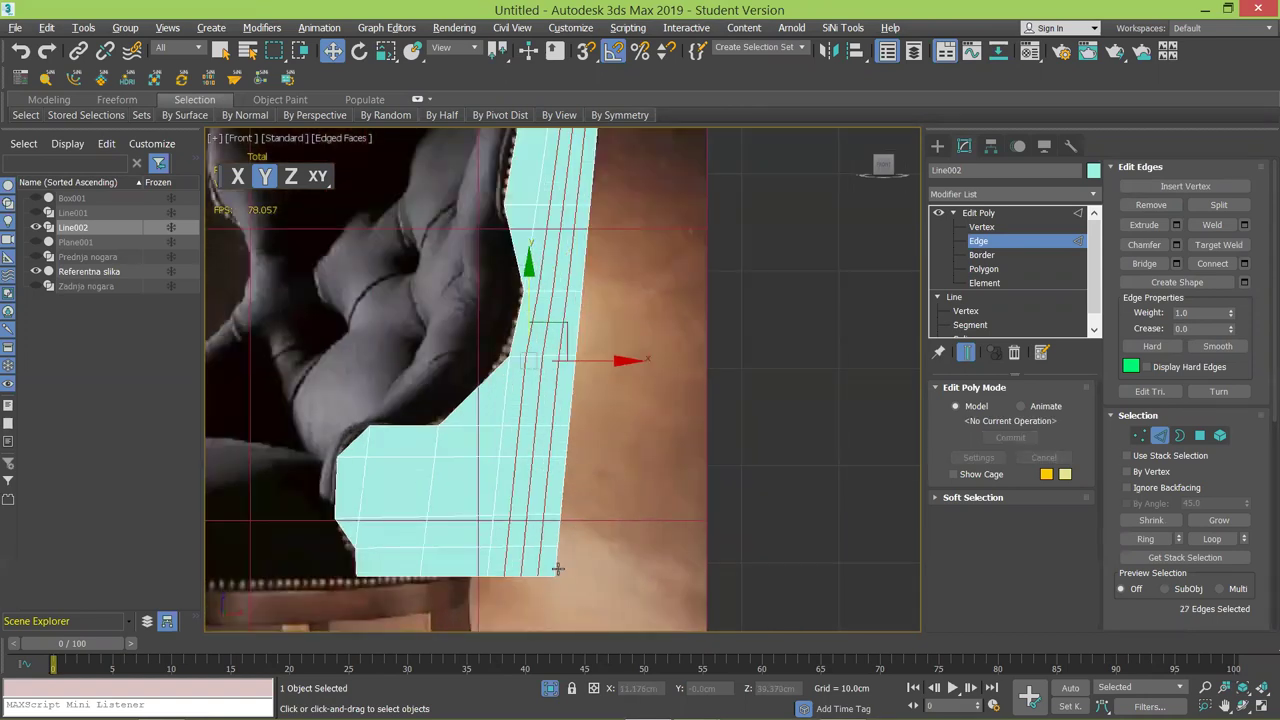
click(558, 568)
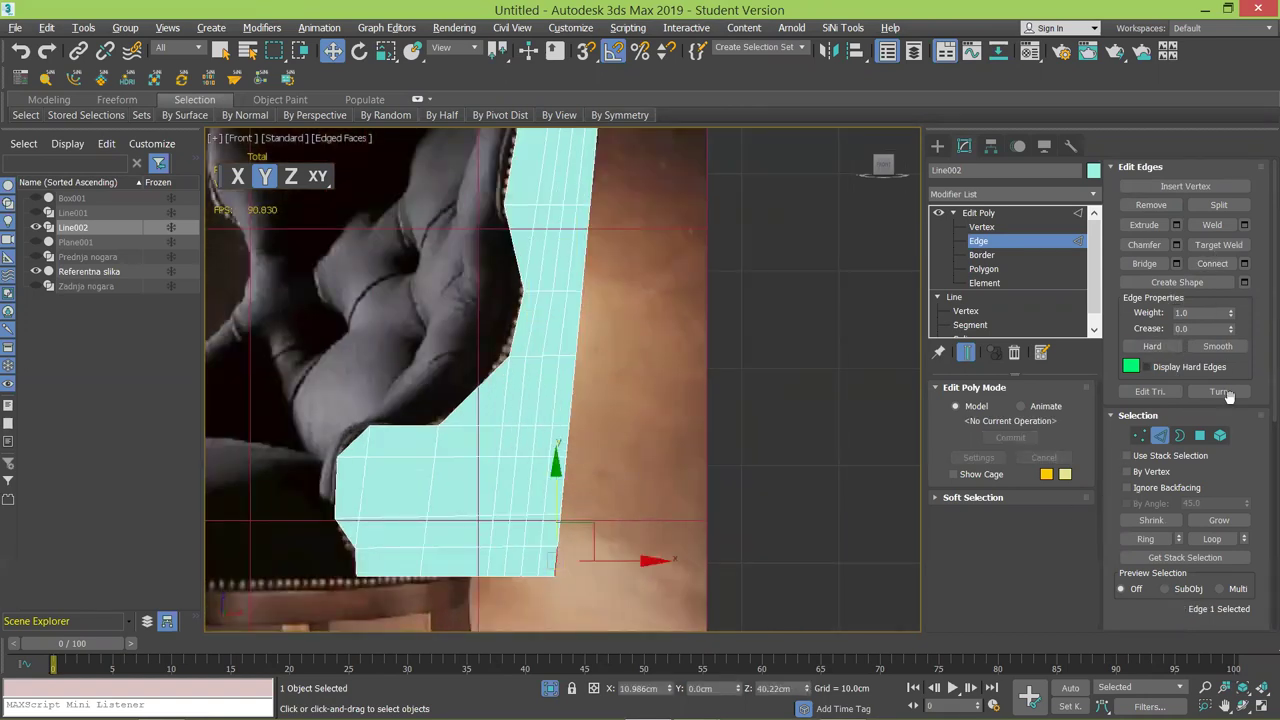
alt+middle_drag(640, 374, 462, 437)
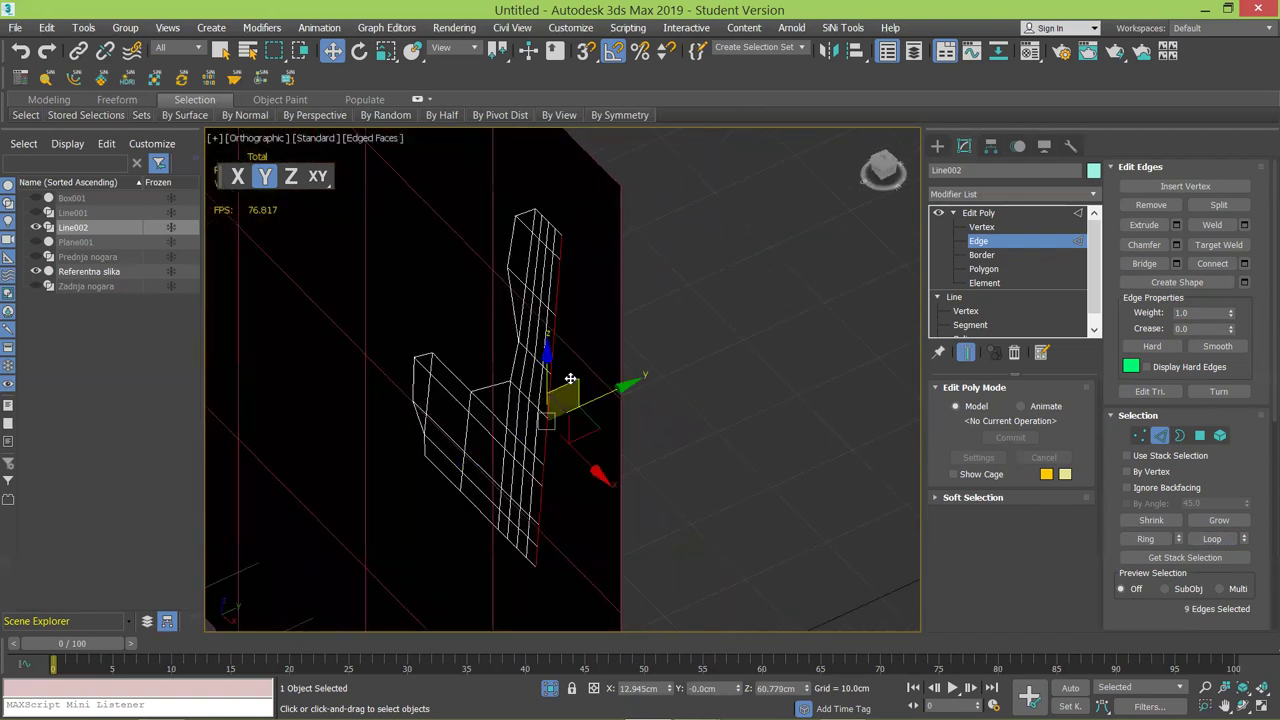
scroll(570, 378, down, 5)
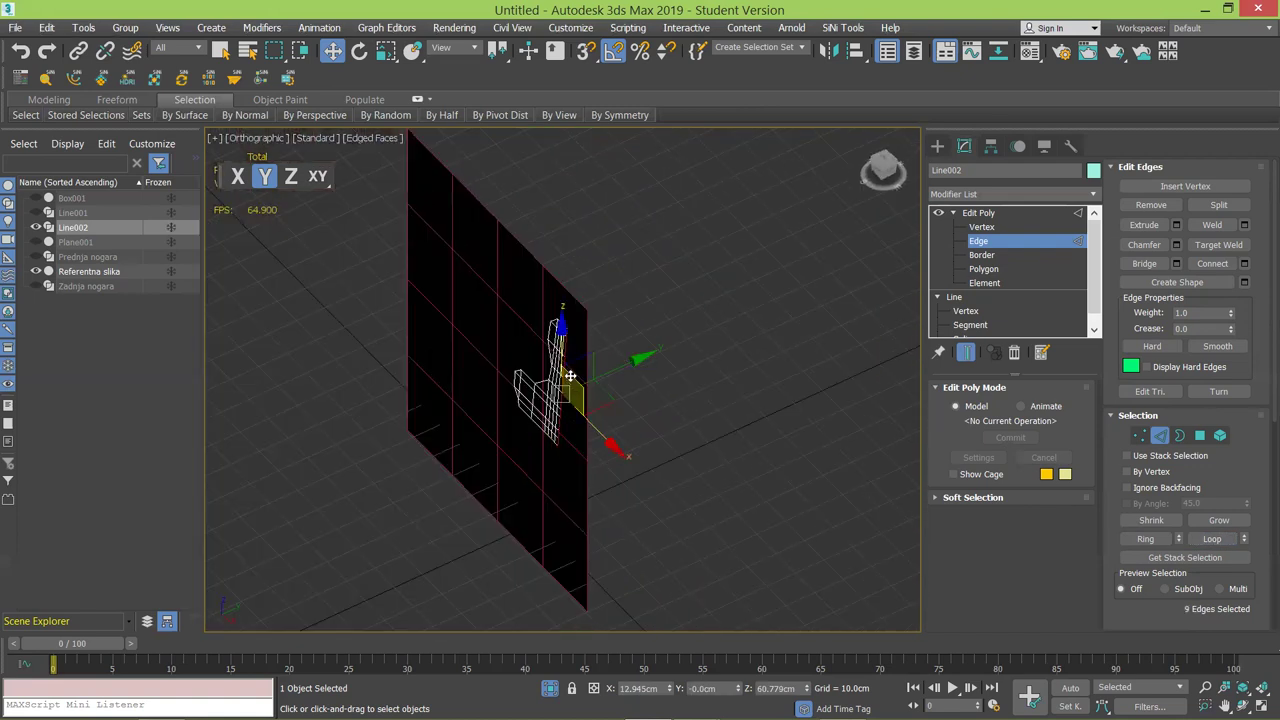
Exit isolation to show all chair parts, and hide the Referentna slika reference image.
click(550, 687)
alt+middle_drag(576, 463, 557, 410)
scroll(520, 443, up, 4)
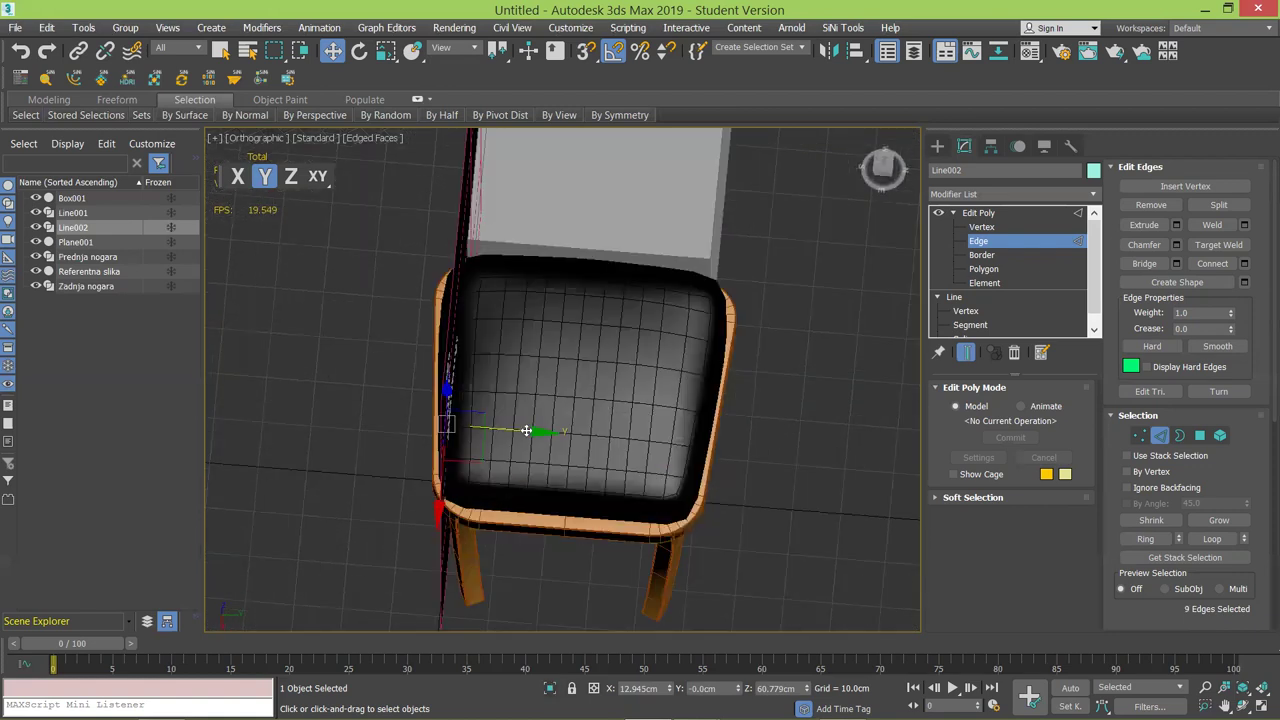
drag(530, 430, 600, 429)
alt+middle_drag(382, 400, 247, 316)
click(36, 272)
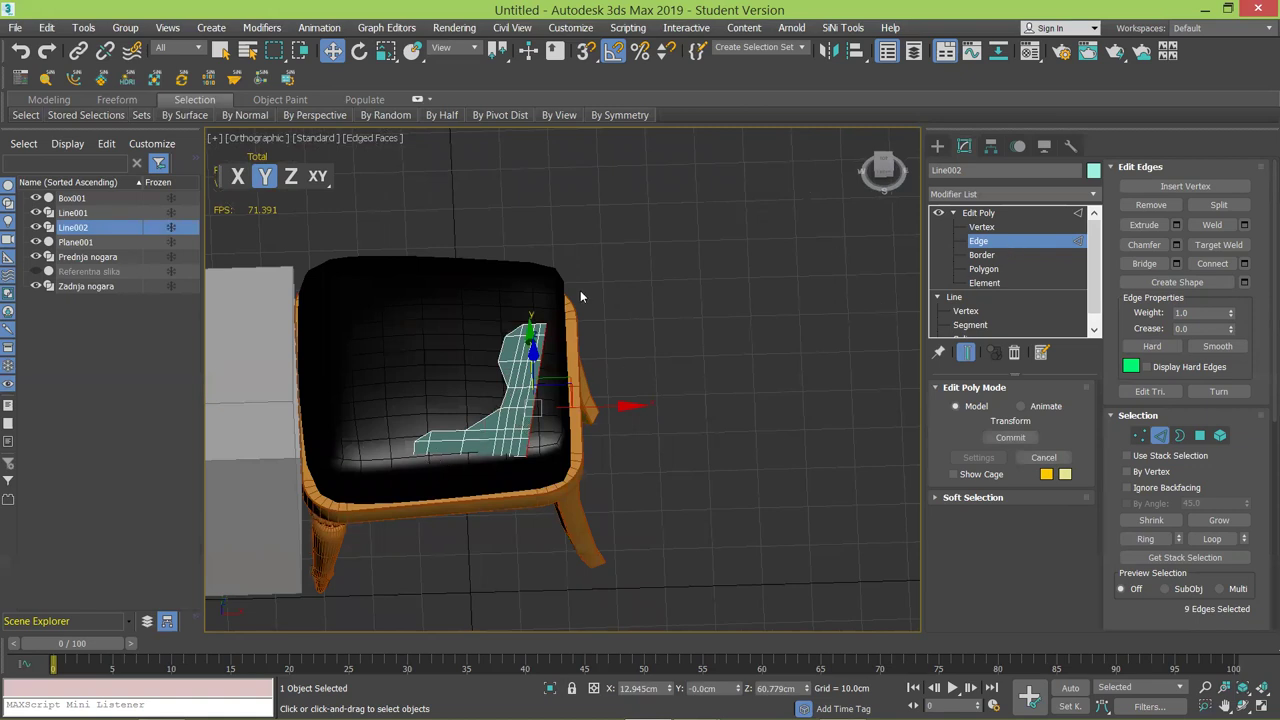
Leave edge editing and move the whole backrest side slightly outward along Y toward the seat frame's side rail.
click(1013, 239)
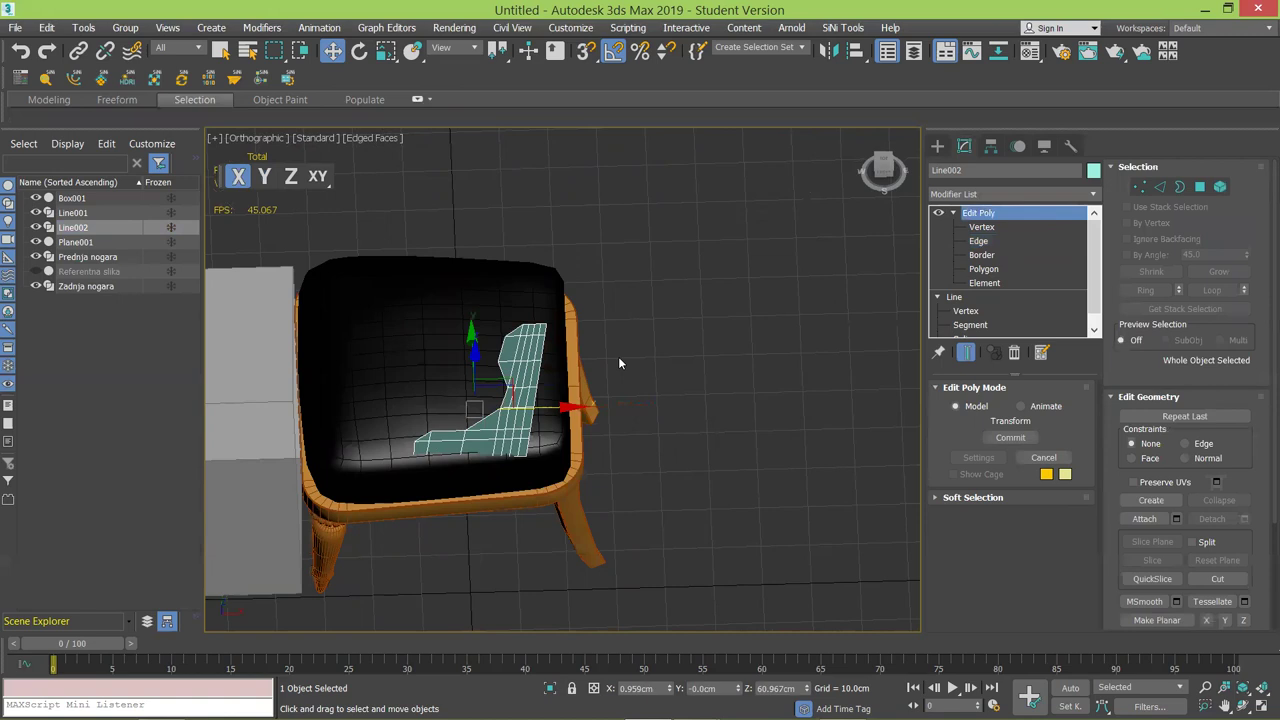
key(r)
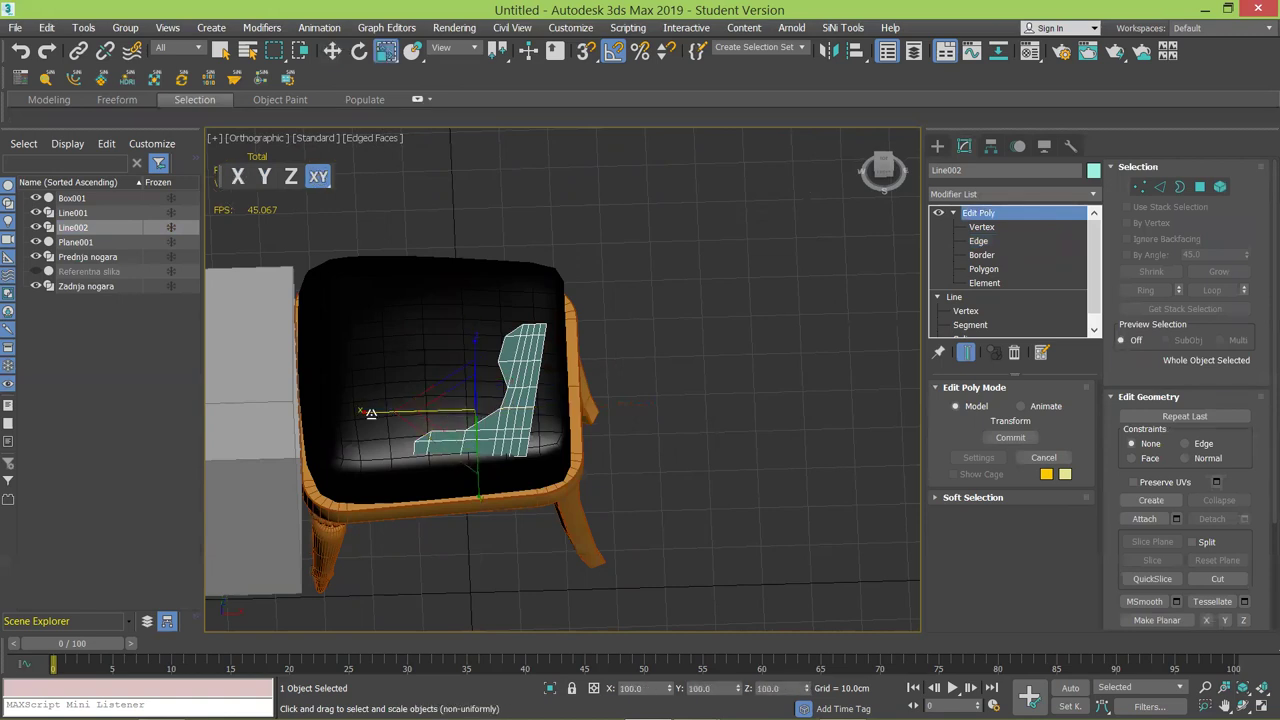
key(r)
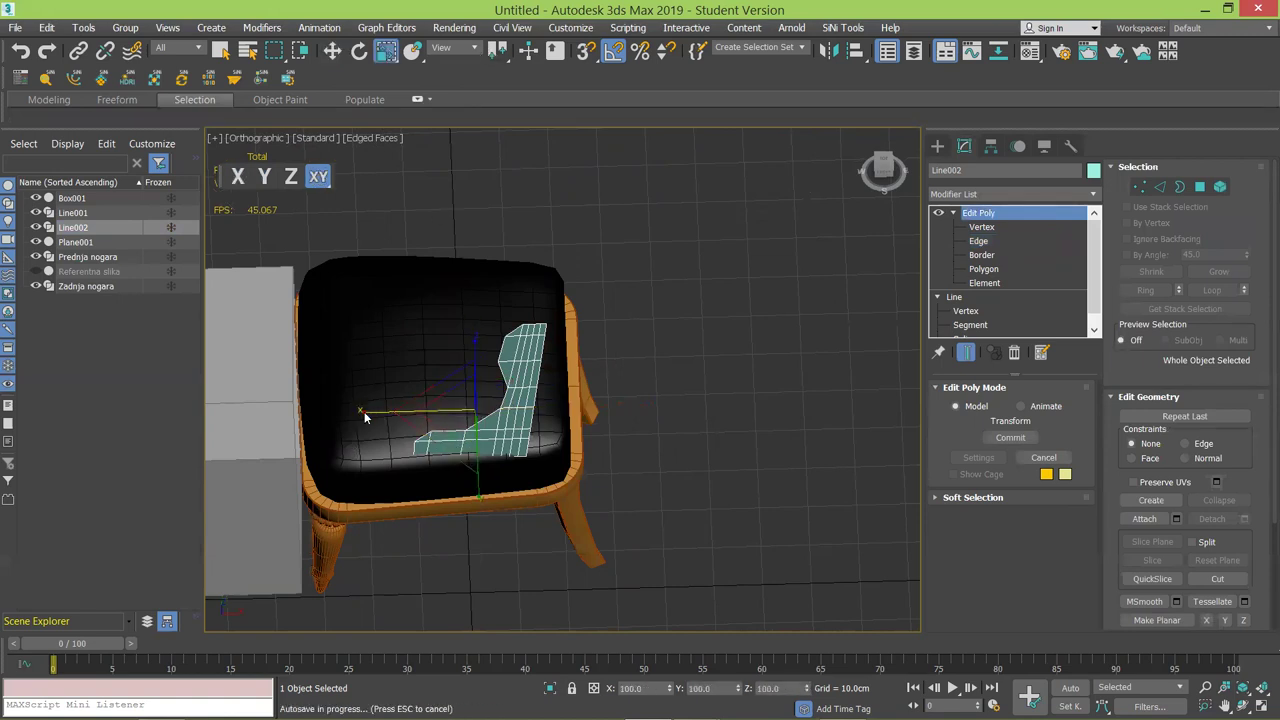
key(w)
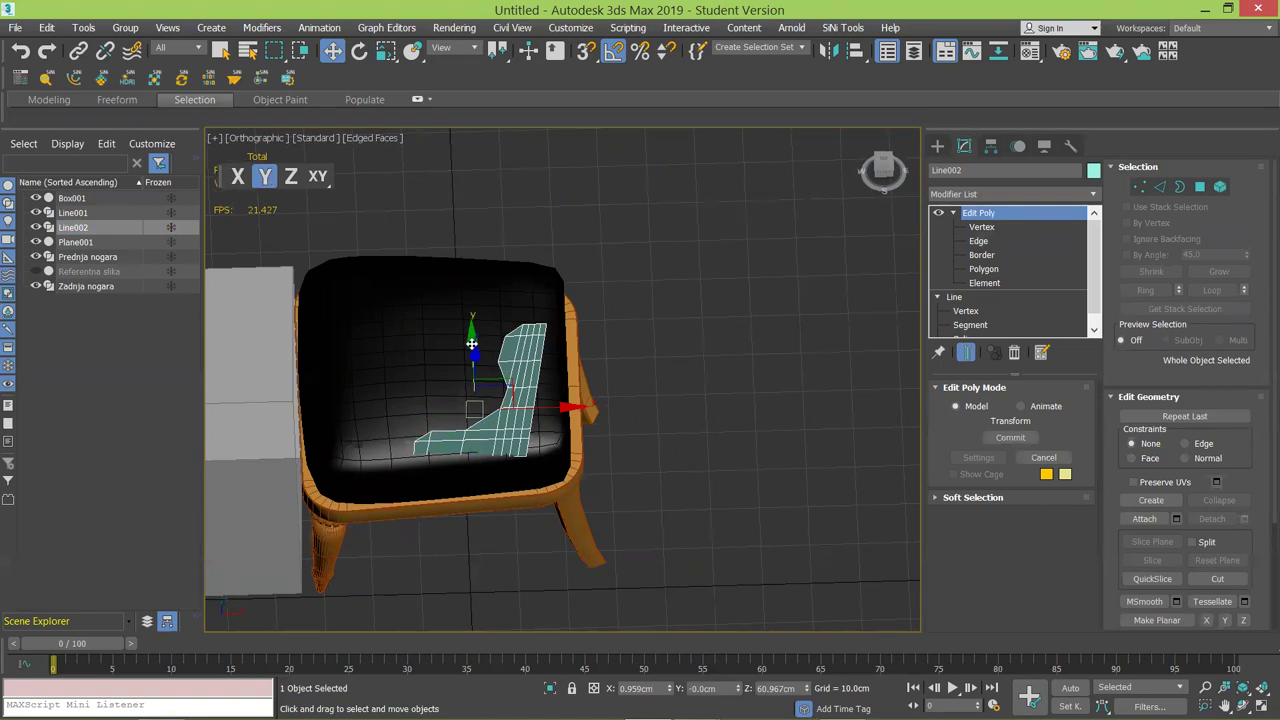
drag(472, 336, 470, 354)
alt+middle_drag(470, 354, 461, 455)
key(alt+e)
key(Escape)
alt+middle_drag(500, 398, 526, 373)
Rotate the backrest side about Z to follow the slanted seat side rail, and nudge it onto the frame.
key(e)
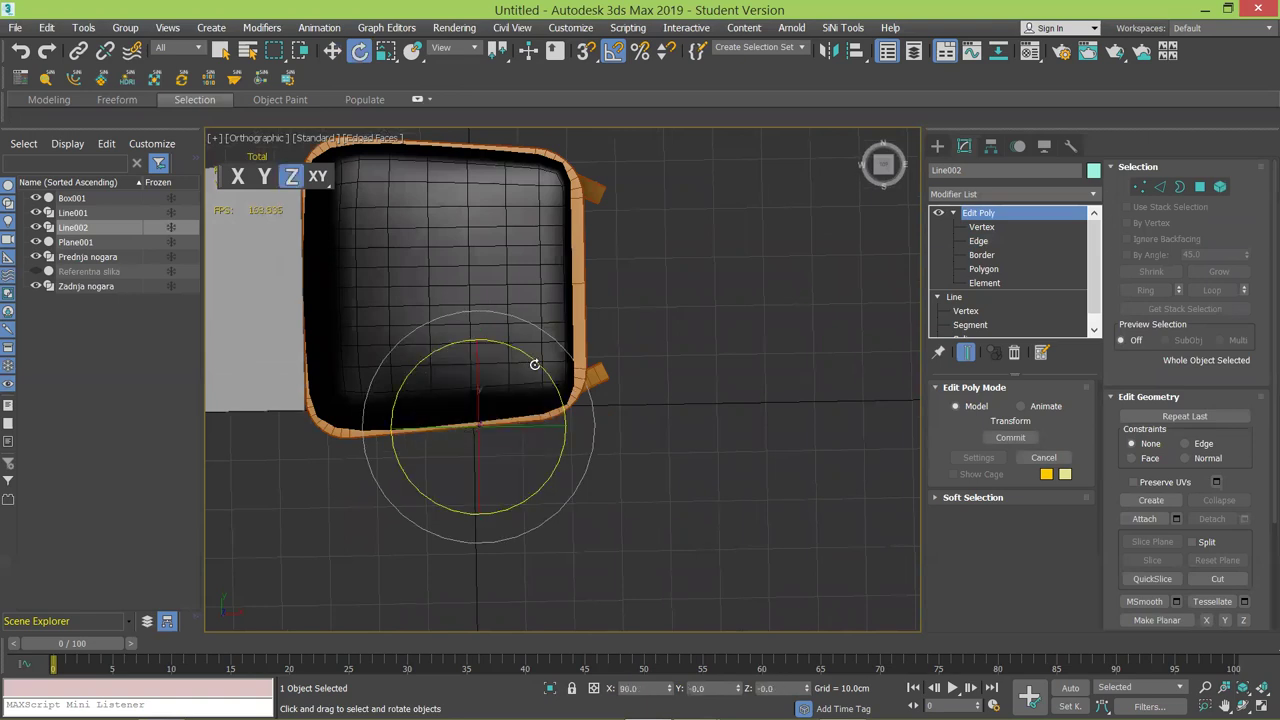
drag(536, 362, 517, 426)
key(w)
drag(481, 372, 484, 366)
Scale the backrest side to about 128% along its local X axis, using the Local reference coordinate system.
key(r)
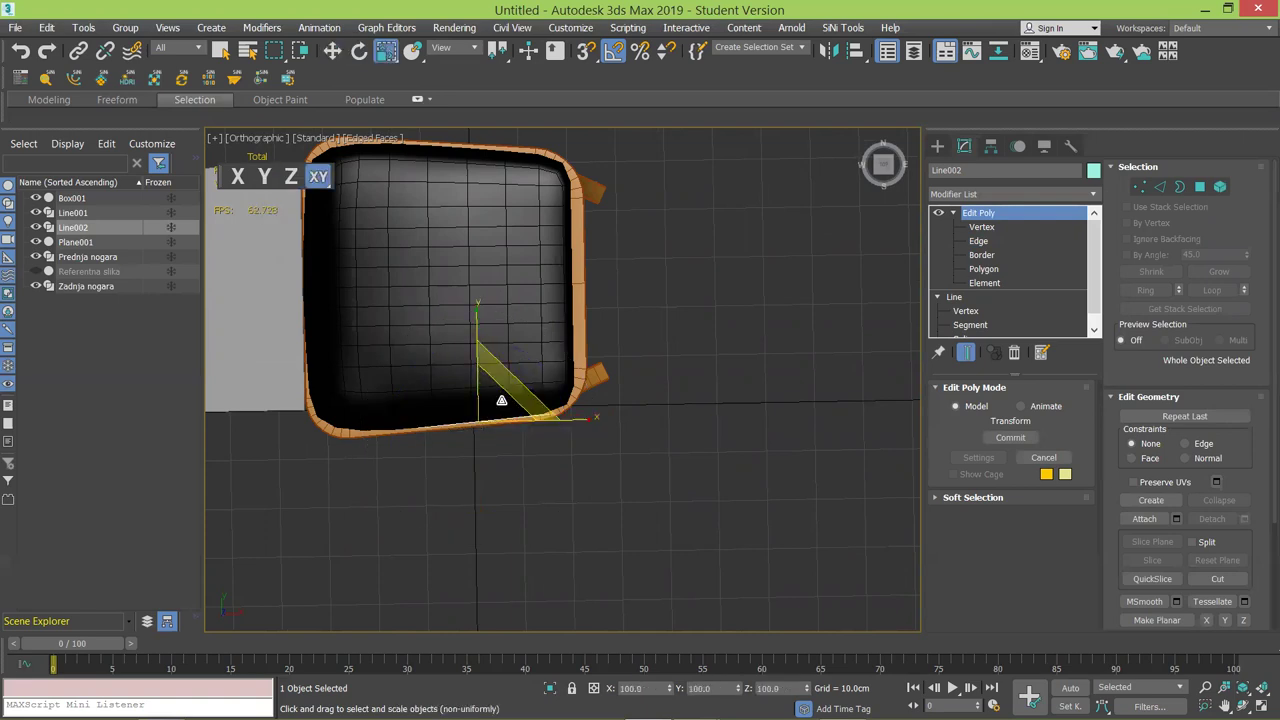
scroll(505, 415, up, 4)
key(r)
scroll(471, 405, down, 2)
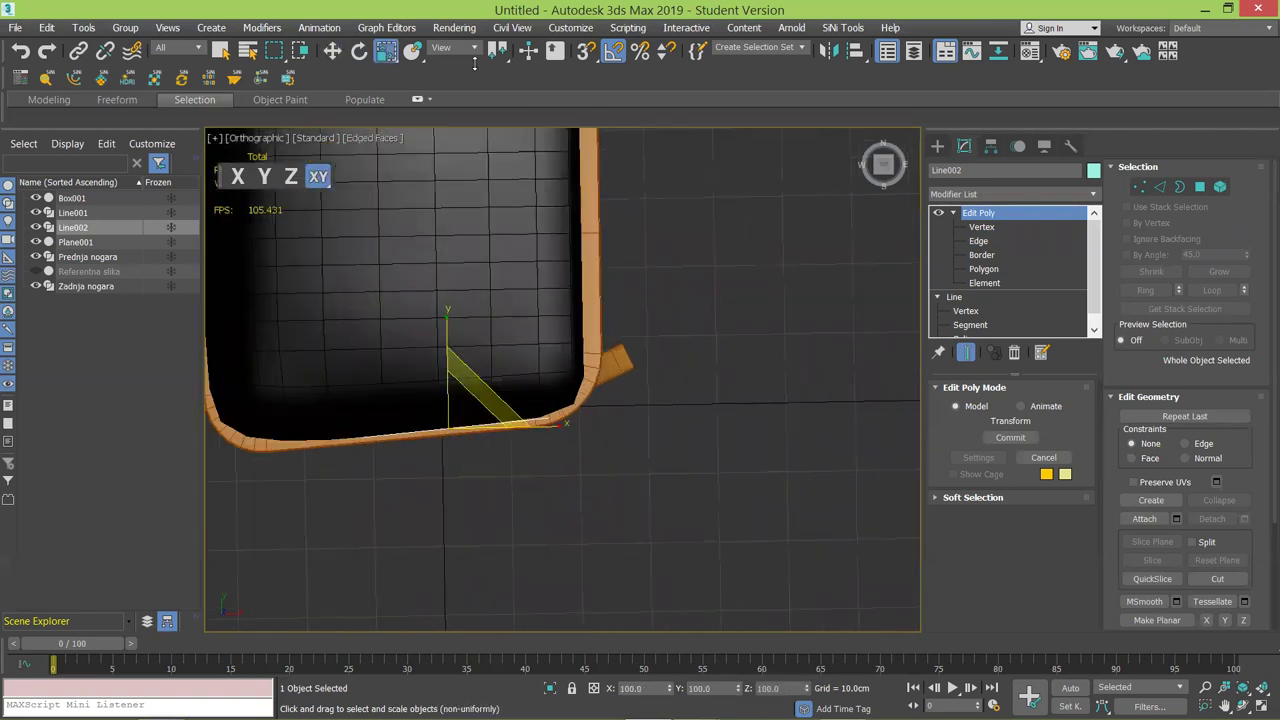
click(477, 47)
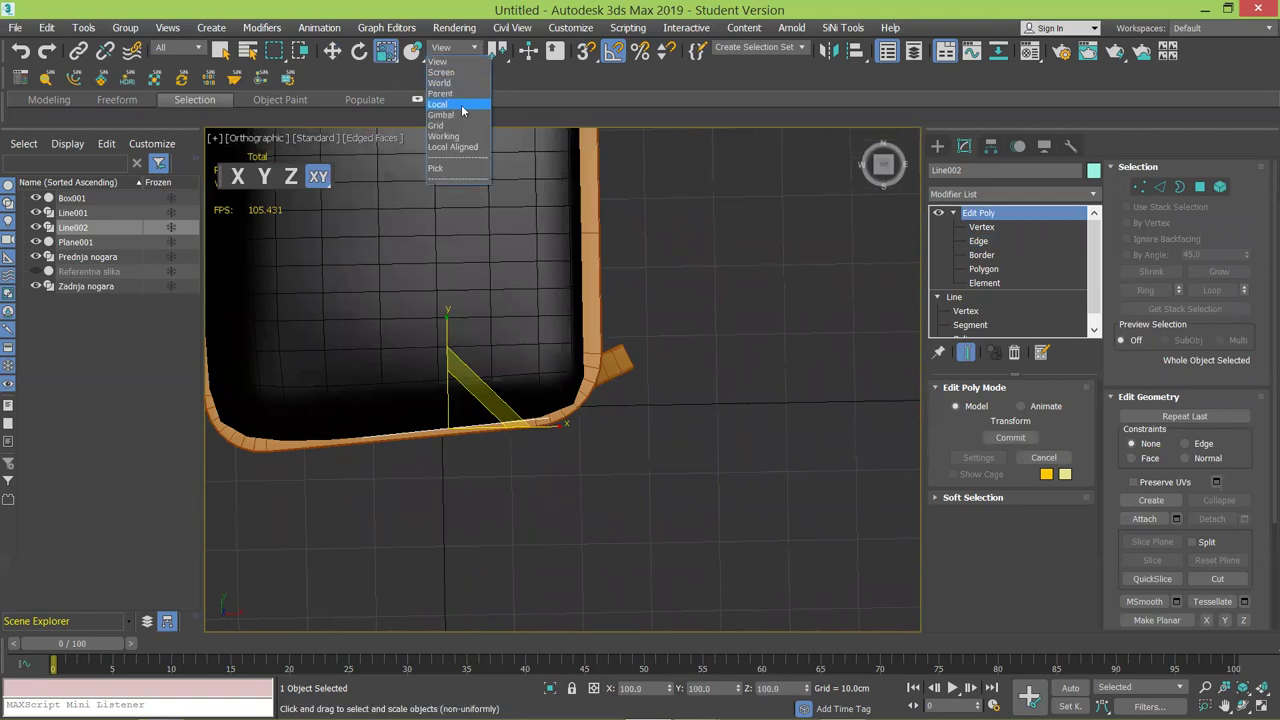
click(452, 107)
drag(561, 417, 571, 413)
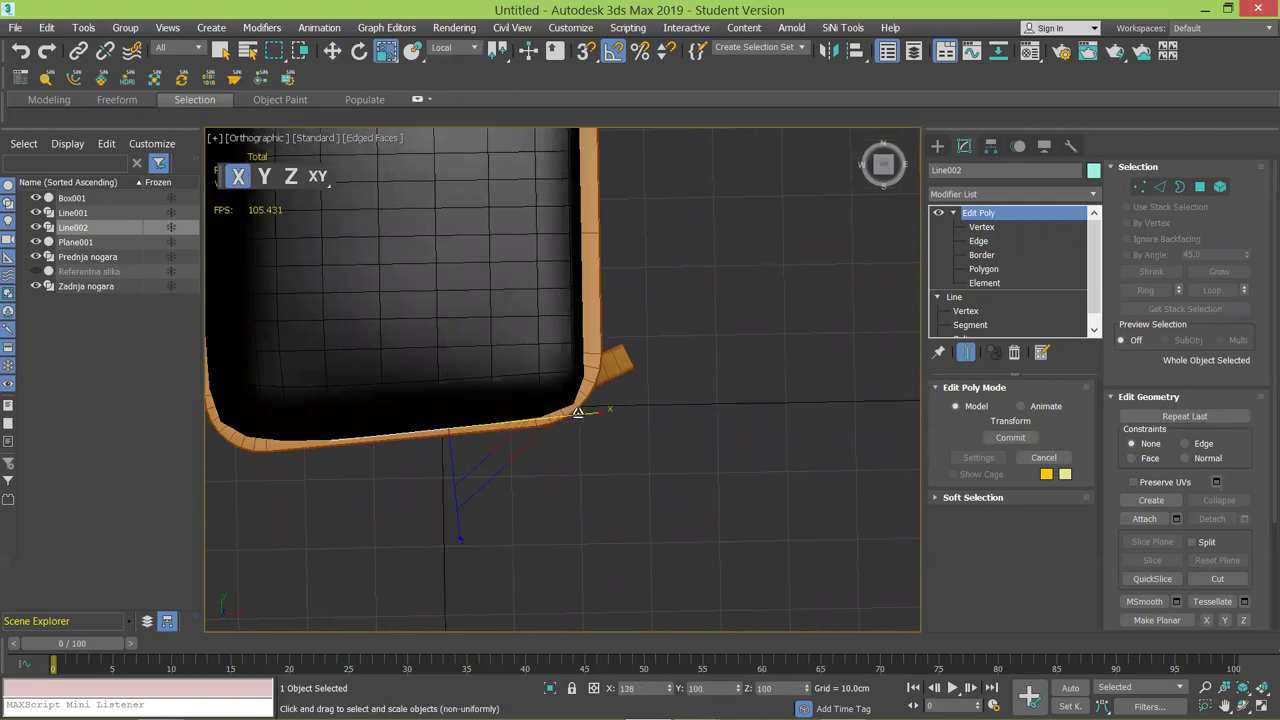
Move the backrest side along the seat's side rail toward the rear corner, checking its placement against the classic chair photo.
key(w)
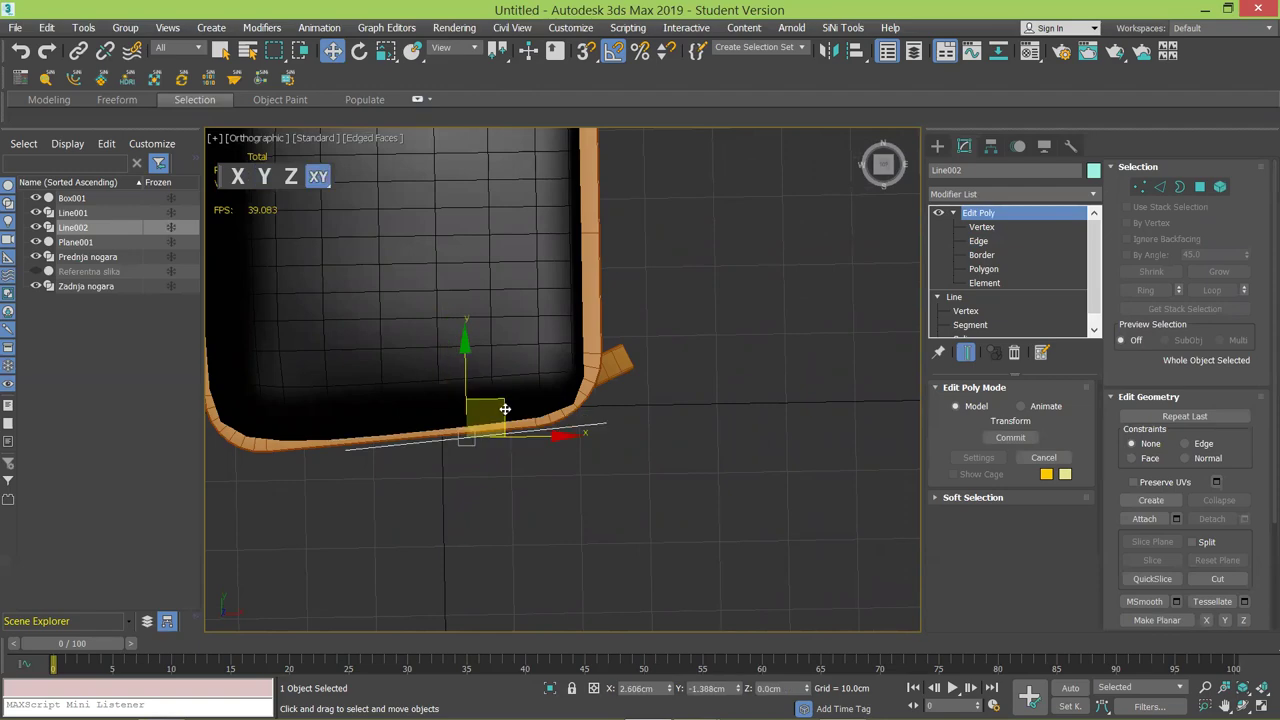
key(alt+Tab)
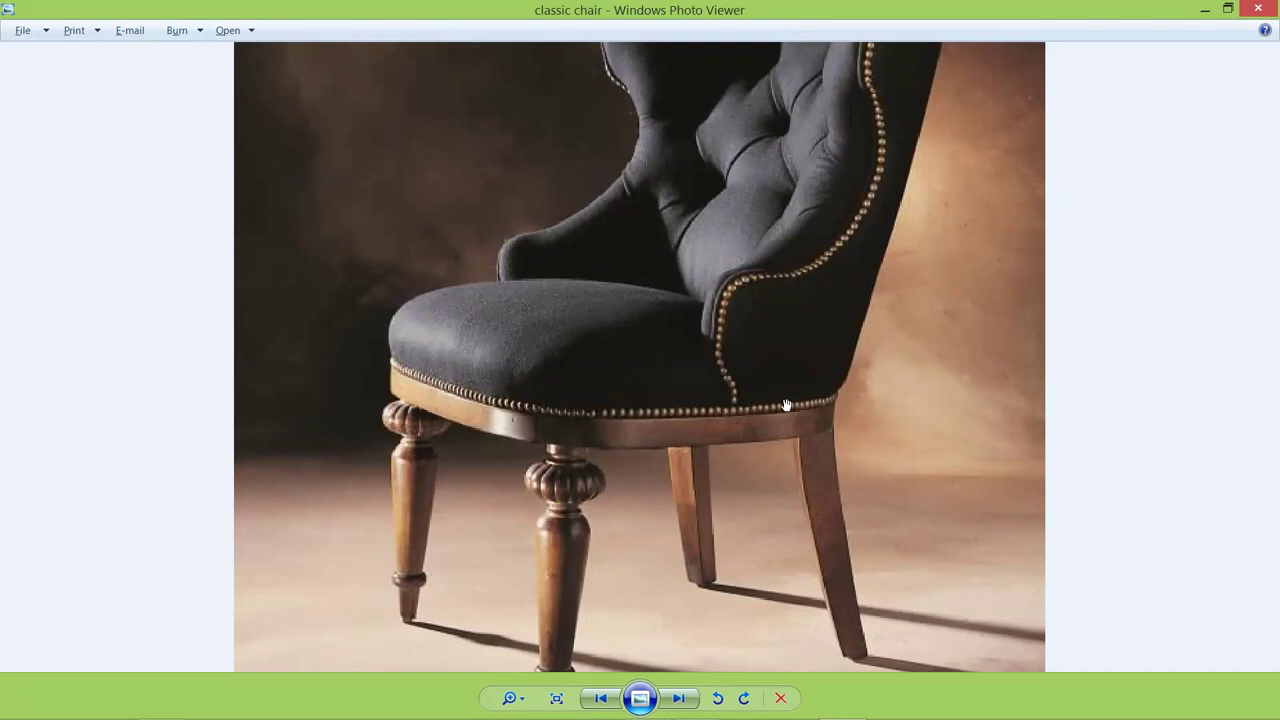
key(alt+Tab)
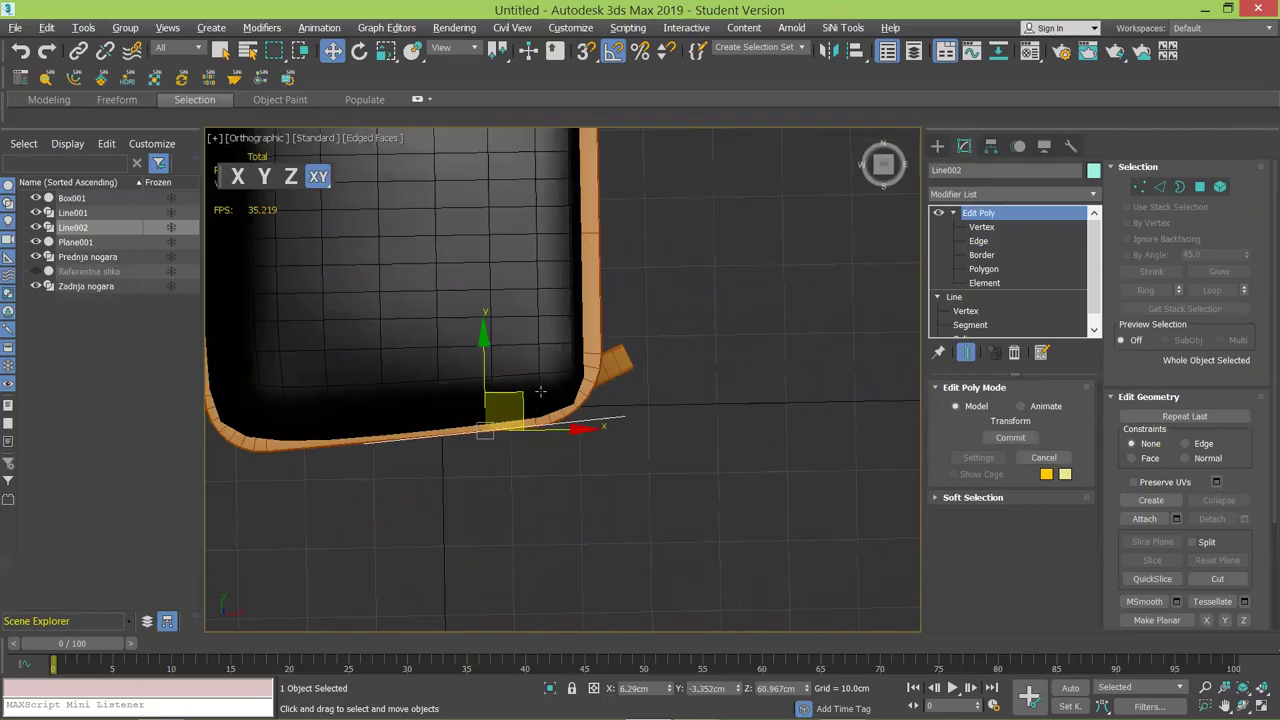
middle_drag(540, 390, 639, 370)
drag(613, 370, 633, 362)
Extrude the loop of rear border edges along Y across the back of the seat to about Y 26.5 cm.
alt+middle_drag(652, 388, 722, 367)
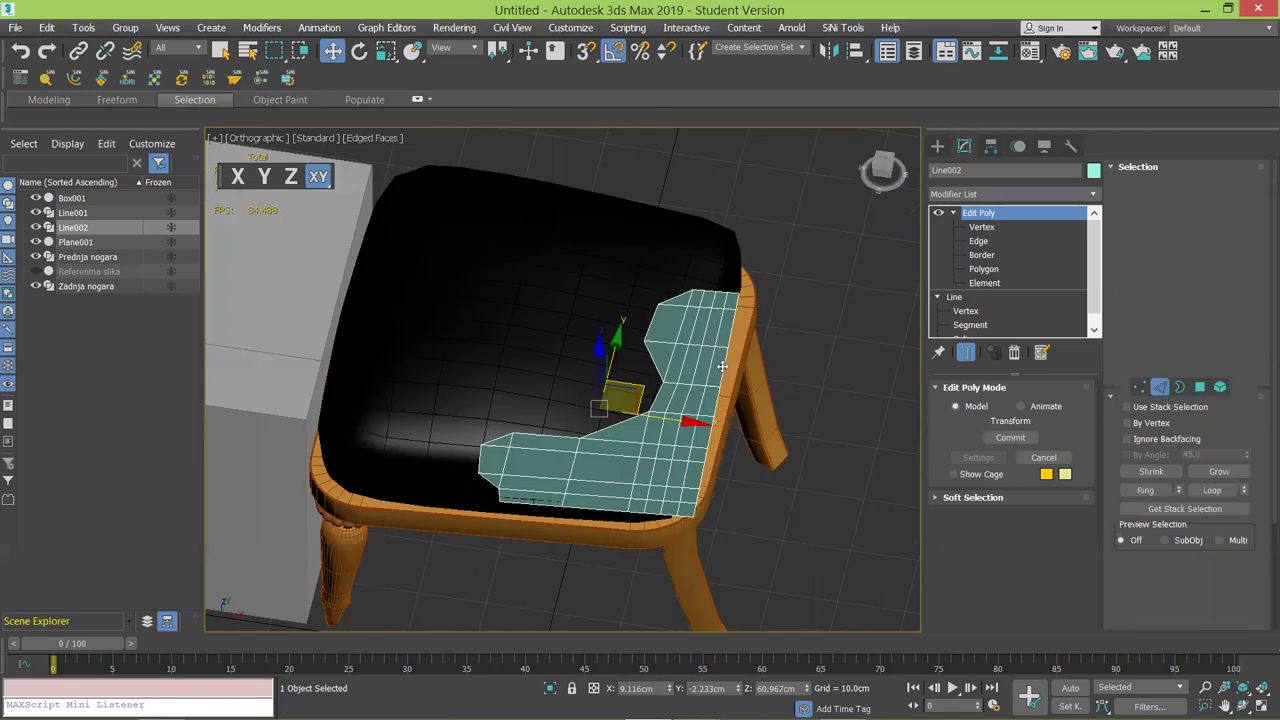
key(2)
alt+middle_drag(768, 325, 772, 377)
shift+drag(772, 377, 873, 319)
middle_drag(873, 319, 622, 361)
shift+drag(630, 352, 680, 329)
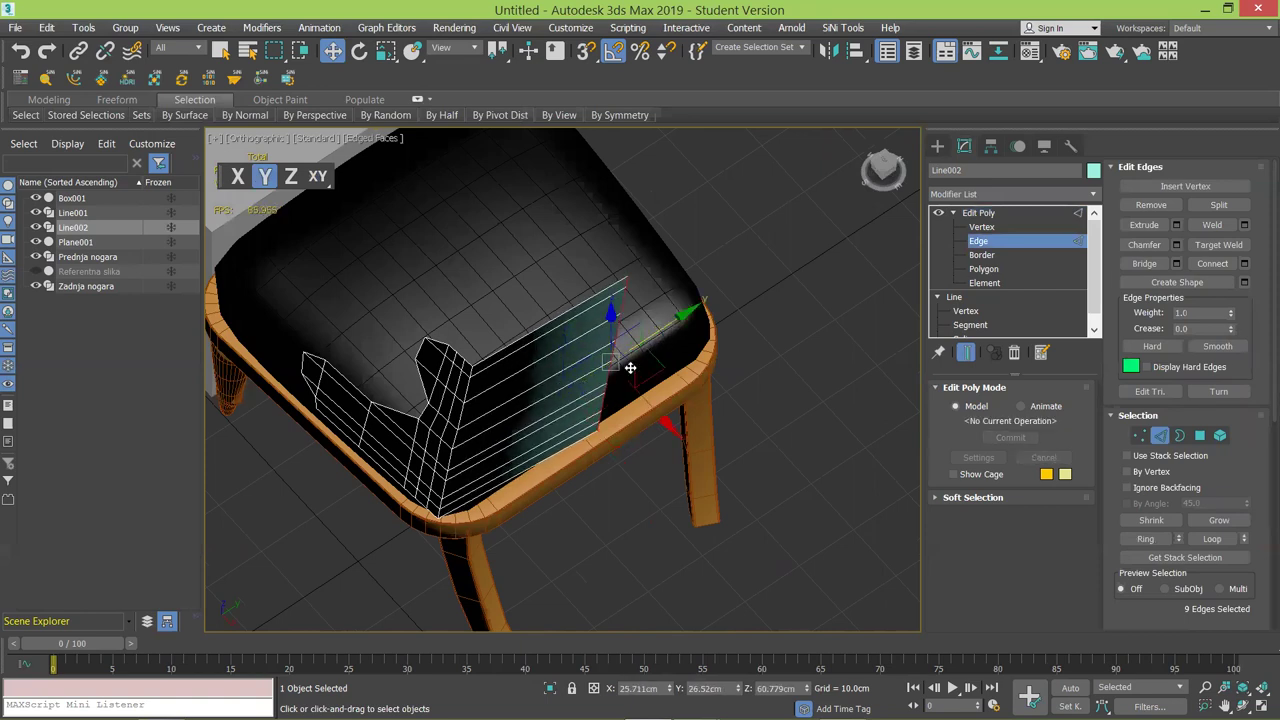
Select the edge loop at the backrest's rear corner and move it along Y to about 18.7 cm, then outward along X toward the rear rail.
alt+middle_drag(453, 422, 504, 382)
click(504, 380)
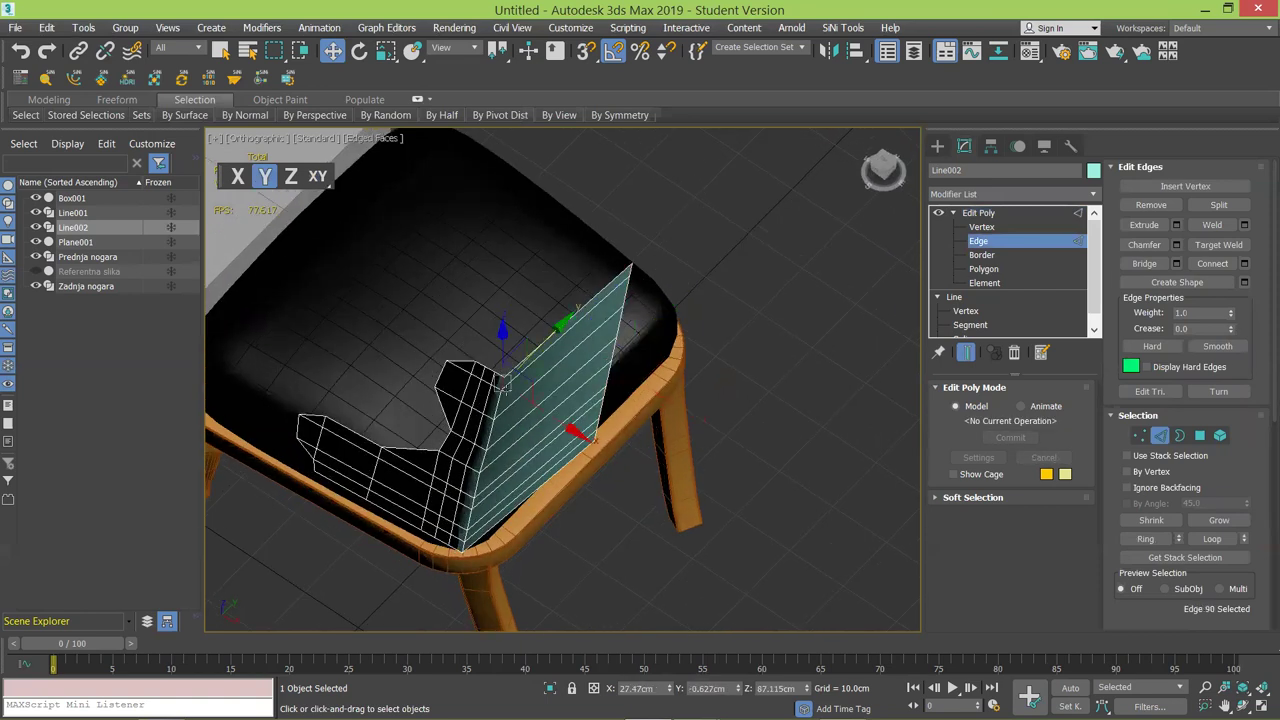
click(1213, 540)
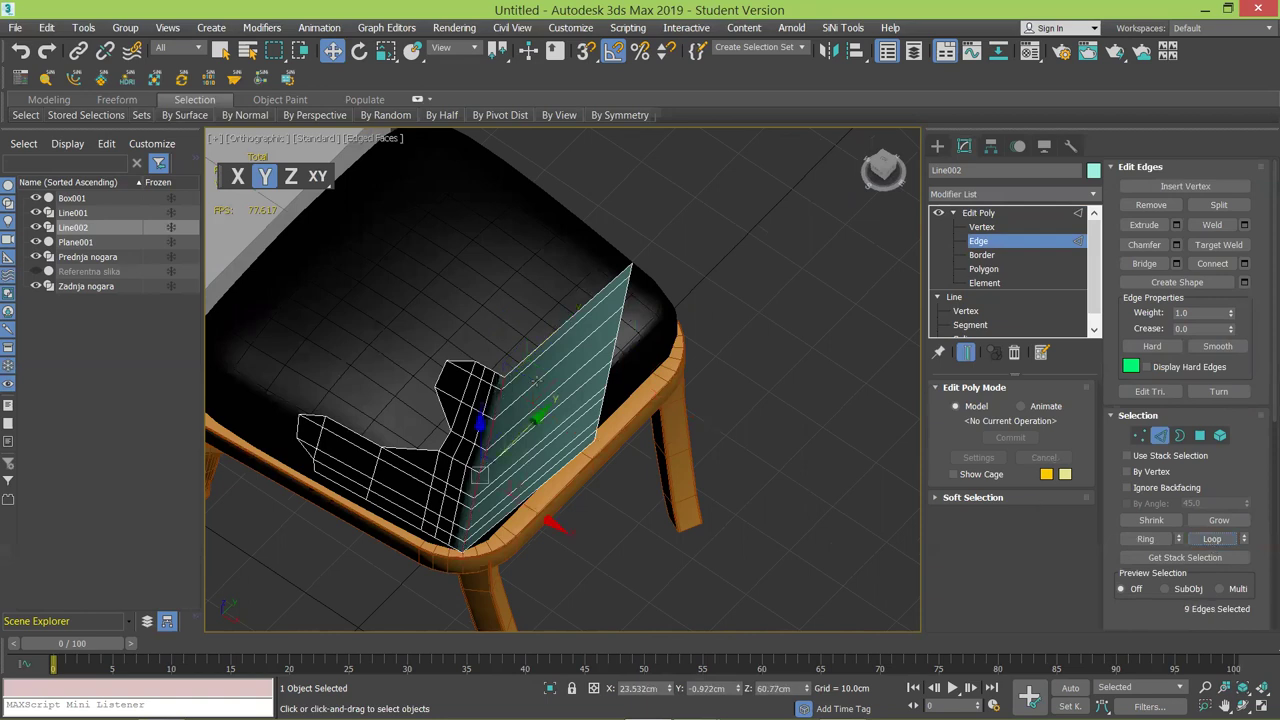
drag(530, 424, 643, 357)
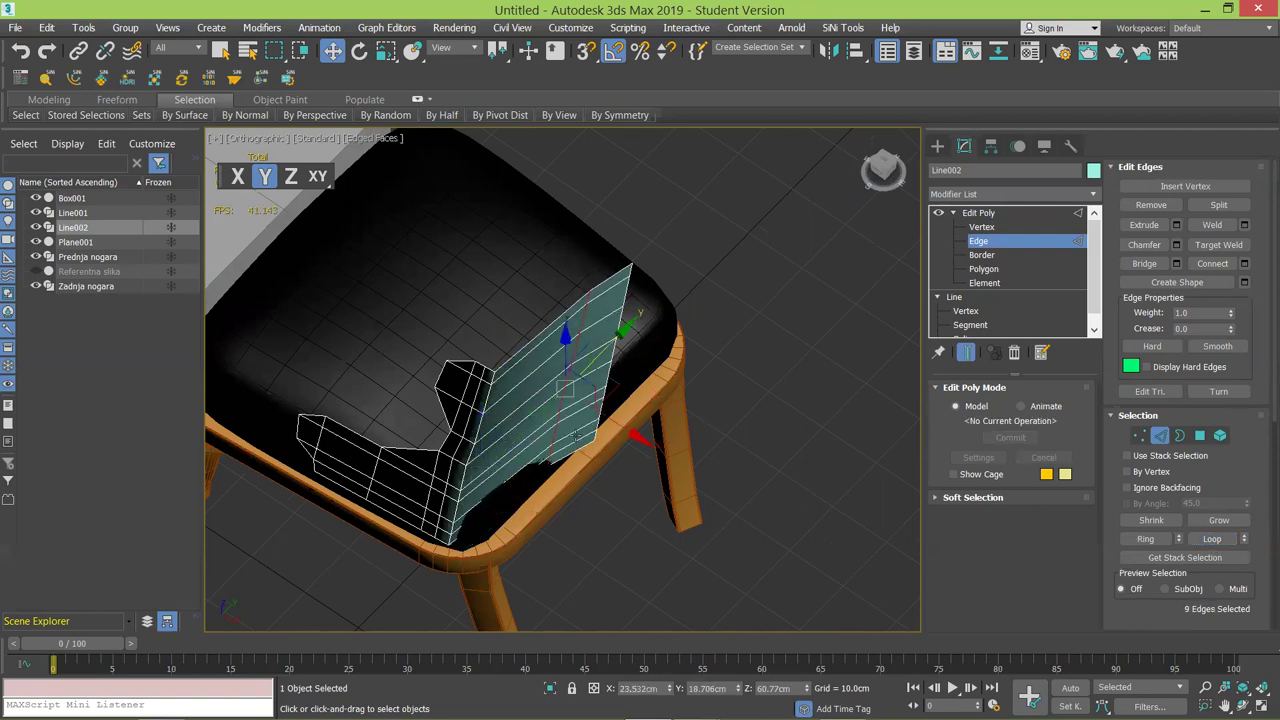
drag(627, 434, 637, 458)
Select the next rear edge loop near the corner and move it to about X 26.5 cm and Y 6 cm, following the rounded frame.
click(490, 388)
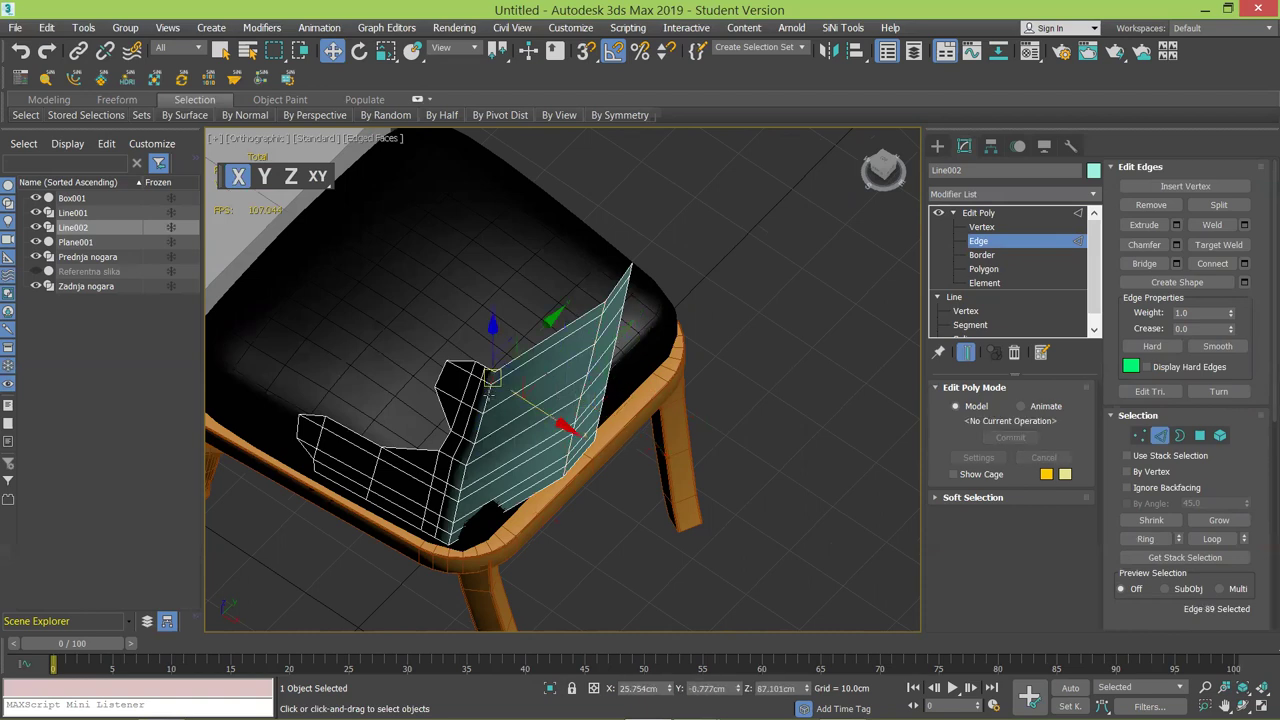
click(1211, 538)
drag(541, 516, 560, 532)
drag(537, 426, 581, 489)
alt+middle_drag(572, 466, 572, 390)
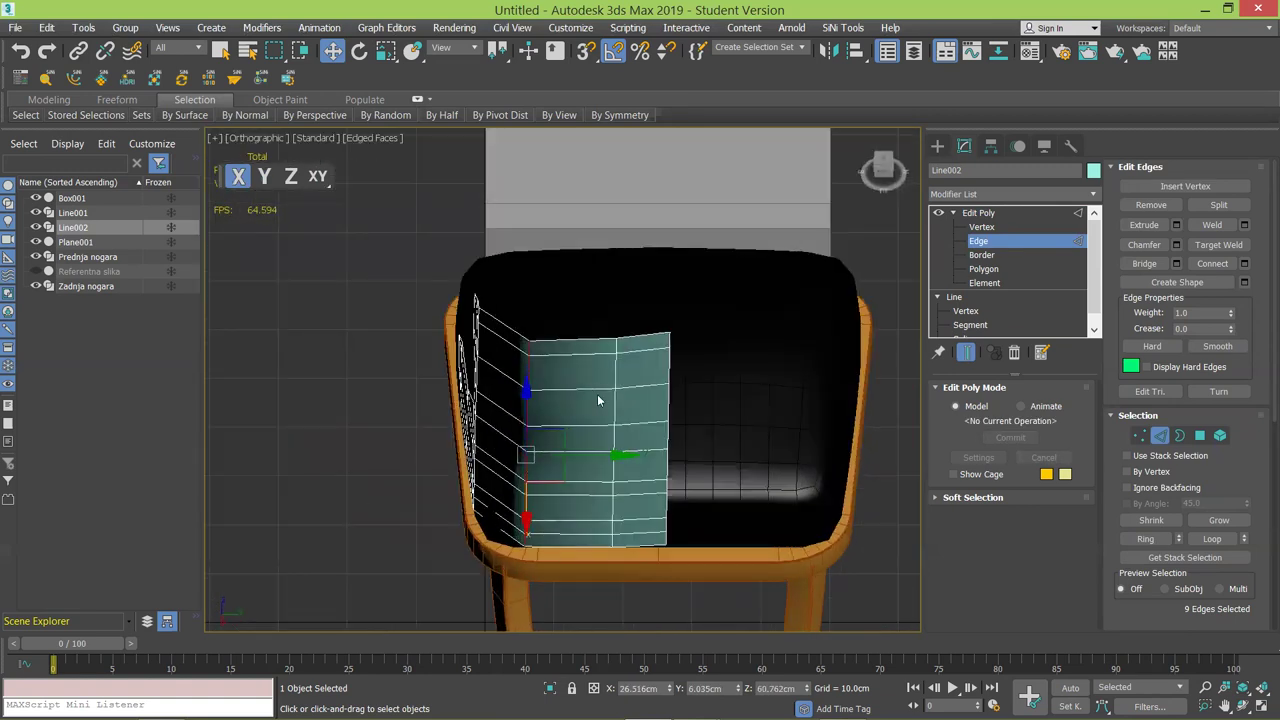
middle_drag(571, 391, 620, 401)
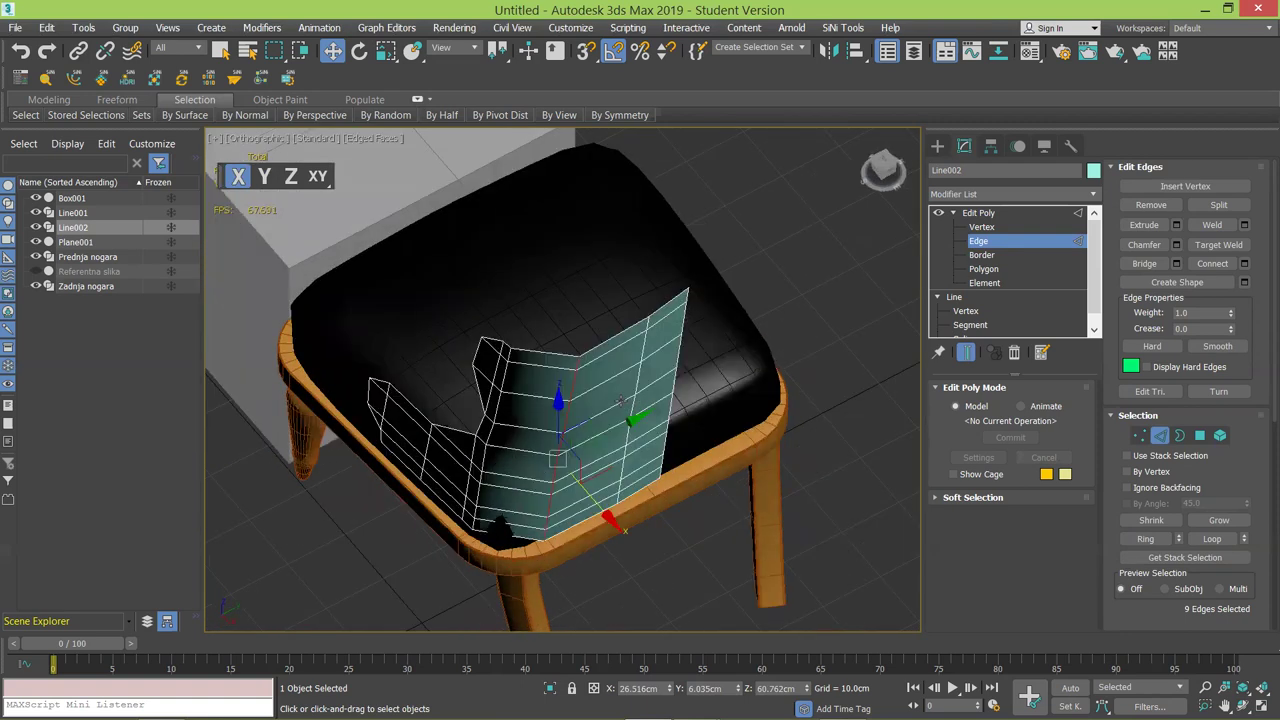
Try deleting the selected edge loop on the back panel, and undo the deletion.
key(Delete)
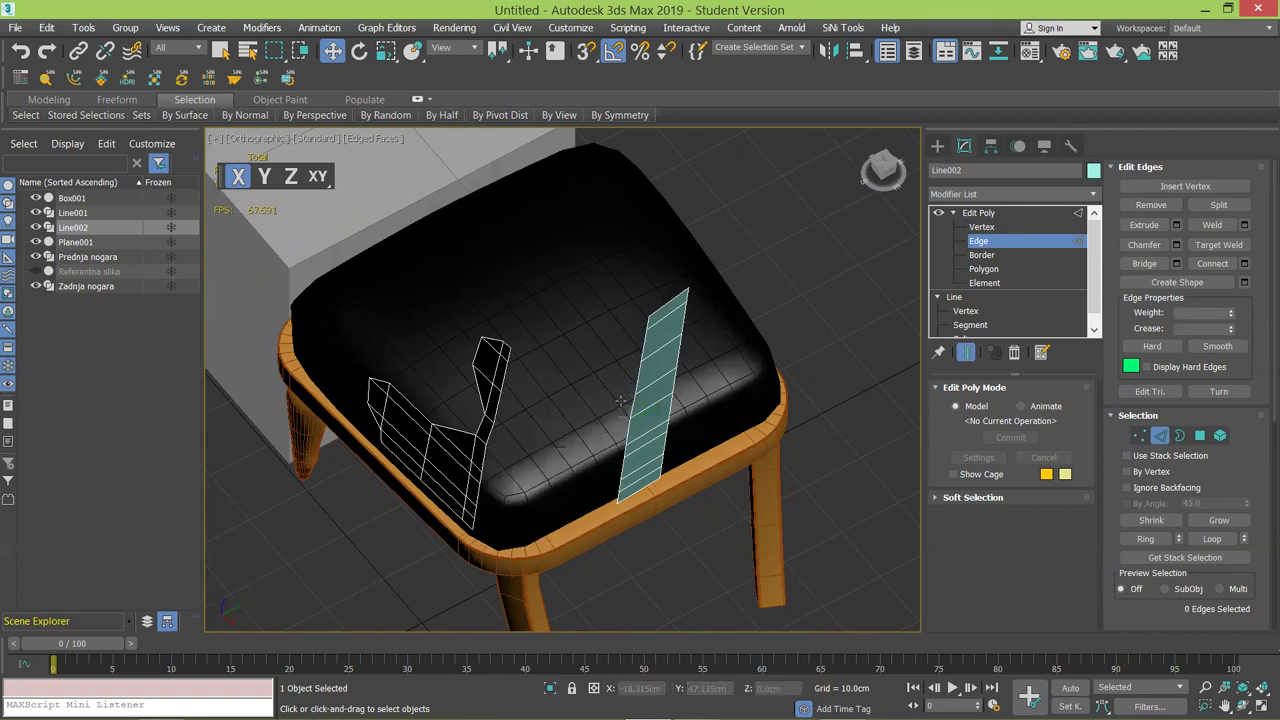
key(ctrl+z)
Try removing the back panel's edge loop on its own and its ten leftover vertices separately, and undo the removals.
key(BackSpace)
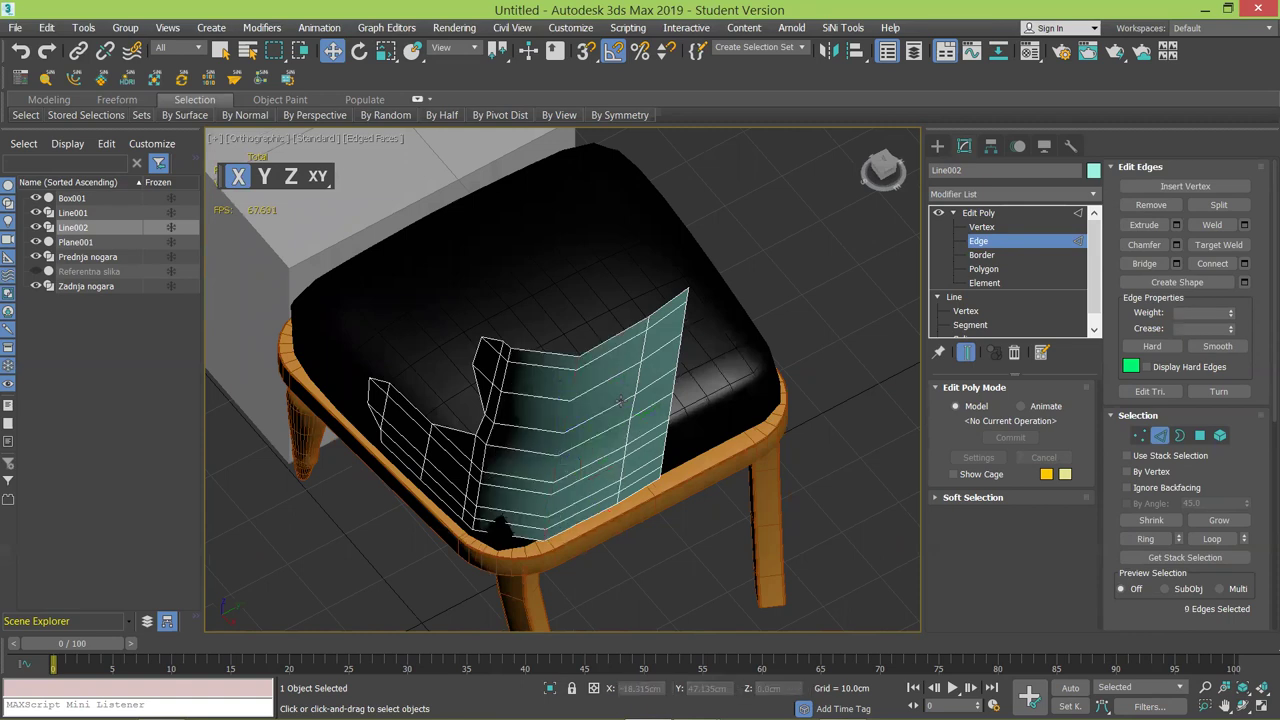
alt+middle_drag(583, 421, 574, 380)
key(1)
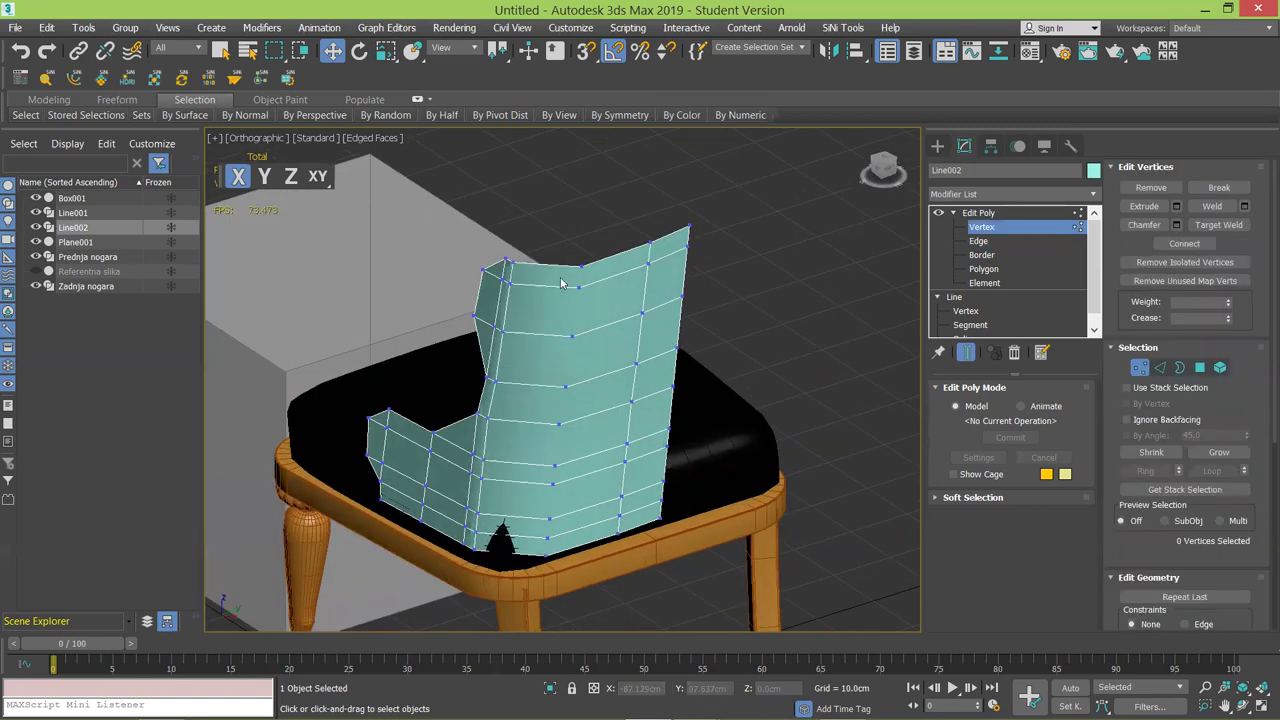
drag(576, 532, 560, 234)
alt+middle_drag(565, 367, 572, 238)
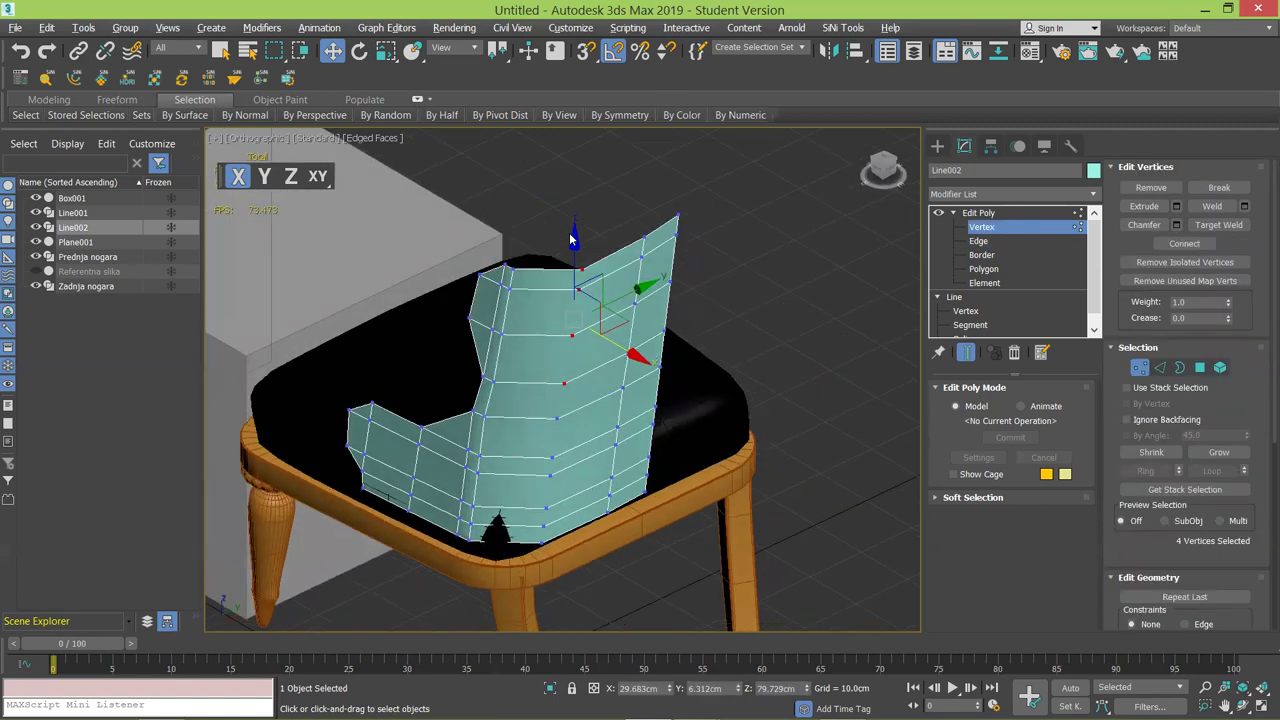
drag(540, 224, 595, 600)
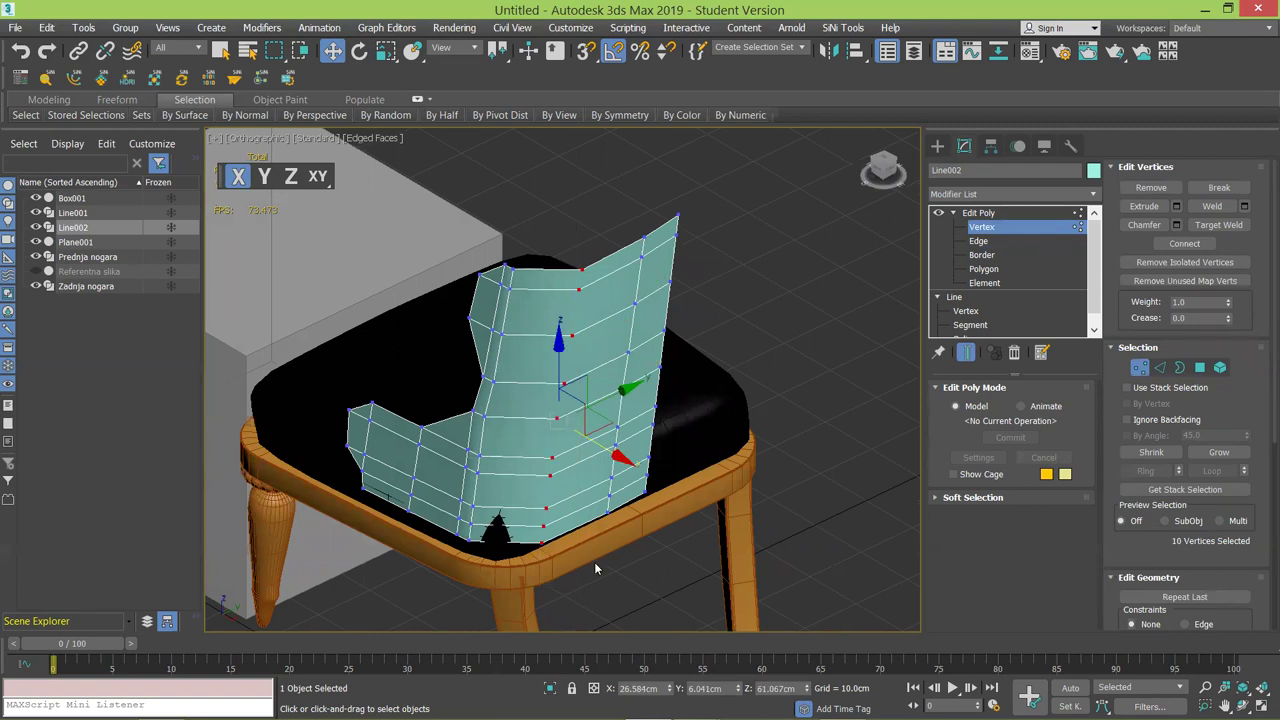
key(BackSpace)
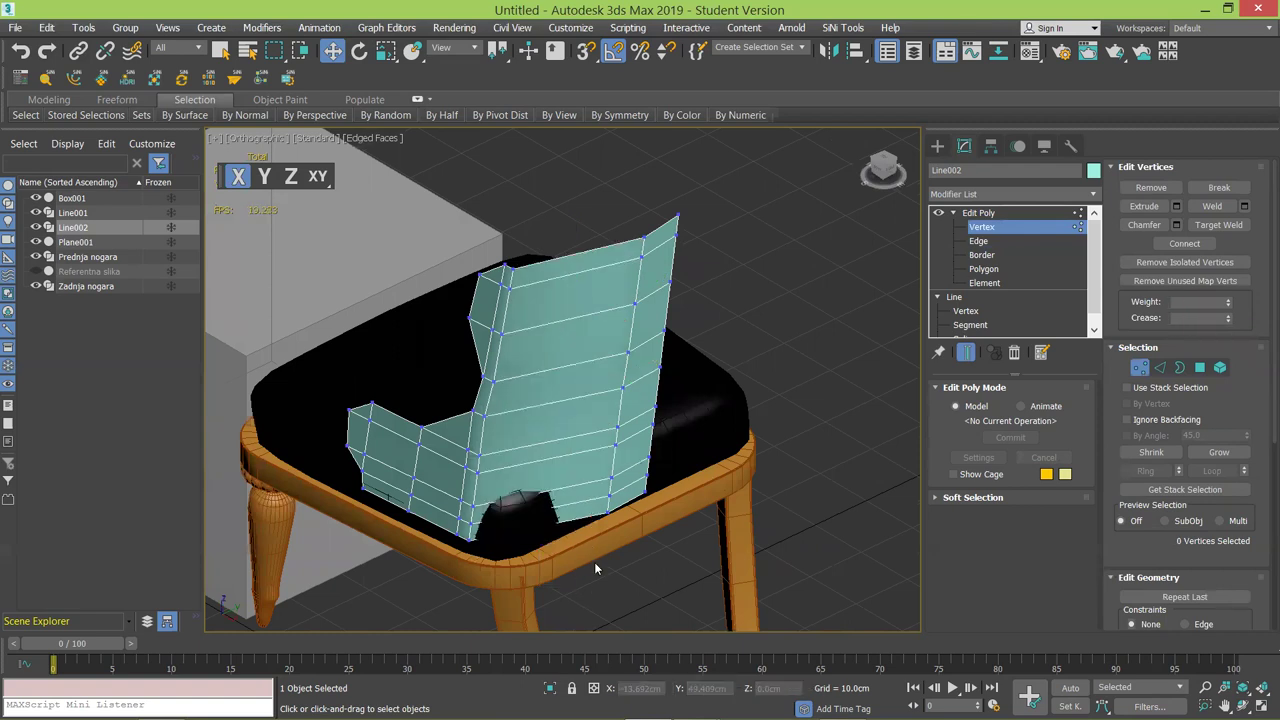
key(ctrl+z)
key(ctrl+z)
key(ctrl+z)
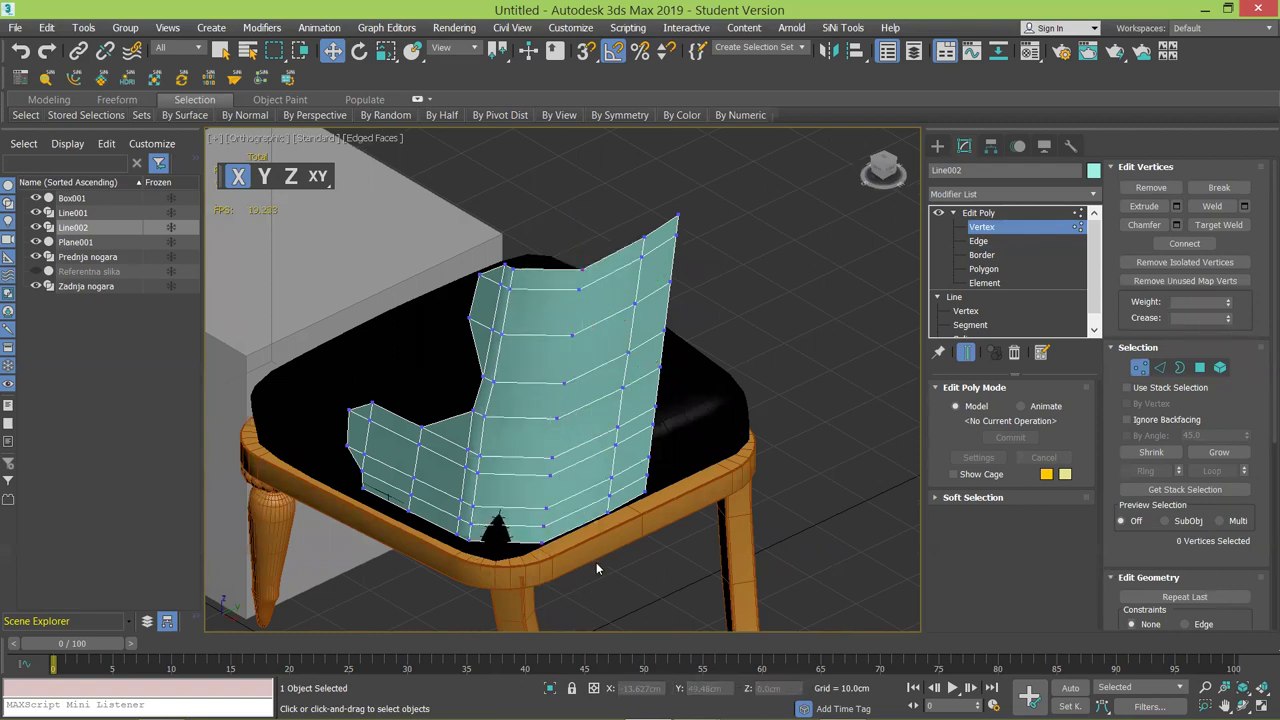
Try removing the ten vertices along the restored edge loop of the back panel, and undo the removal.
drag(536, 224, 601, 578)
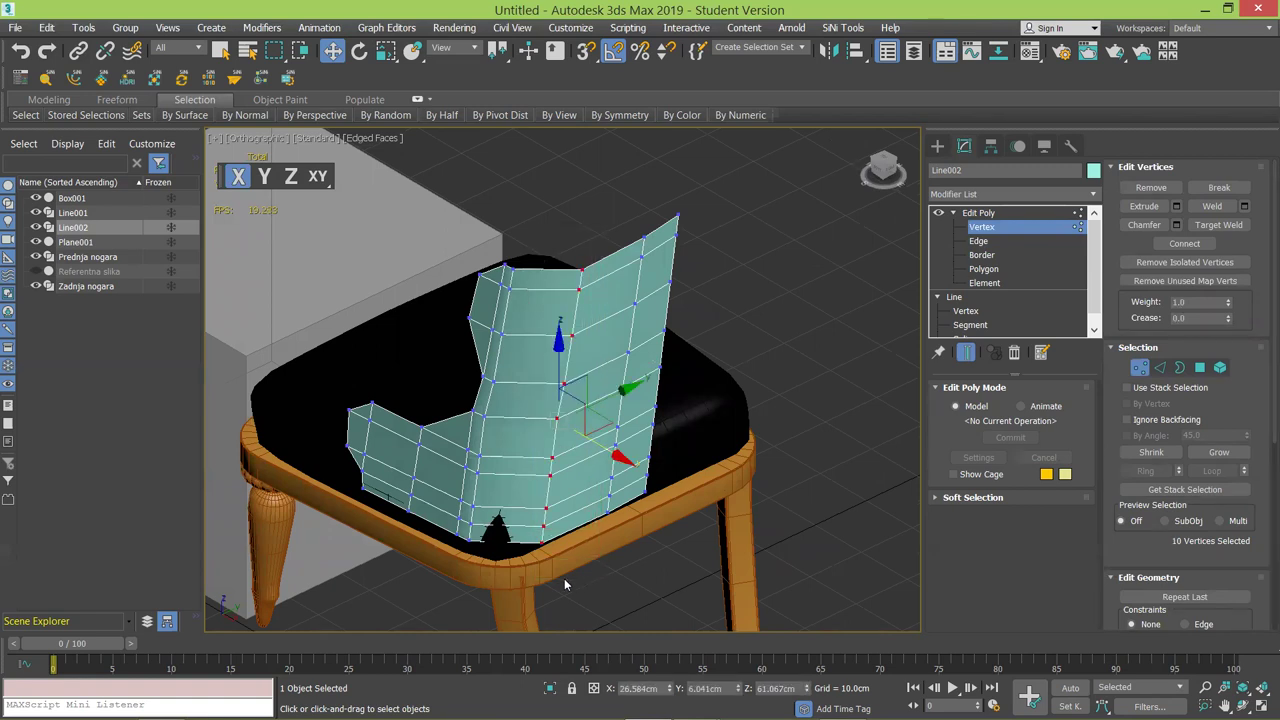
key(BackSpace)
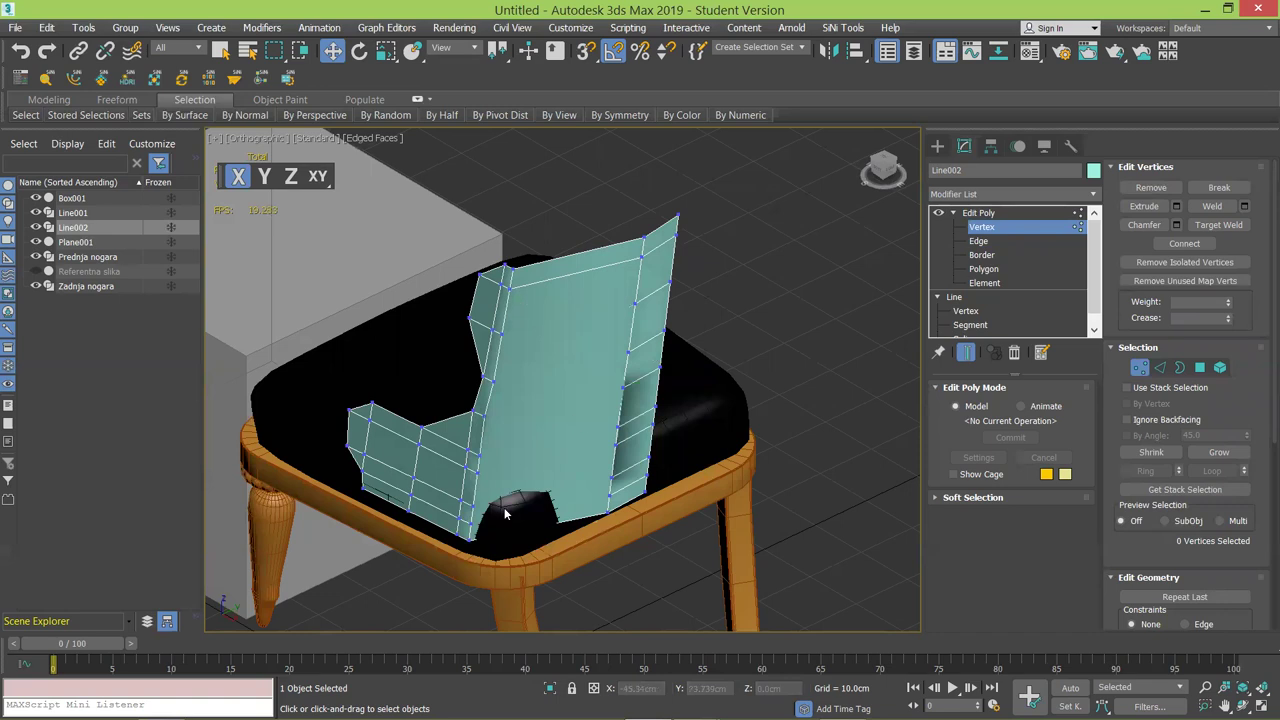
key(ctrl+z)
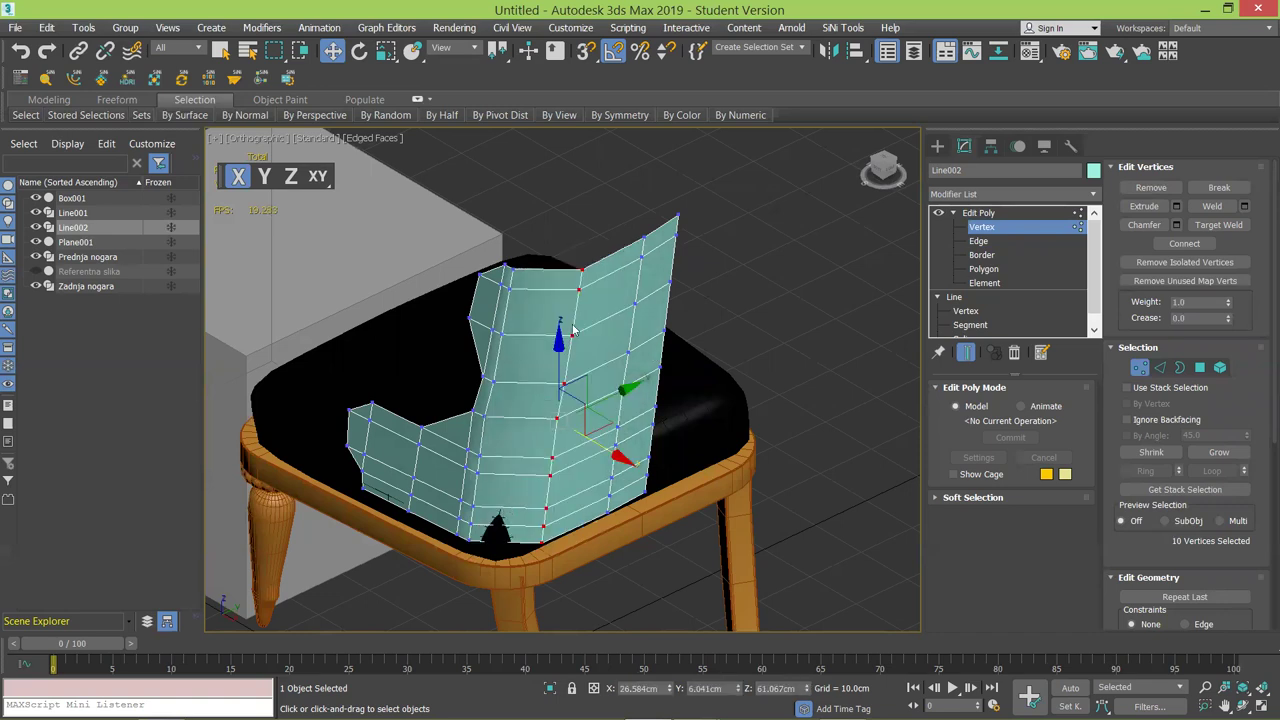
Try removing the back panel's edge loop together with its vertices in one operation, and undo it.
scroll(565, 342, up, 2)
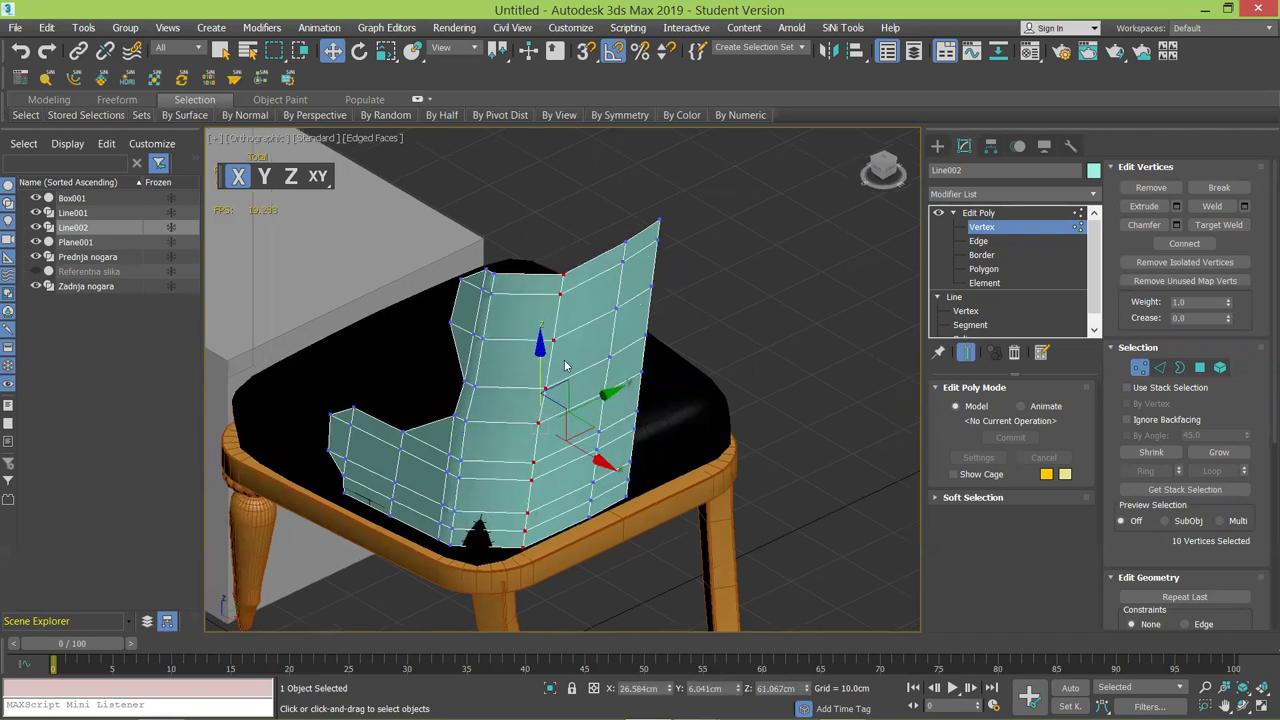
scroll(568, 373, up, 2)
click(978, 241)
scroll(605, 291, down, 3)
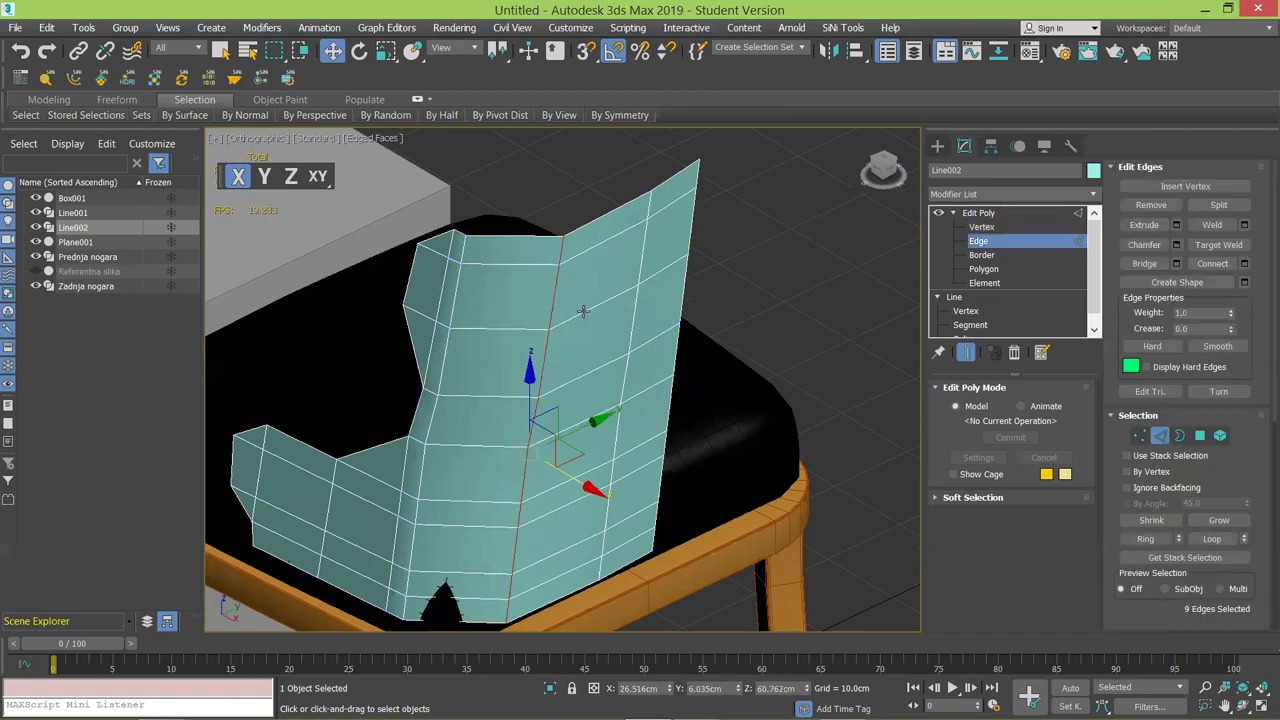
key(ctrl+BackSpace)
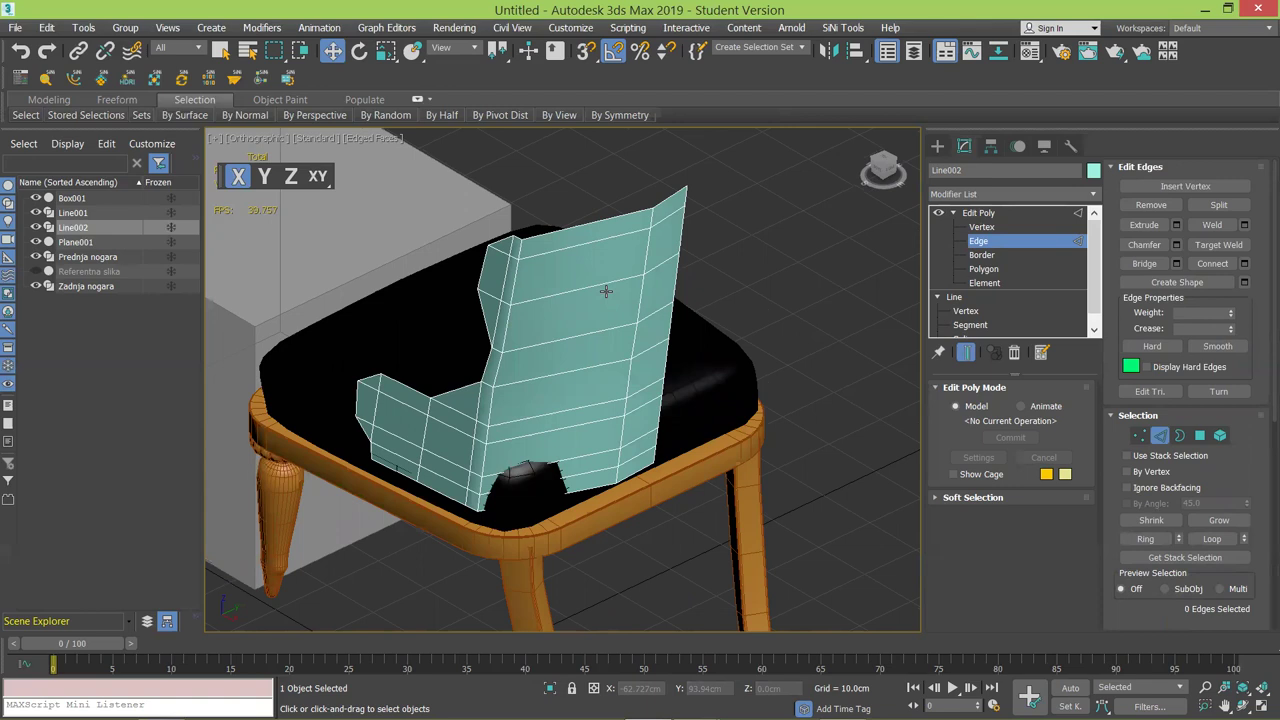
double_click(605, 291)
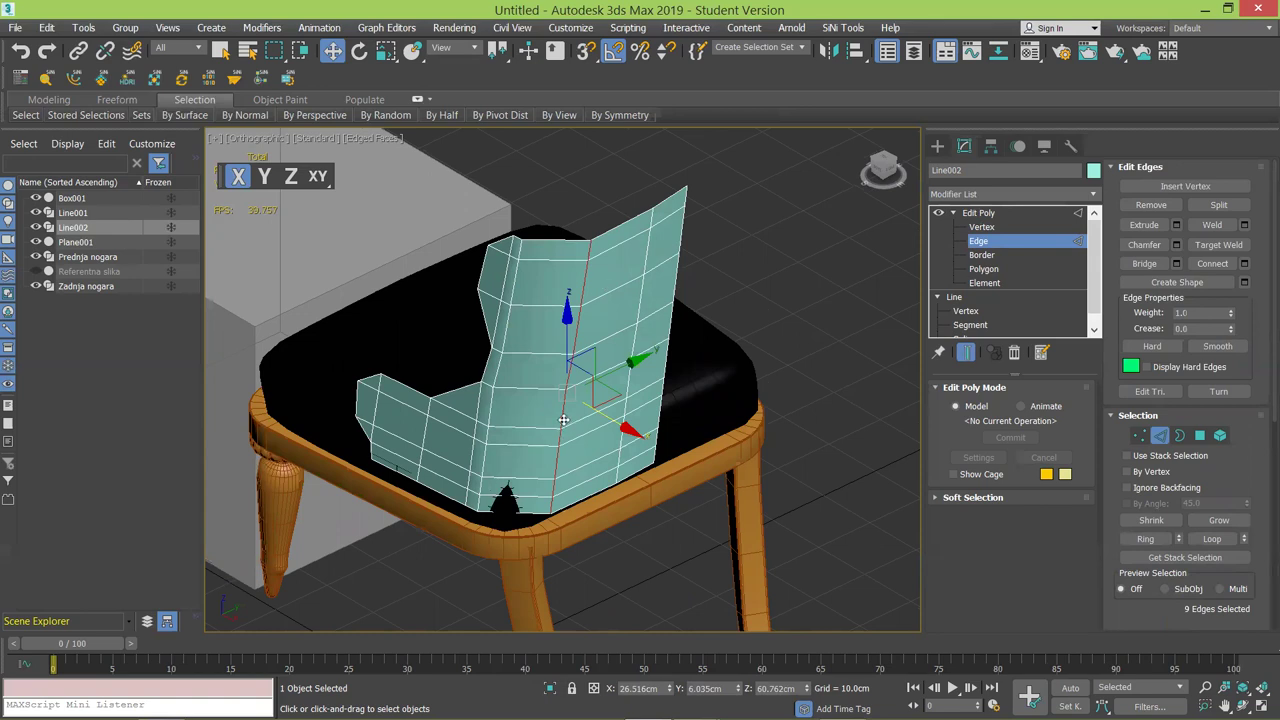
Select the edge loop at the corner between side and back panel and move it rearward along X to about 23.3 cm.
middle_drag(460, 415, 561, 274)
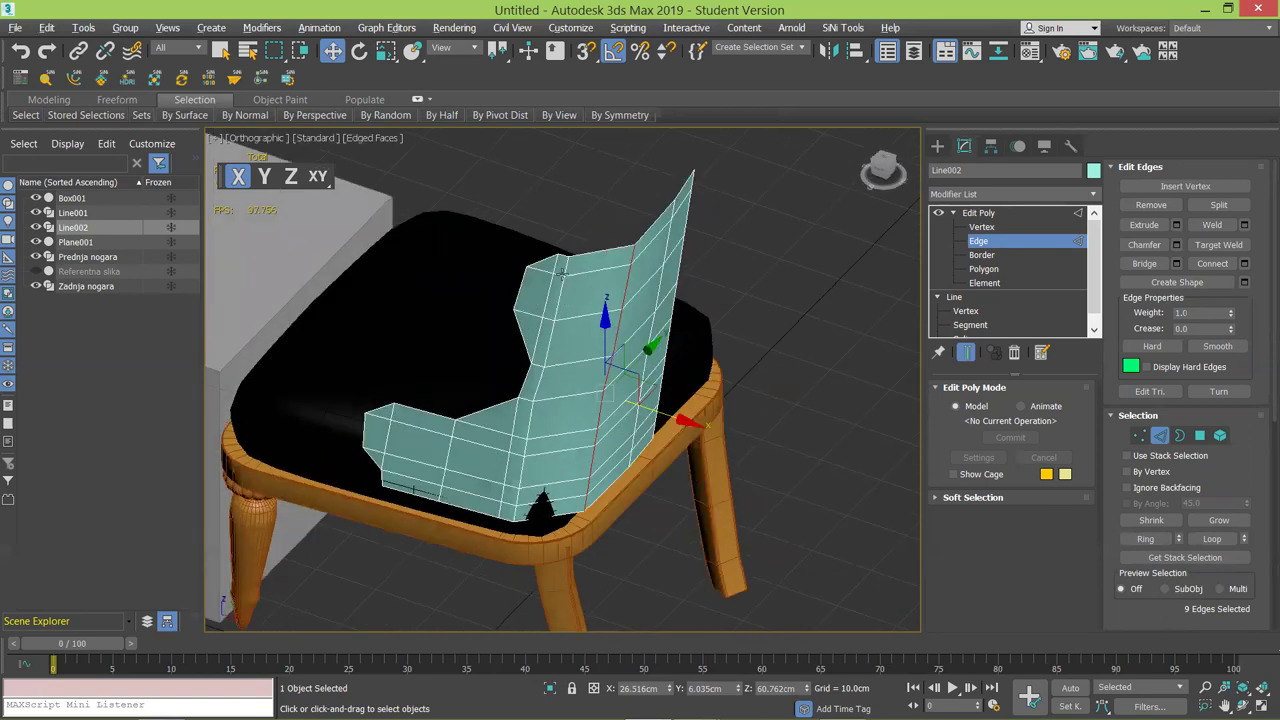
click(565, 268)
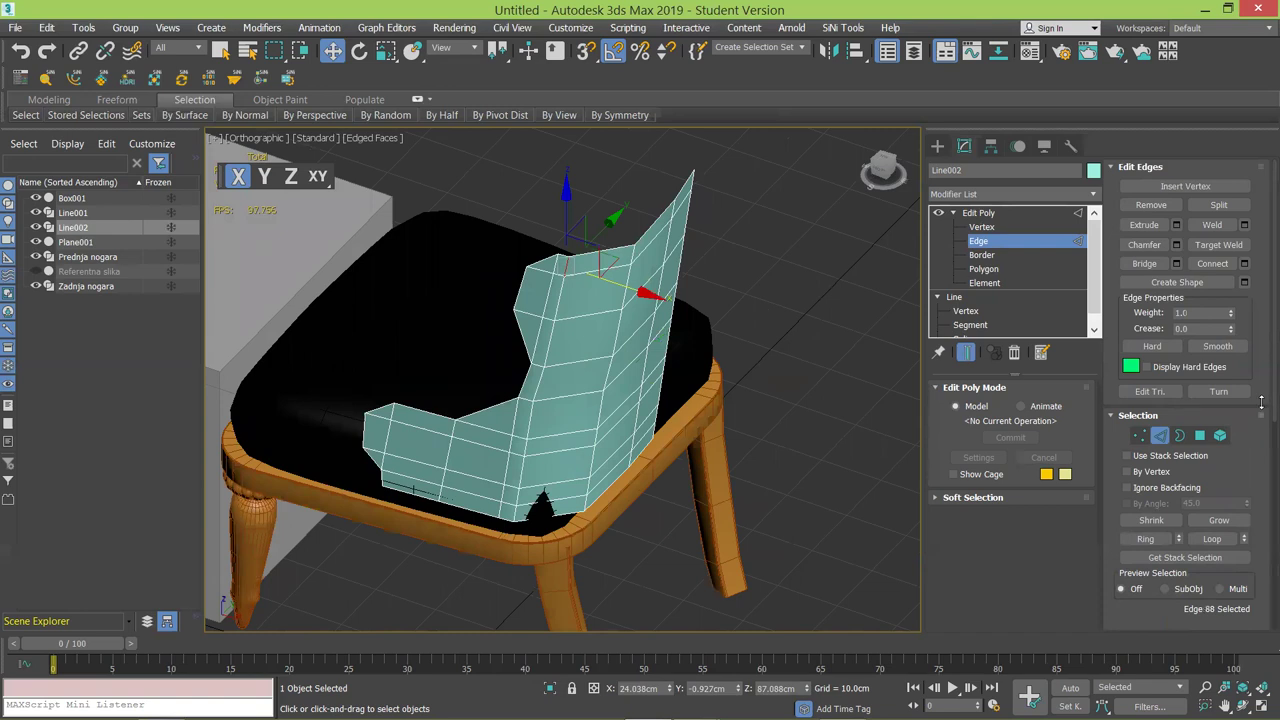
click(1212, 538)
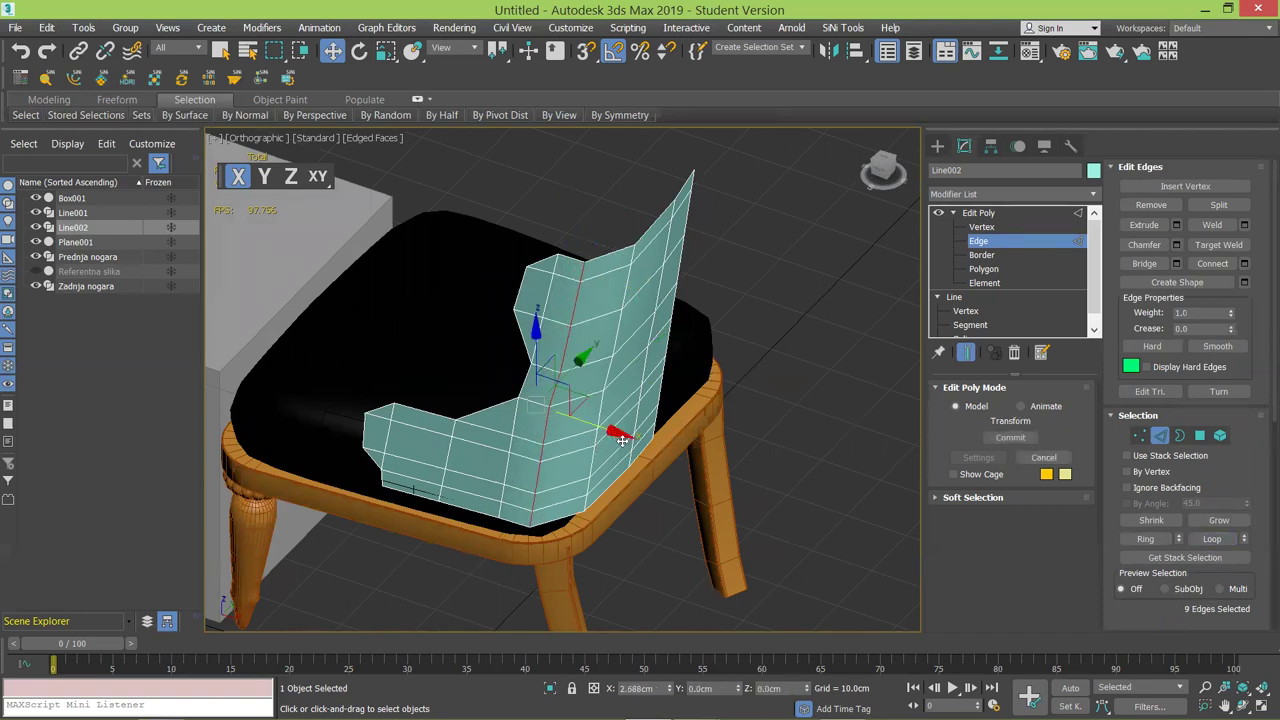
alt+middle_drag(575, 400, 534, 413)
scroll(537, 450, up, 2)
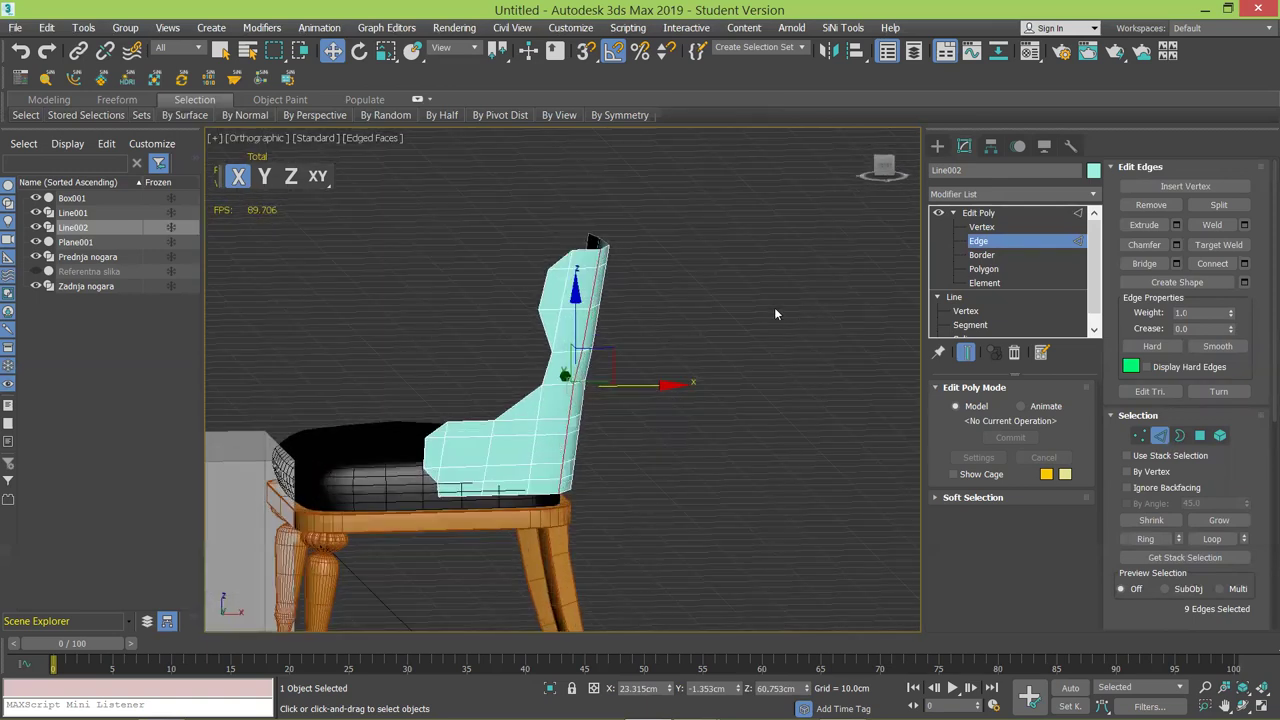
Lower the whole backrest object along Z to about 58.2 cm so its lower edge meets the seat frame.
key(2)
drag(506, 317, 509, 330)
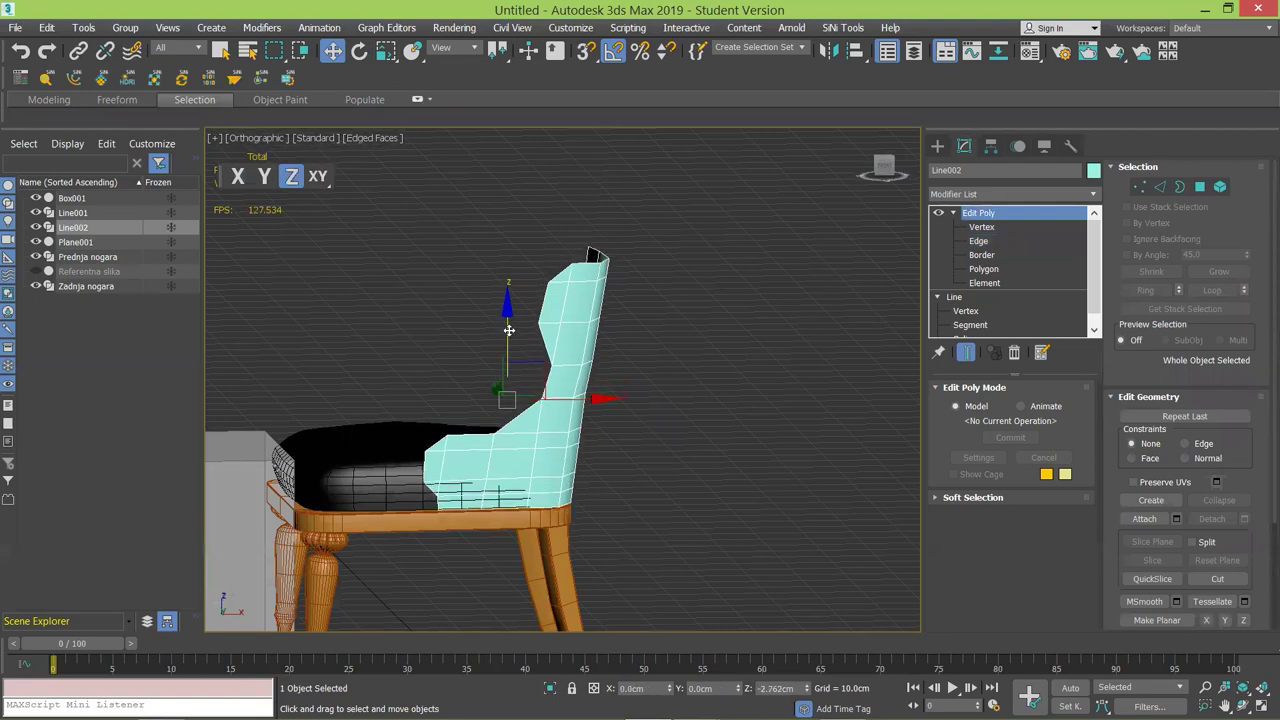
alt+middle_drag(537, 377, 537, 378)
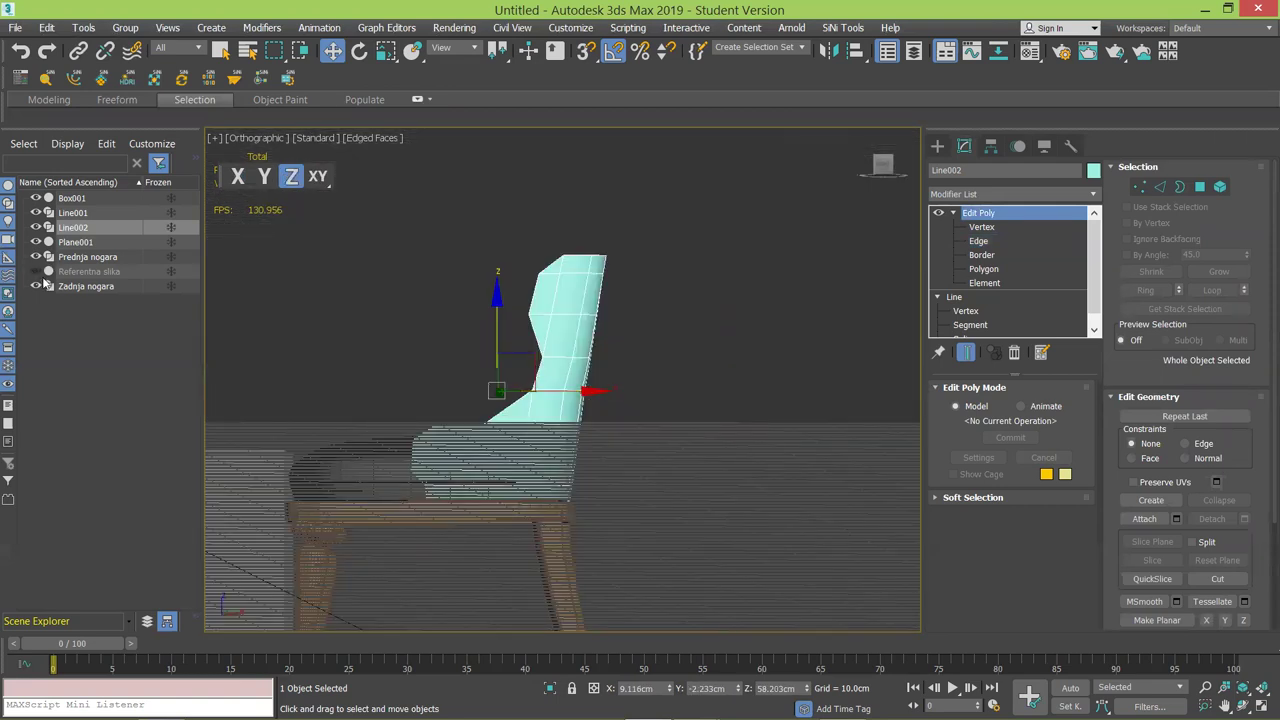
alt+middle_drag(421, 346, 673, 358)
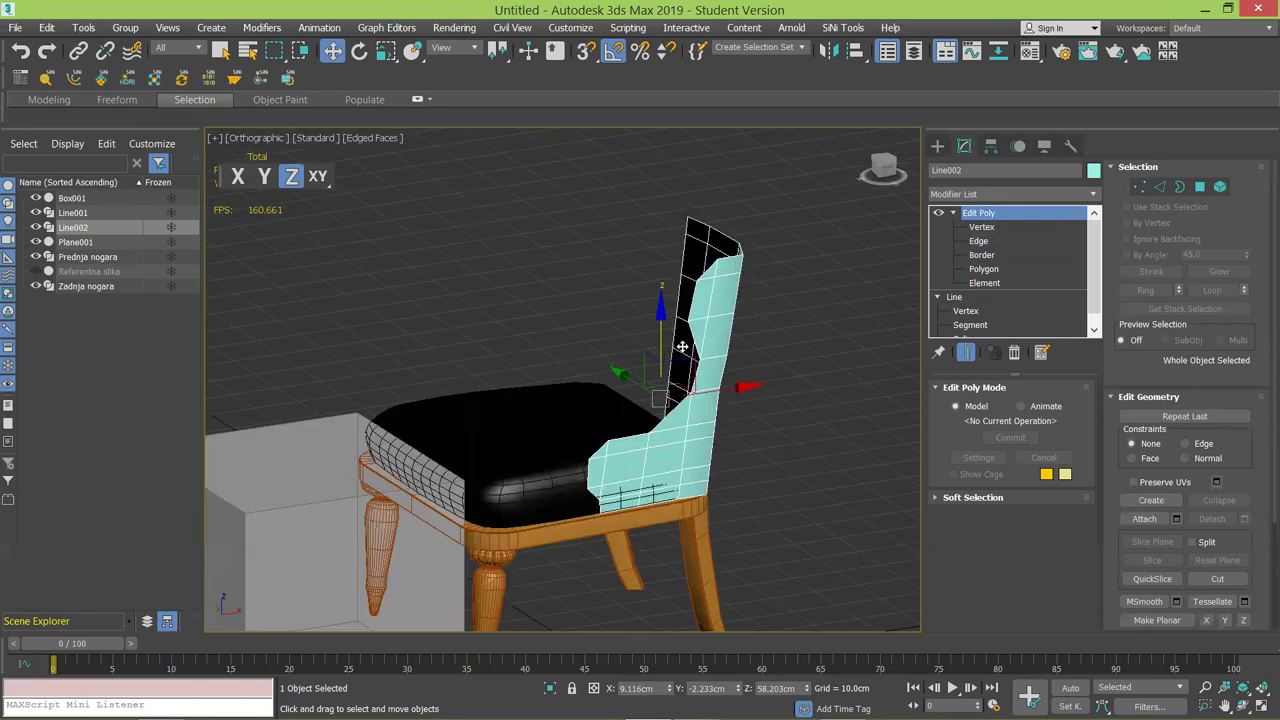
scroll(598, 292, up, 5)
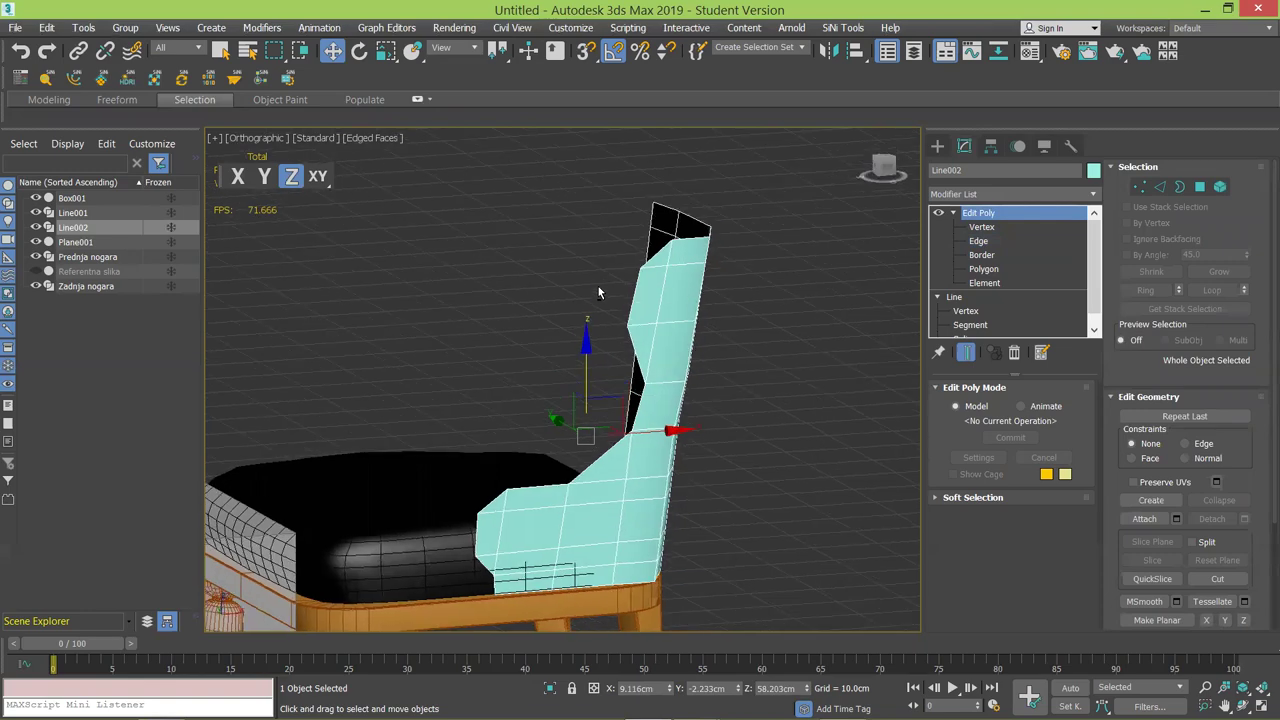
Check the classic chair photo, stretch the backrest along its local Y axis, and raise it to about Z 62.9 cm.
key(alt+Tab)
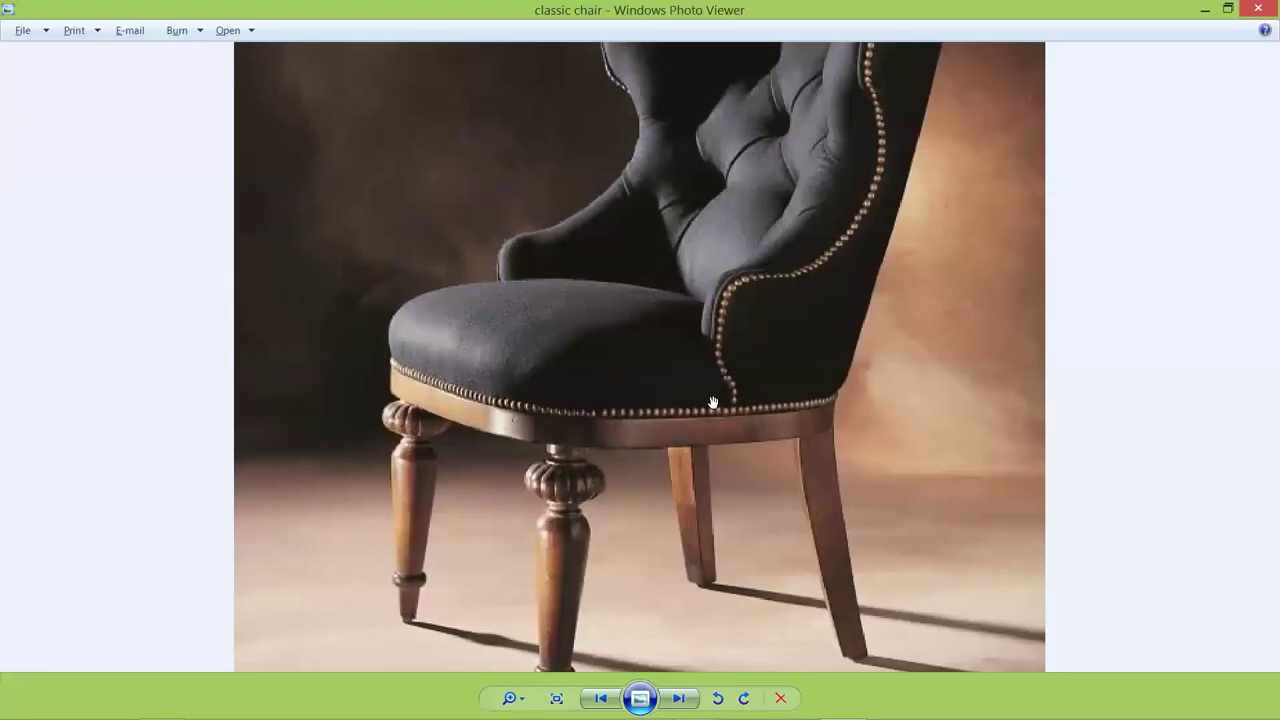
key(alt+Tab)
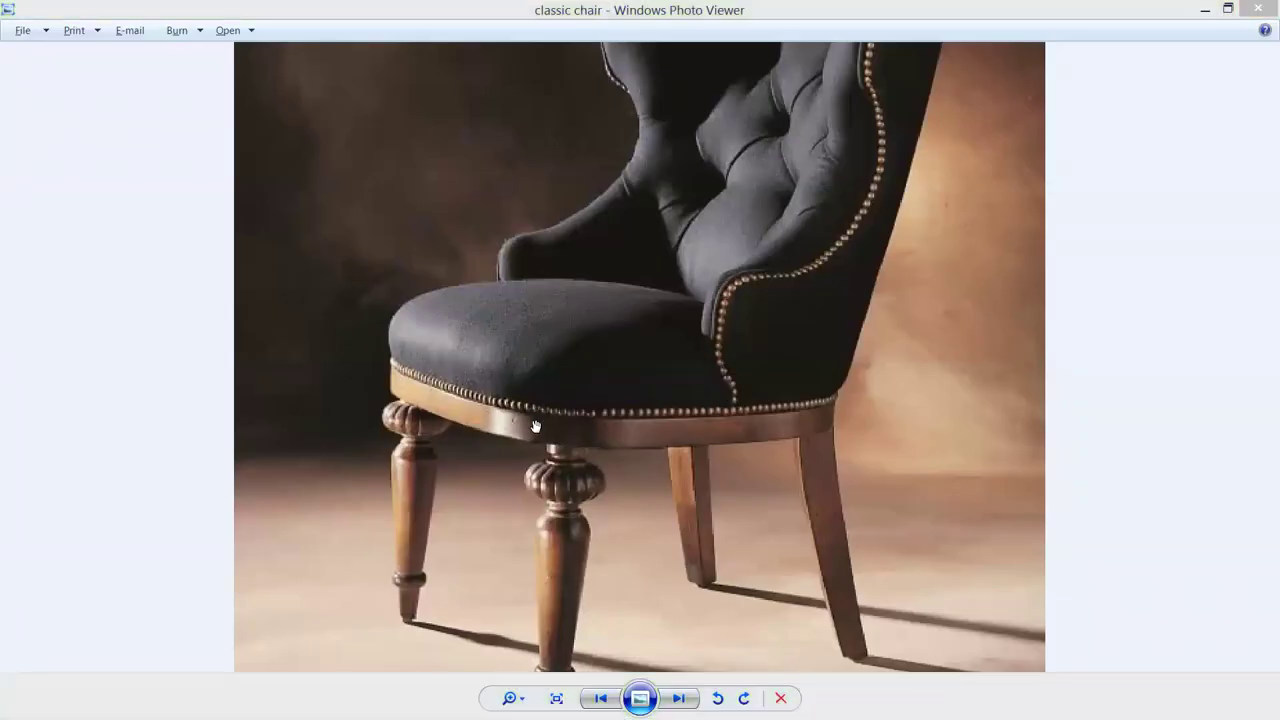
key(alt+Tab)
mouse_move(553, 491)
alt+middle_down()
mouse_move(532, 466)
mouse_move(537, 486)
alt+middle_up()
key(r)
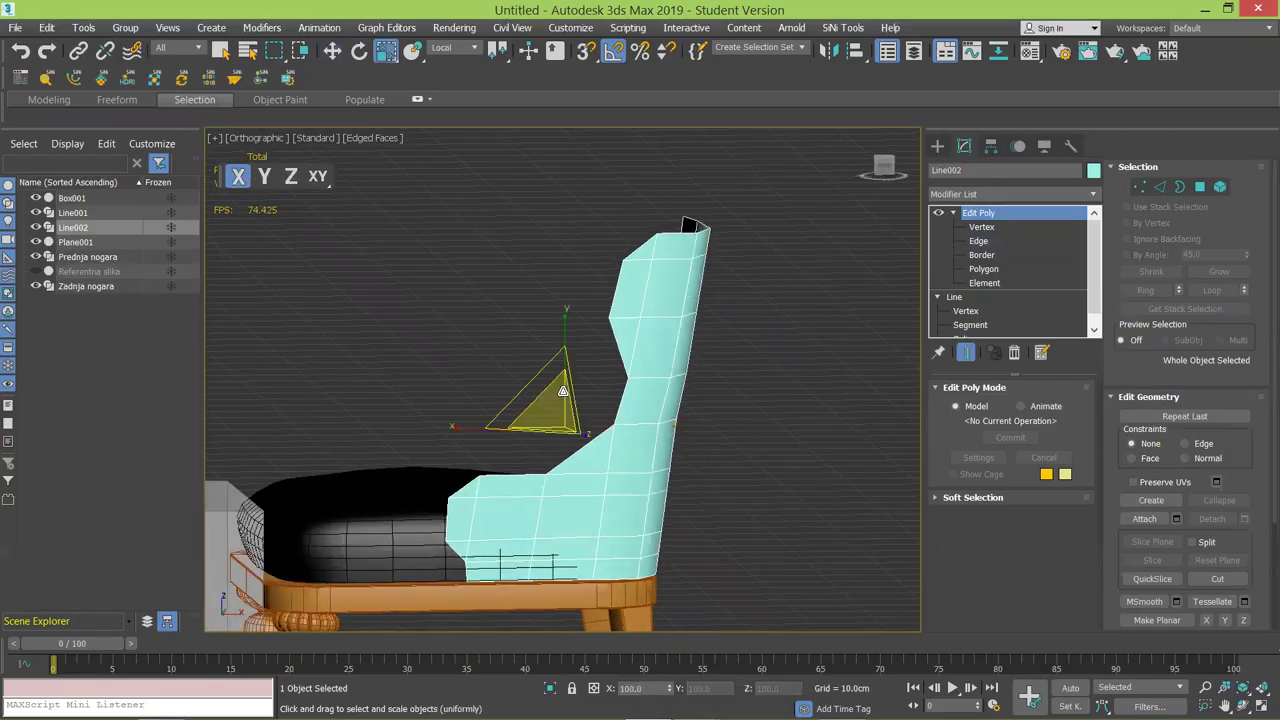
drag(565, 314, 565, 295)
key(w)
drag(564, 366, 565, 338)
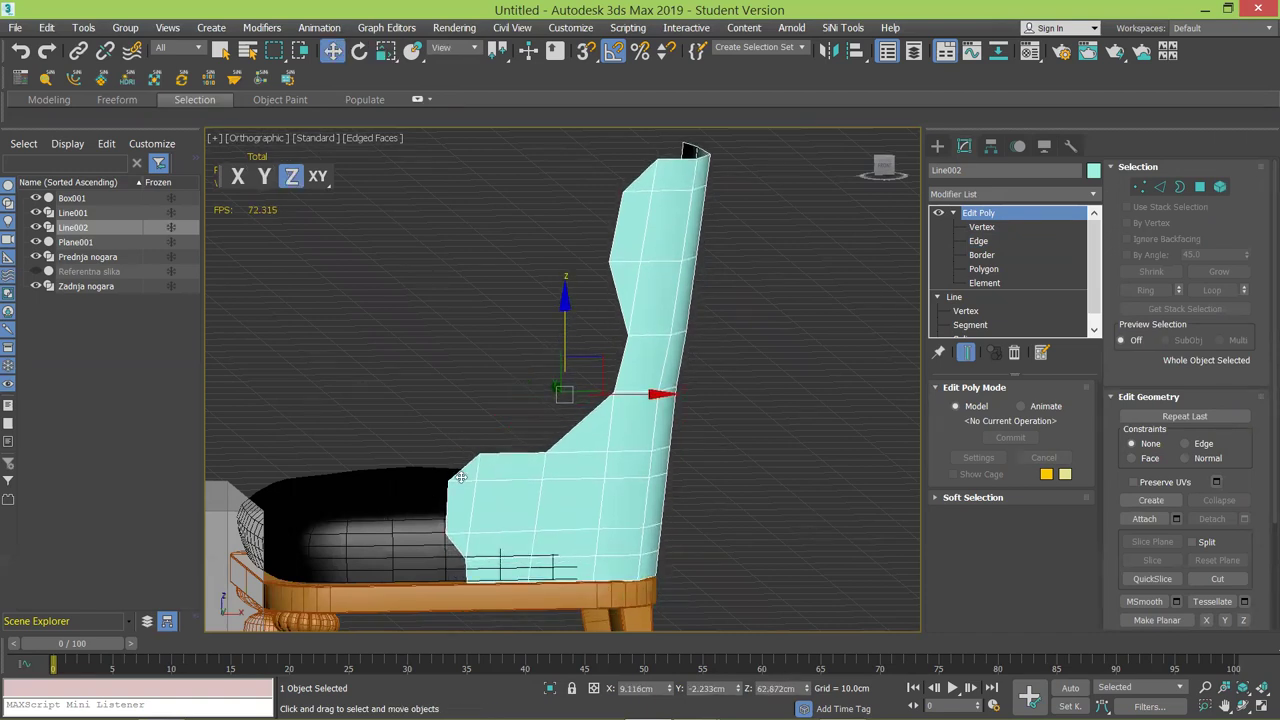
Examine the armrest and upper backrest shape in the classic chair photo in Windows Photo Viewer and compare it with the model.
key(2)
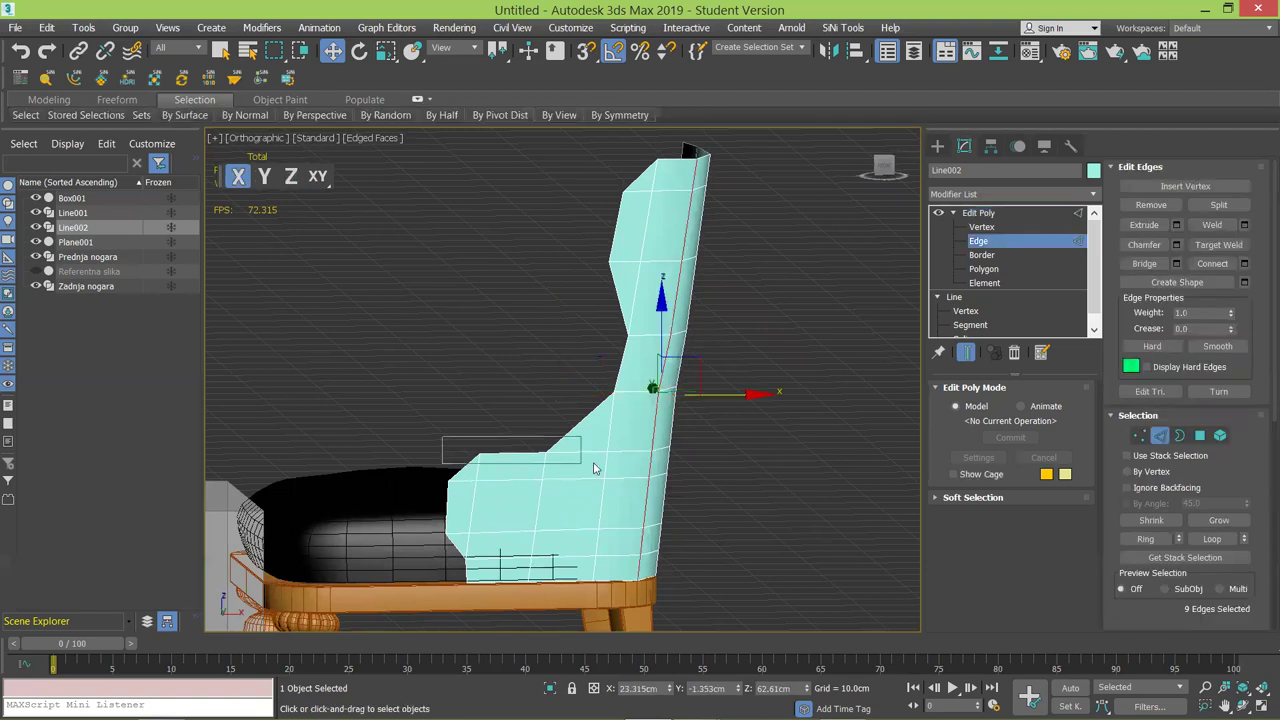
click(555, 452)
click(455, 359)
alt+middle_drag(455, 359, 505, 385)
scroll(495, 384, down, 3)
key(alt+Tab)
key(alt+Tab)
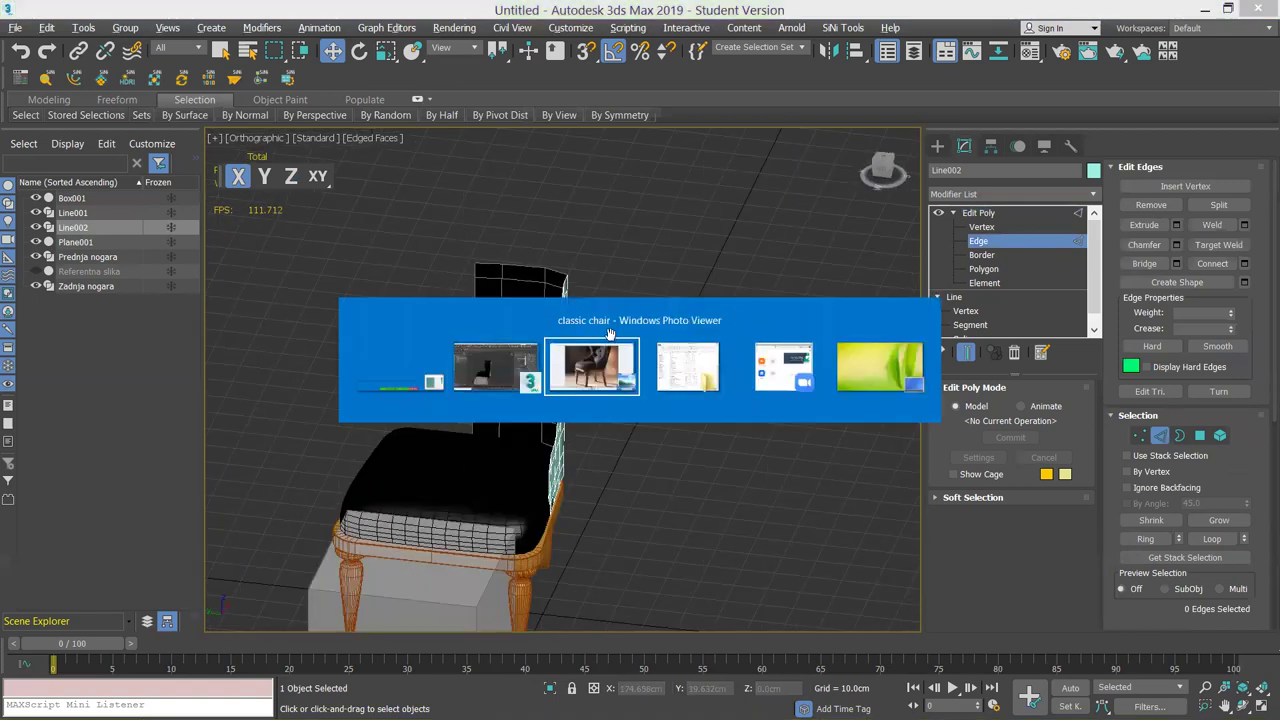
drag(769, 302, 741, 533)
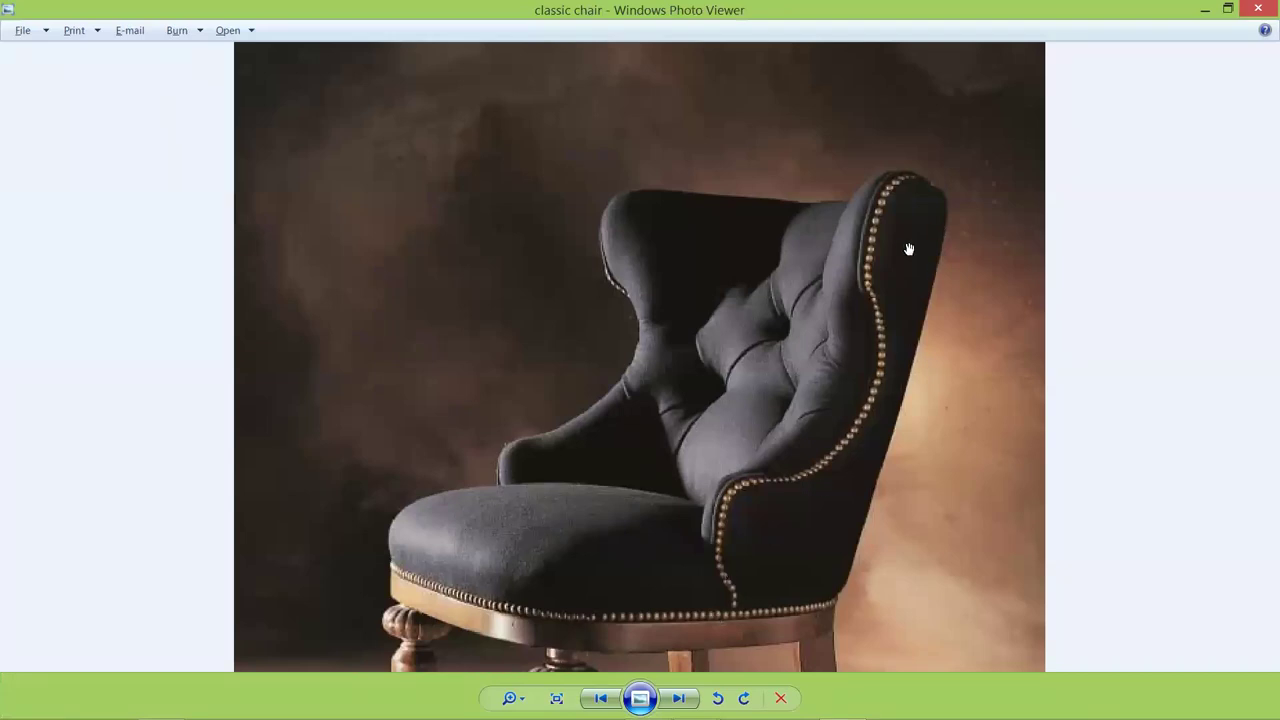
Return to 3ds Max, select the five vertices at the backrest's upper side corner in Vertex mode, and shift them along Y.
key(alt+Tab)
key(alt+Tab)
mouse_move(603, 336)
alt+middle_down()
mouse_move(645, 323)
mouse_move(628, 332)
alt+middle_up()
scroll(566, 287, up, 5)
alt+middle_drag(563, 285, 478, 253)
middle_drag(415, 211, 450, 191)
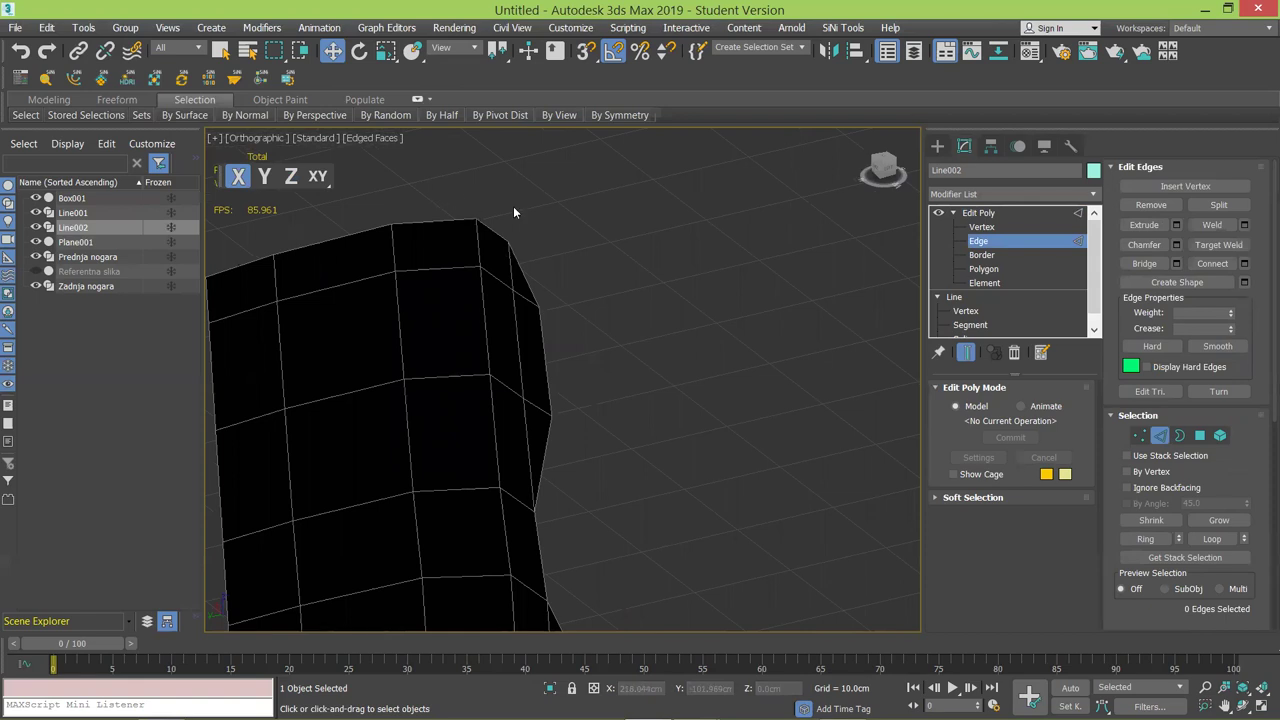
key(1)
drag(446, 186, 610, 285)
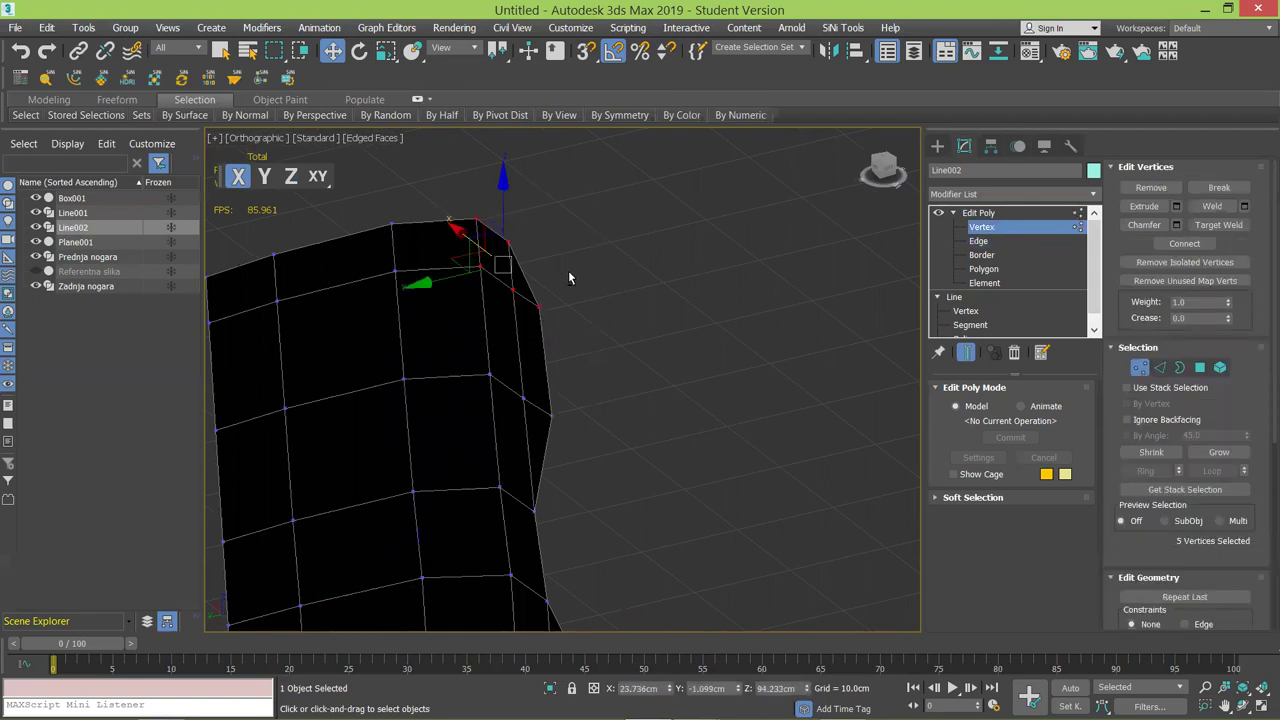
alt+middle_drag(571, 277, 443, 263)
drag(443, 263, 504, 262)
Shift the front-edge vertices below the upper corner along Y, placing the two vertices at the wing's narrowing at about Y -2.3 cm.
drag(472, 354, 532, 440)
drag(432, 400, 457, 400)
middle_drag(496, 374, 526, 289)
drag(516, 389, 560, 442)
alt+middle_drag(566, 412, 612, 414)
drag(476, 430, 489, 430)
scroll(628, 371, down, 4)
alt+middle_drag(628, 371, 586, 313)
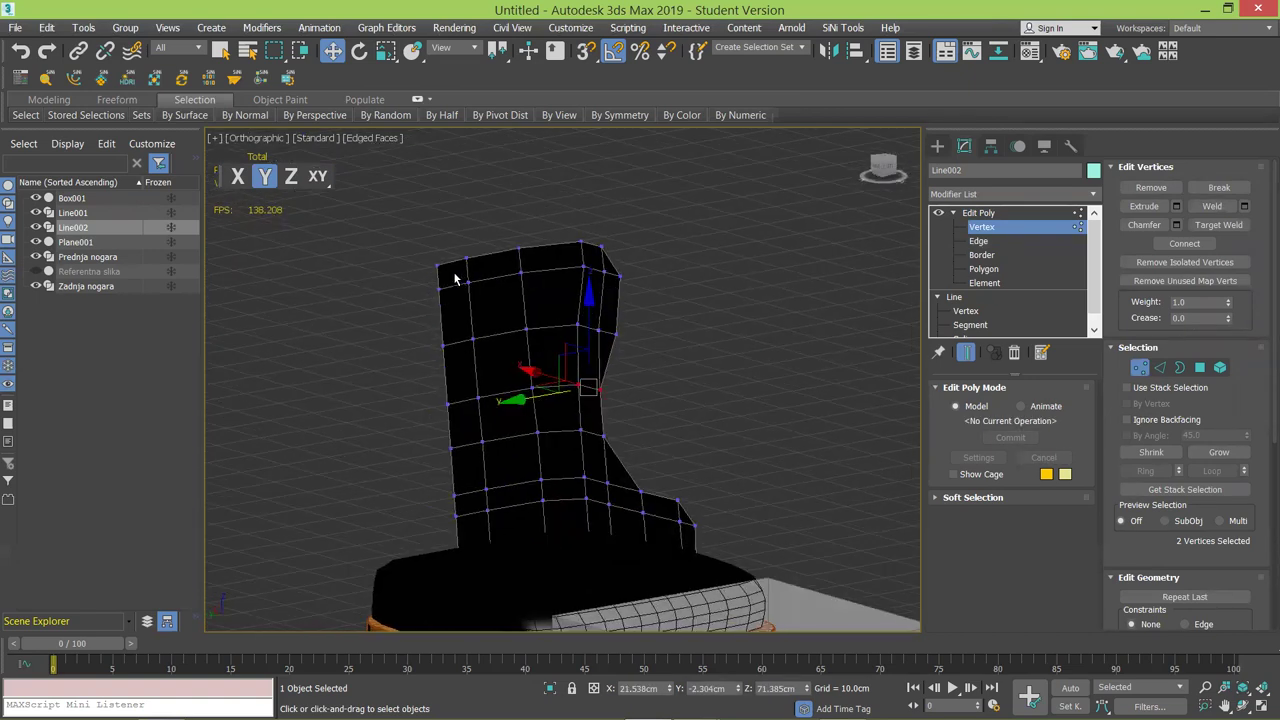
Raise the top vertices near the middle of the back along Z, lifting the one closer to the corner to about Z 99.4 cm.
alt+middle_drag(454, 280, 443, 241)
drag(407, 224, 488, 255)
drag(446, 183, 447, 165)
click(529, 242)
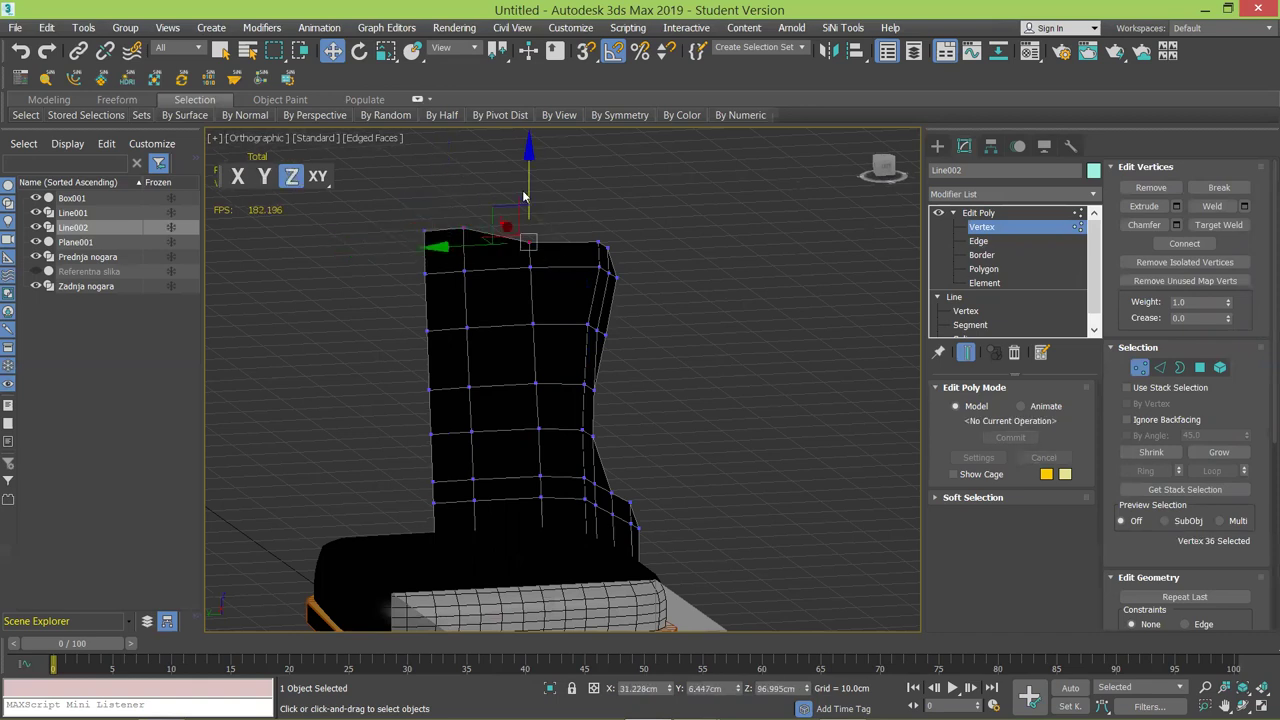
drag(529, 183, 531, 169)
alt+middle_drag(543, 356, 686, 302)
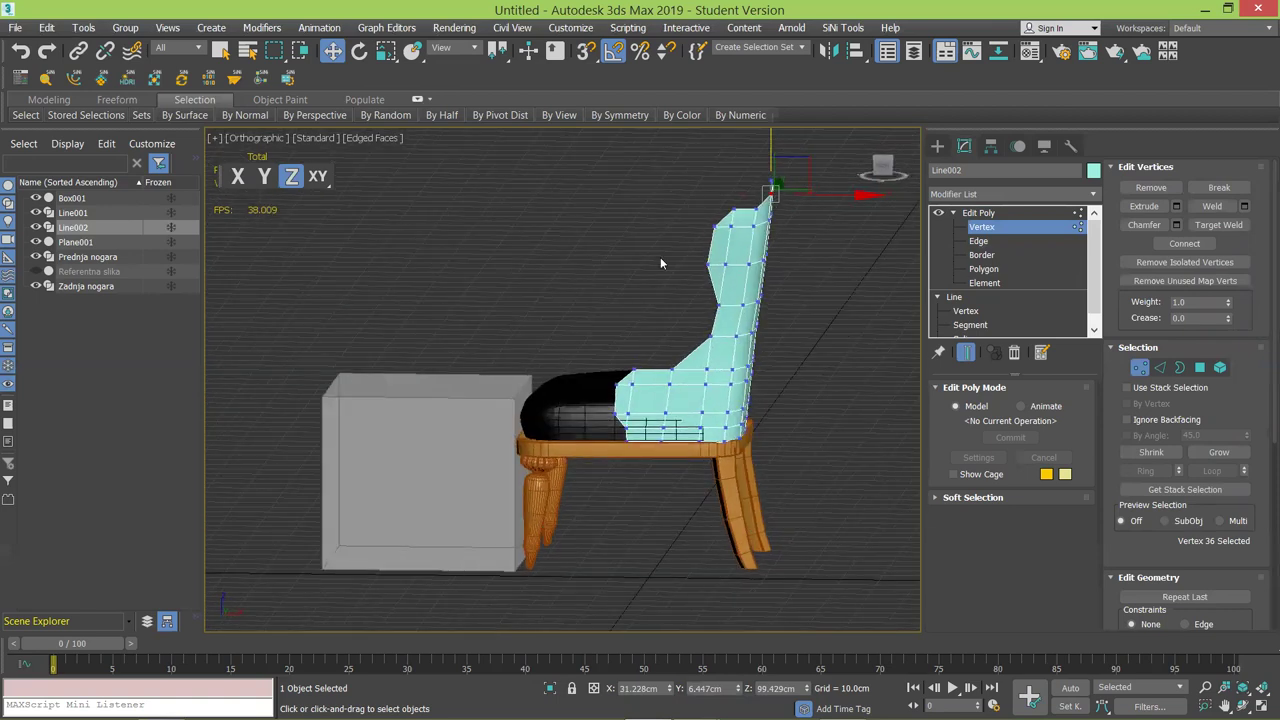
Examine the backrest's outline from the side, front and three-quarter views and compare it with the classic chair photo.
alt+middle_drag(655, 351, 548, 377)
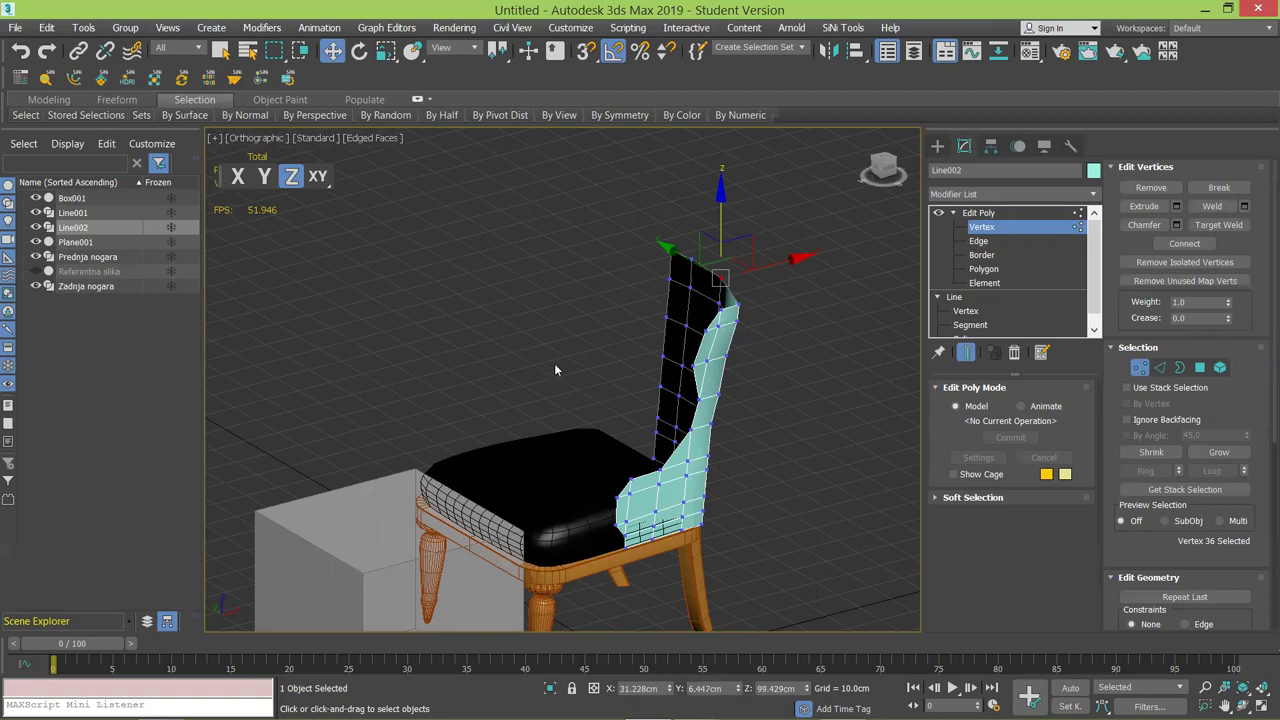
mouse_move(640, 343)
alt+middle_down()
mouse_move(596, 447)
mouse_move(644, 375)
mouse_move(748, 347)
mouse_move(589, 355)
alt+middle_up()
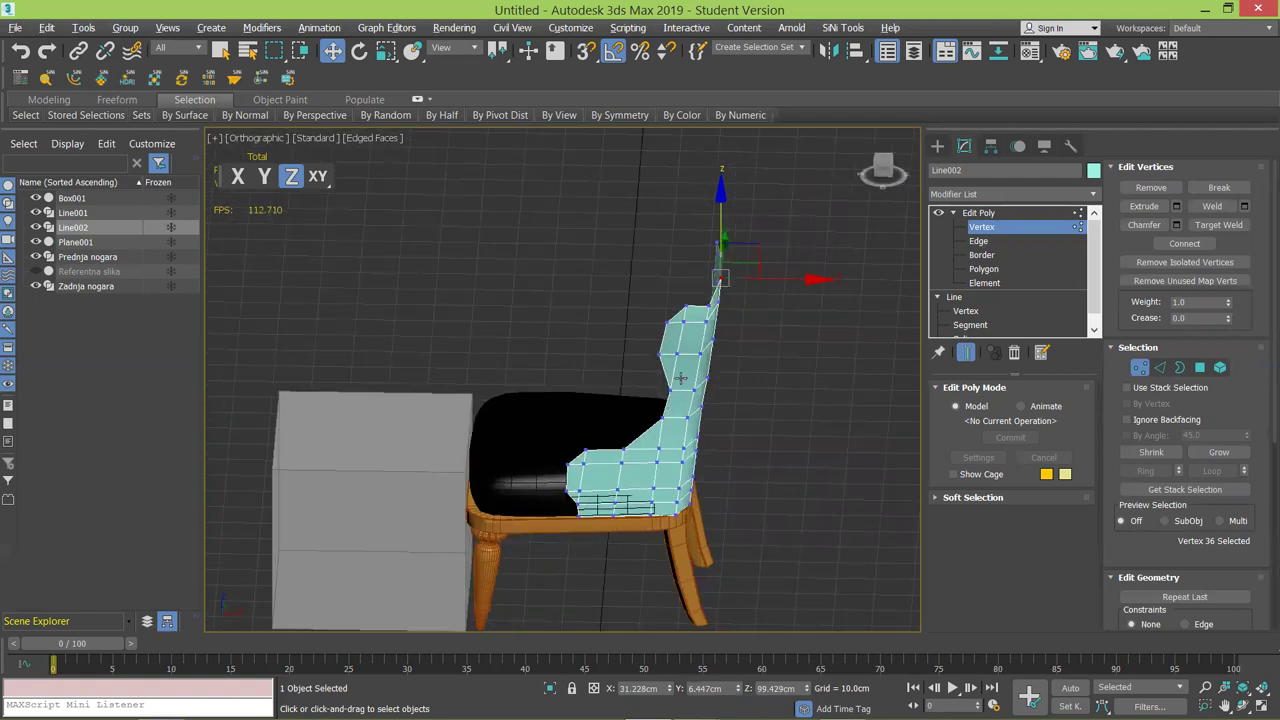
scroll(681, 377, up, 5)
scroll(681, 370, down, 5)
alt+middle_drag(666, 352, 722, 380)
key(alt+Tab)
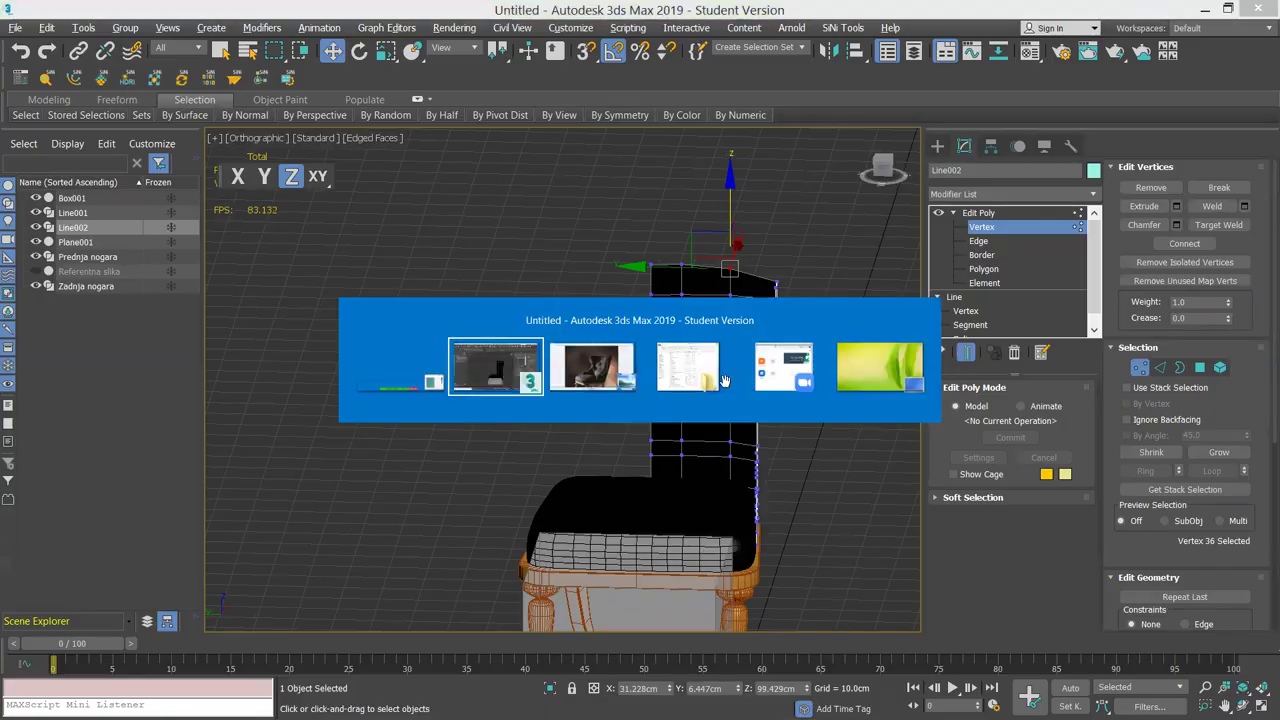
key(alt+Tab)
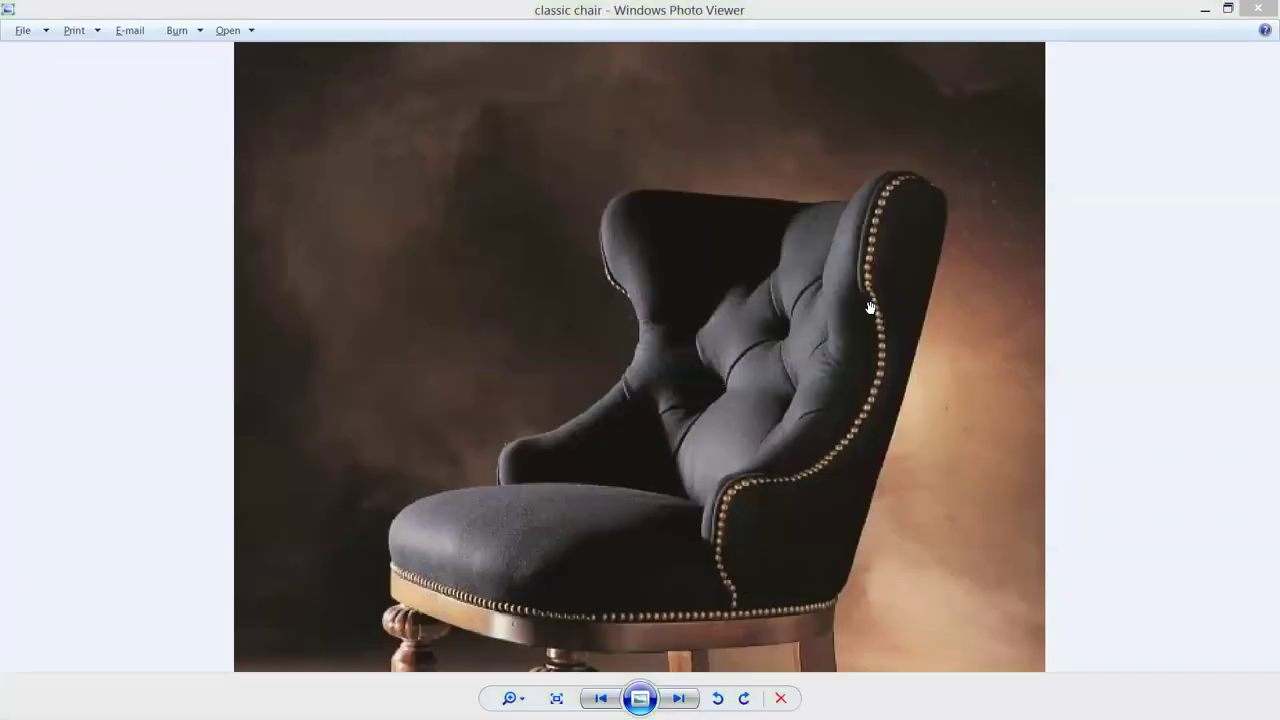
key(alt+Tab)
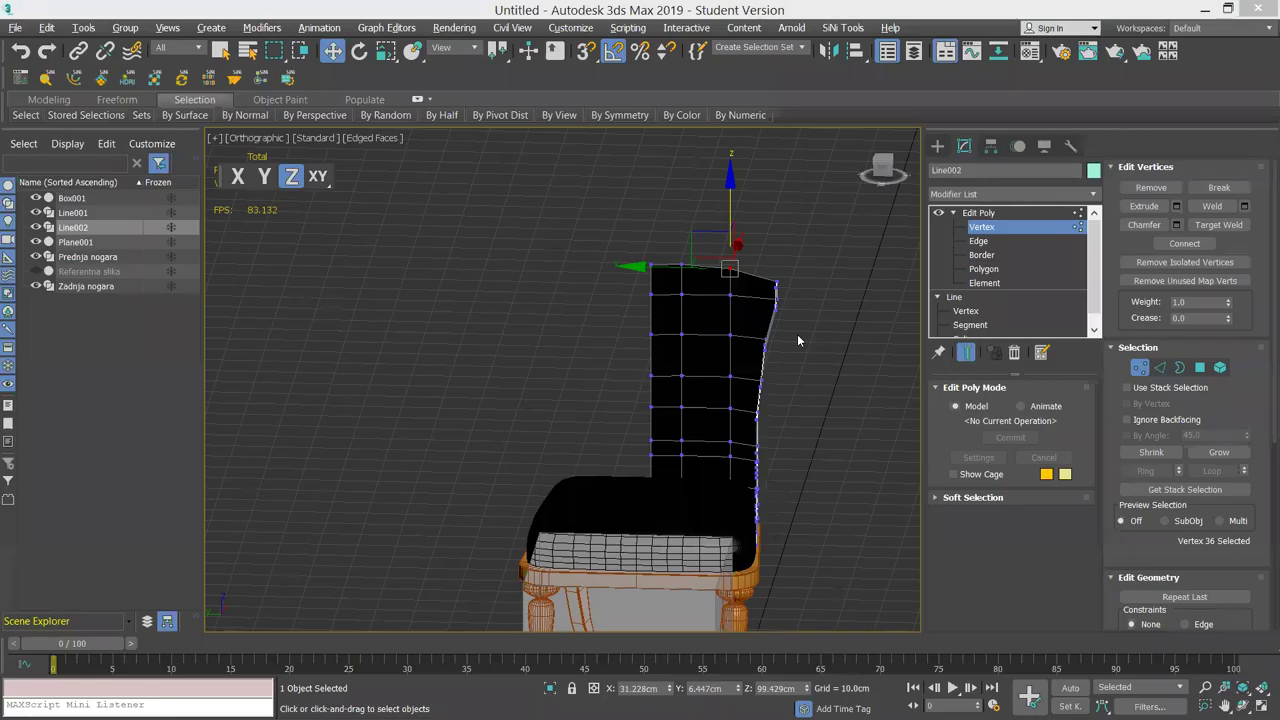
alt+middle_drag(740, 418, 684, 386)
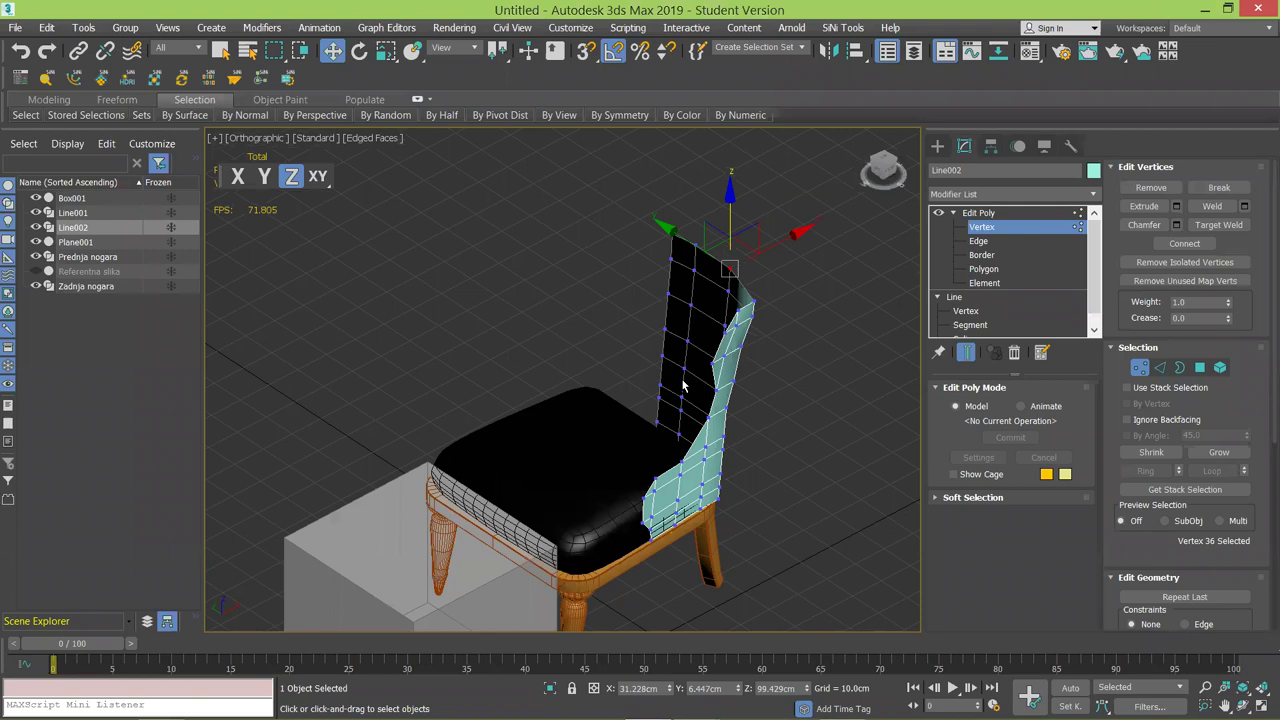
Leave vertex editing and add a Shell modifier to the backrest.
click(991, 233)
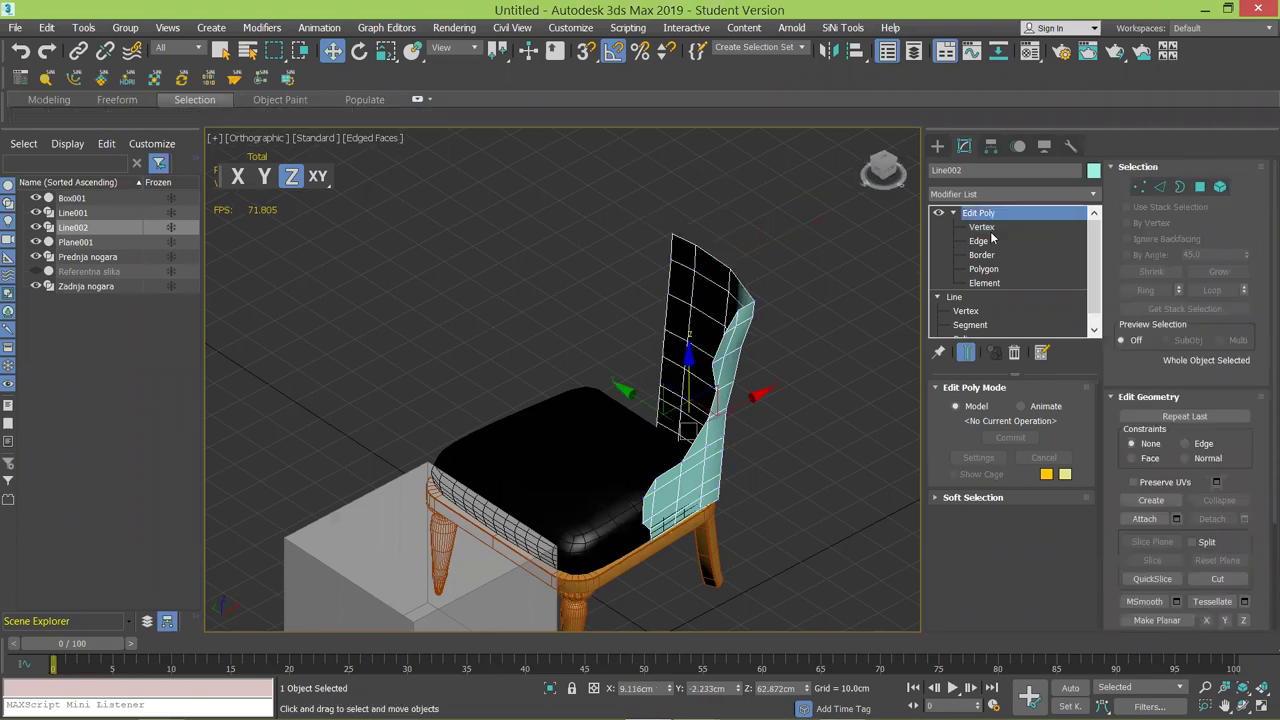
click(1041, 194)
scroll(1065, 300, down, 10)
scroll(1100, 437, down, 2)
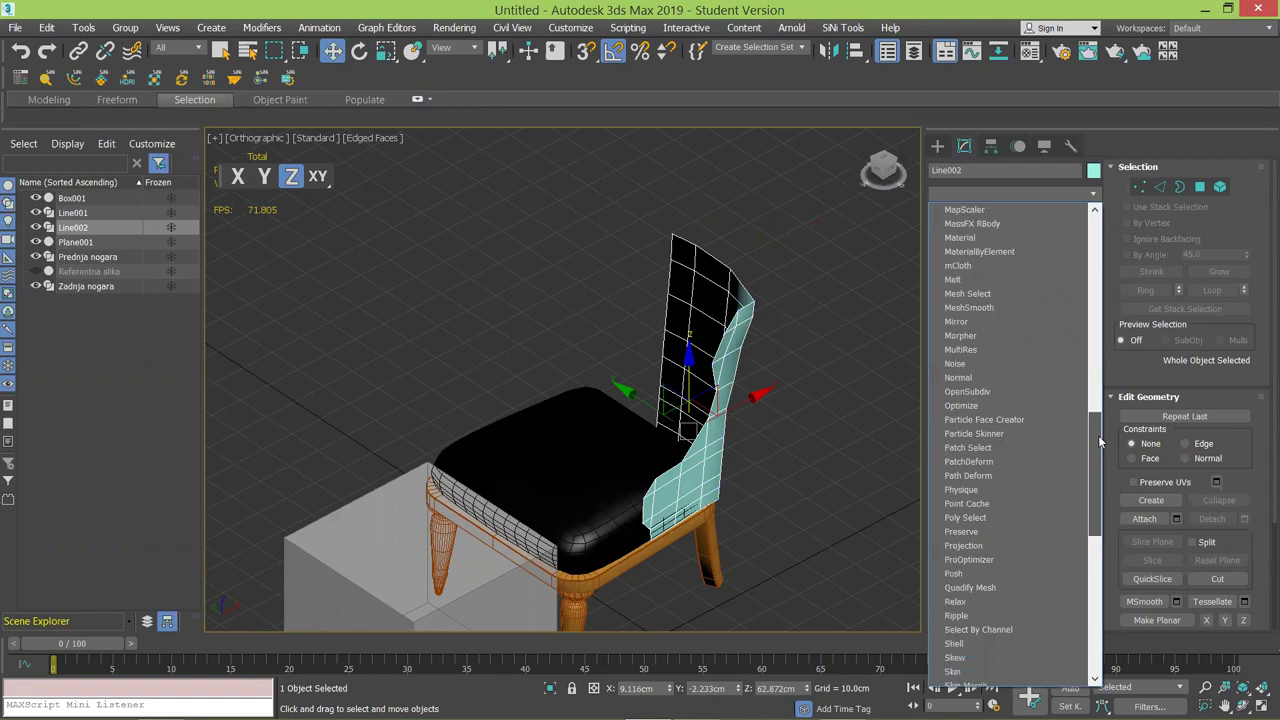
drag(1100, 440, 1101, 488)
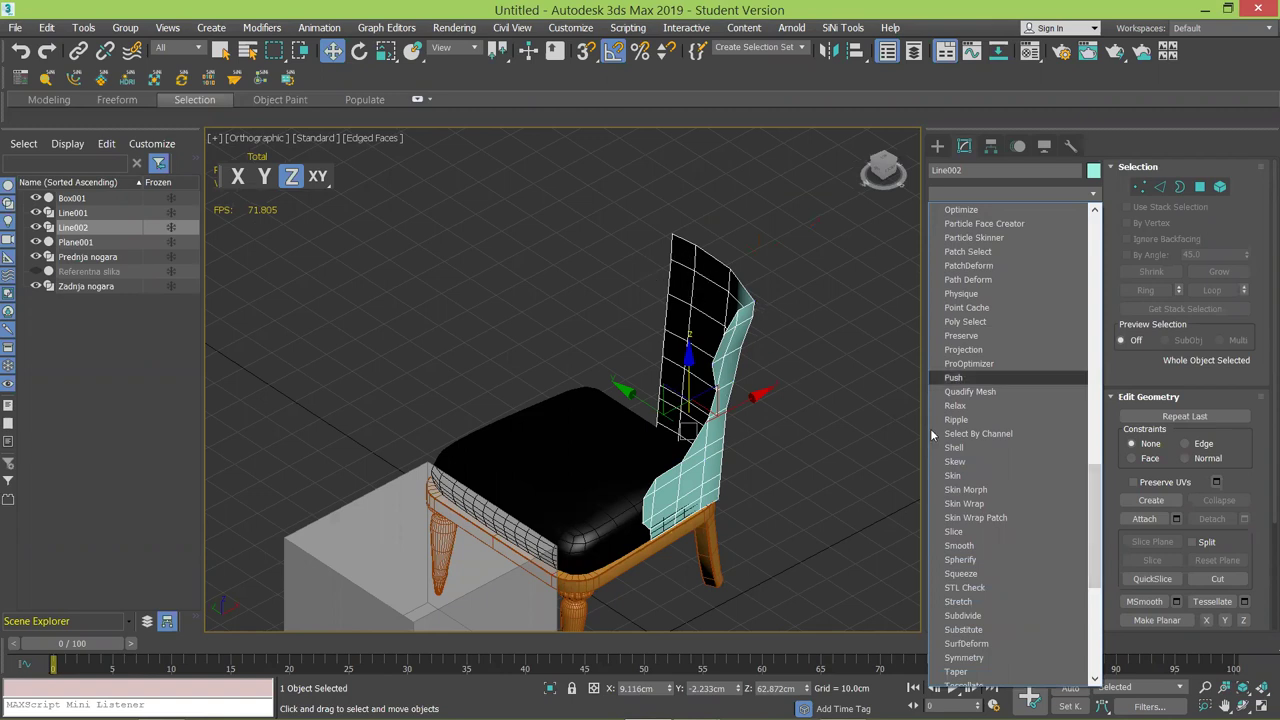
click(994, 447)
scroll(682, 388, up, 6)
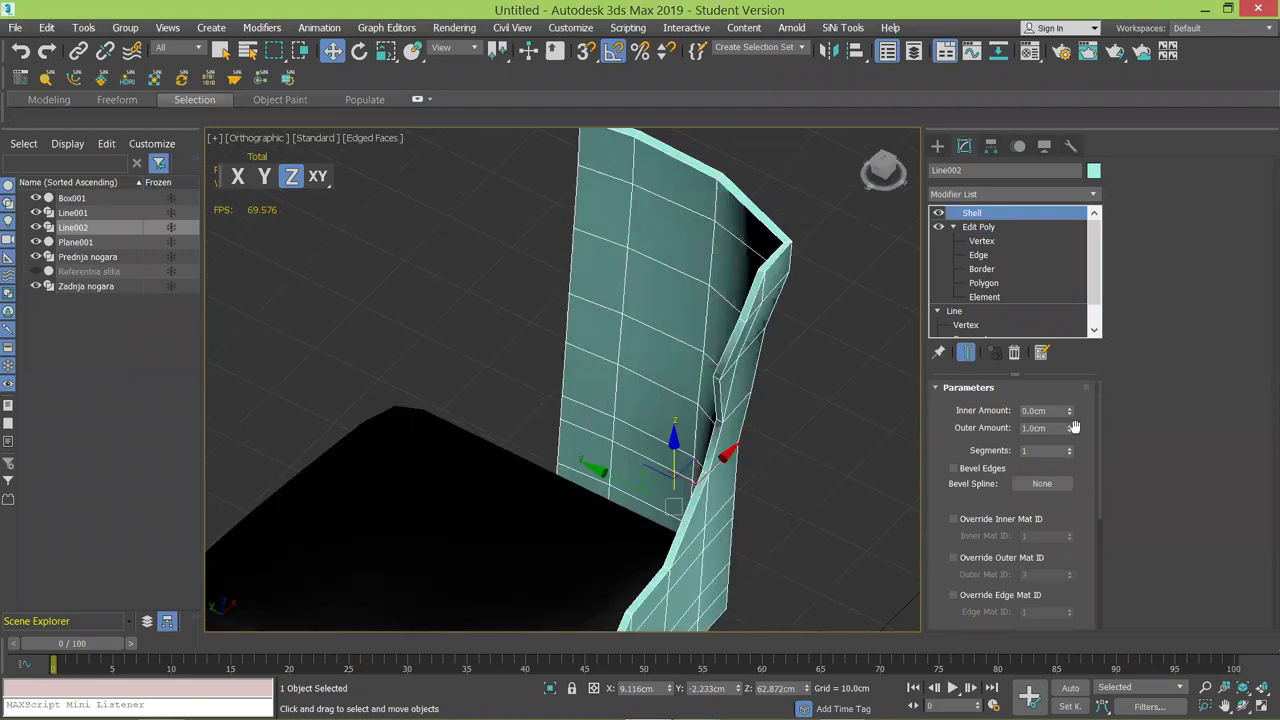
Set the Shell's outer amount to 0 cm and increase its inner amount to thicken the backrest inward.
drag(1071, 422, 1068, 353)
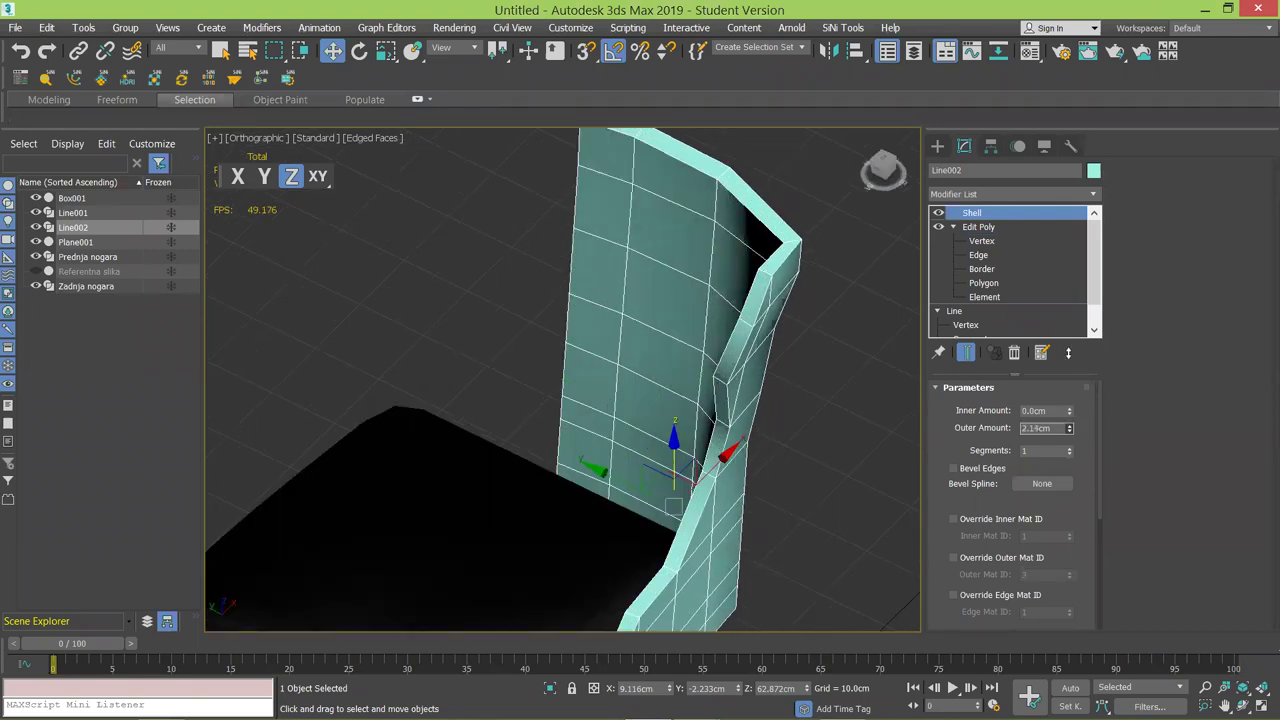
right_click(1068, 353)
click(1054, 427)
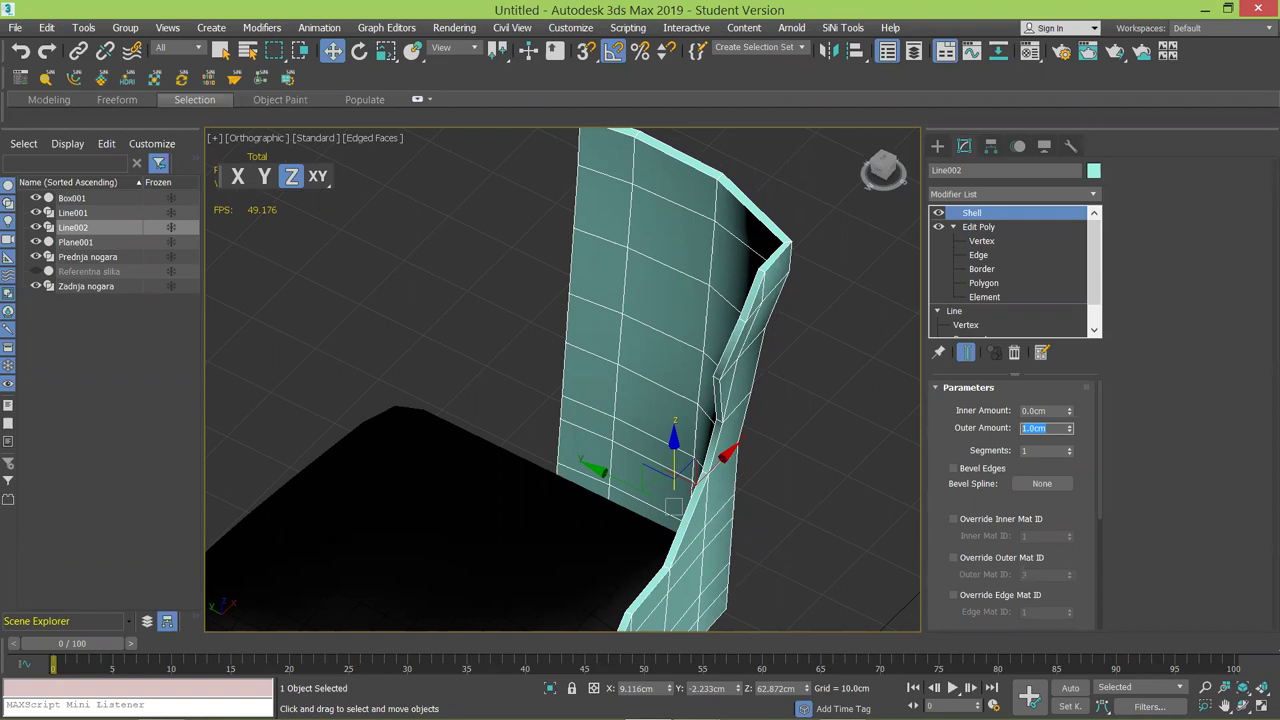
text(0)
key(Return)
drag(1070, 411, 917, 168)
Compare the backrest thickness with the classic chair photo and adjust the Shell's inner amount to about 5.03 cm.
key(alt+Tab)
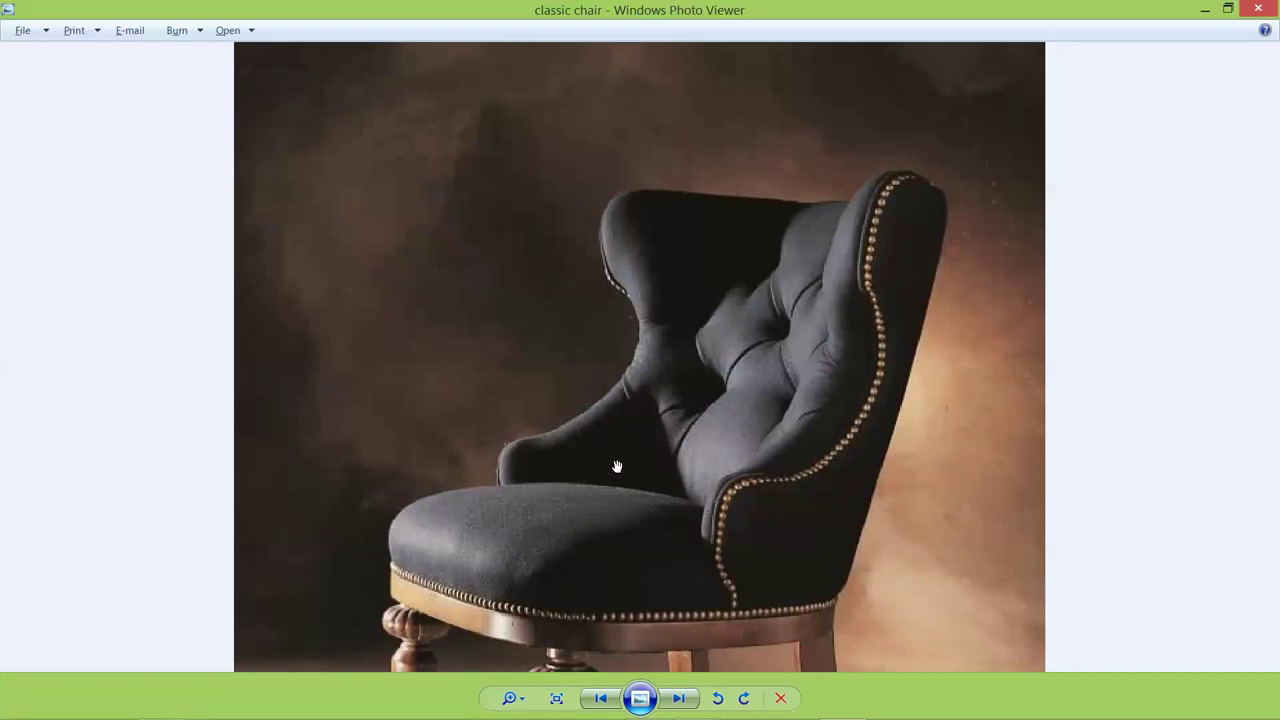
key(alt+Tab)
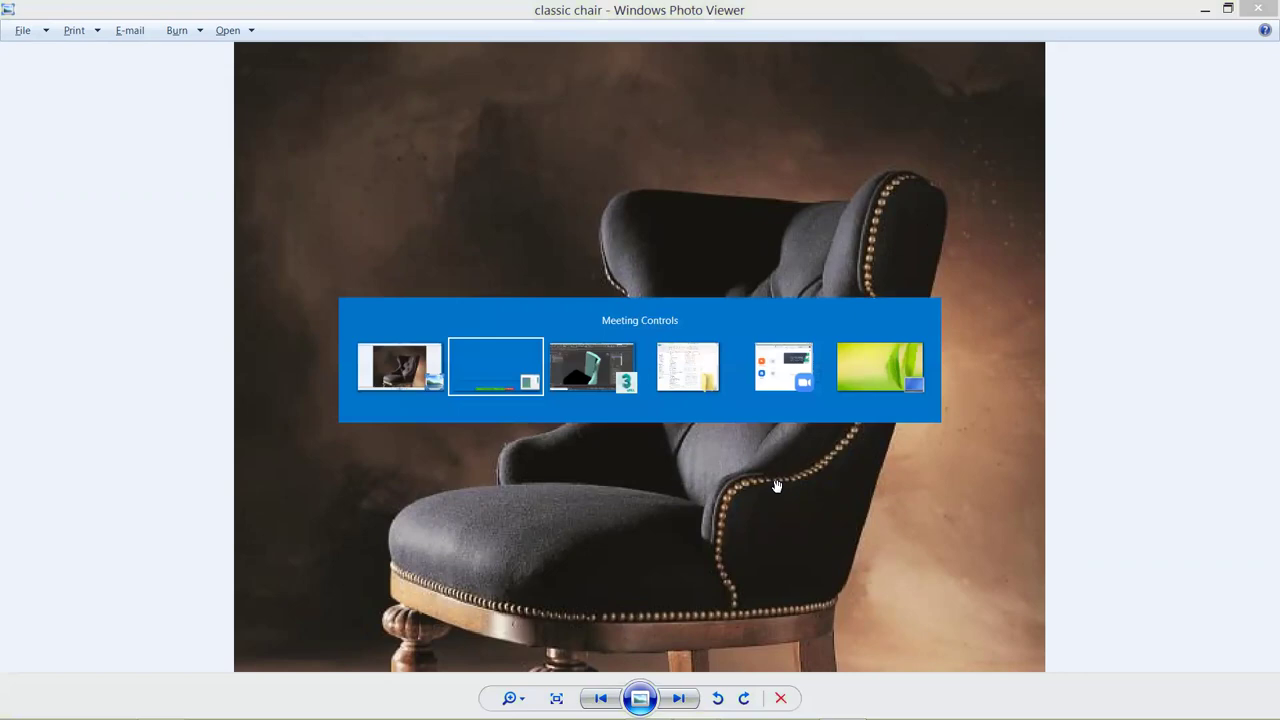
key(alt+Tab)
middle_drag(771, 328, 744, 349)
scroll(850, 240, down, 3)
mouse_move(610, 417)
alt+middle_down()
mouse_move(612, 435)
mouse_move(586, 414)
alt+middle_up()
drag(1063, 380, 1083, 402)
alt+middle_drag(660, 376, 728, 327)
alt+middle_drag(586, 414, 610, 352)
scroll(616, 410, up, 5)
scroll(612, 356, down, 3)
alt+middle_drag(620, 280, 584, 334)
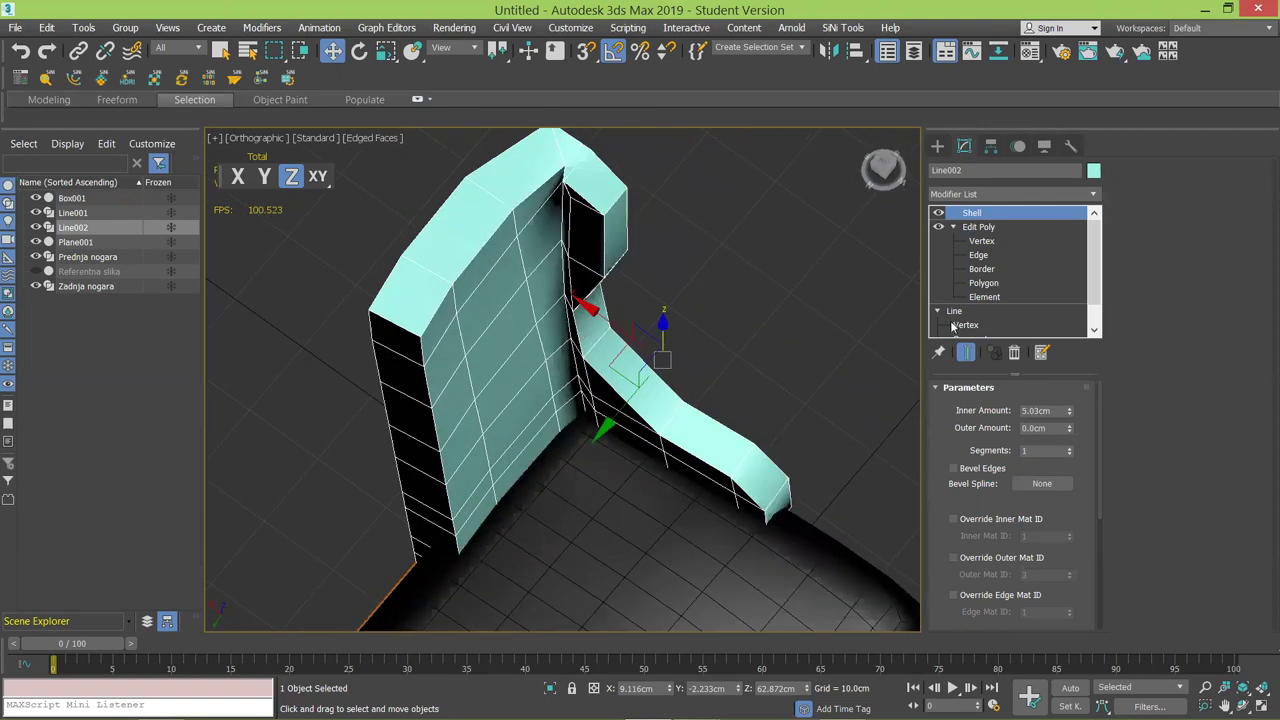
Select the vertical edge loop at the corner between side and back panel in Edit Poly and move it along Y toward the back's middle.
click(980, 256)
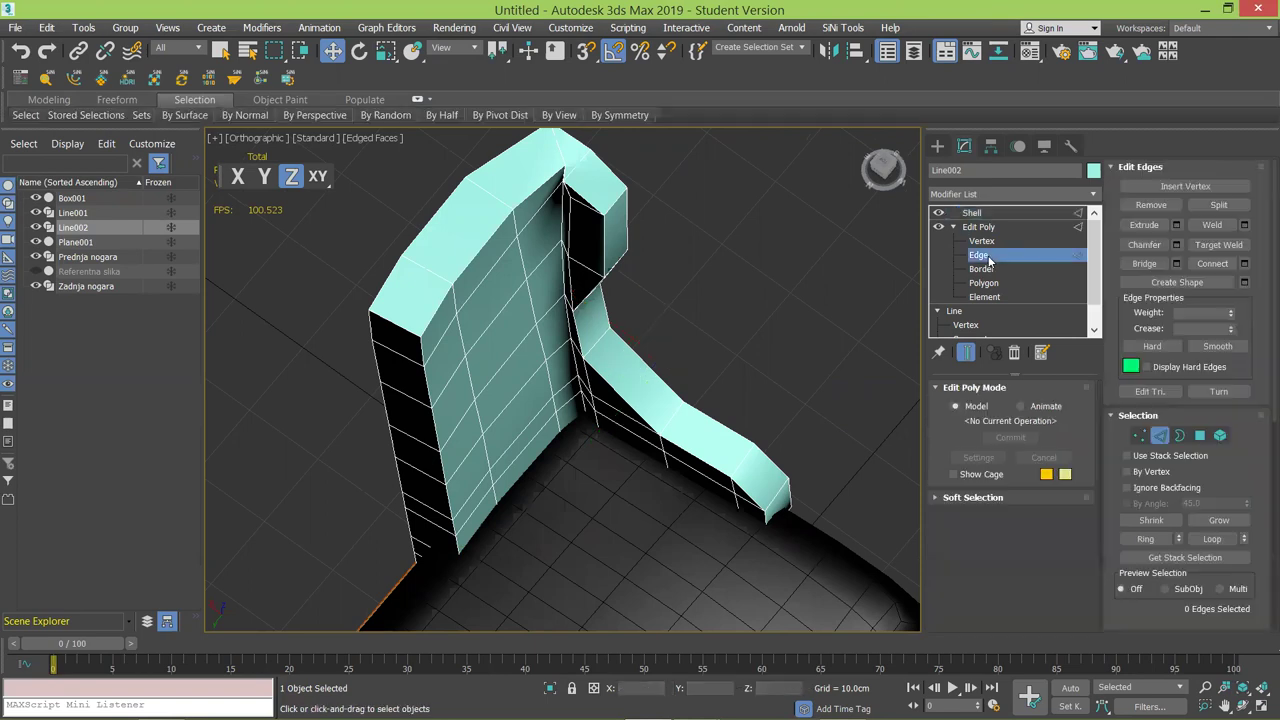
click(967, 352)
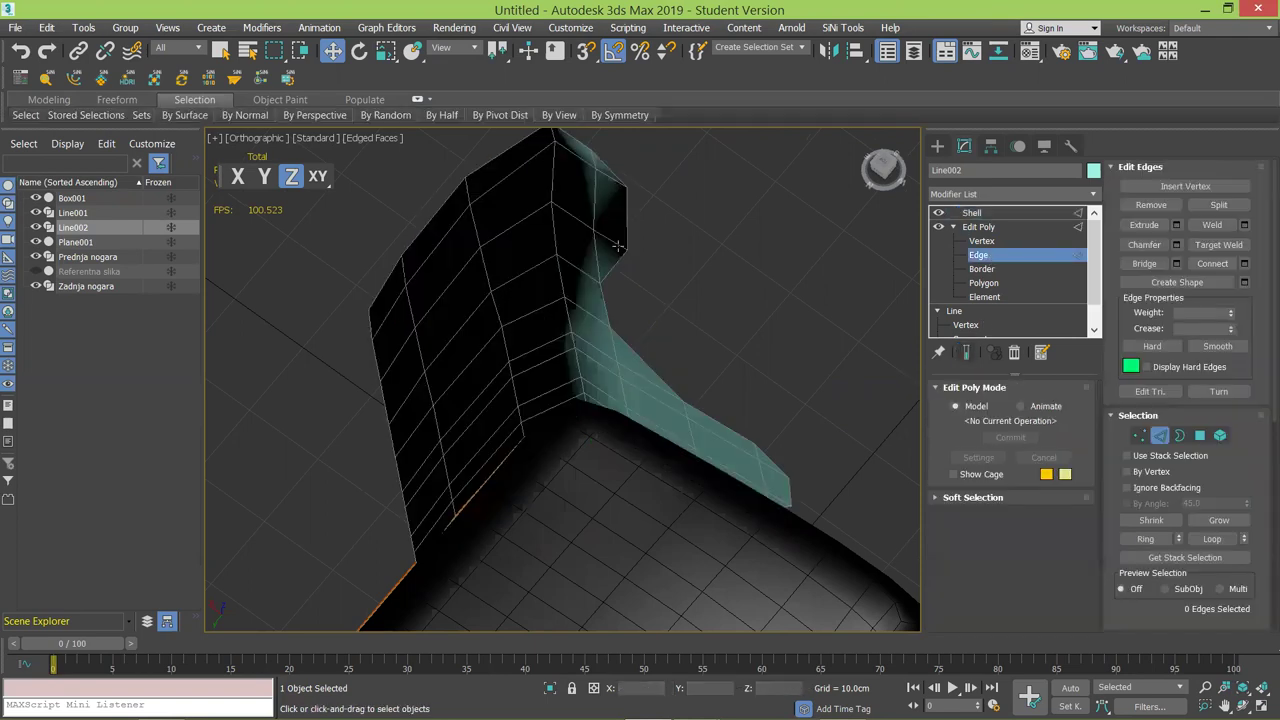
click(555, 232)
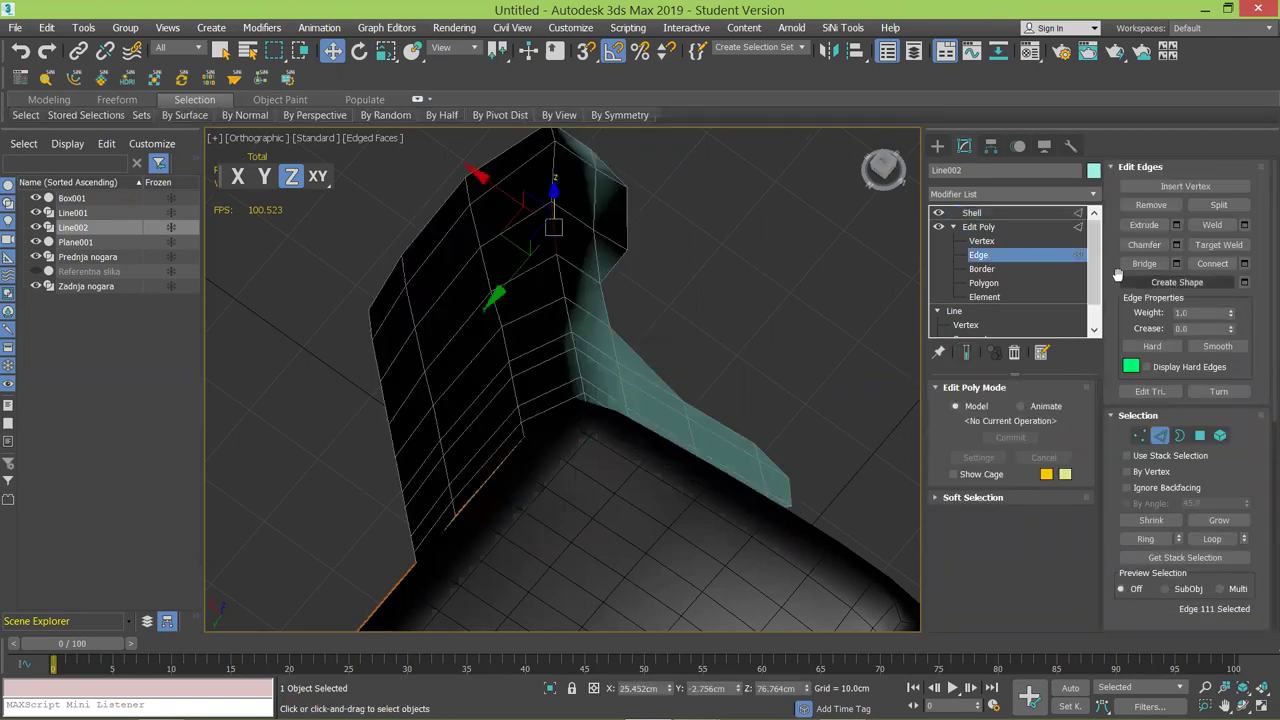
click(581, 385)
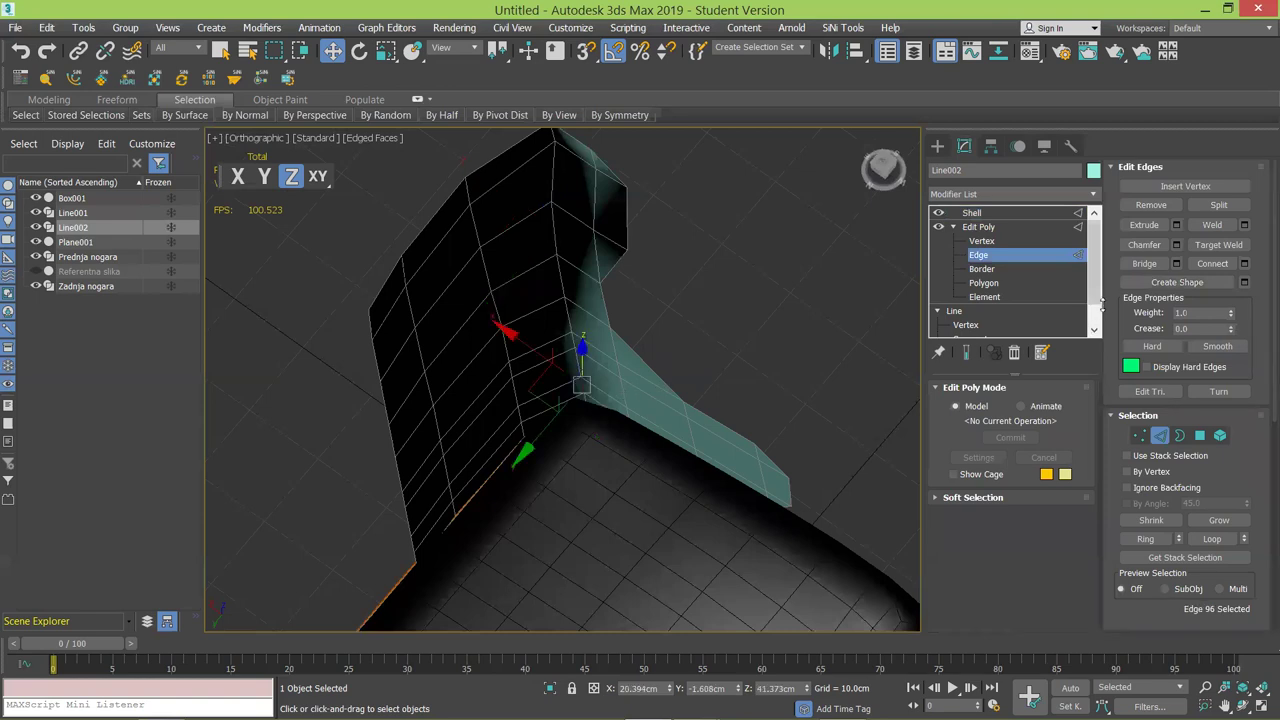
click(1236, 538)
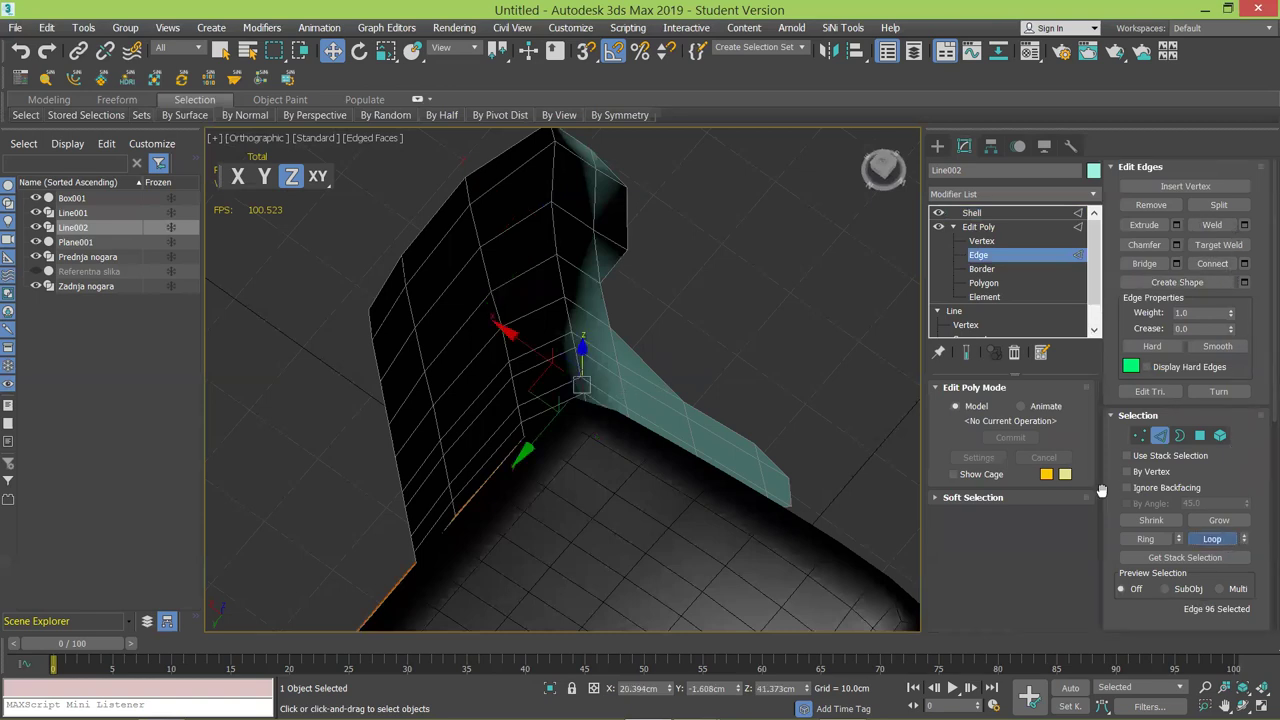
click(965, 355)
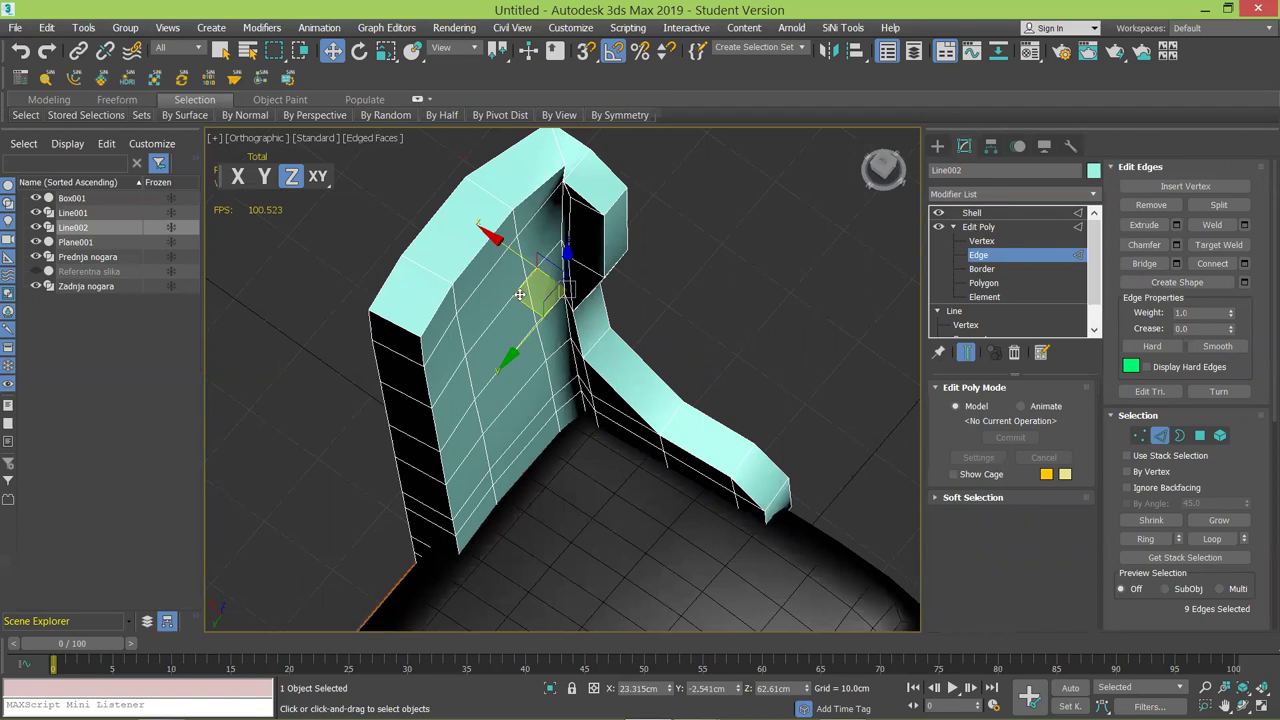
mouse_move(527, 298)
mouse_down()
mouse_move(493, 322)
mouse_move(513, 310)
mouse_up()
alt+middle_drag(666, 280, 486, 406)
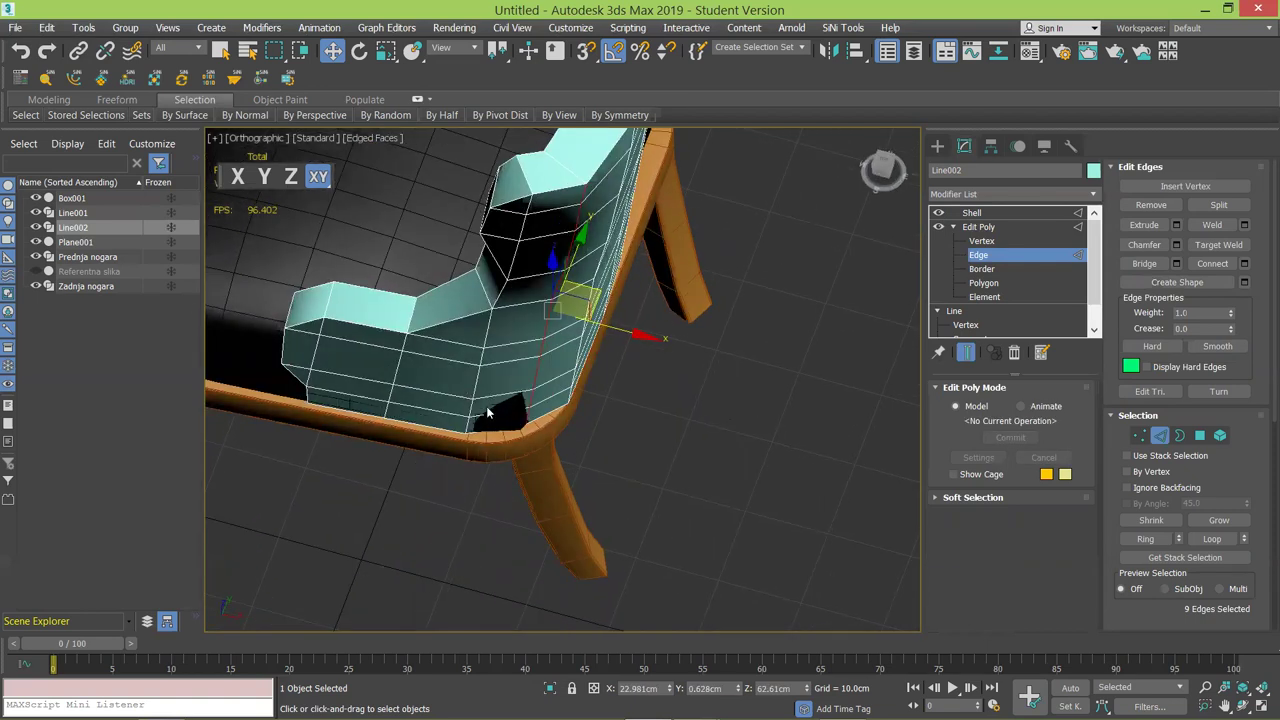
drag(486, 406, 487, 412)
alt+middle_drag(530, 378, 548, 399)
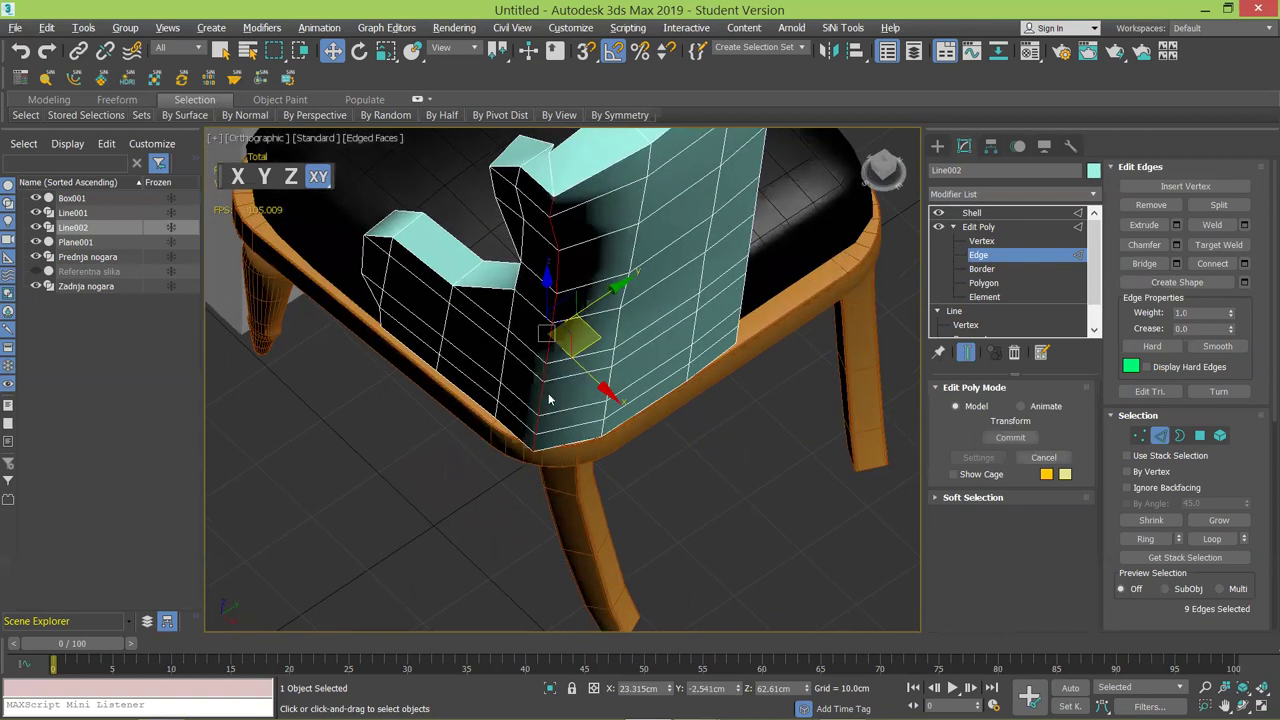
drag(596, 297, 605, 289)
Select the edge ring on the back panel beside the corner and connect it with a single new vertical loop.
click(581, 440)
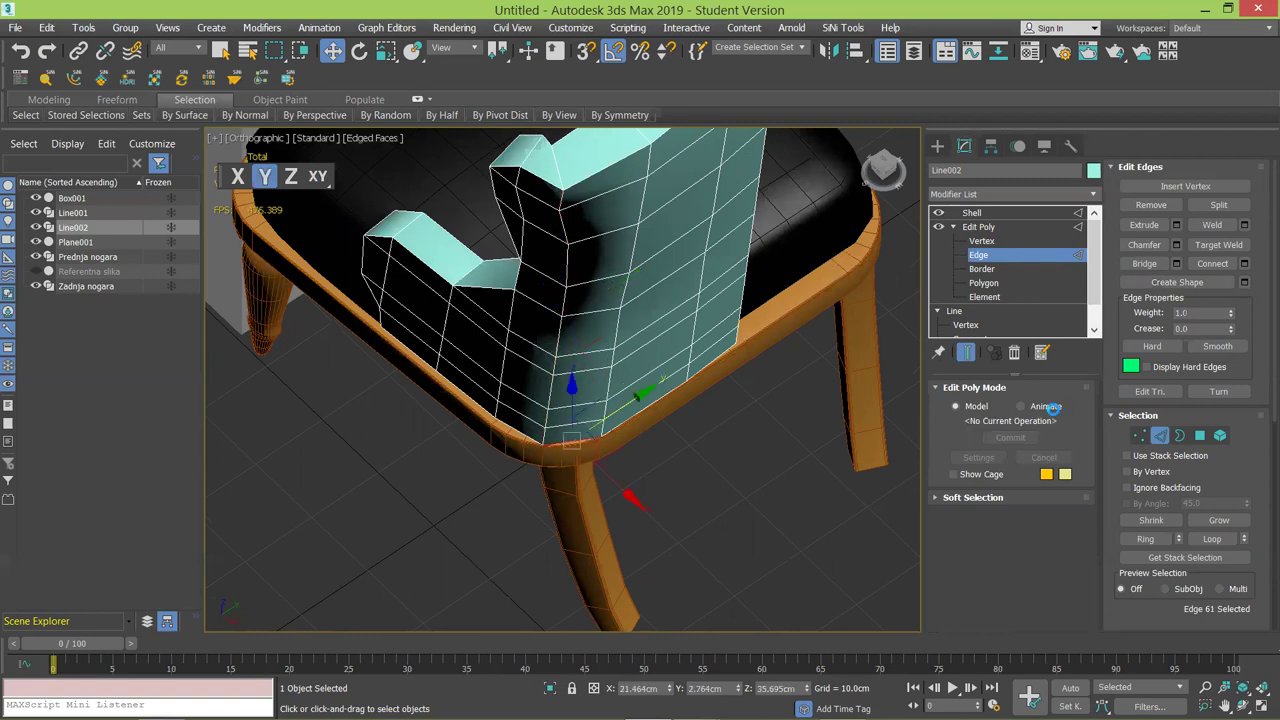
click(1145, 539)
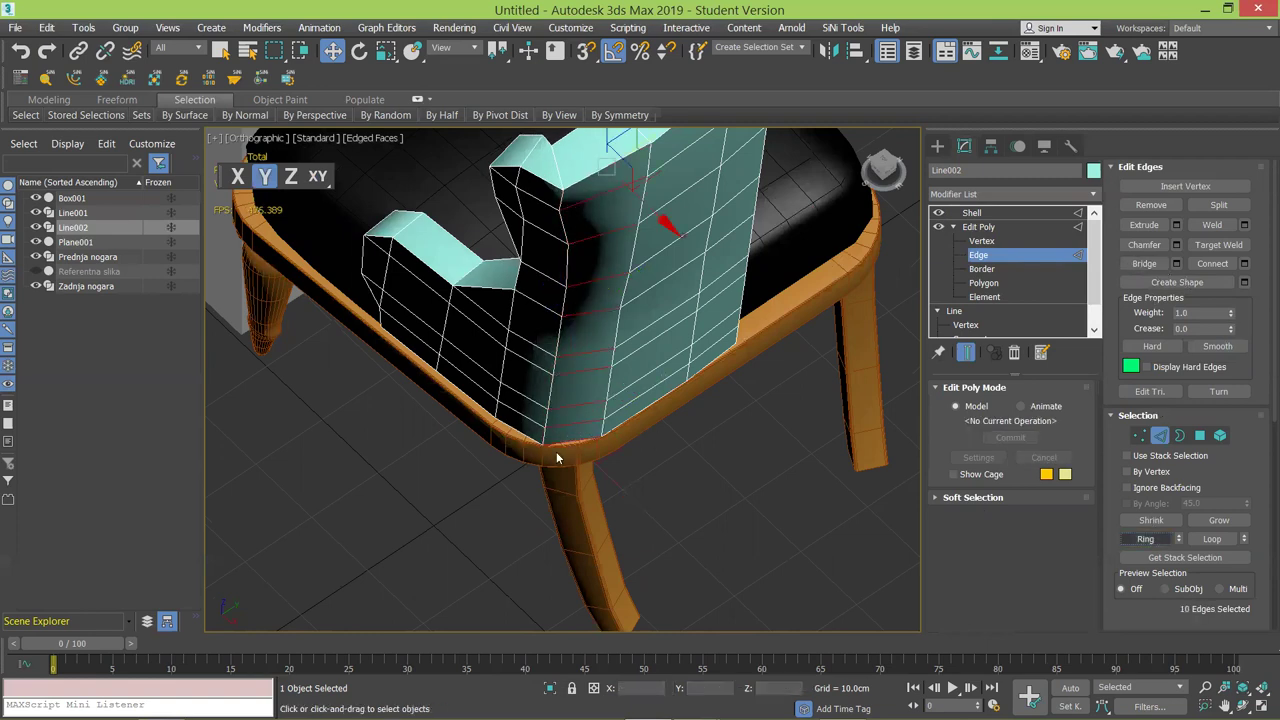
right_click(562, 440)
click(422, 499)
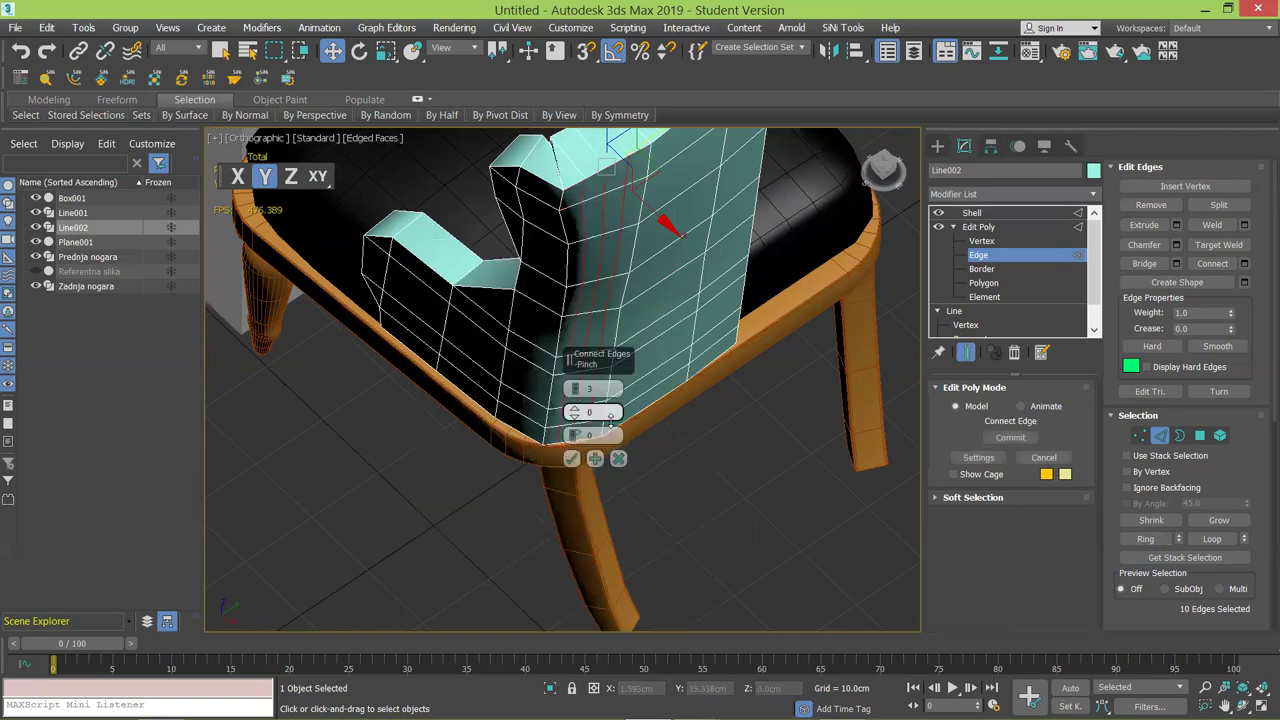
click(572, 393)
click(571, 458)
Select the vertical edge loop on the side panel next to the corner and move it along X to about 15.1 cm.
alt+middle_drag(434, 329, 644, 205)
click(965, 352)
click(635, 197)
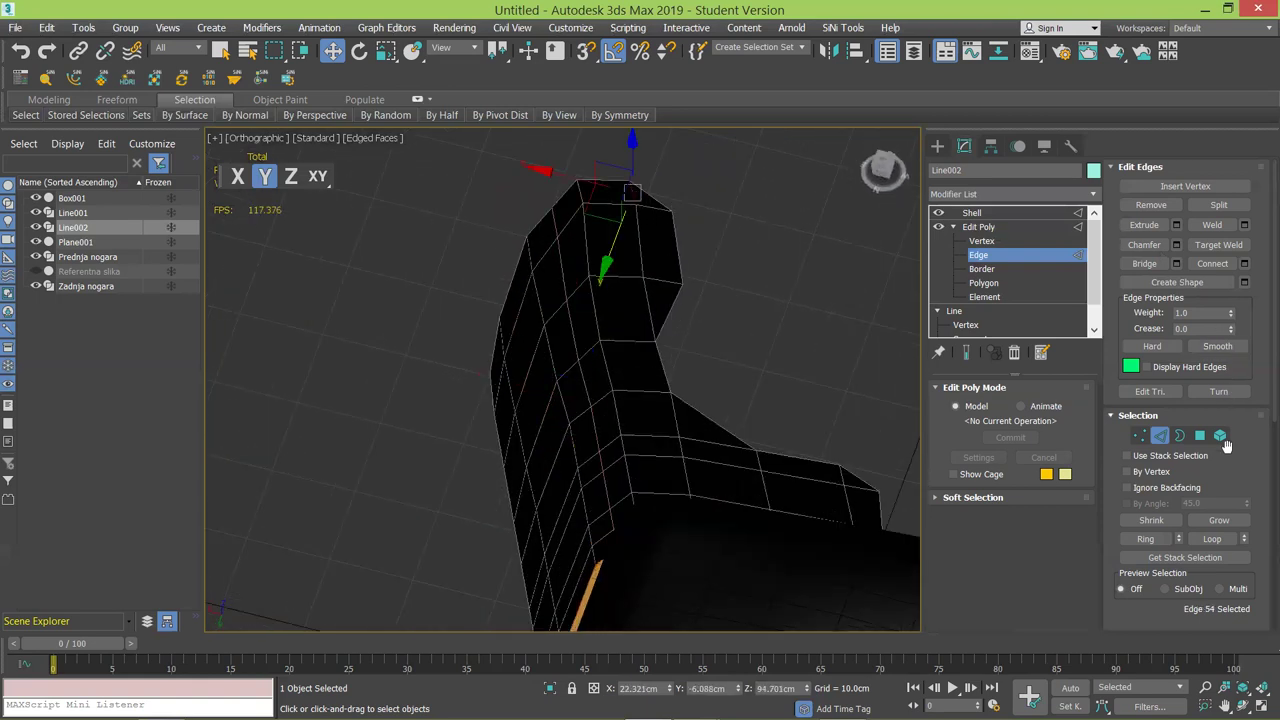
click(1212, 538)
alt+middle_drag(880, 330, 826, 289)
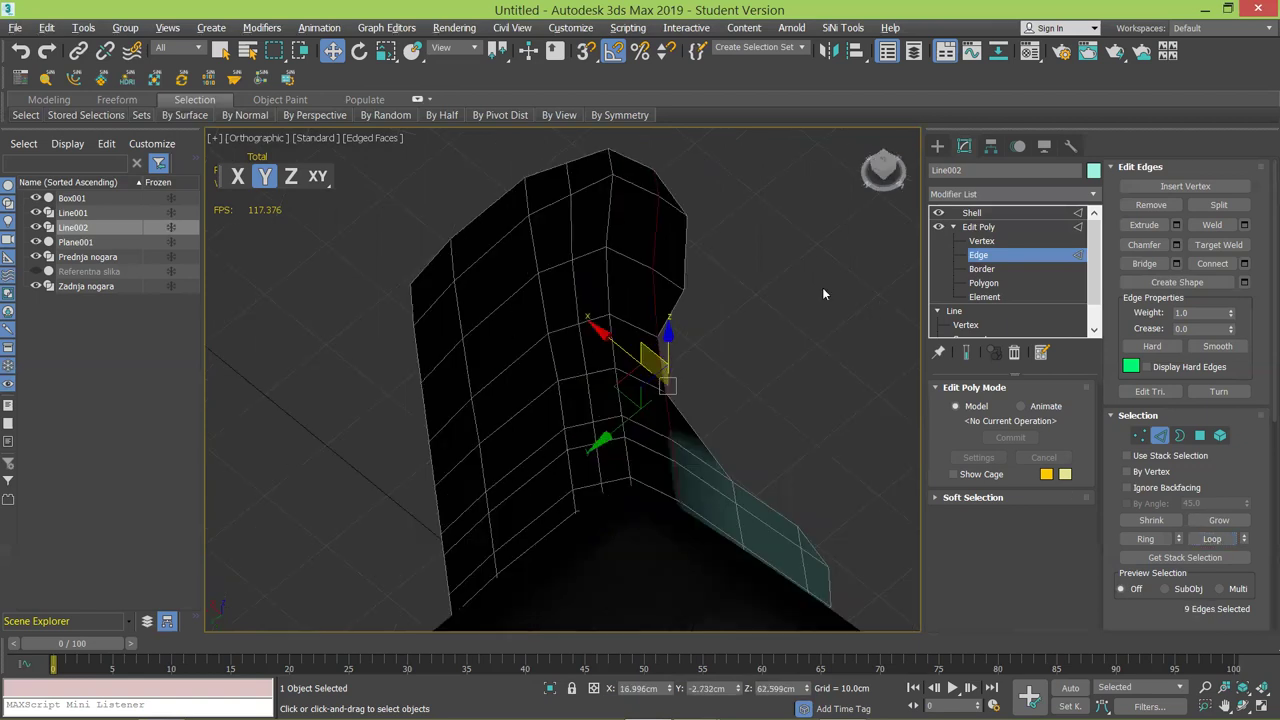
click(968, 352)
drag(614, 342, 633, 347)
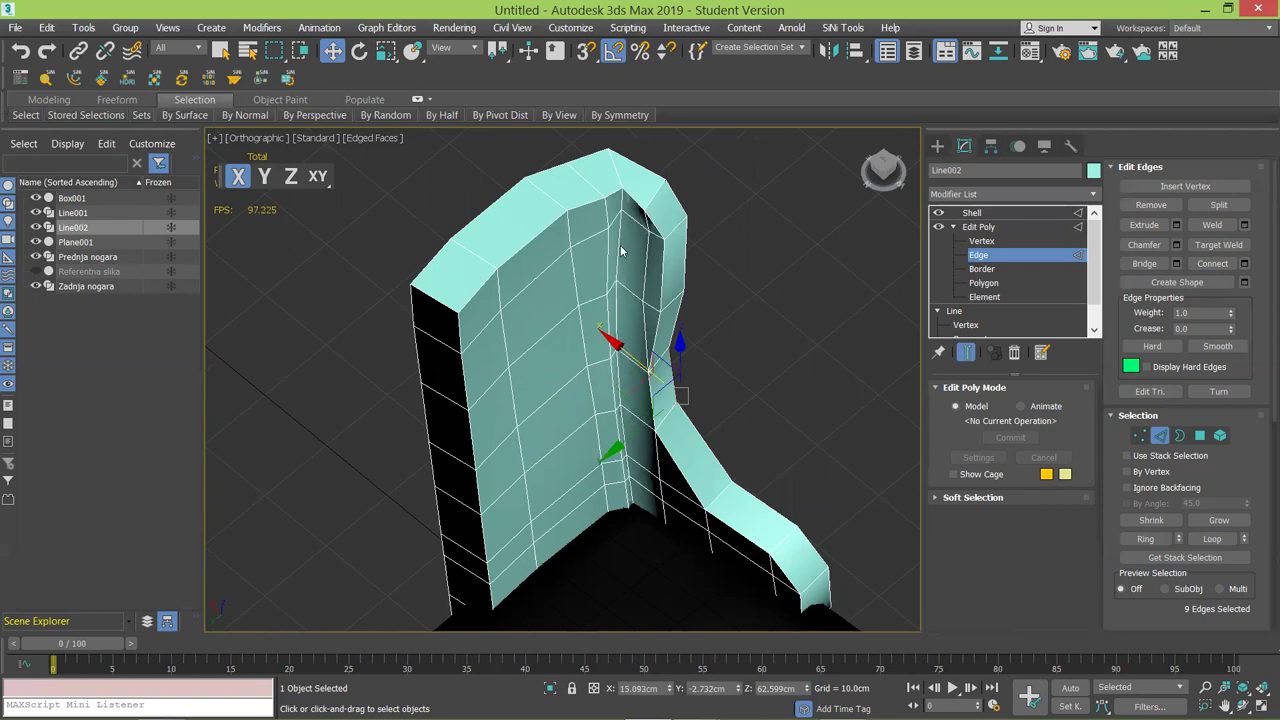
Select the vertical edge loop at the backrest's corner in Edit Poly and move it to about X 21.0 cm, Y -1.7 cm.
click(967, 356)
click(606, 226)
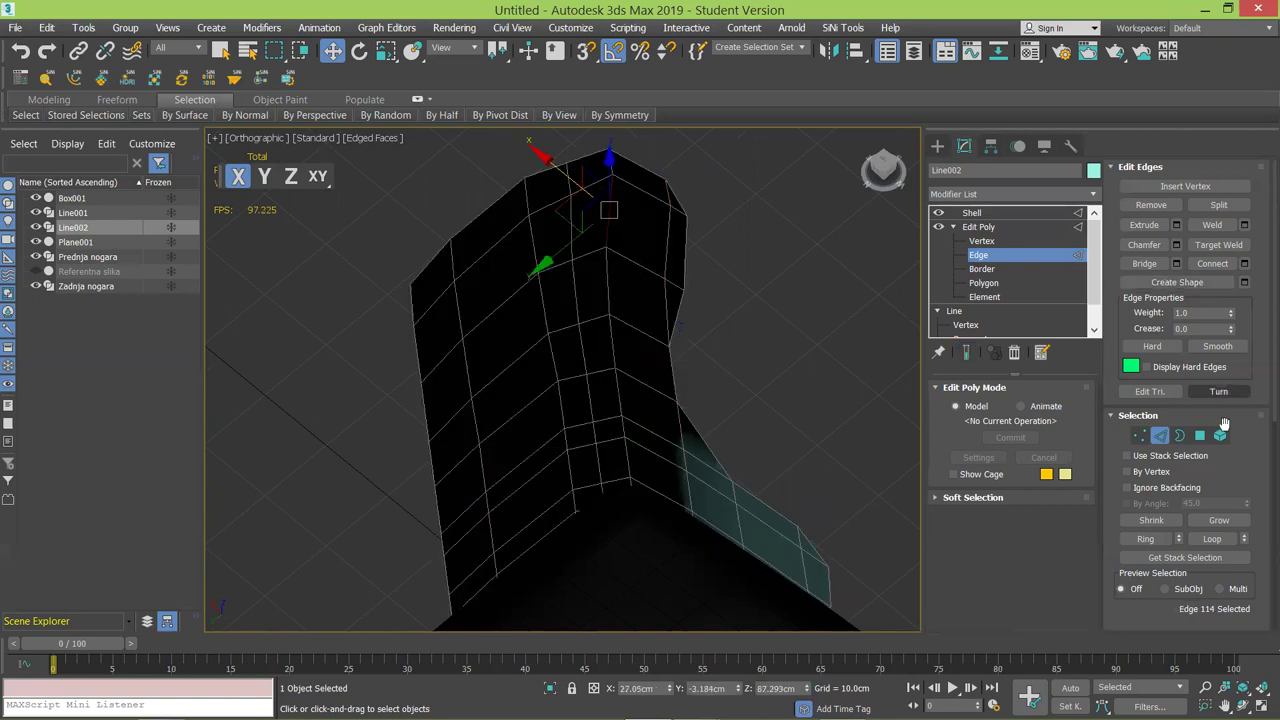
click(1212, 538)
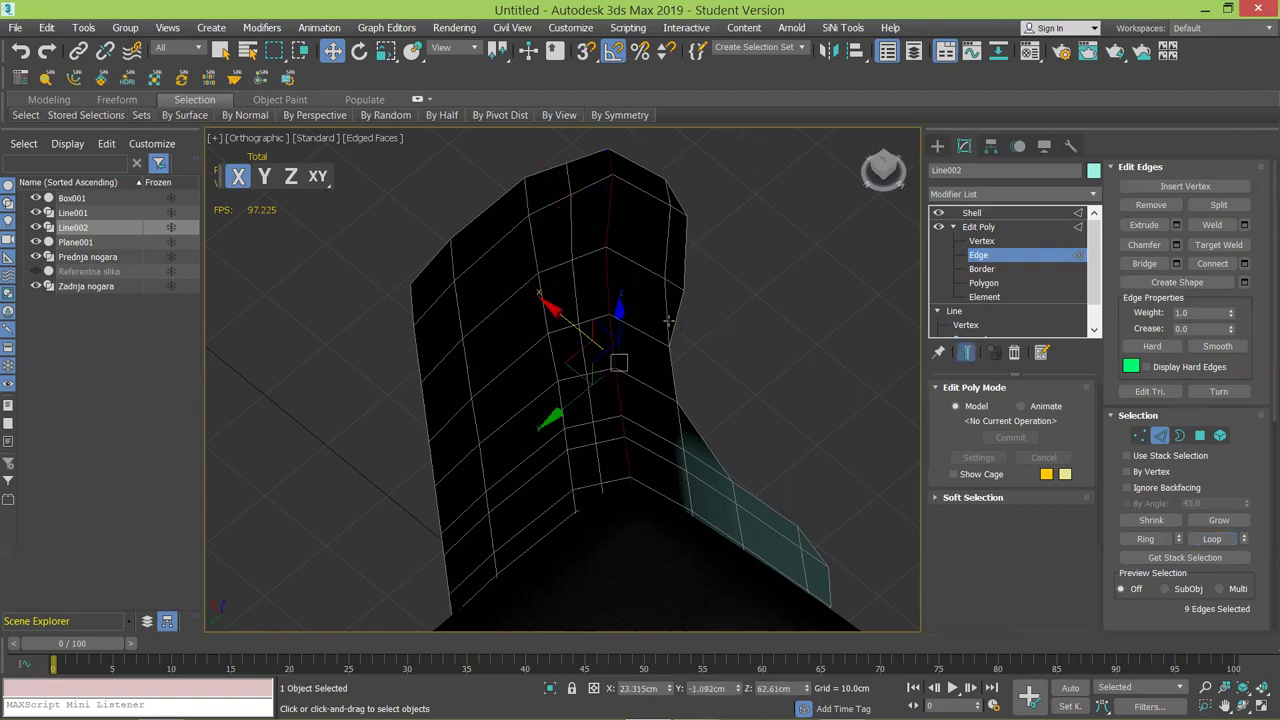
click(965, 353)
alt+middle_drag(576, 358, 547, 356)
key(2)
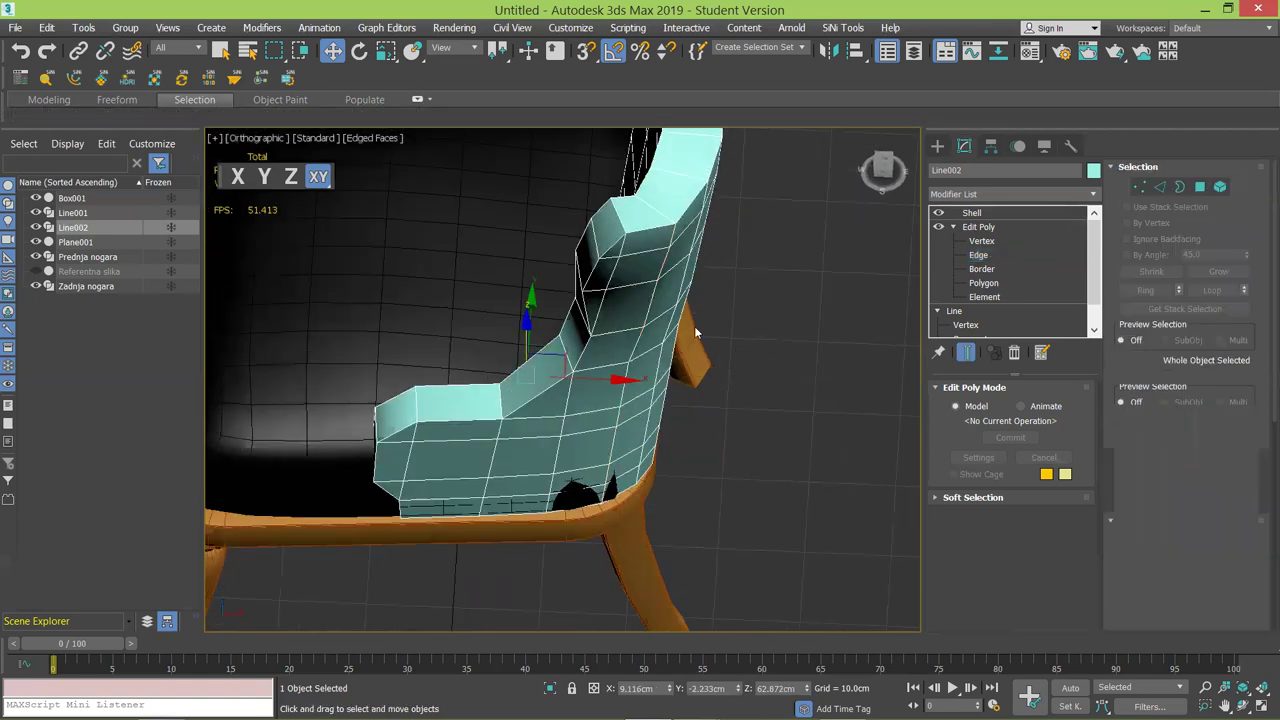
Add a TurboSmooth modifier with 1 iteration above Shell on the half backrest.
alt+middle_drag(560, 348, 676, 473)
middle_drag(593, 429, 525, 398)
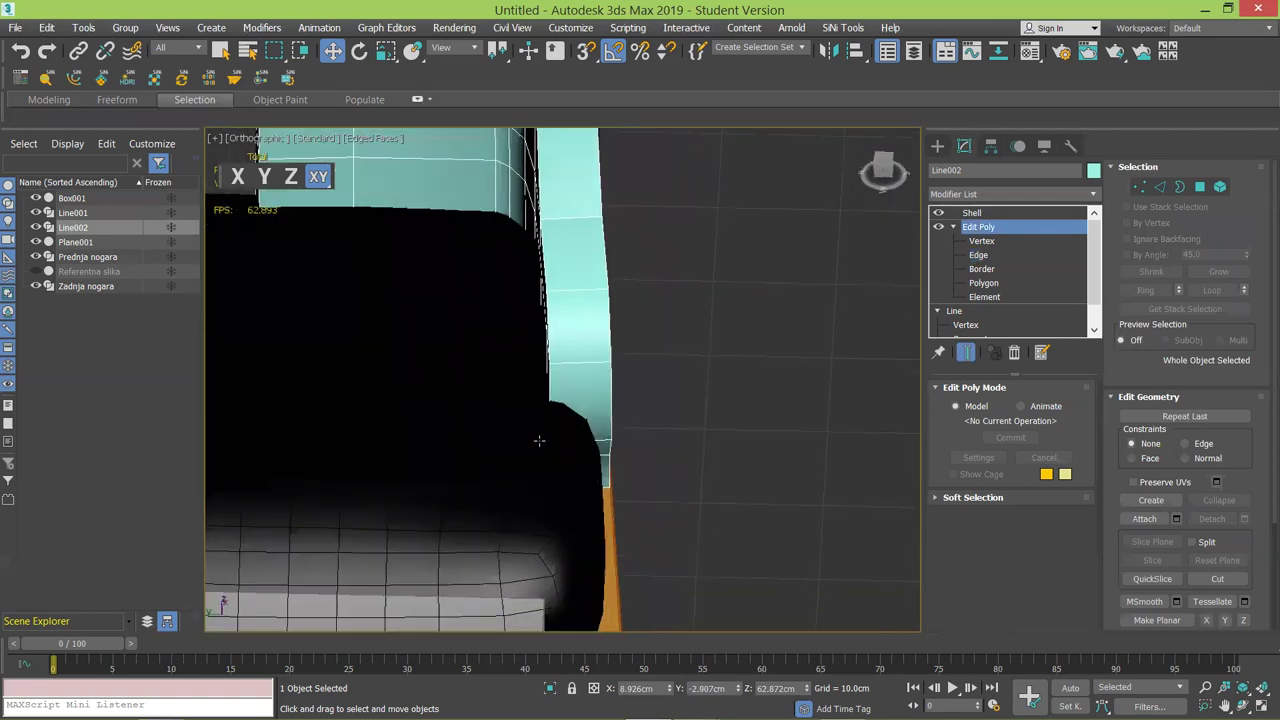
scroll(460, 405, down, 2)
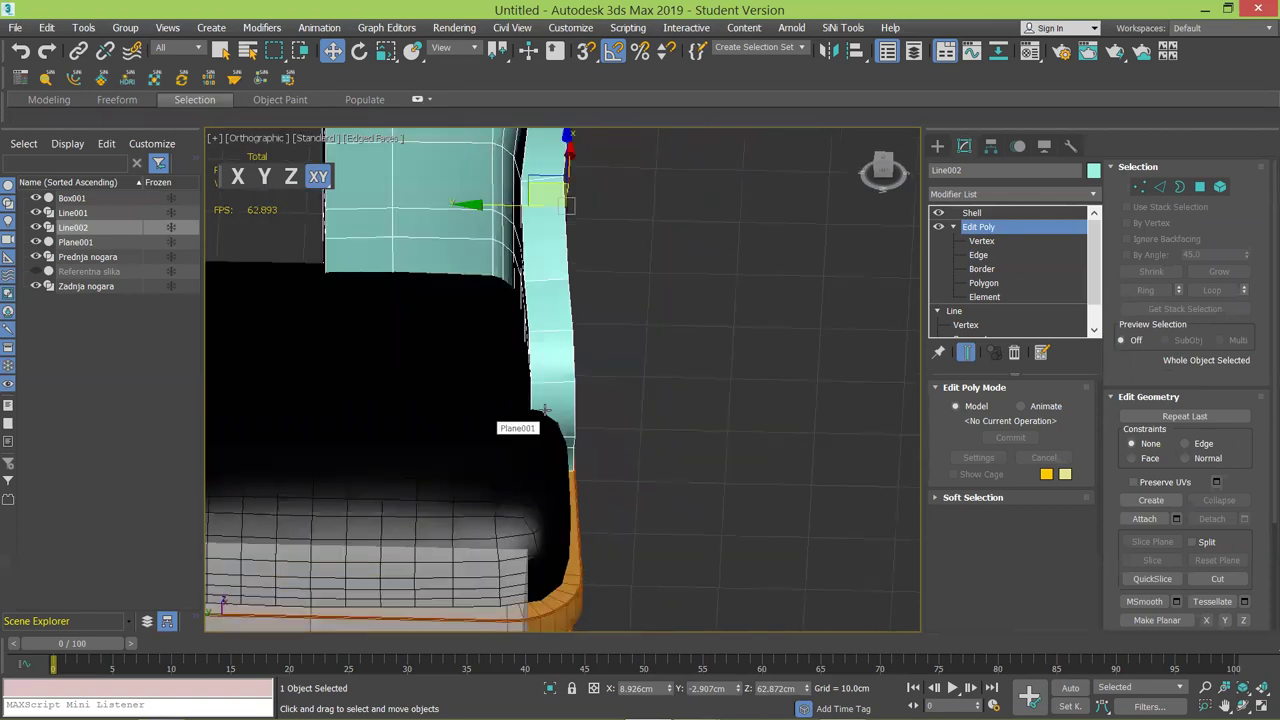
scroll(545, 410, down, 2)
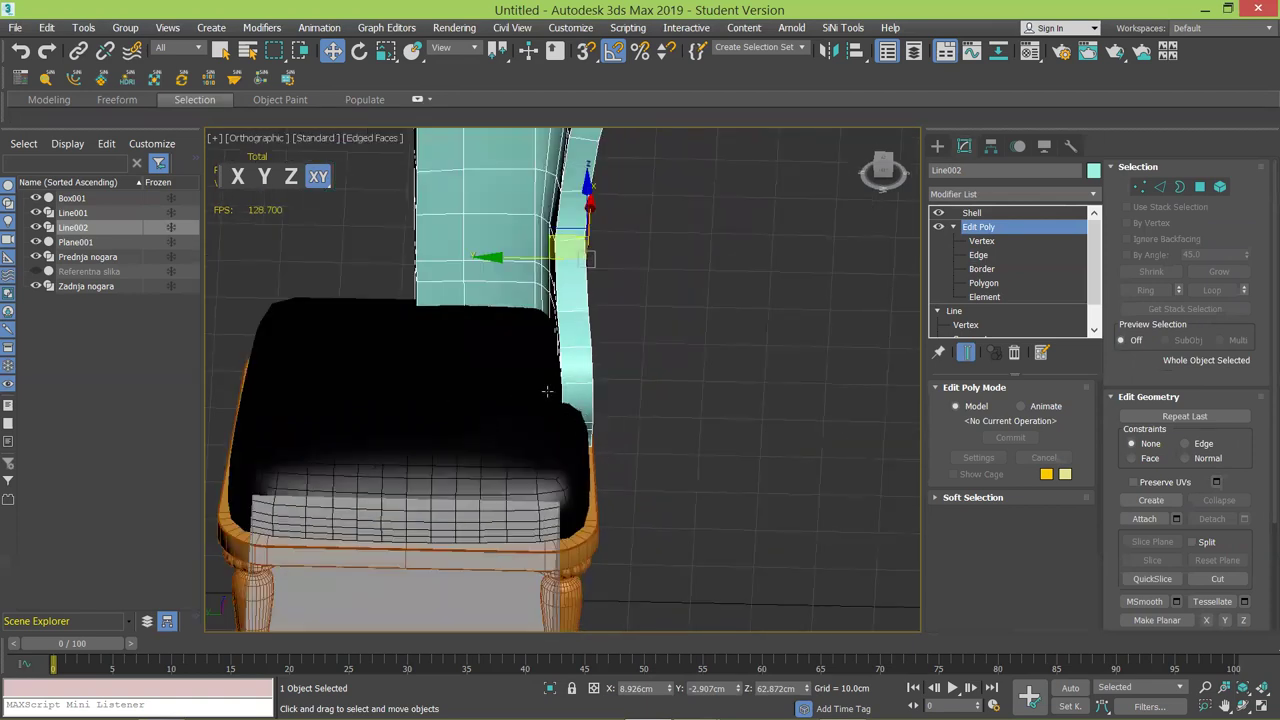
scroll(548, 365, down, 2)
middle_drag(547, 330, 470, 375)
scroll(510, 368, up, 2)
click(986, 213)
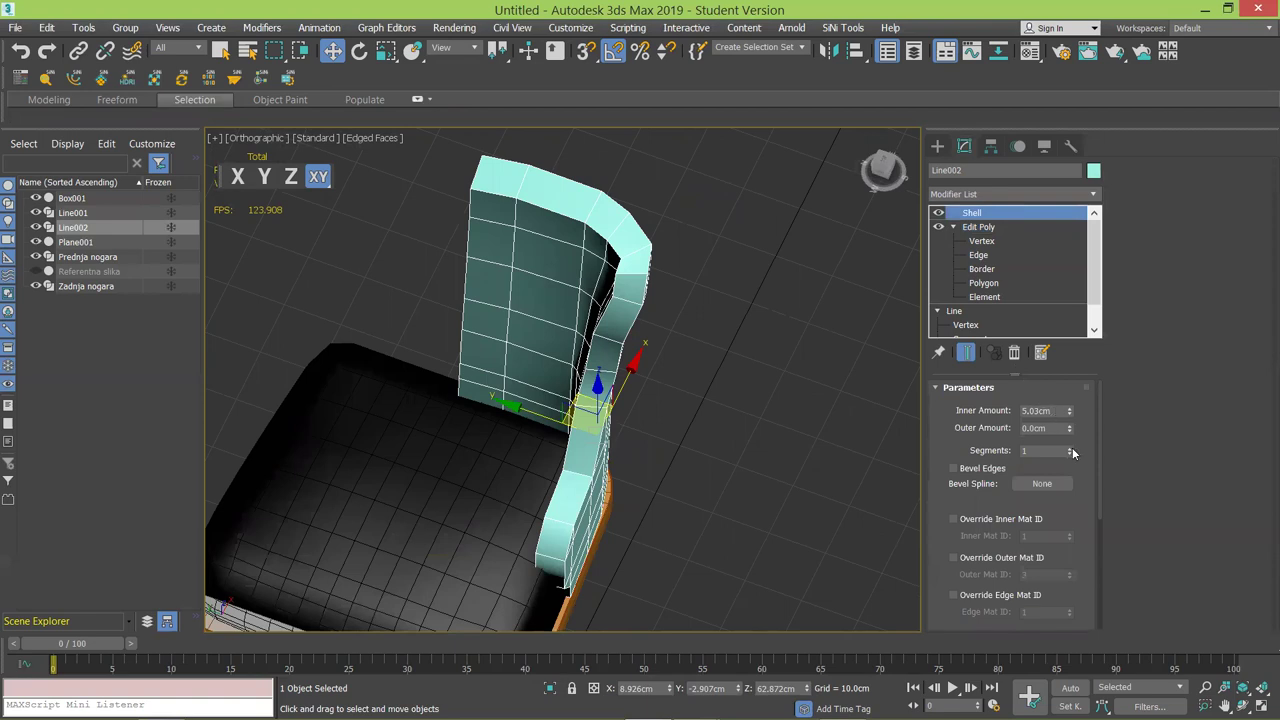
click(1050, 194)
drag(1100, 323, 1092, 602)
click(975, 377)
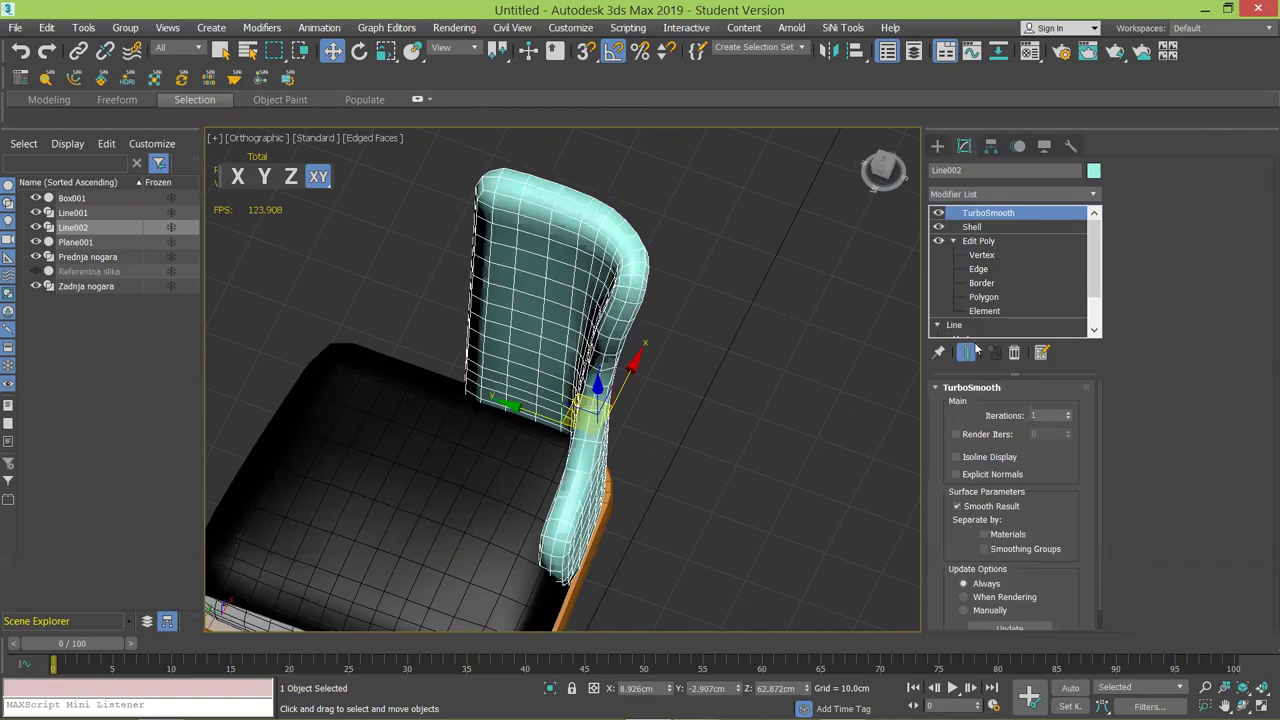
mouse_move(554, 522)
alt+middle_down()
mouse_move(578, 499)
mouse_move(578, 565)
mouse_move(561, 517)
alt+middle_up()
Compare the smoothed backrest with the classic chair photo and delete its TurboSmooth modifier.
key(alt+Tab)
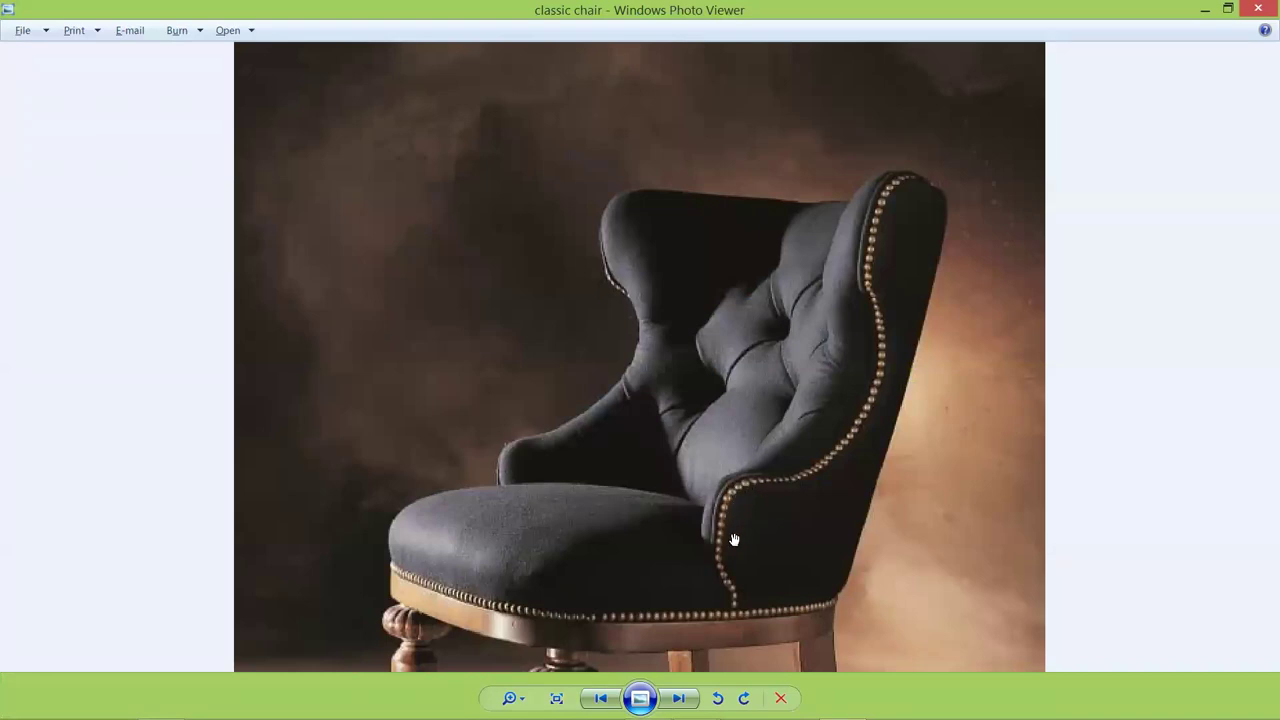
key(alt+Tab)
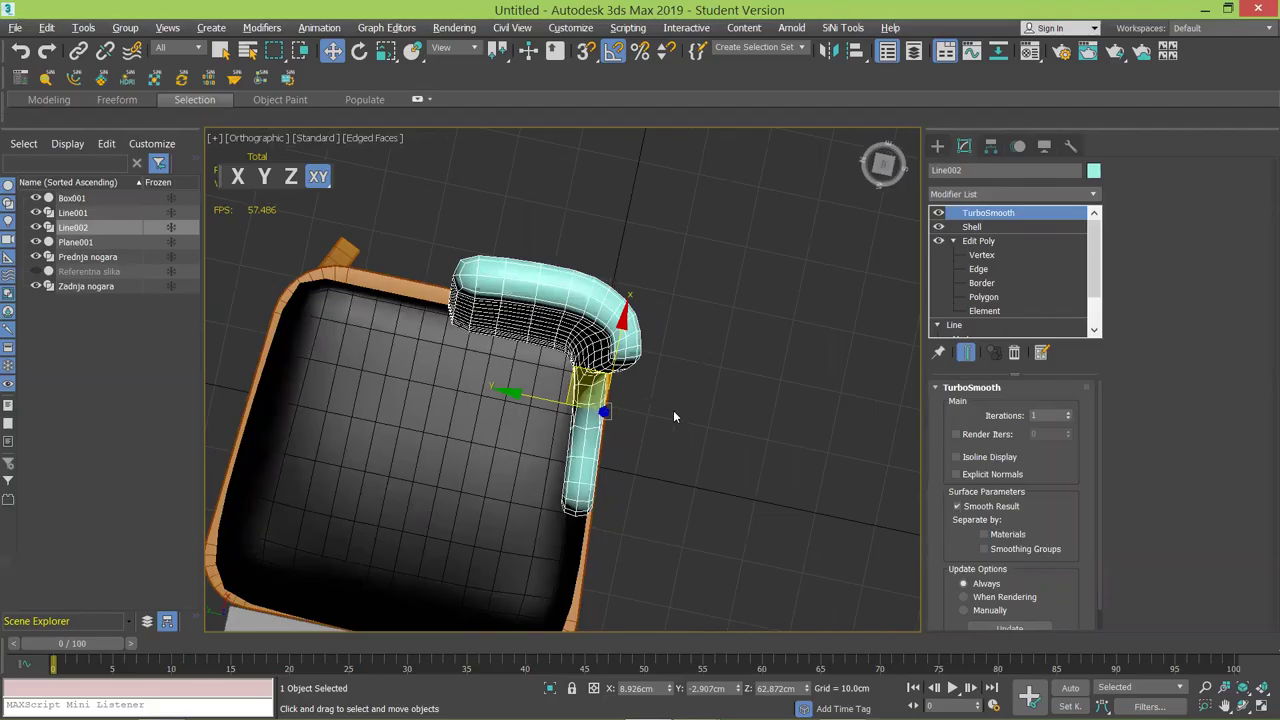
right_click(982, 214)
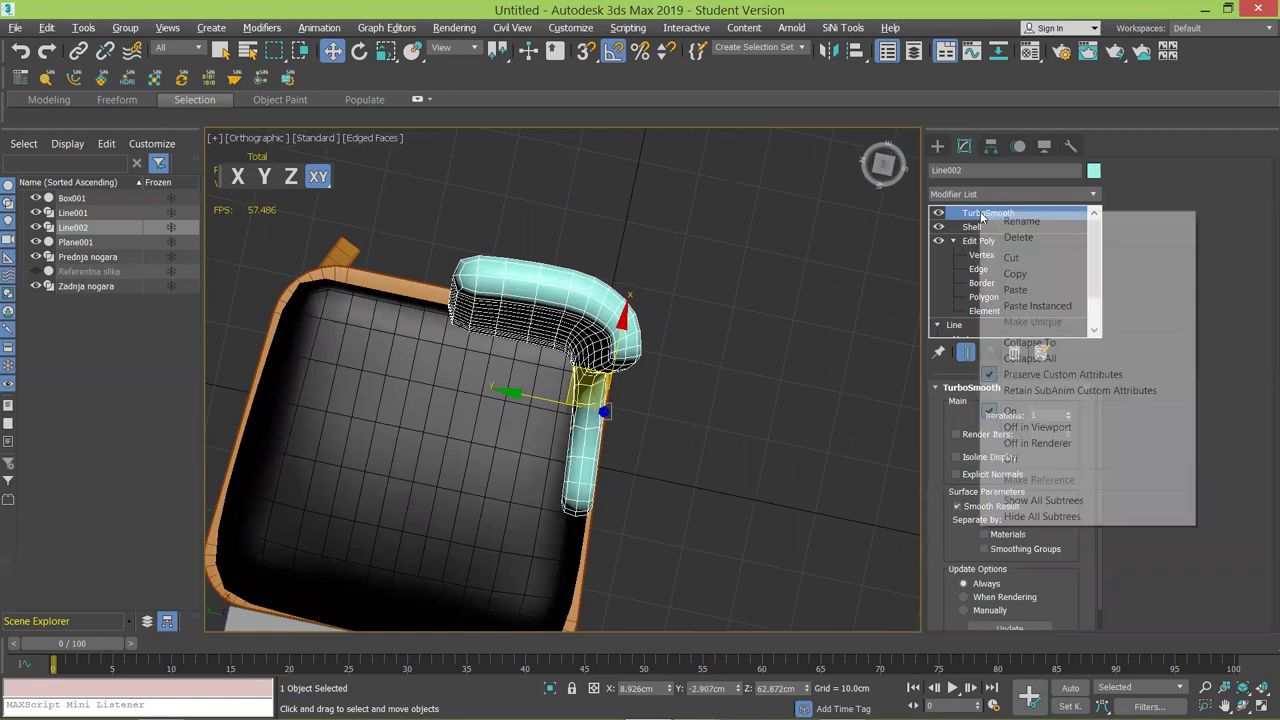
click(1005, 231)
Add a Symmetry modifier above Shell on the half backrest and set its mirror axis to Z.
click(1034, 195)
scroll(1093, 243, down, 15)
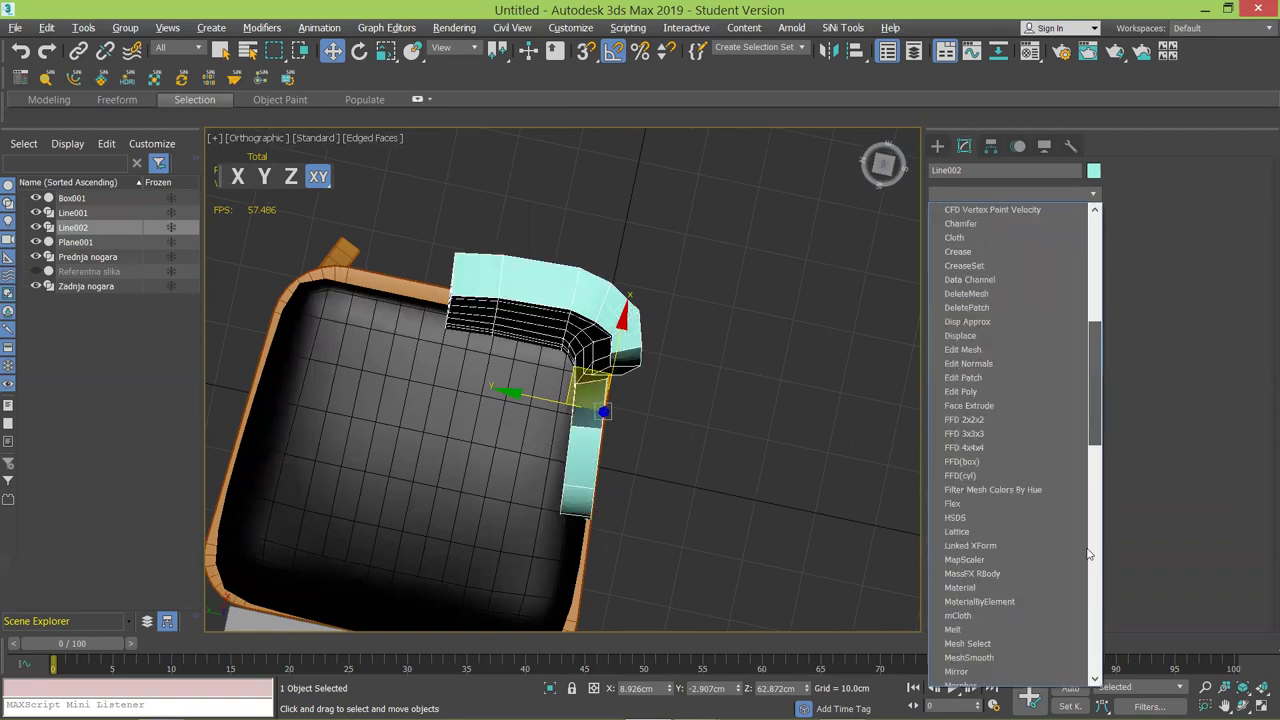
click(978, 337)
alt+middle_drag(653, 349, 704, 425)
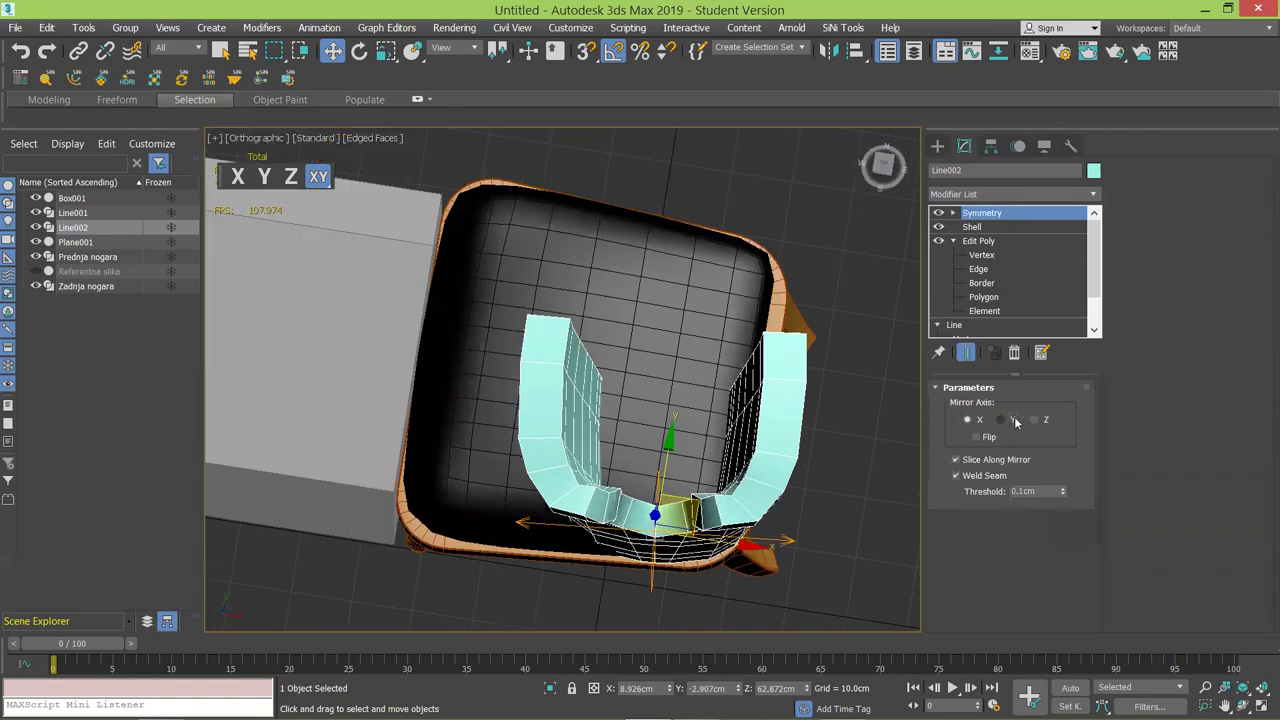
click(1002, 420)
click(1040, 421)
alt+middle_drag(706, 366, 746, 340)
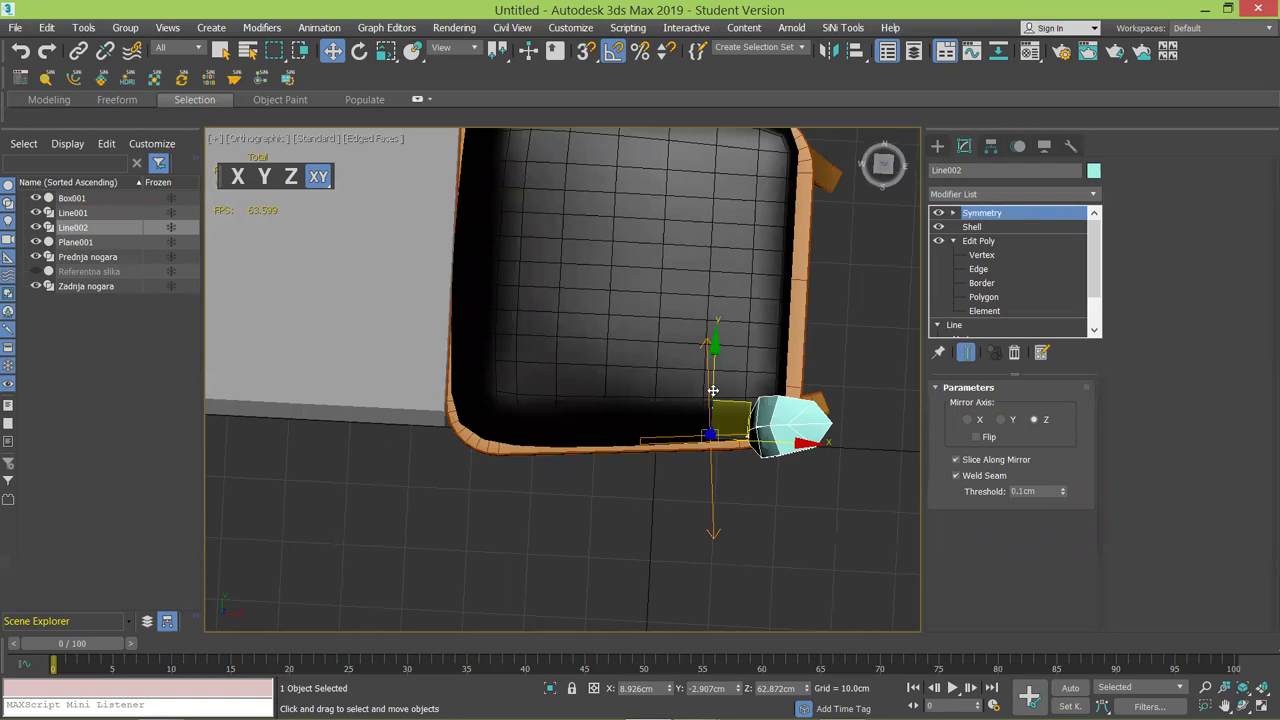
Move the Symmetry modifier's mirror plane along Y to about 20.9 cm so both backrest halves meet.
click(954, 213)
click(980, 227)
drag(713, 322, 714, 200)
middle_drag(691, 300, 672, 352)
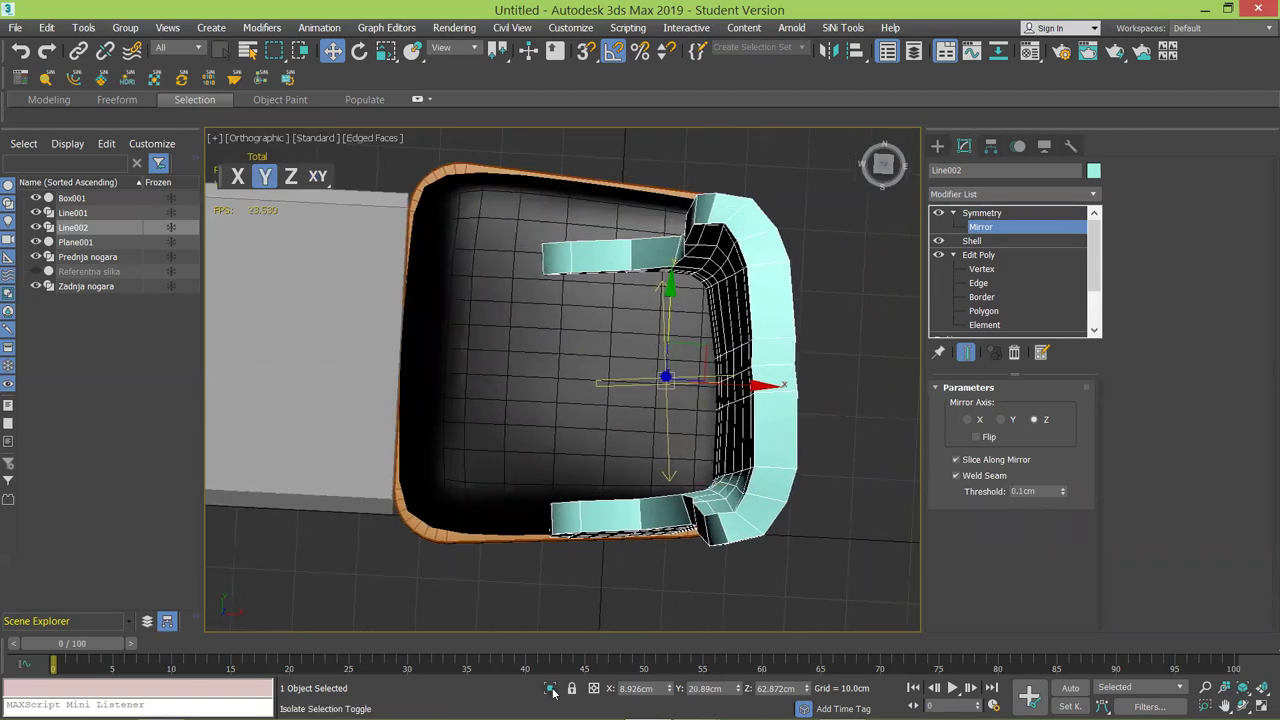
Rotate the Symmetry mirror plane slightly about Z in the top view to straighten the mirrored half.
key(t)
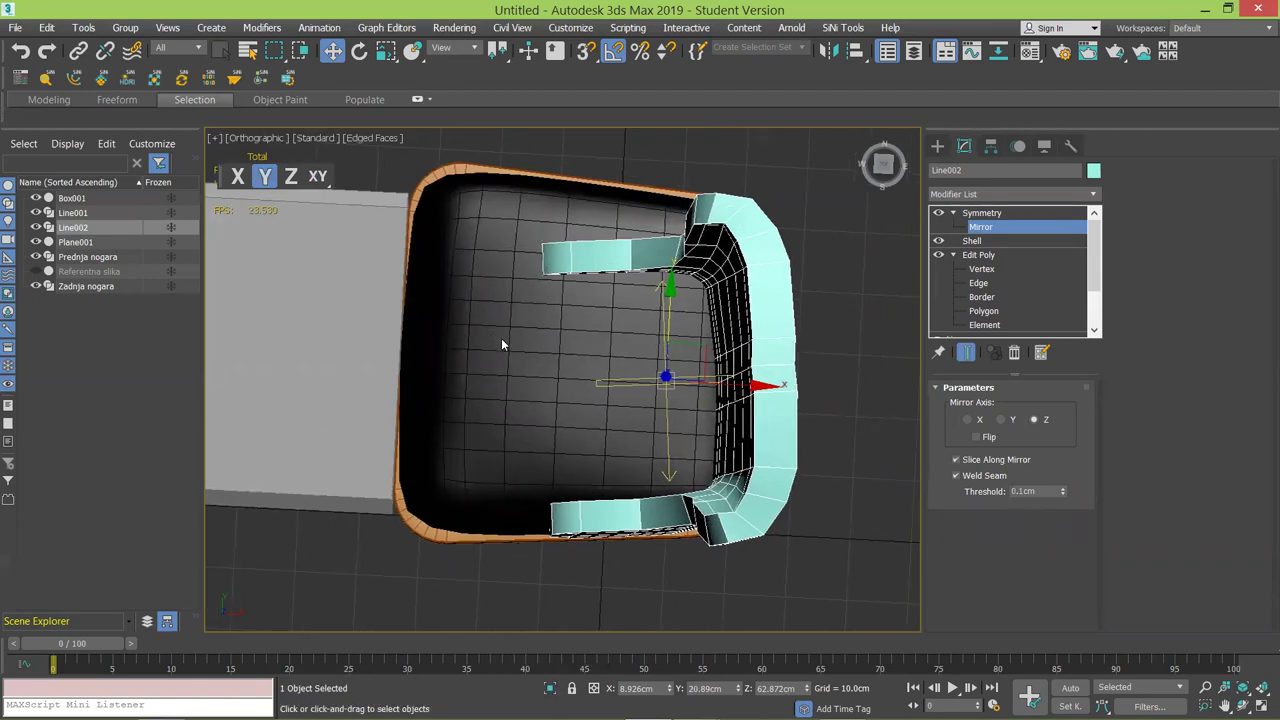
scroll(645, 367, up, 2)
scroll(616, 419, down, 1)
scroll(689, 380, down, 3)
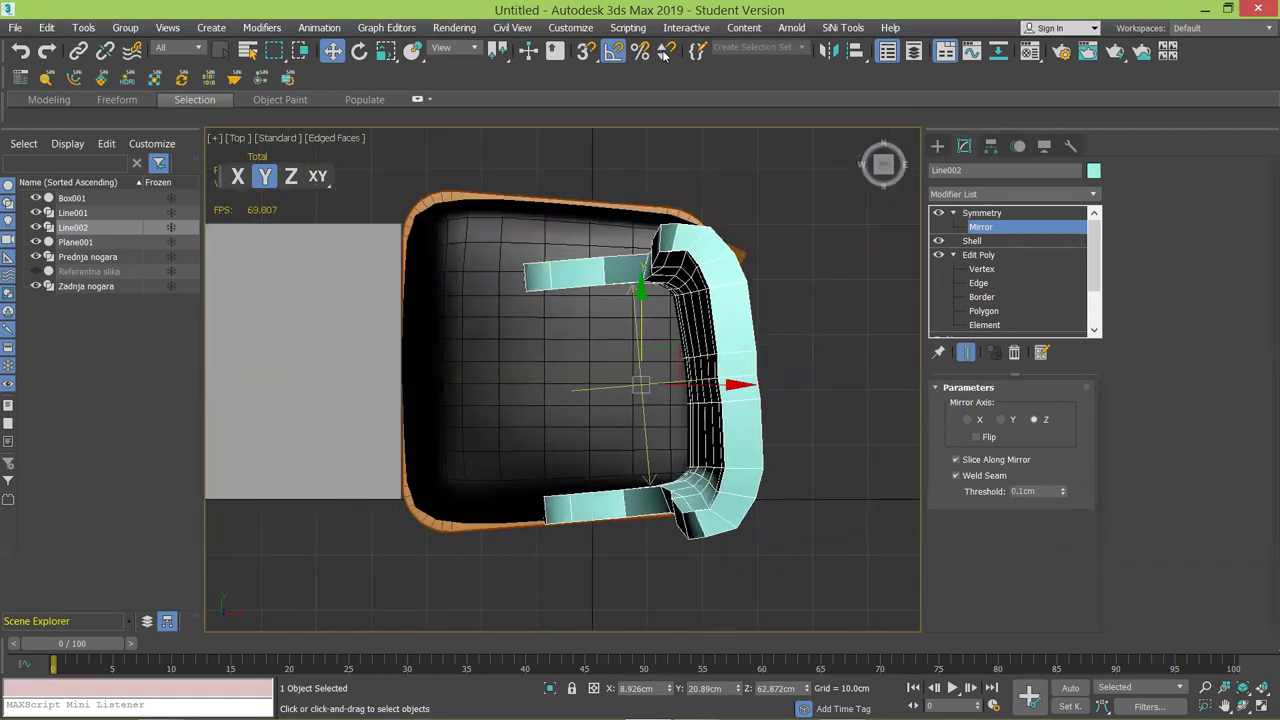
key(e)
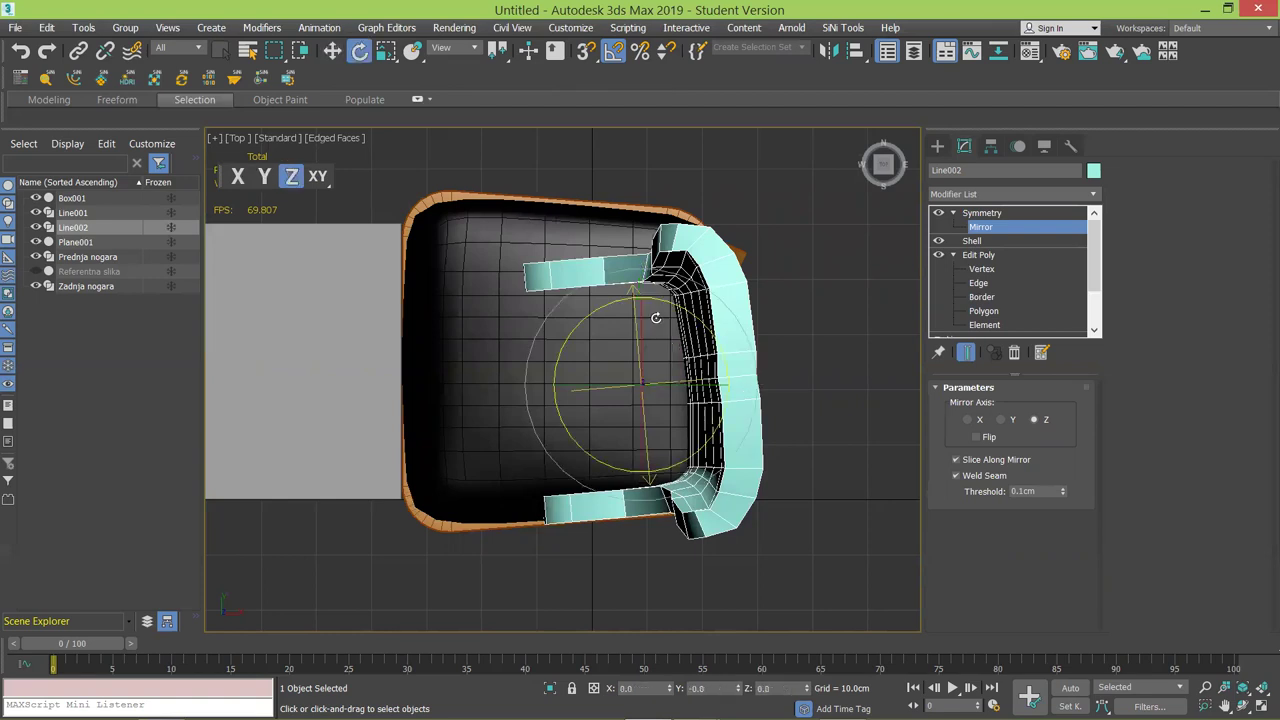
drag(666, 298, 669, 298)
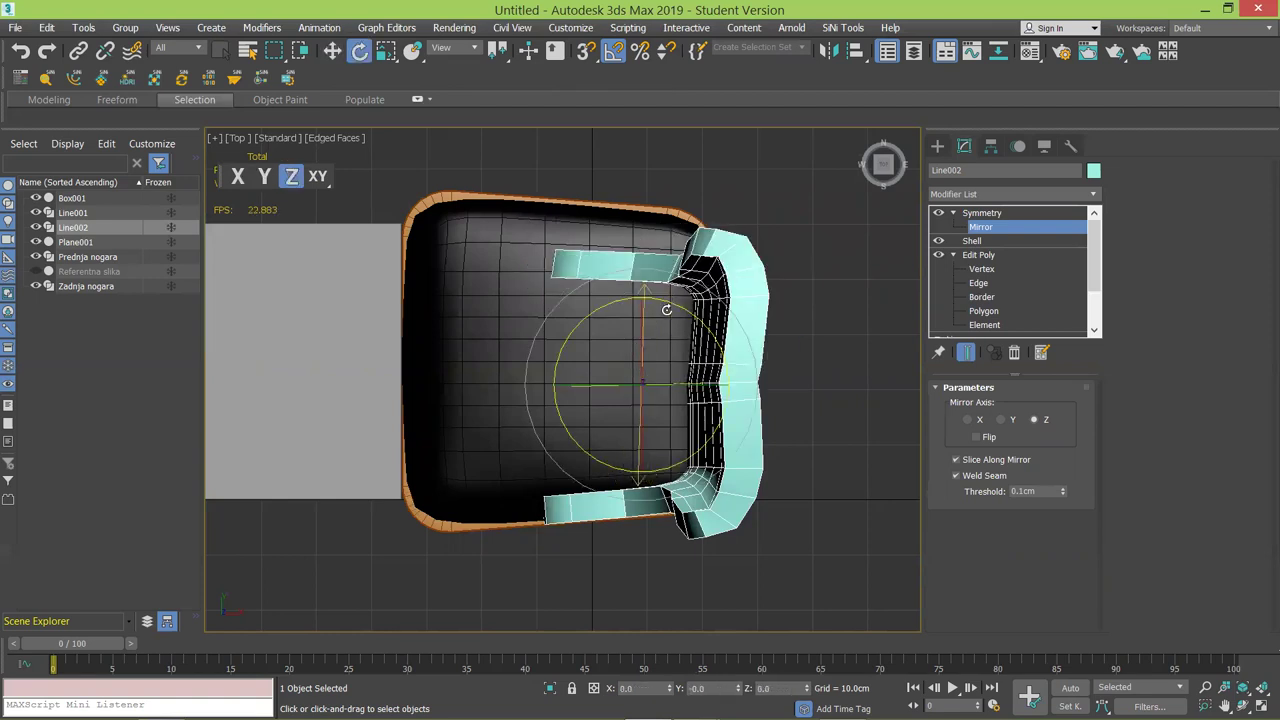
key(w)
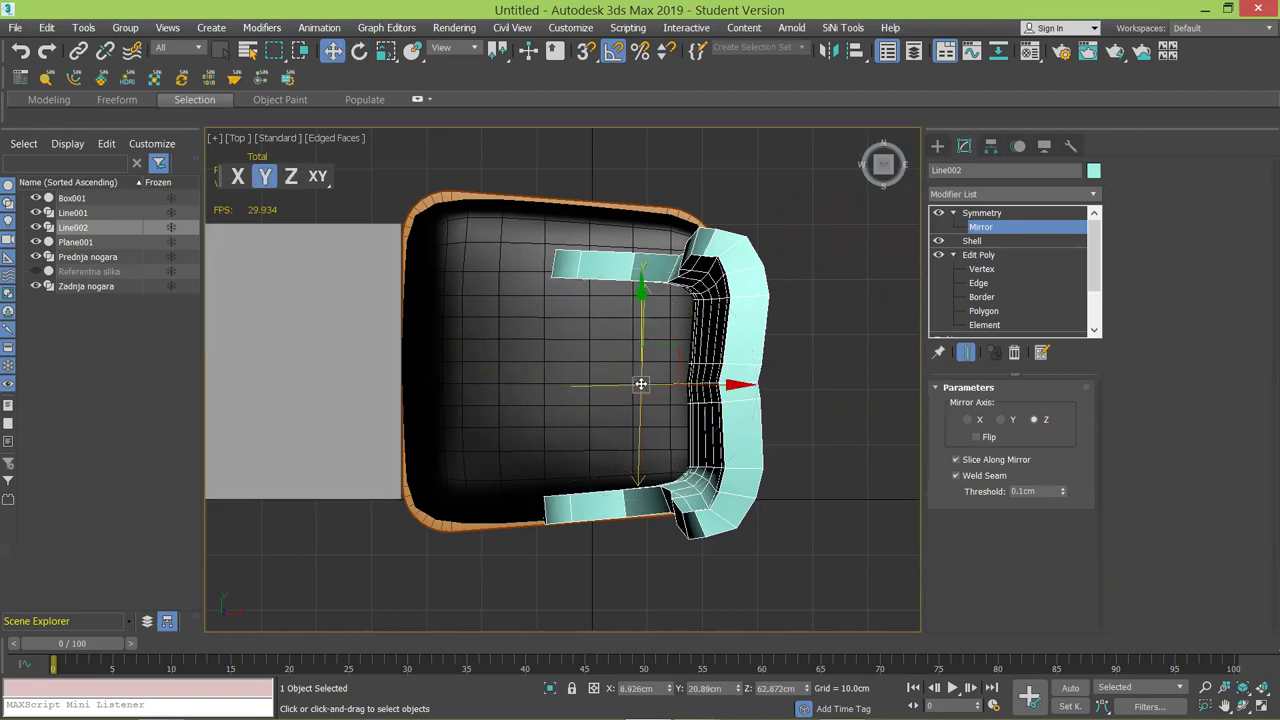
Turn on snapping and snap the Symmetry mirror plane to the midpoint of the grey box's outer edge, at about Y 24.9 cm.
scroll(684, 370, up, 6)
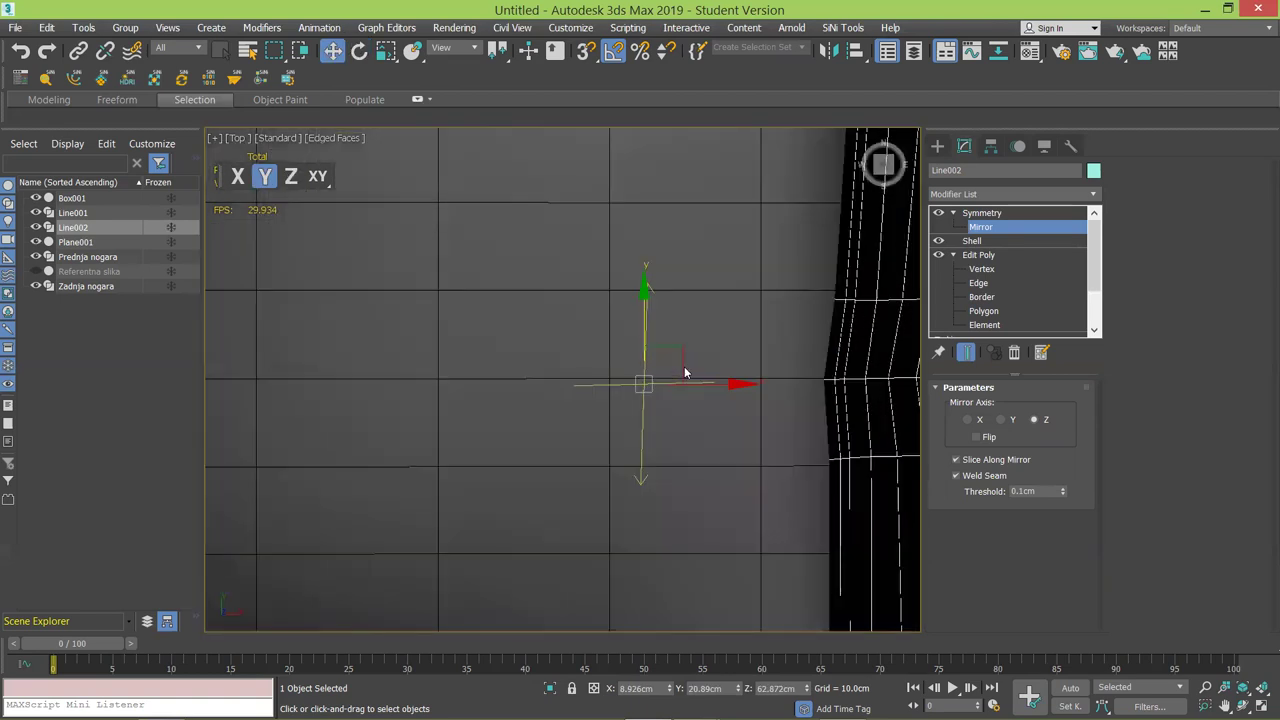
scroll(685, 373, down, 4)
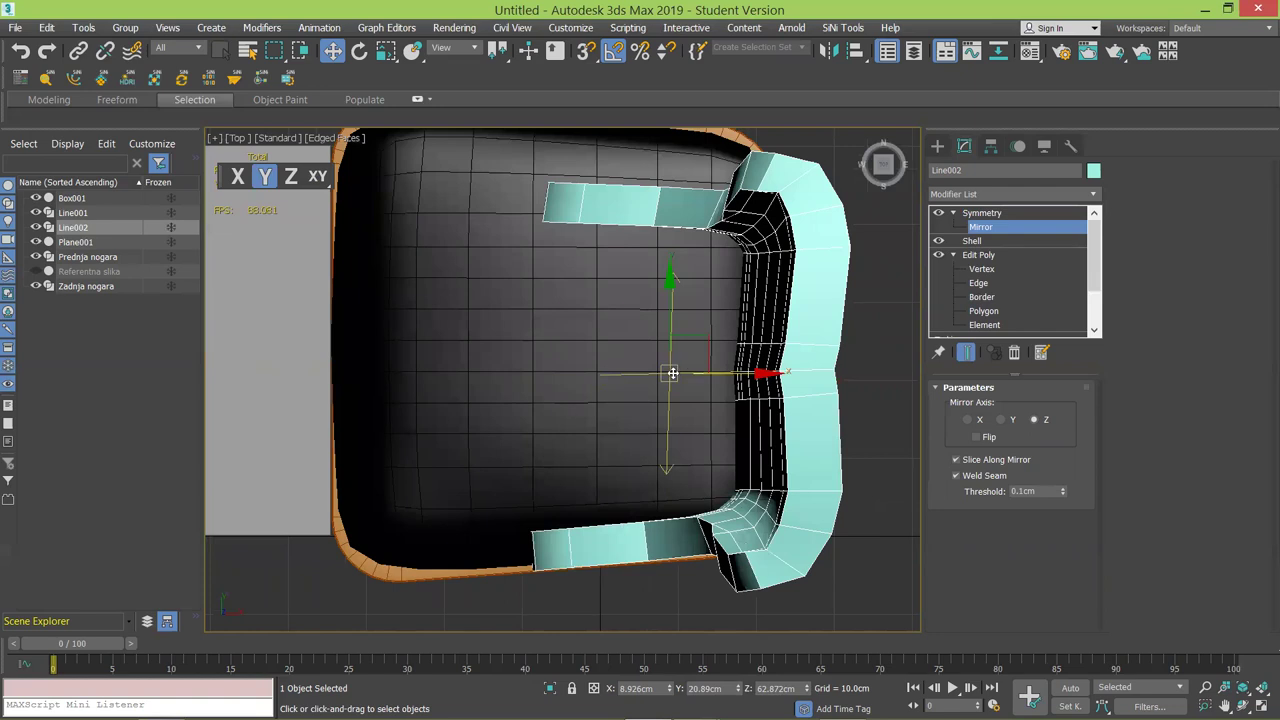
scroll(706, 342, down, 2)
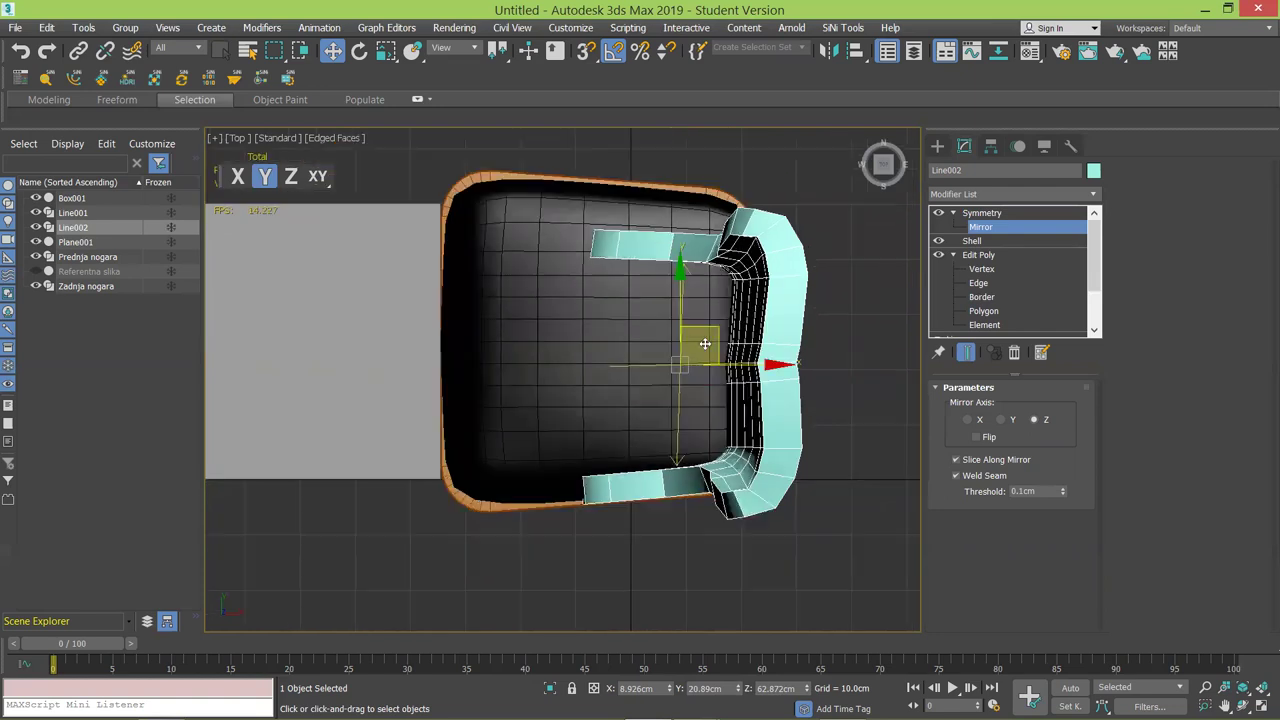
key(s)
drag(680, 362, 300, 334)
scroll(385, 338, down, 1)
middle_drag(736, 356, 440, 368)
middle_drag(551, 401, 808, 105)
scroll(660, 405, up, 2)
alt+middle_drag(586, 446, 610, 420)
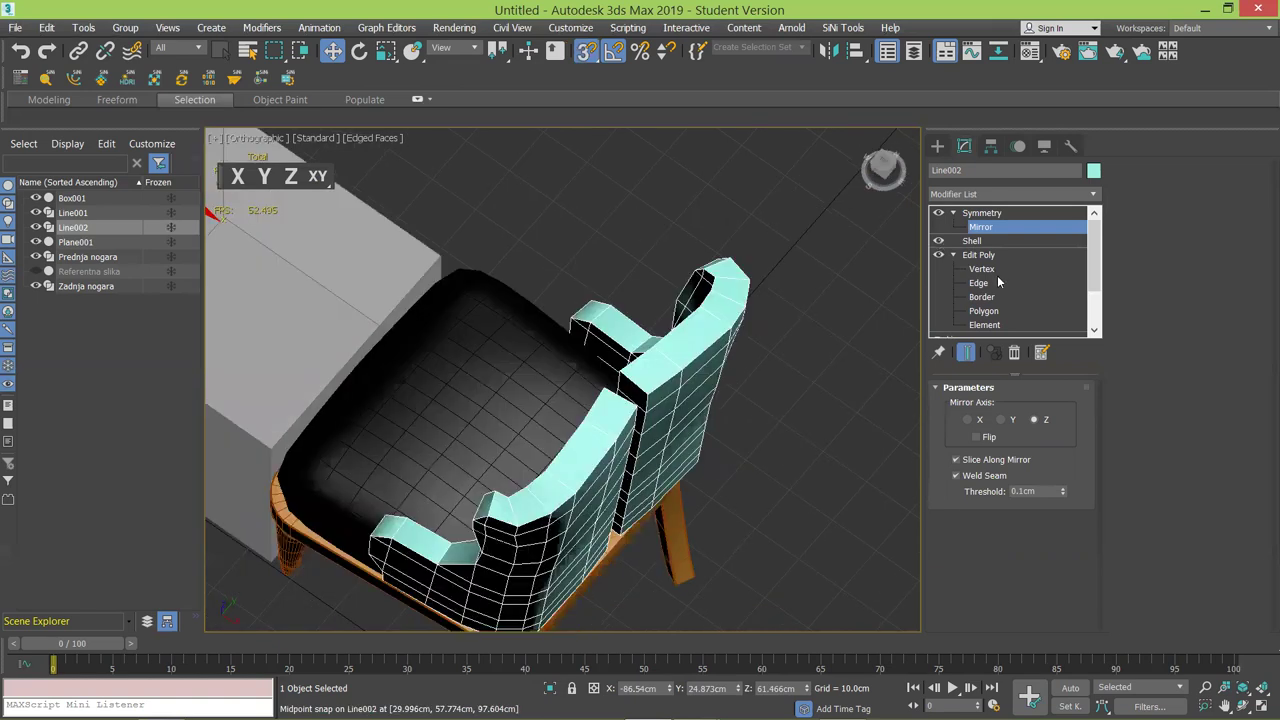
Select the open vertical edges at the back's middle in Edit Poly, move them along Y to about 30.2 cm and adjust them along X.
click(980, 284)
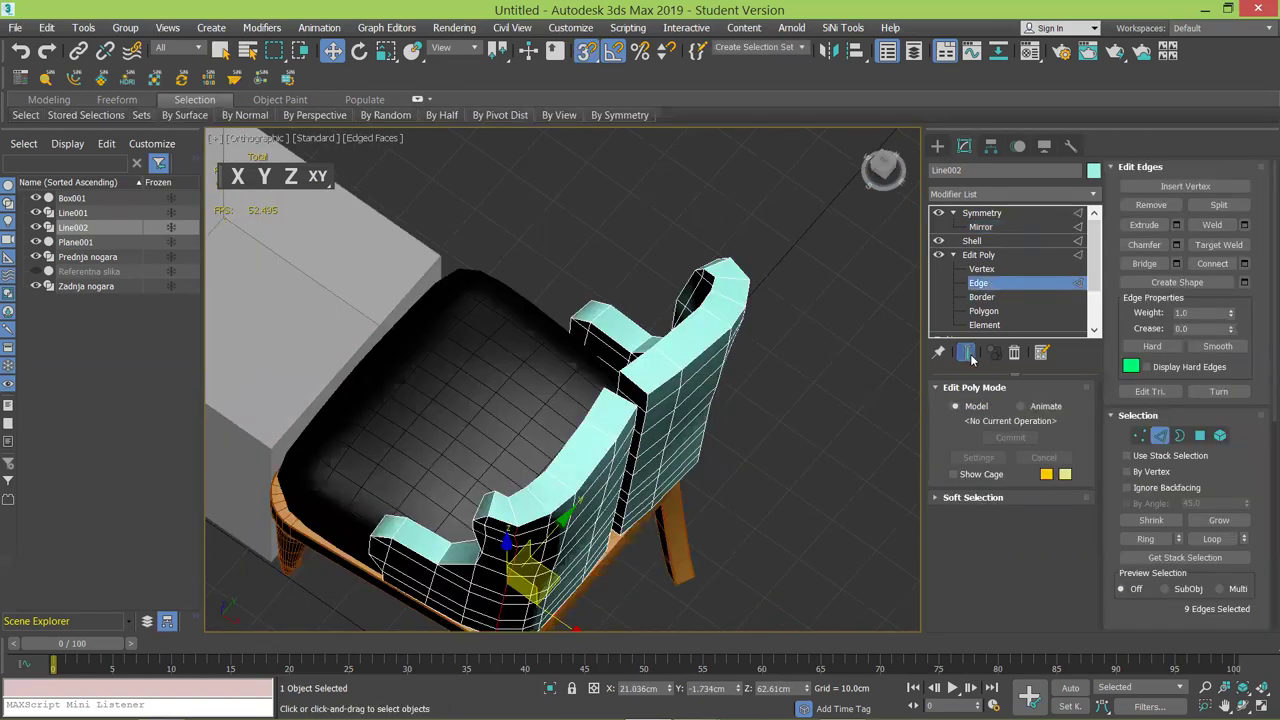
click(966, 352)
alt+middle_drag(530, 433, 650, 382)
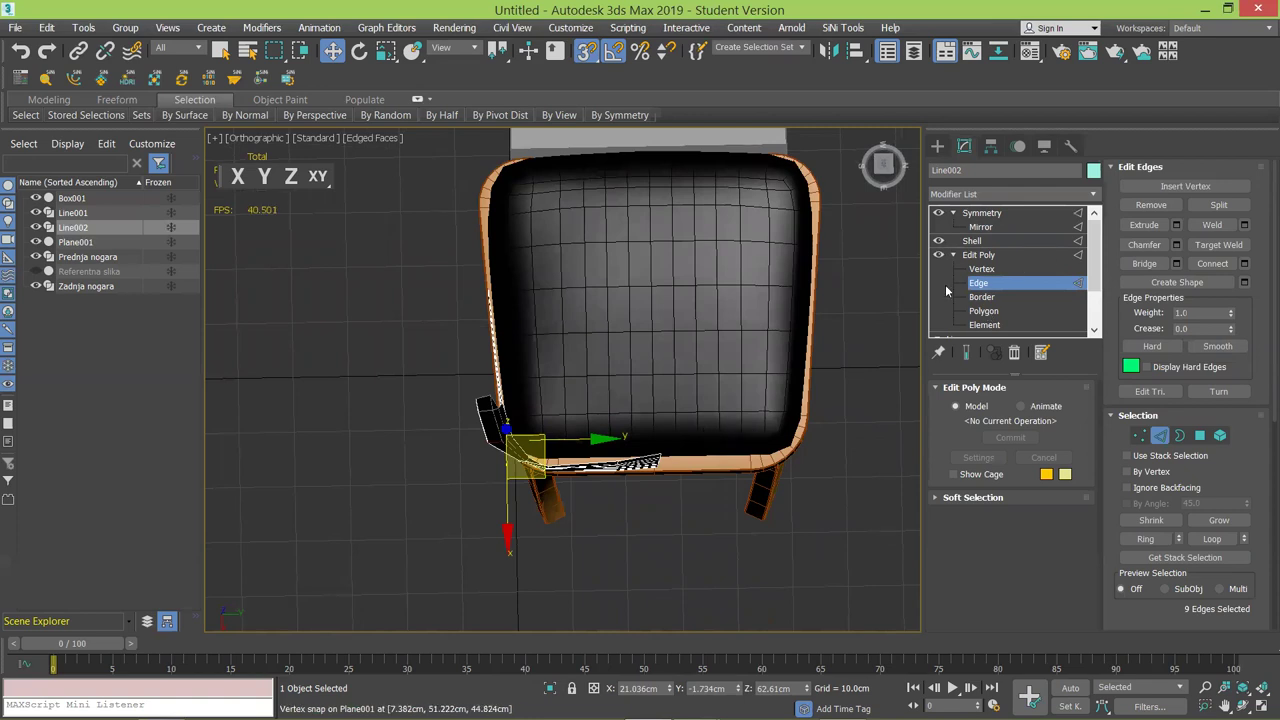
key(s)
drag(649, 419, 700, 541)
click(966, 352)
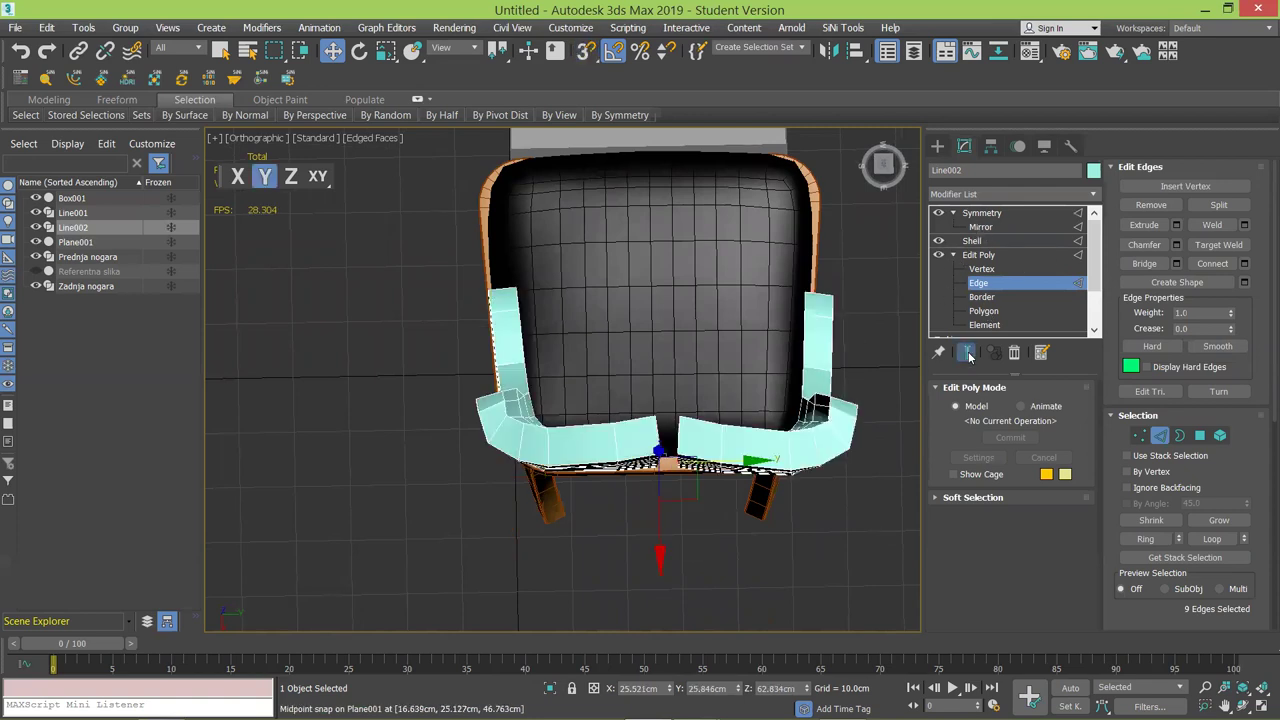
drag(742, 462, 766, 462)
alt+middle_drag(766, 462, 628, 418)
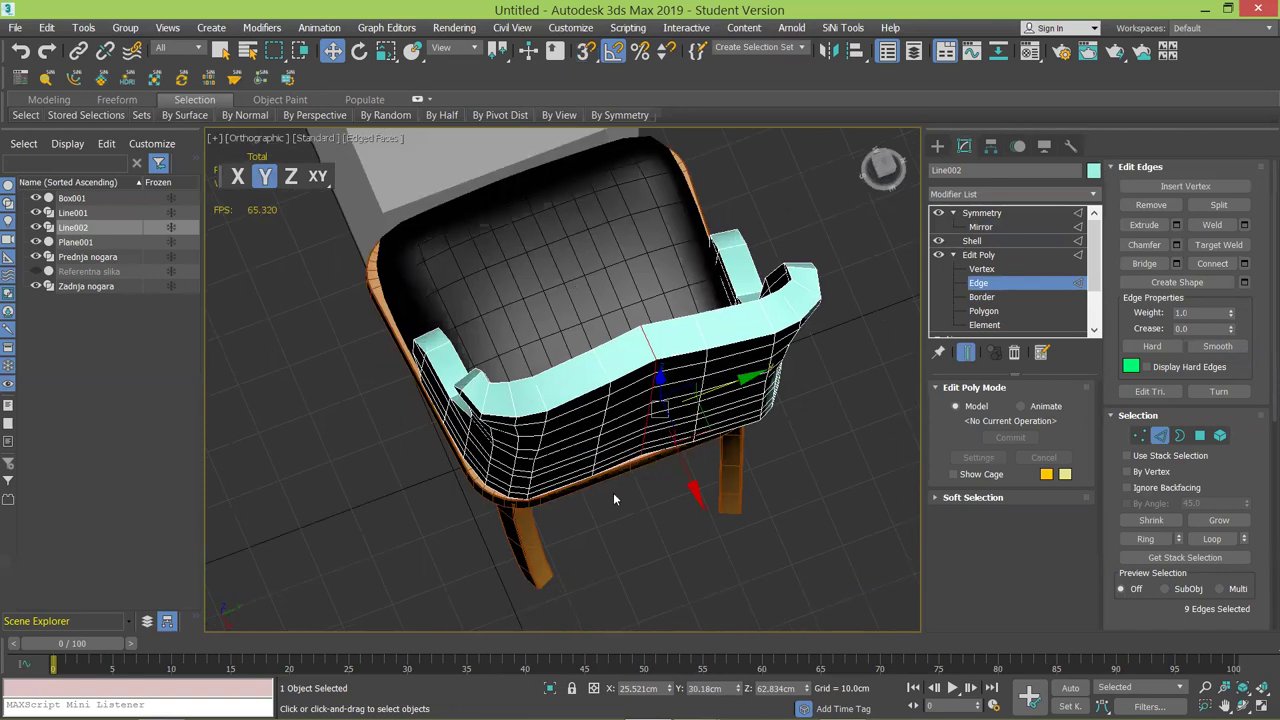
scroll(655, 446, up, 2)
mouse_move(693, 465)
mouse_down()
mouse_move(649, 492)
mouse_move(690, 475)
mouse_up()
Select the vertical edge loop beside the back panel's centre seam and move it along X to about 26.6 cm.
click(570, 469)
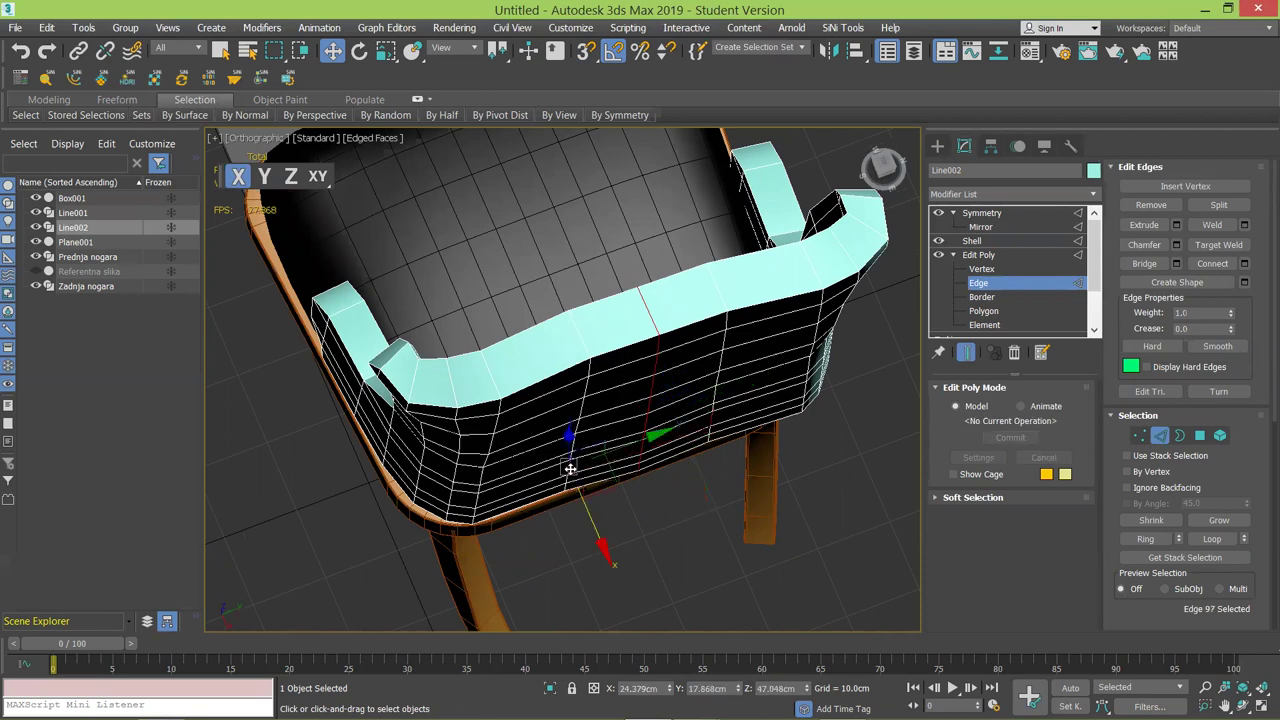
click(1213, 539)
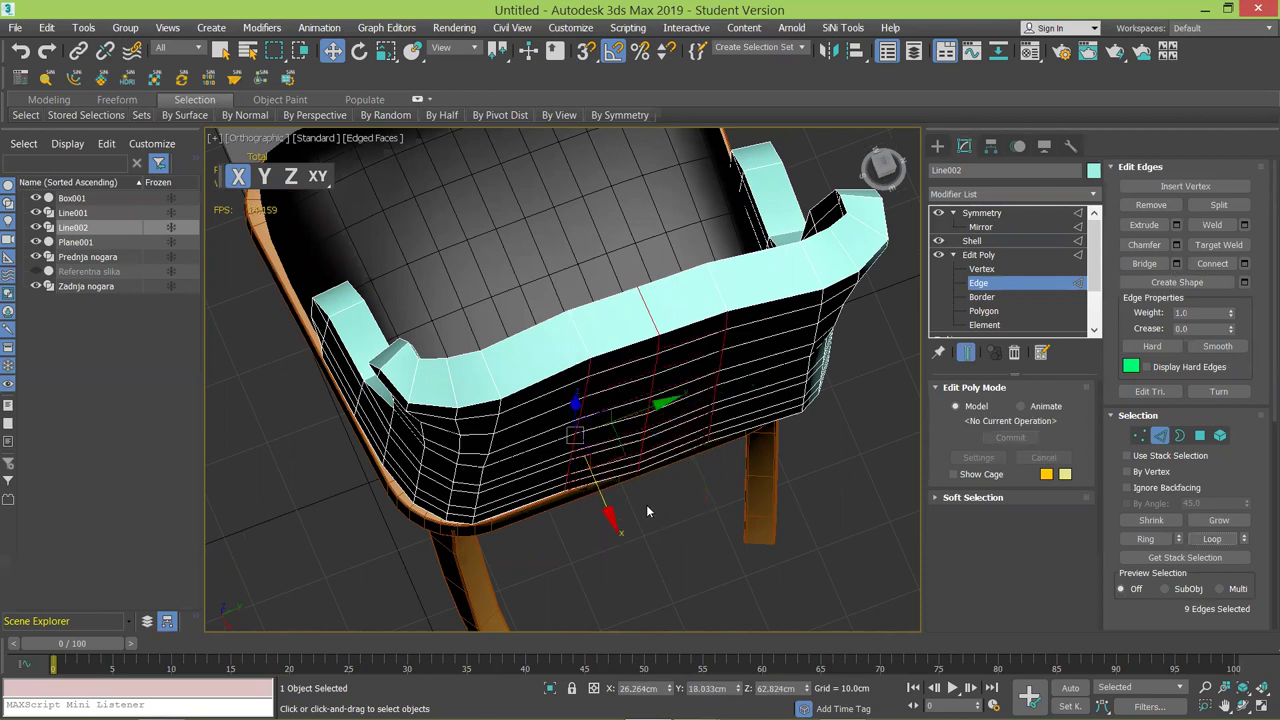
drag(605, 505, 612, 505)
alt+middle_drag(612, 505, 612, 375)
scroll(708, 314, down, 3)
scroll(611, 375, up, 2)
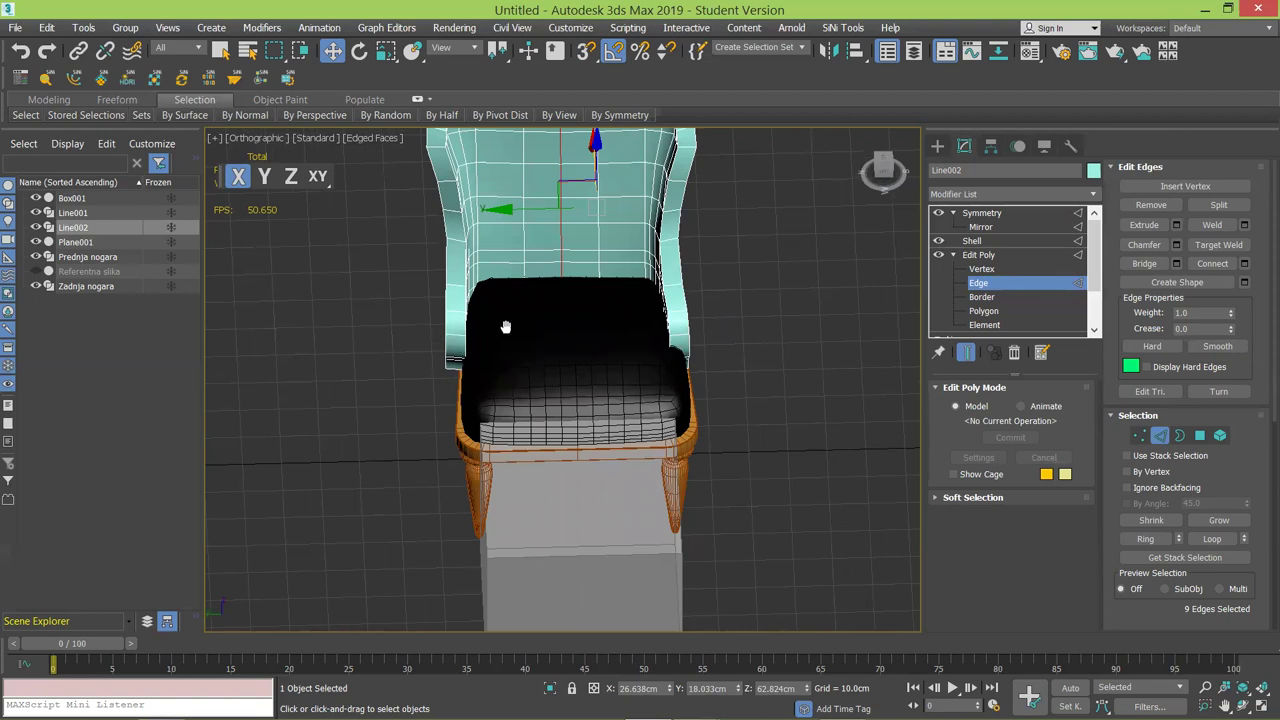
scroll(503, 330, down, 4)
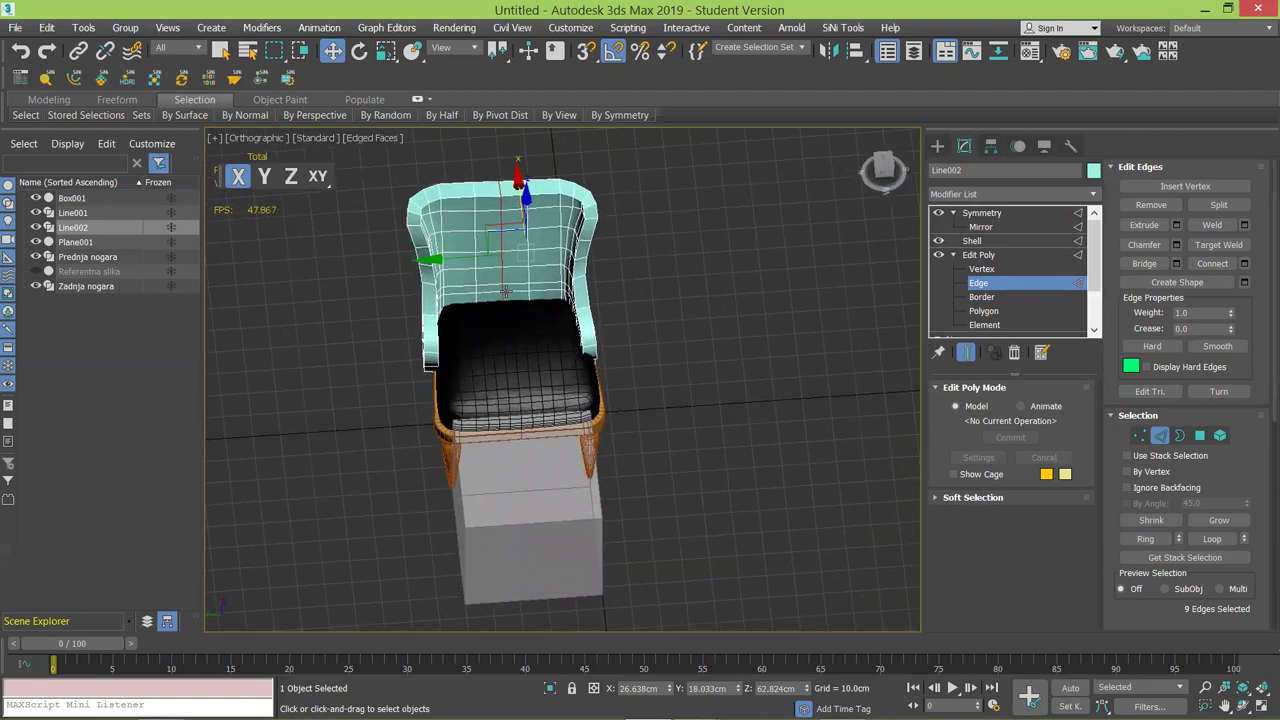
middle_drag(506, 291, 496, 295)
Rotate the Symmetry mirror plane slightly about Z in the top view and move it along Y to about 22.6 cm.
click(980, 213)
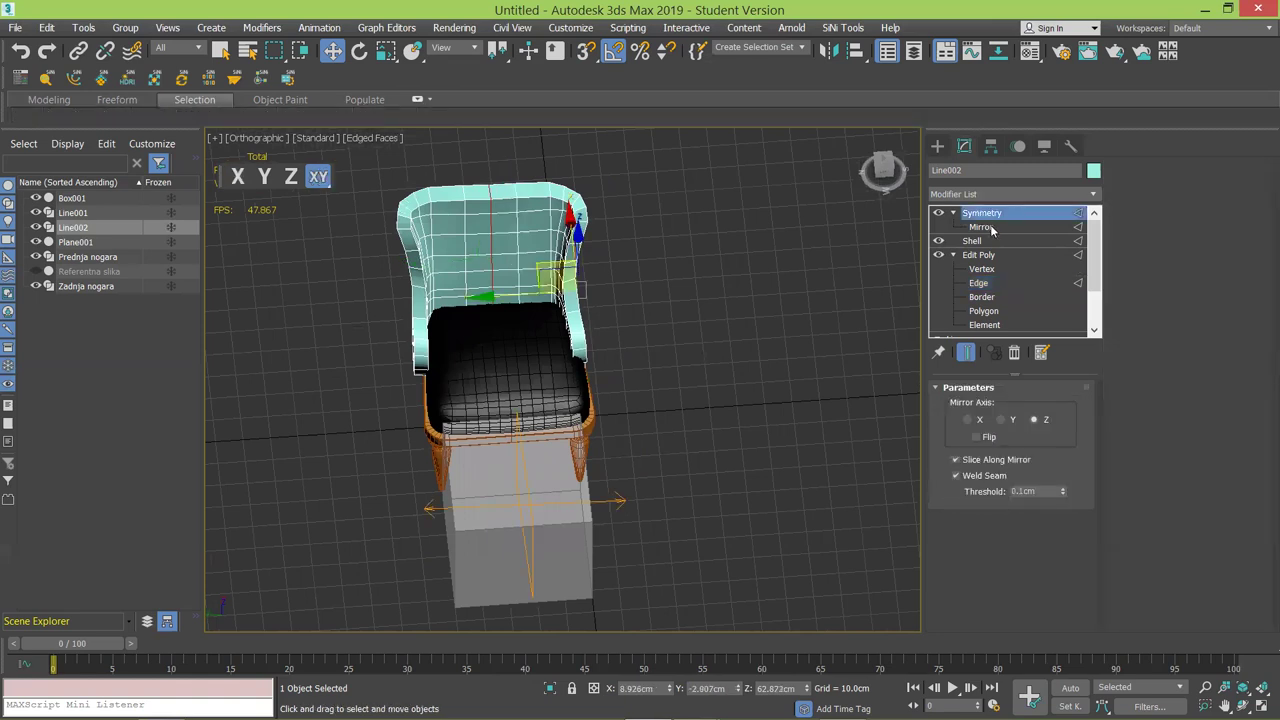
click(988, 228)
middle_drag(587, 359, 456, 309)
middle_drag(482, 381, 533, 371)
key(t)
middle_drag(639, 366, 720, 360)
scroll(720, 360, down, 4)
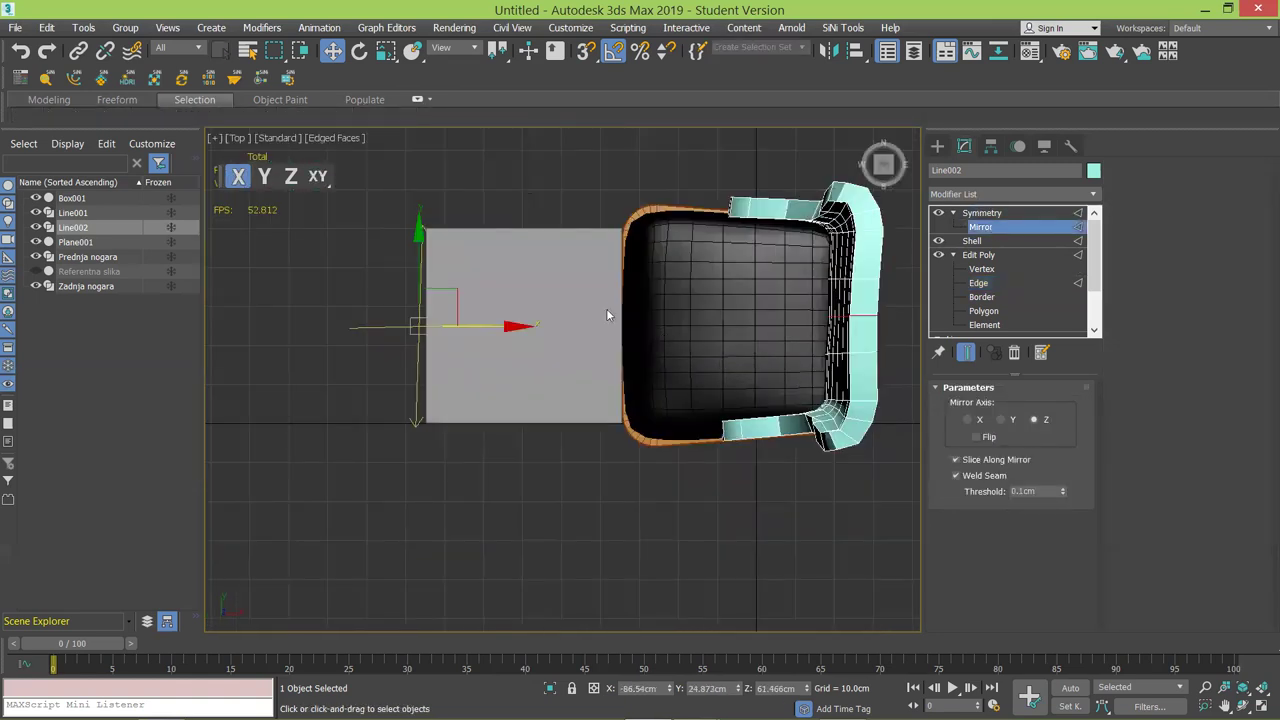
middle_drag(606, 309, 492, 309)
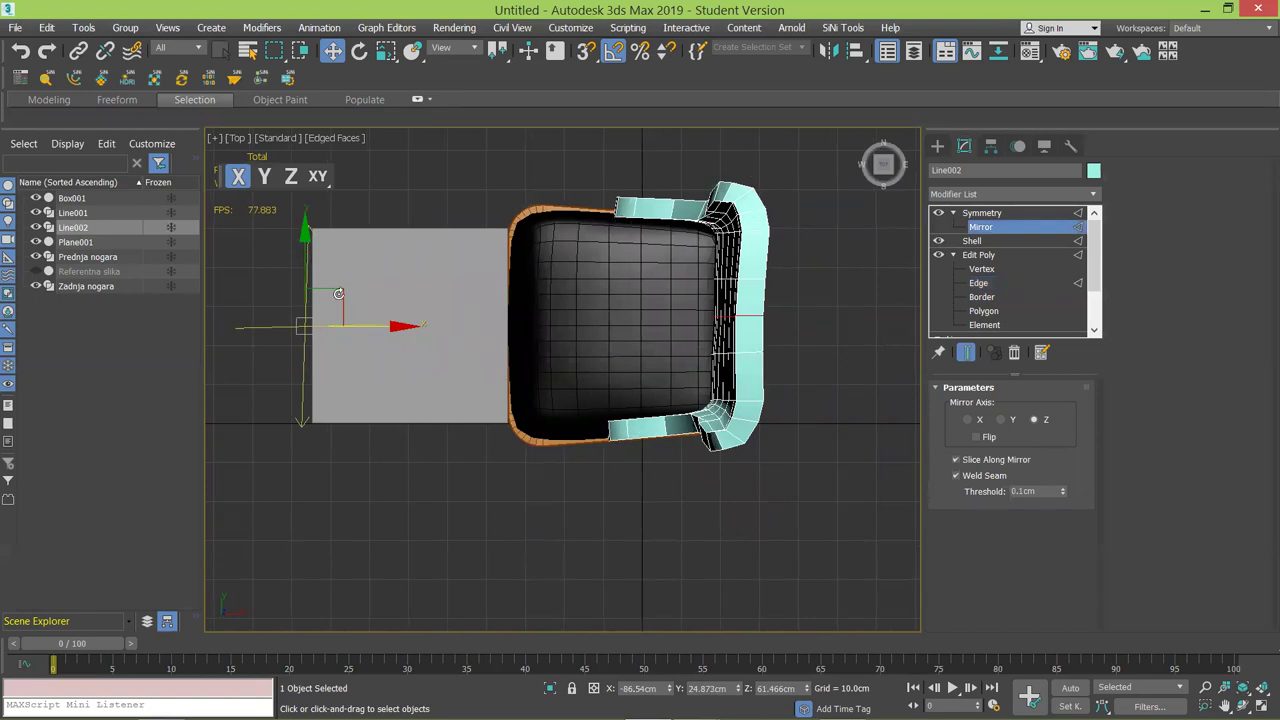
key(e)
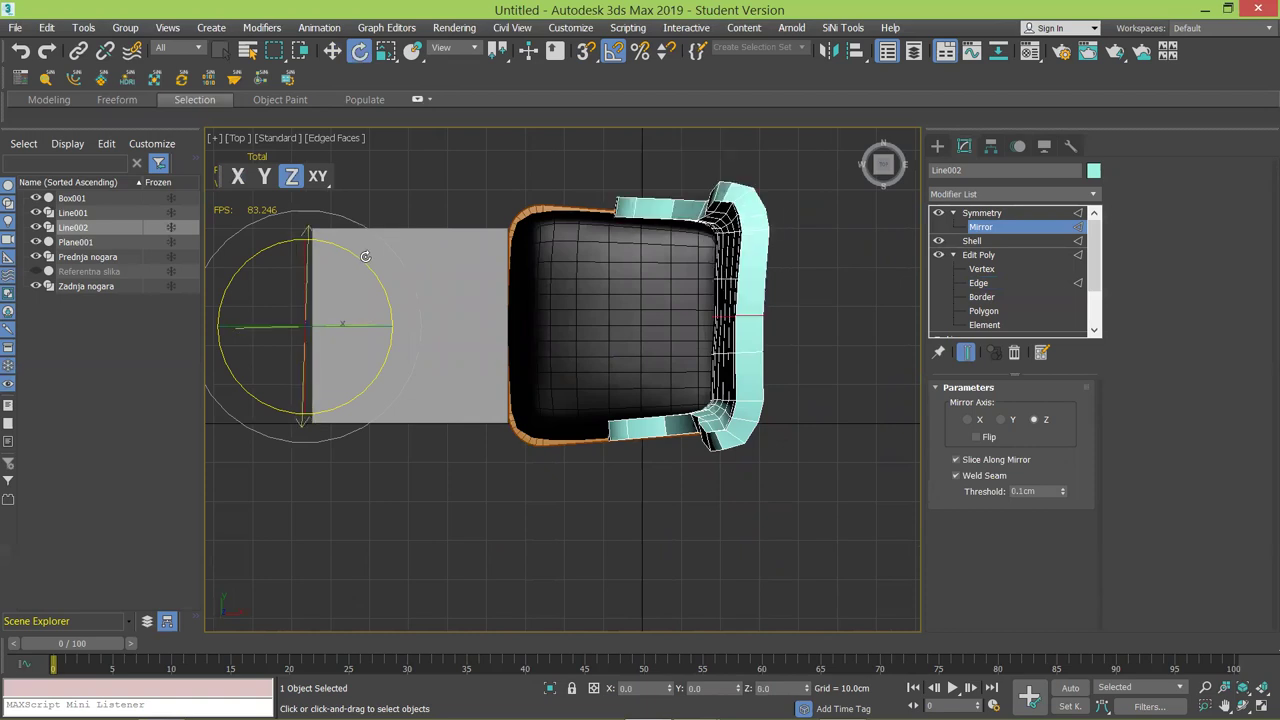
drag(365, 258, 376, 242)
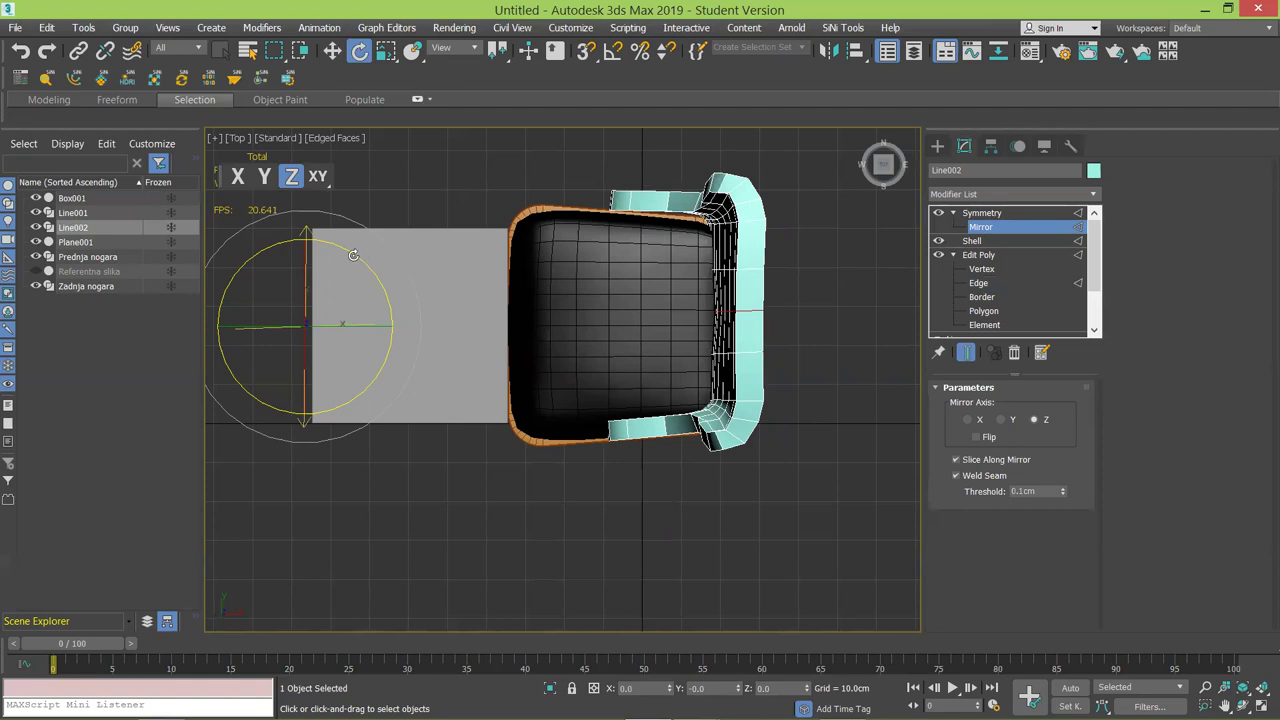
key(w)
drag(307, 243, 310, 250)
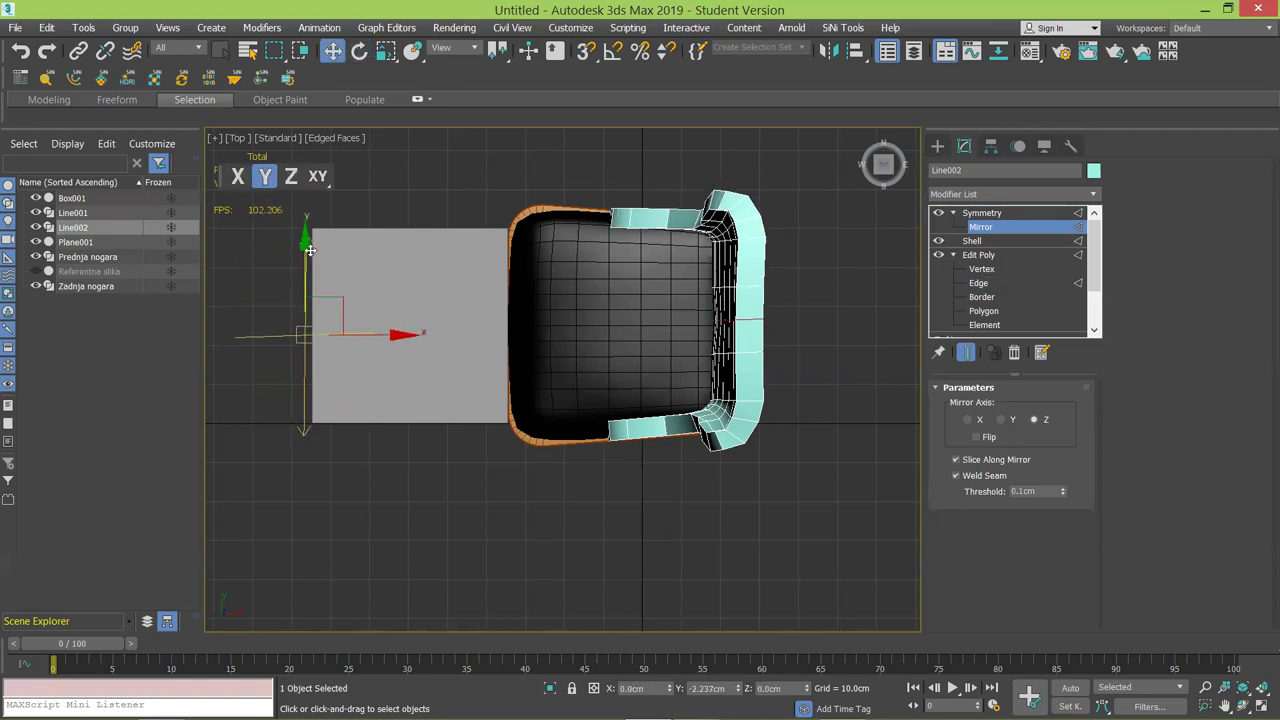
Try the backrest's Shell modifier with 3 segments and set it back to 1.
alt+middle_drag(688, 321, 688, 267)
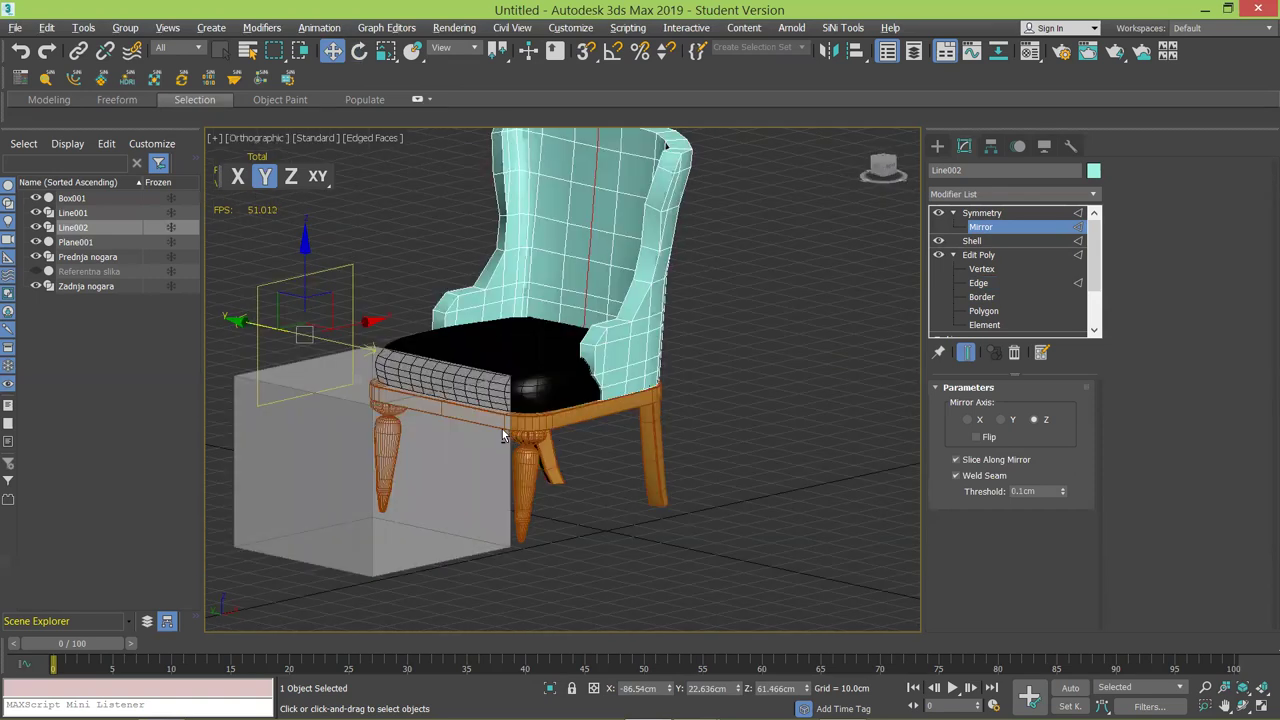
scroll(502, 429, up, 5)
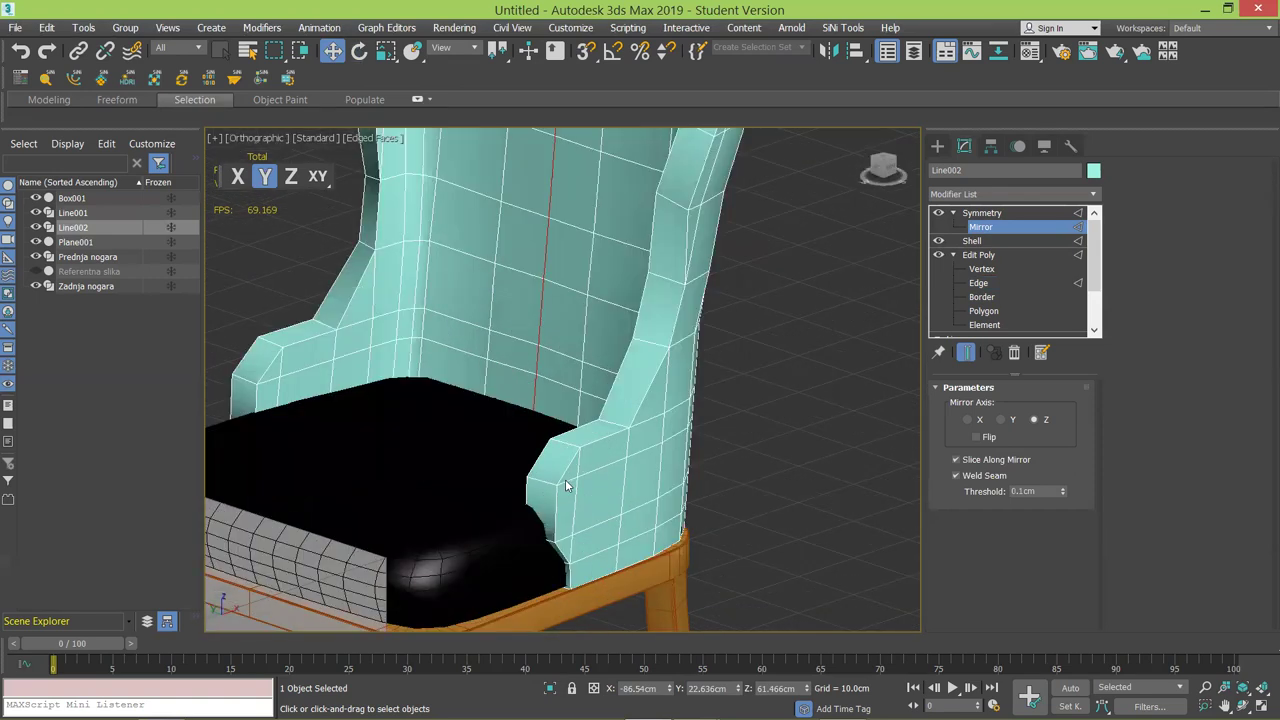
scroll(565, 481, up, 2)
alt+middle_drag(562, 453, 507, 378)
middle_drag(654, 477, 804, 577)
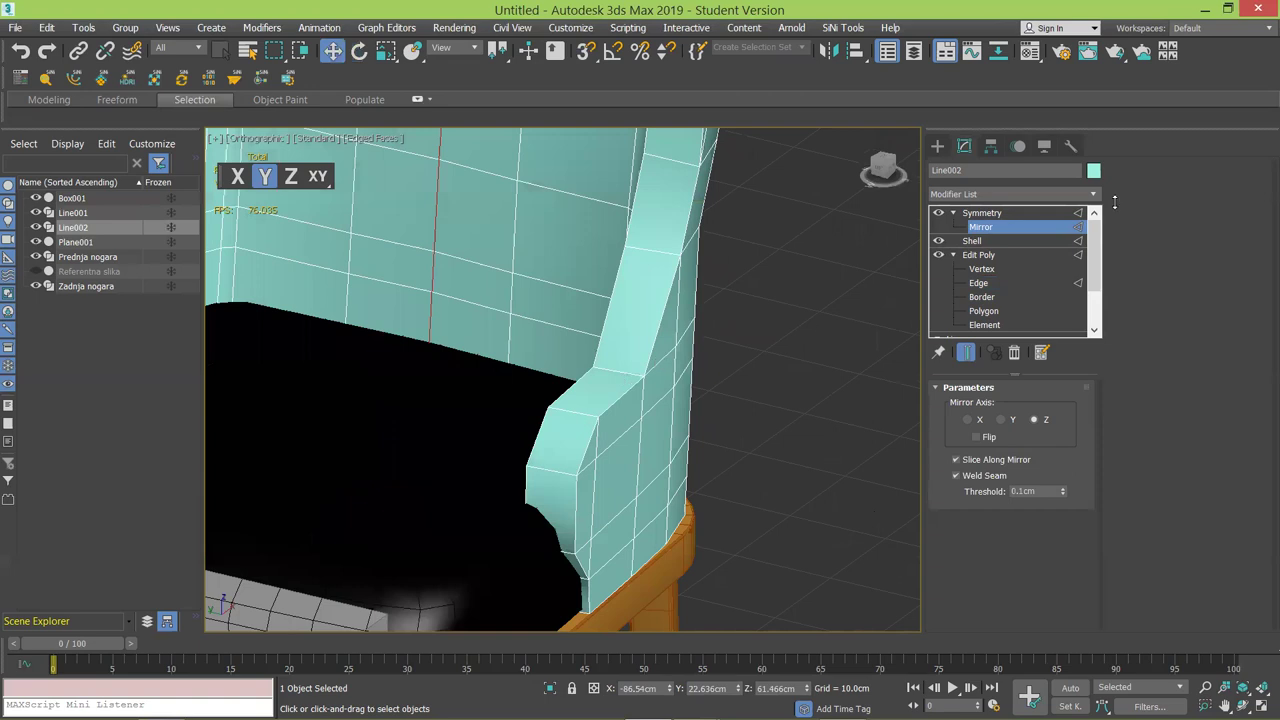
click(996, 240)
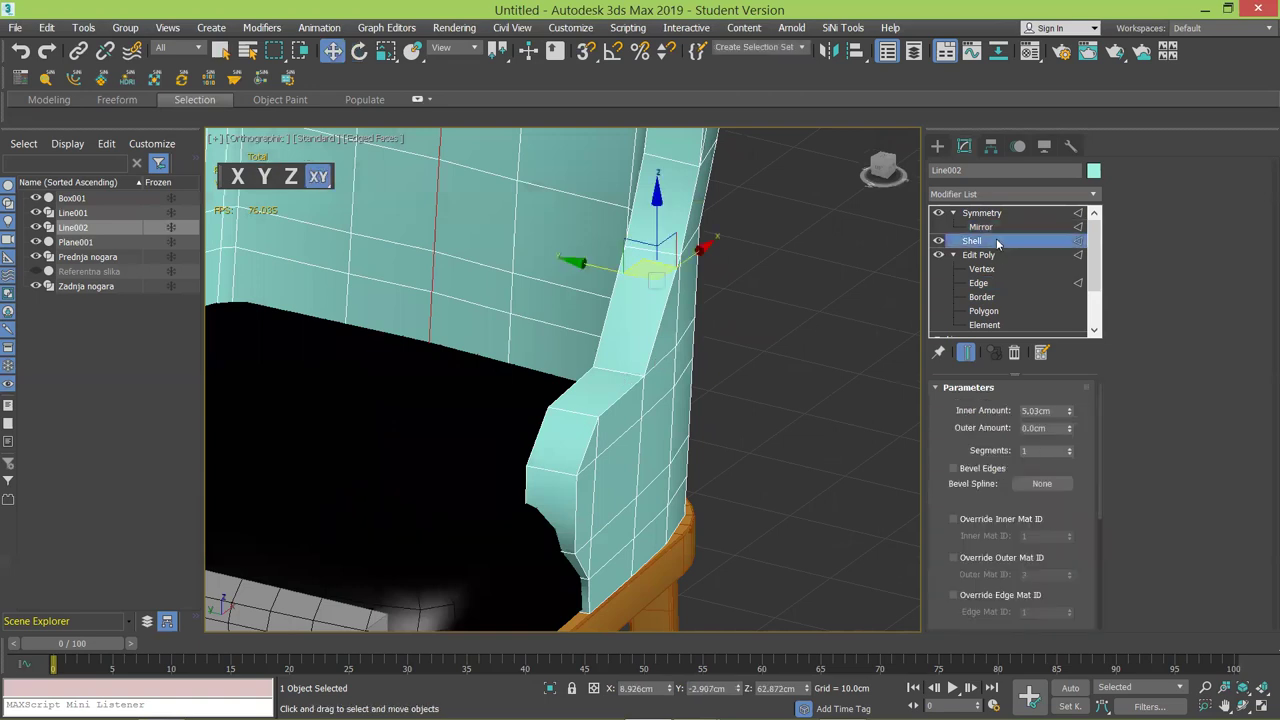
click(1069, 447)
click(1069, 447)
middle_drag(543, 437, 591, 445)
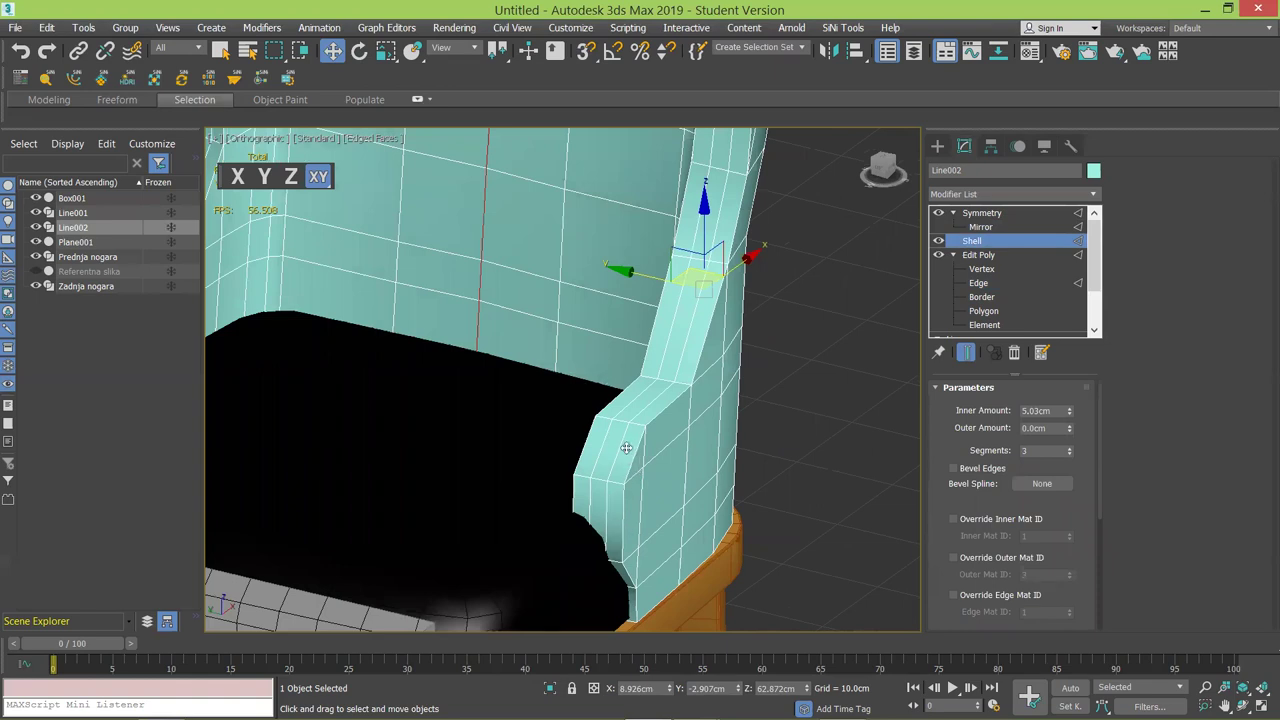
scroll(600, 440, down, 3)
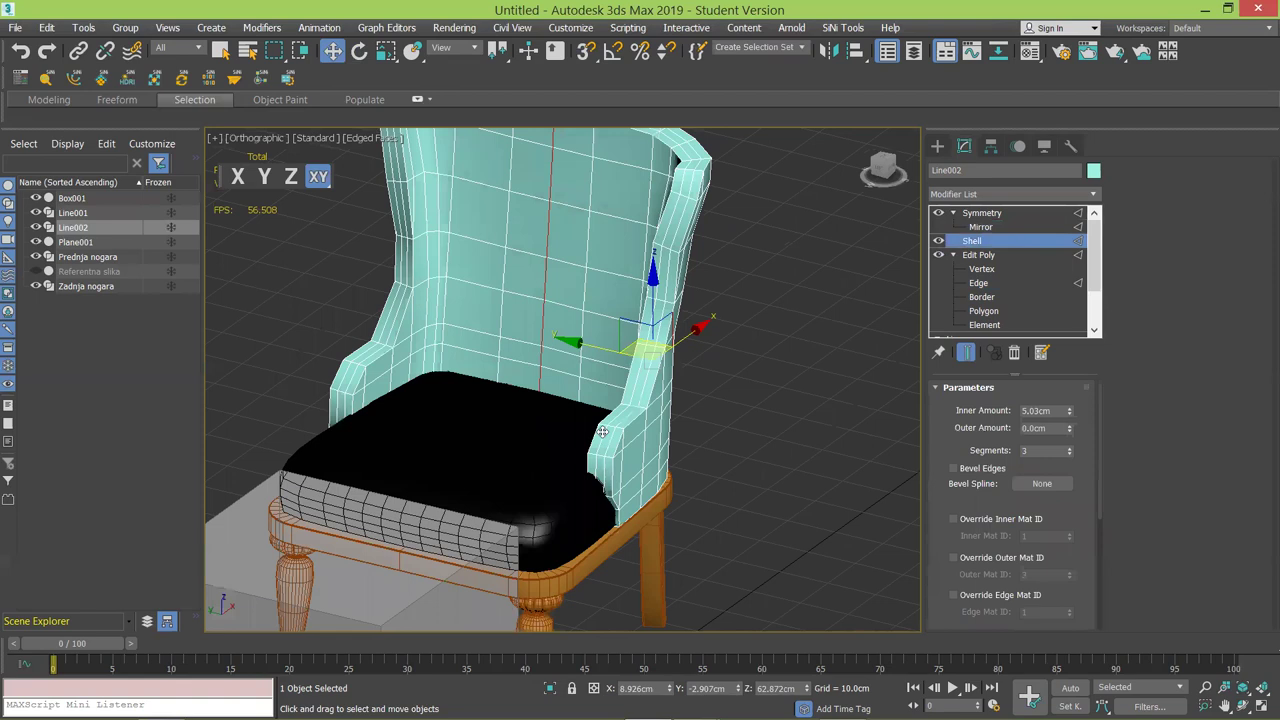
scroll(608, 461, up, 2)
click(1070, 454)
click(1070, 454)
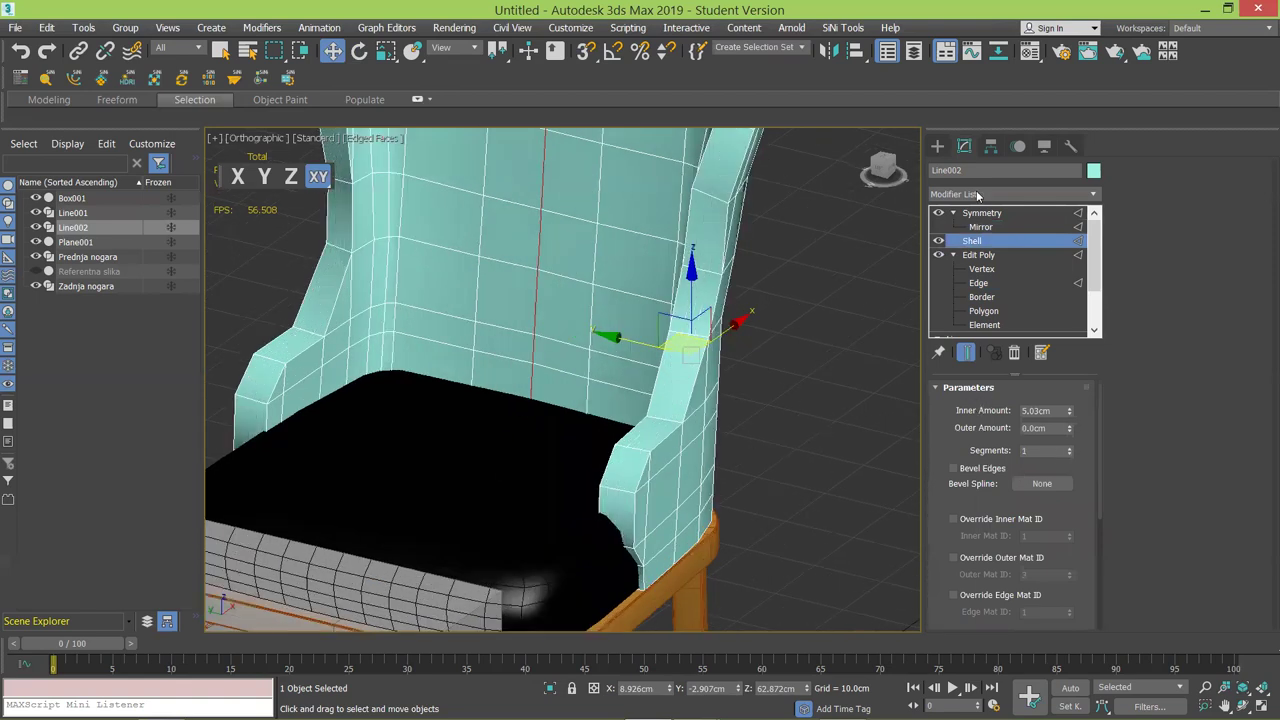
Turn off Show End Result and compare the backrest at the Edit Poly edge, Shell and Symmetry levels.
click(979, 284)
click(617, 490)
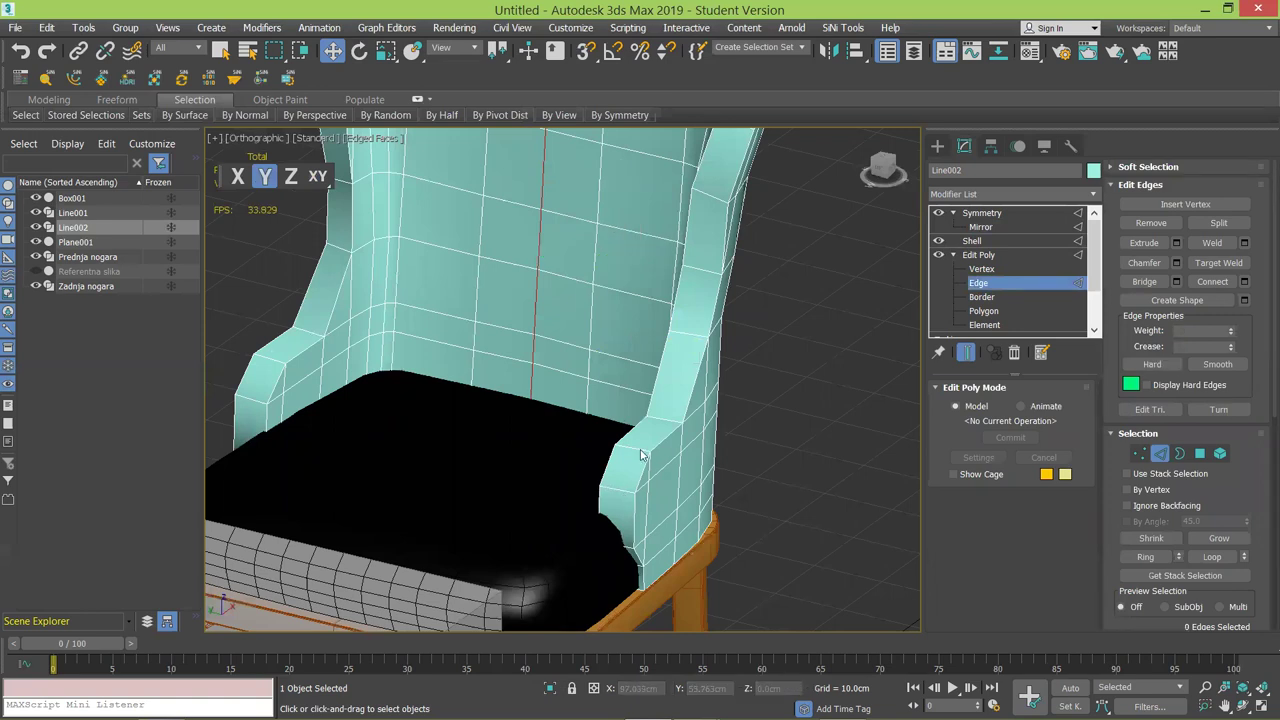
click(643, 450)
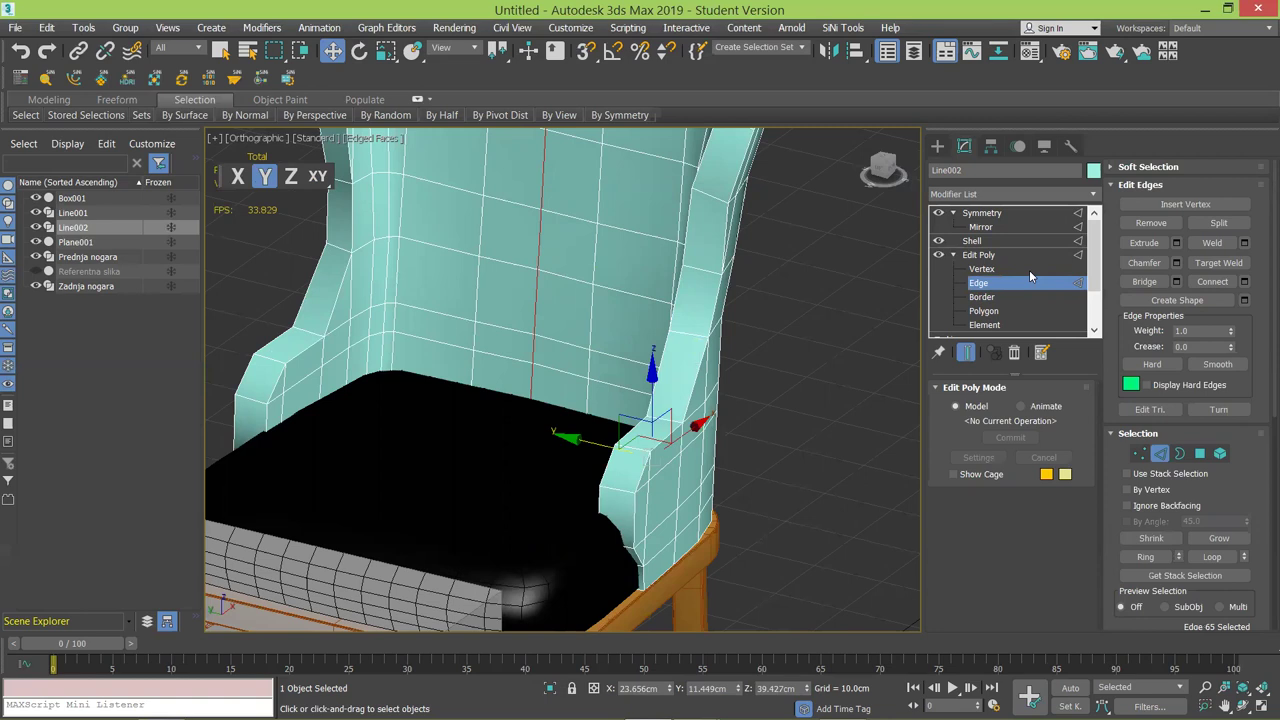
click(965, 354)
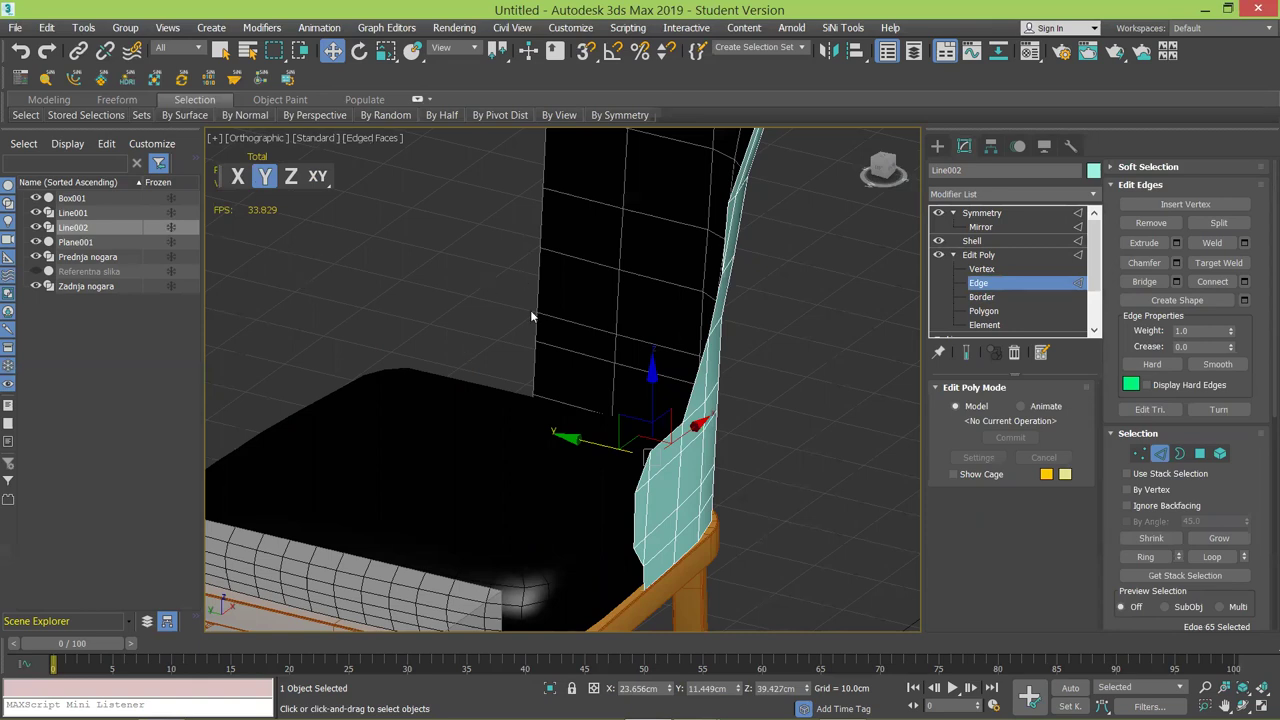
click(976, 242)
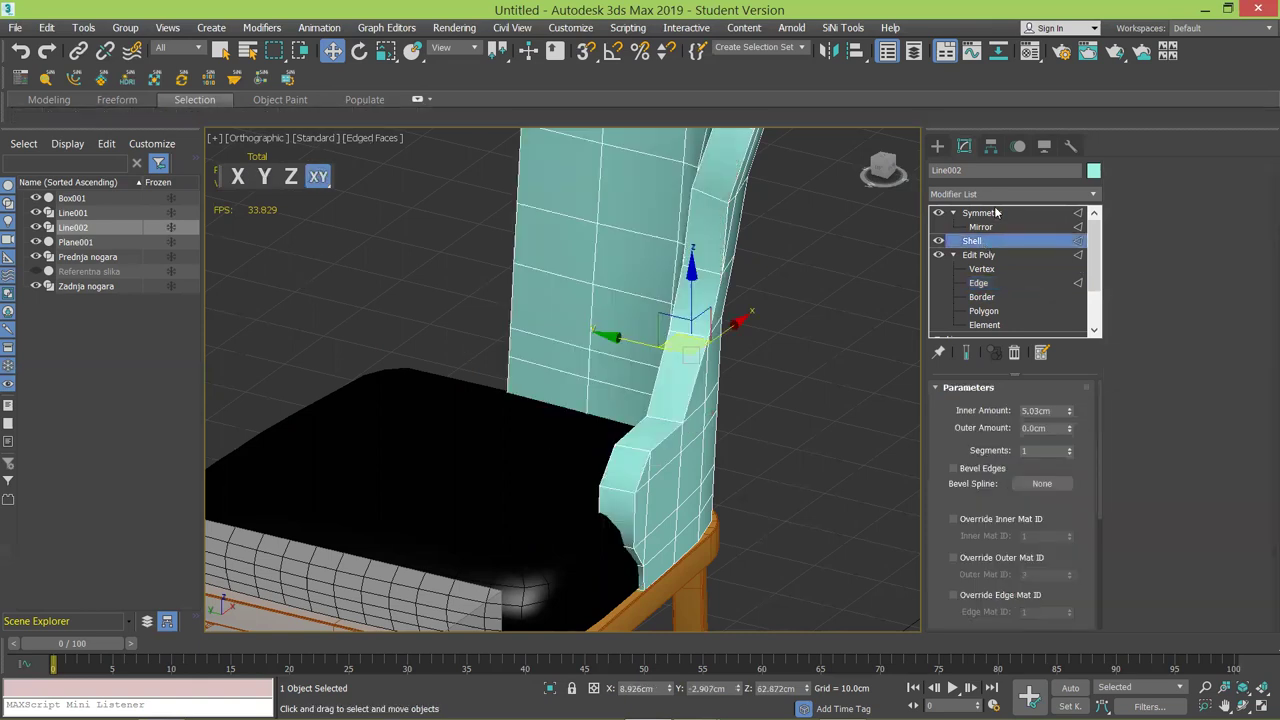
click(985, 213)
middle_drag(554, 298, 556, 330)
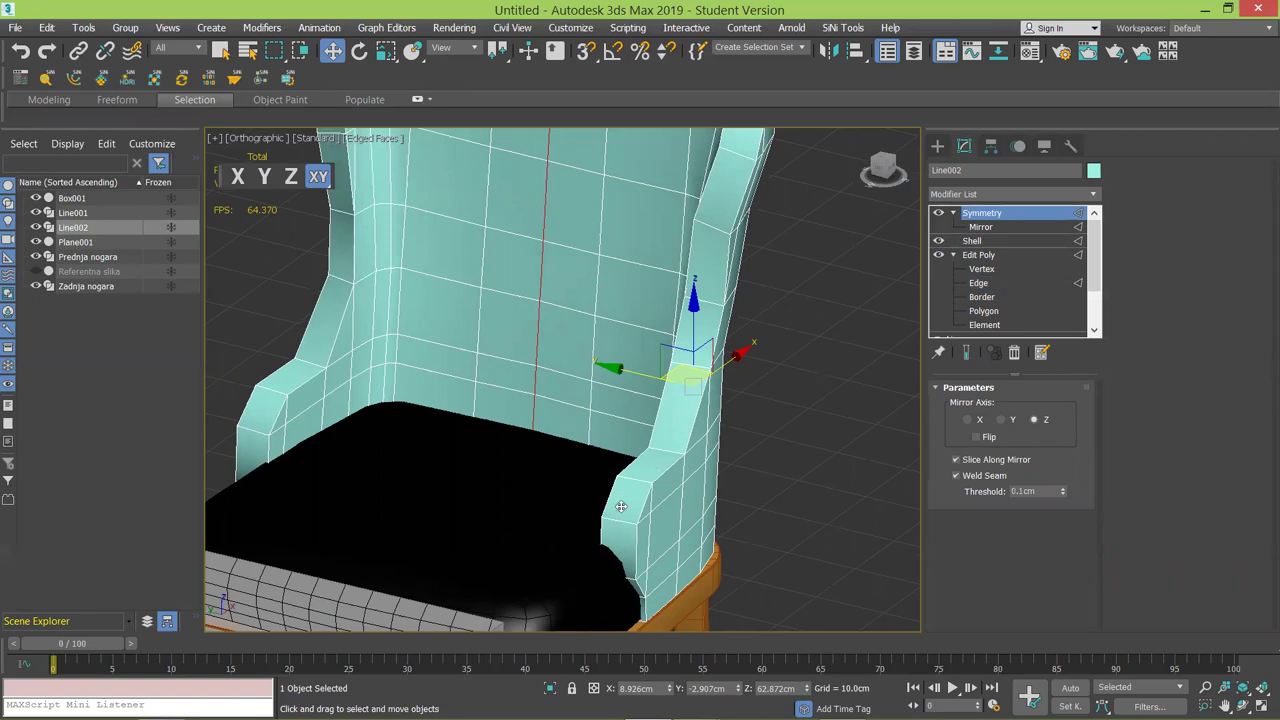
Add an Edit Poly modifier between Shell and Symmetry and enter its Edge level.
click(972, 241)
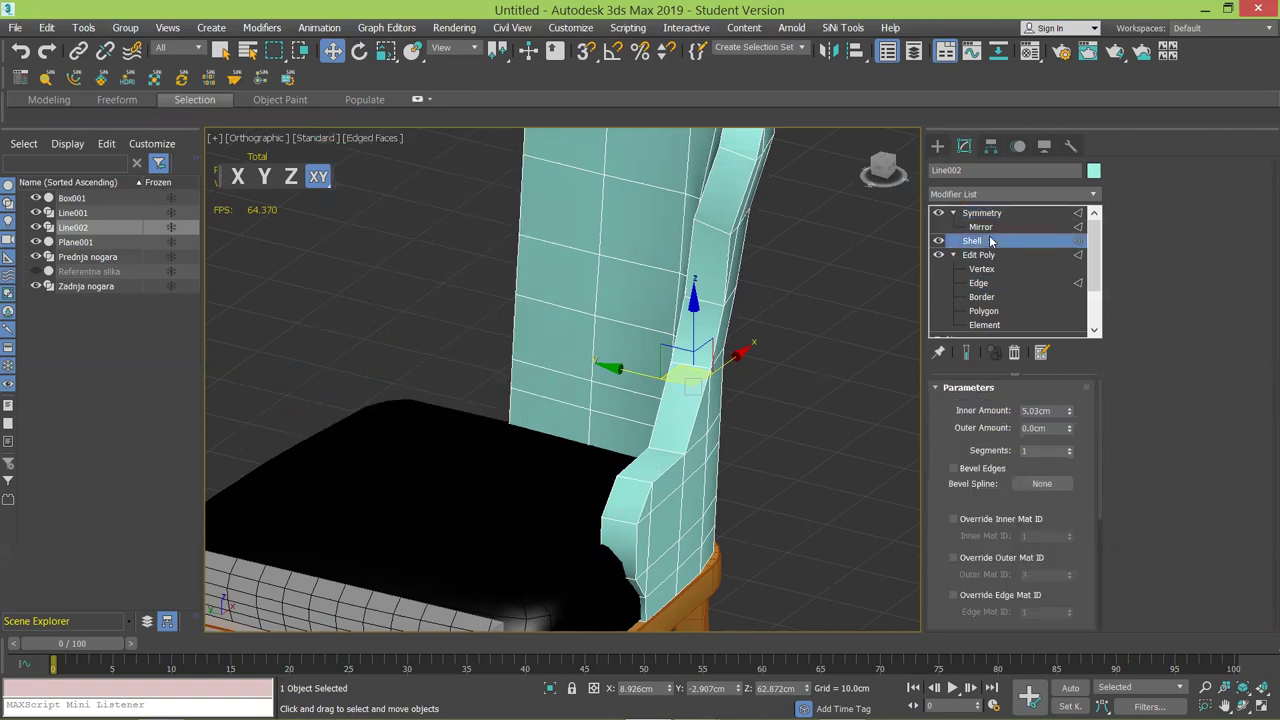
click(1006, 194)
scroll(997, 582, down, 3)
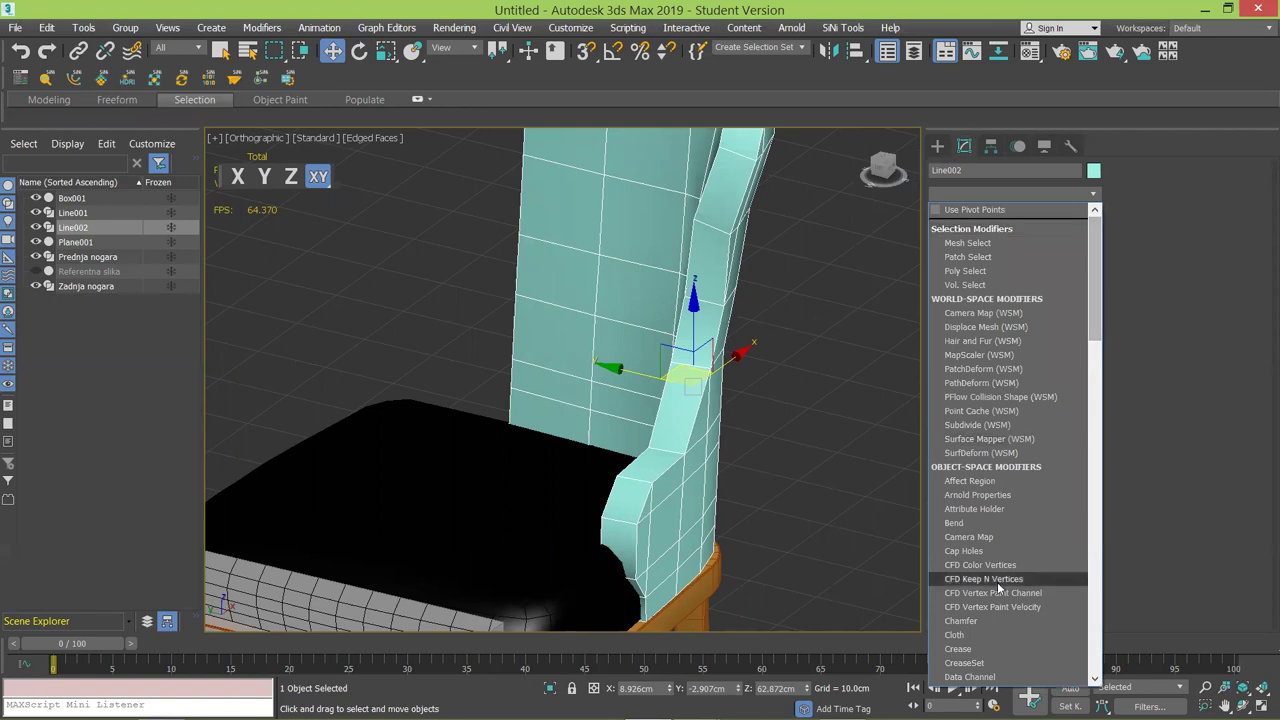
scroll(997, 585, down, 2)
click(988, 625)
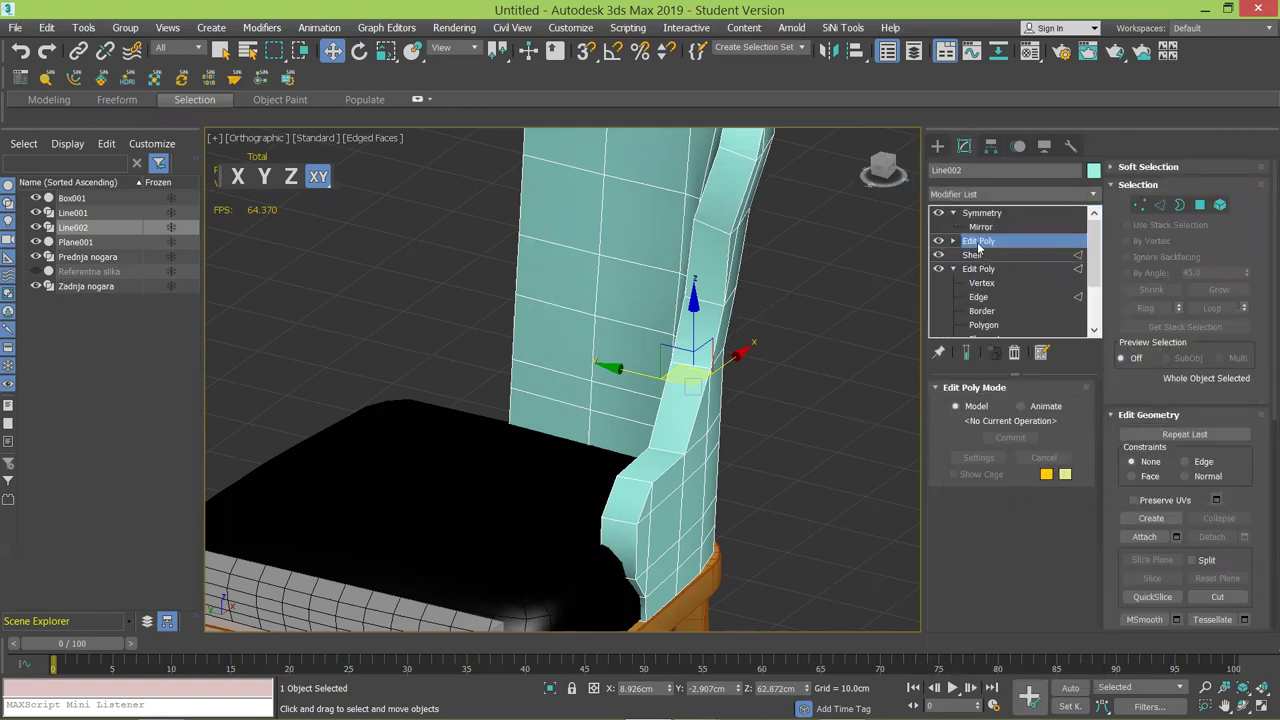
click(957, 243)
click(985, 283)
click(980, 269)
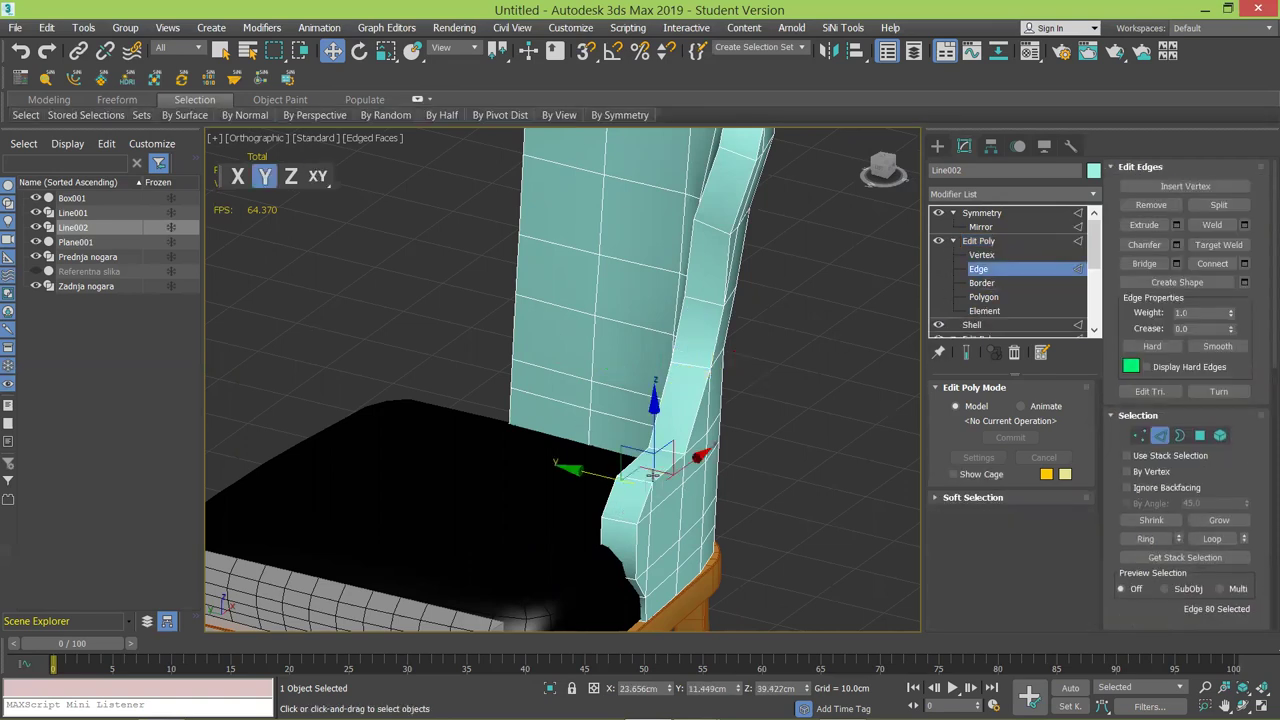
Select the ring of edges across the backrest's thickness and connect them with 1 segment, pinch 0 and slide -82.
click(622, 531)
right_click(627, 527)
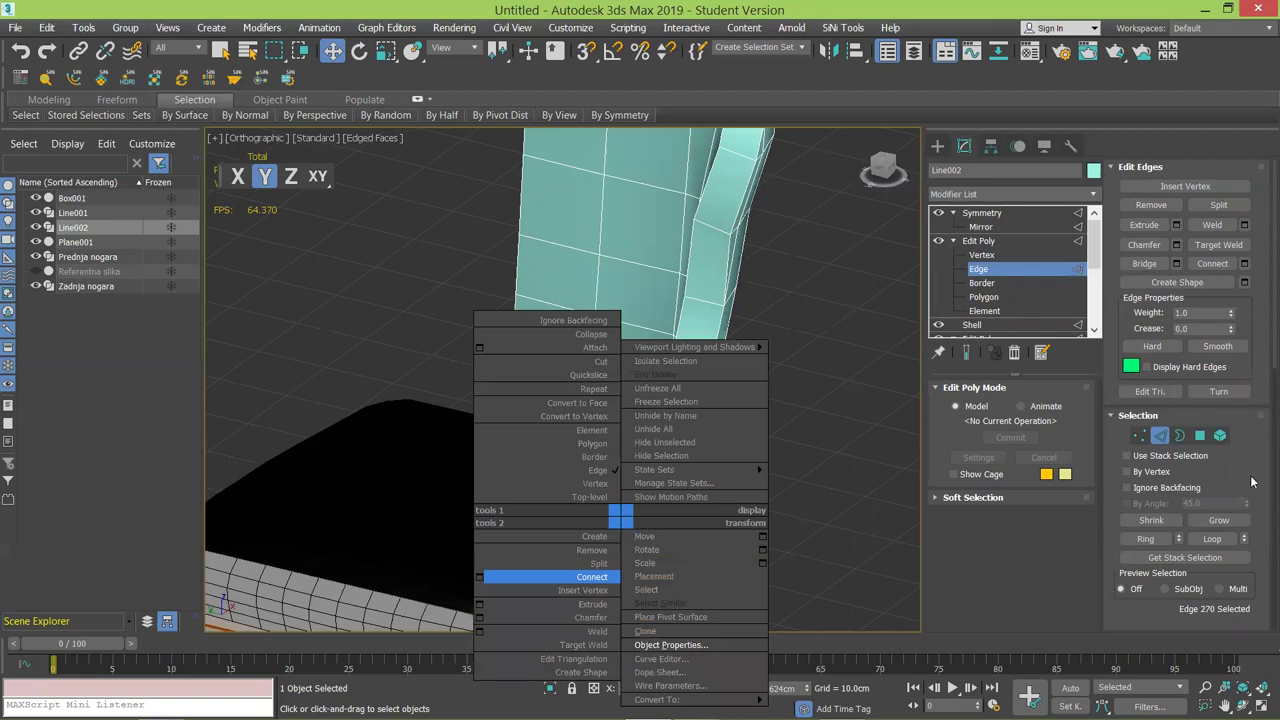
click(1159, 540)
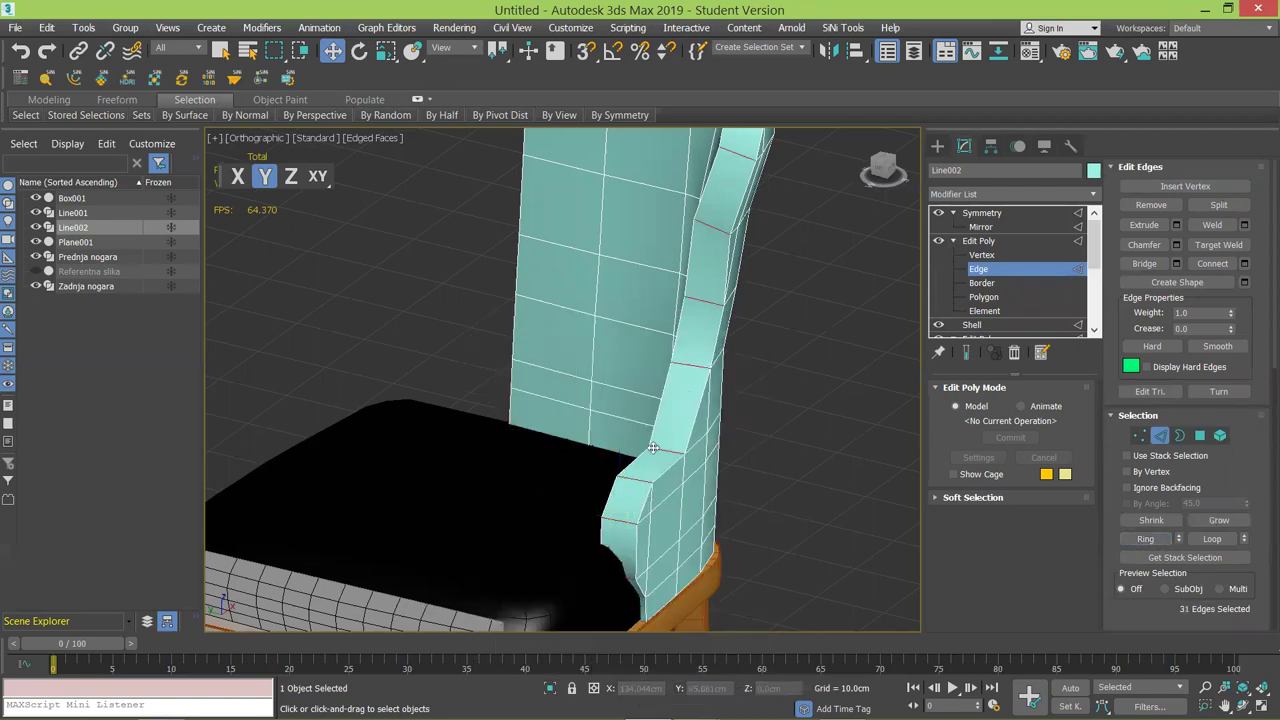
right_click(657, 453)
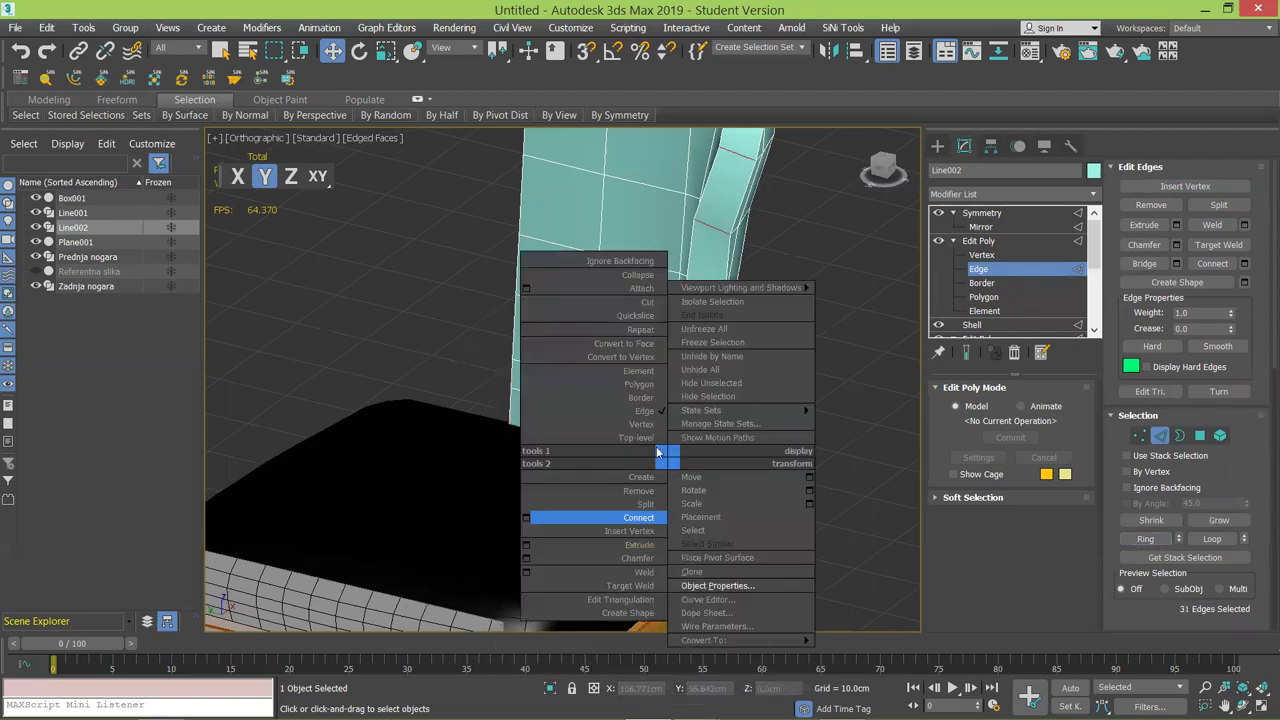
click(526, 517)
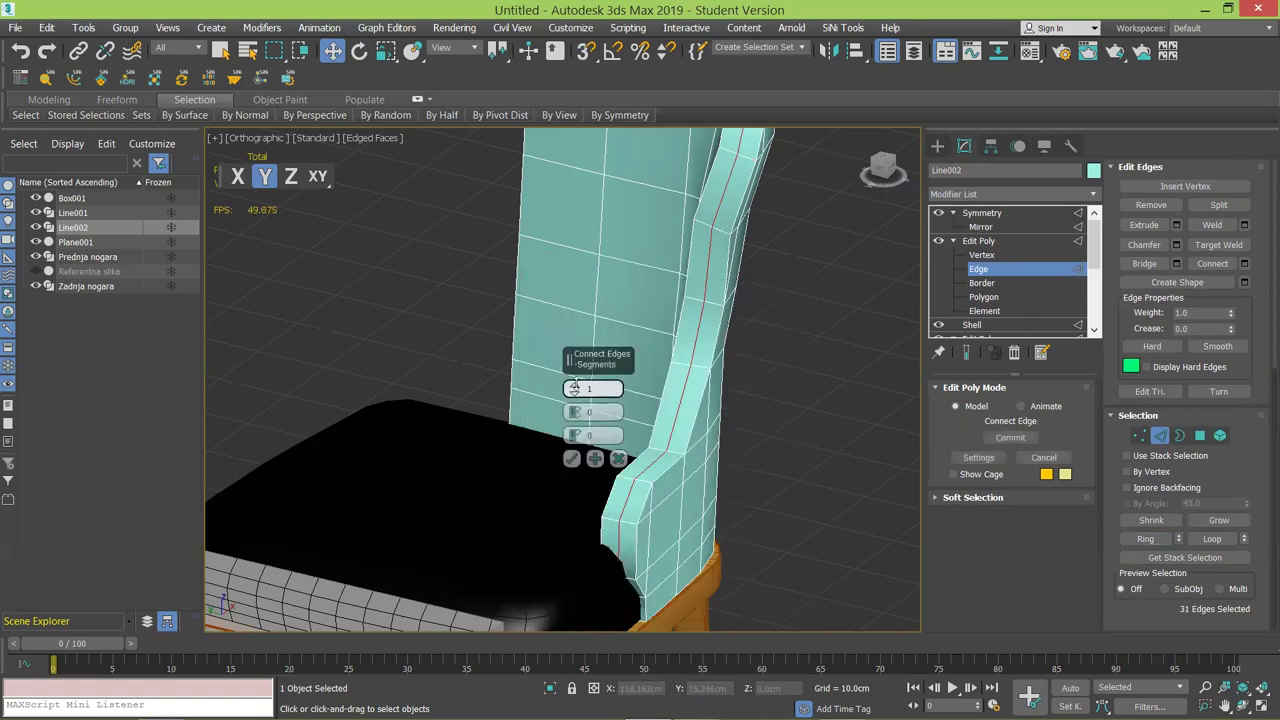
drag(573, 412, 556, 326)
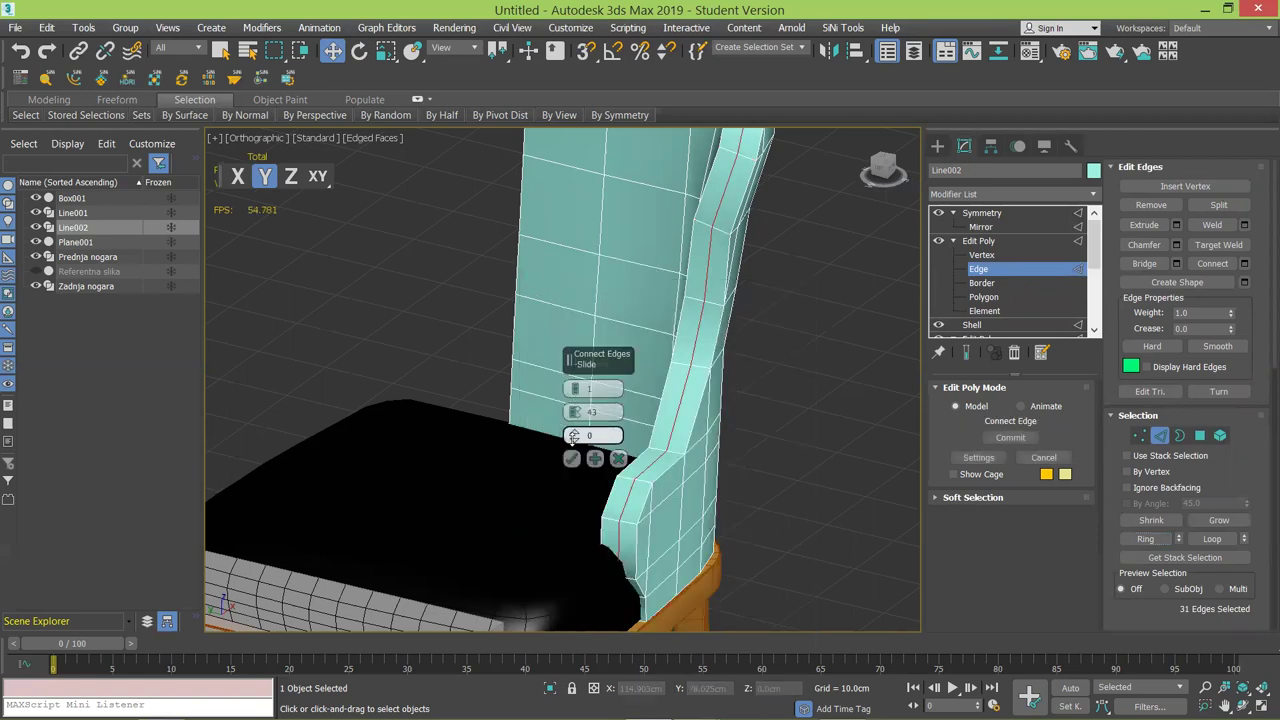
drag(602, 413, 762, 652)
text(0)
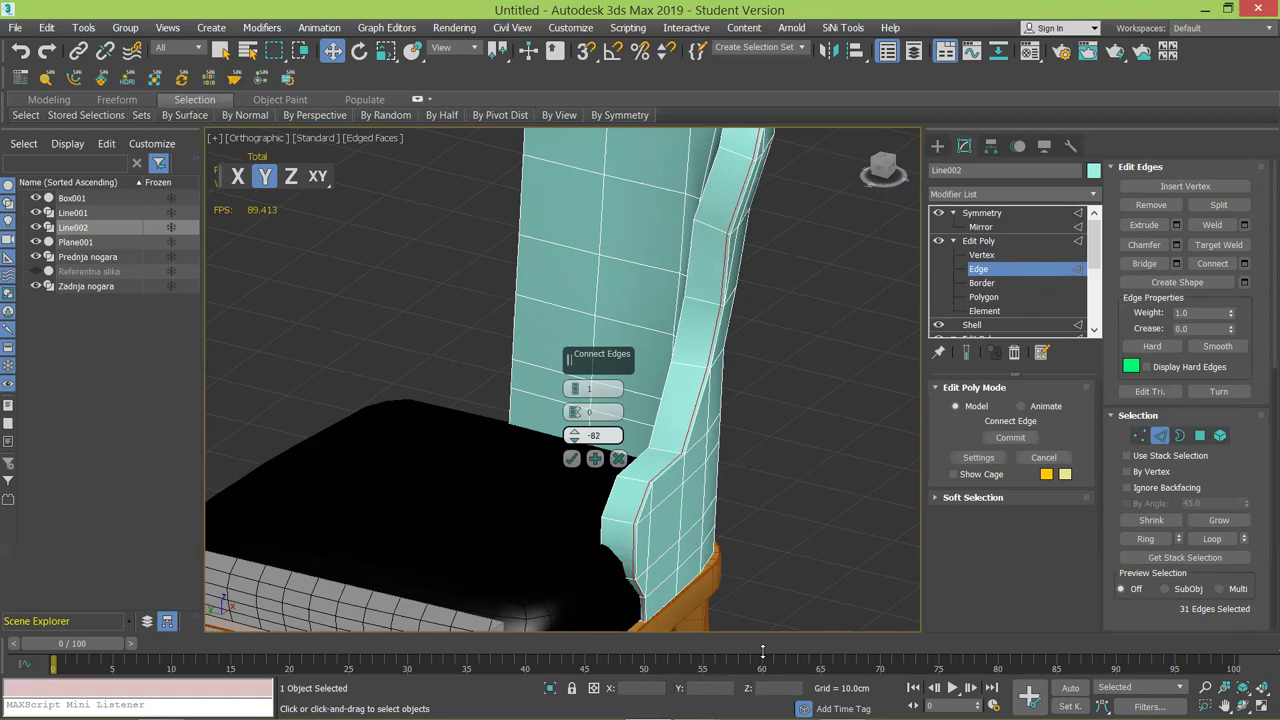
drag(754, 553, 754, 553)
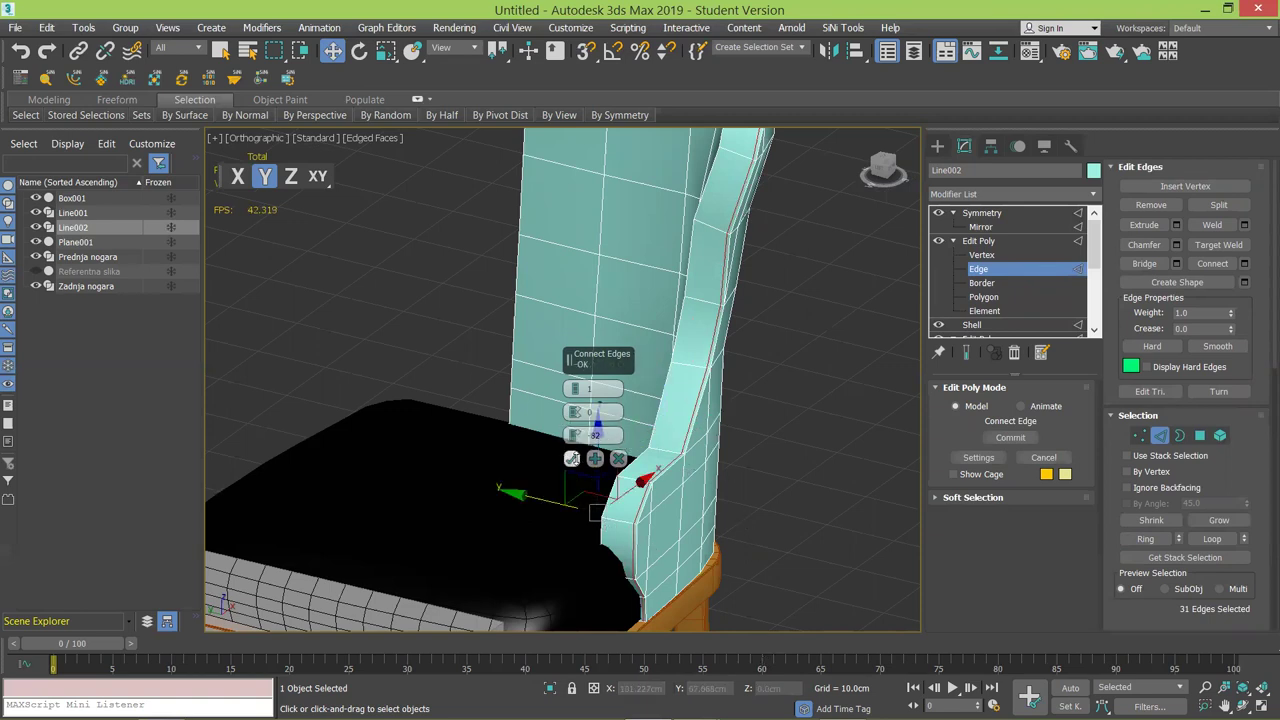
click(572, 458)
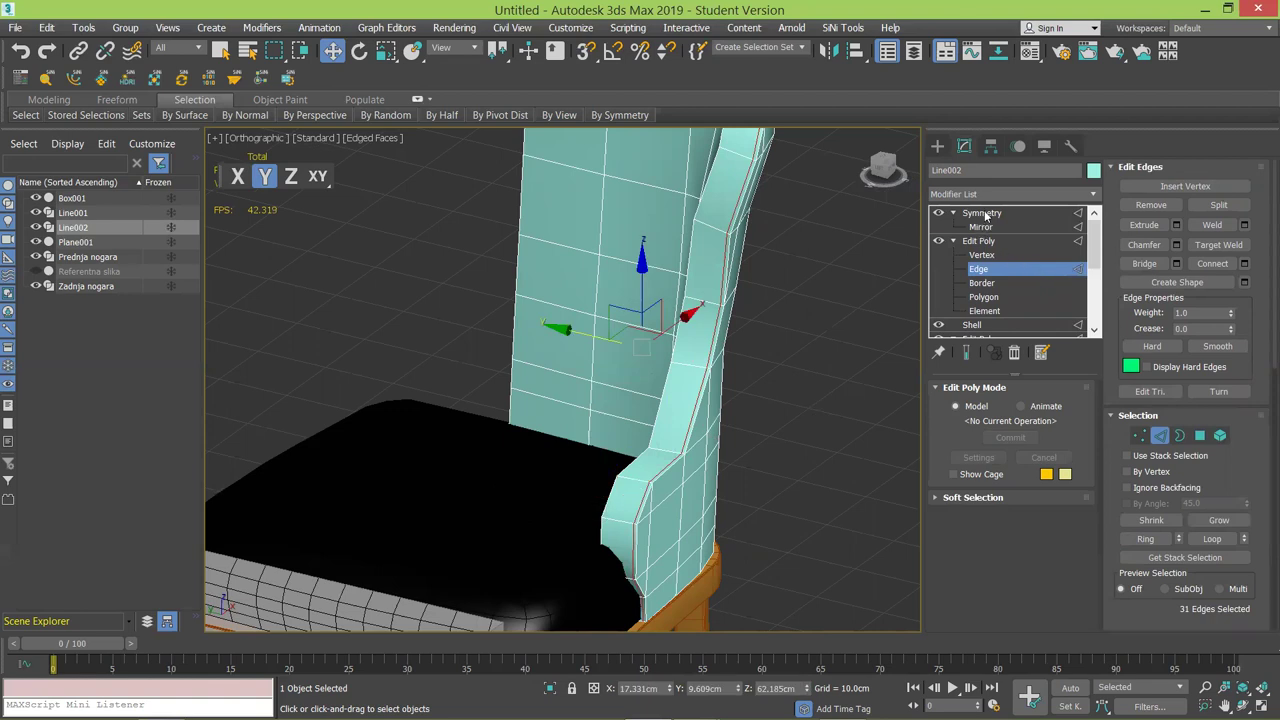
Add a TurboSmooth modifier above Symmetry on the backrest.
click(985, 213)
click(1012, 195)
scroll(1000, 538, down, 15)
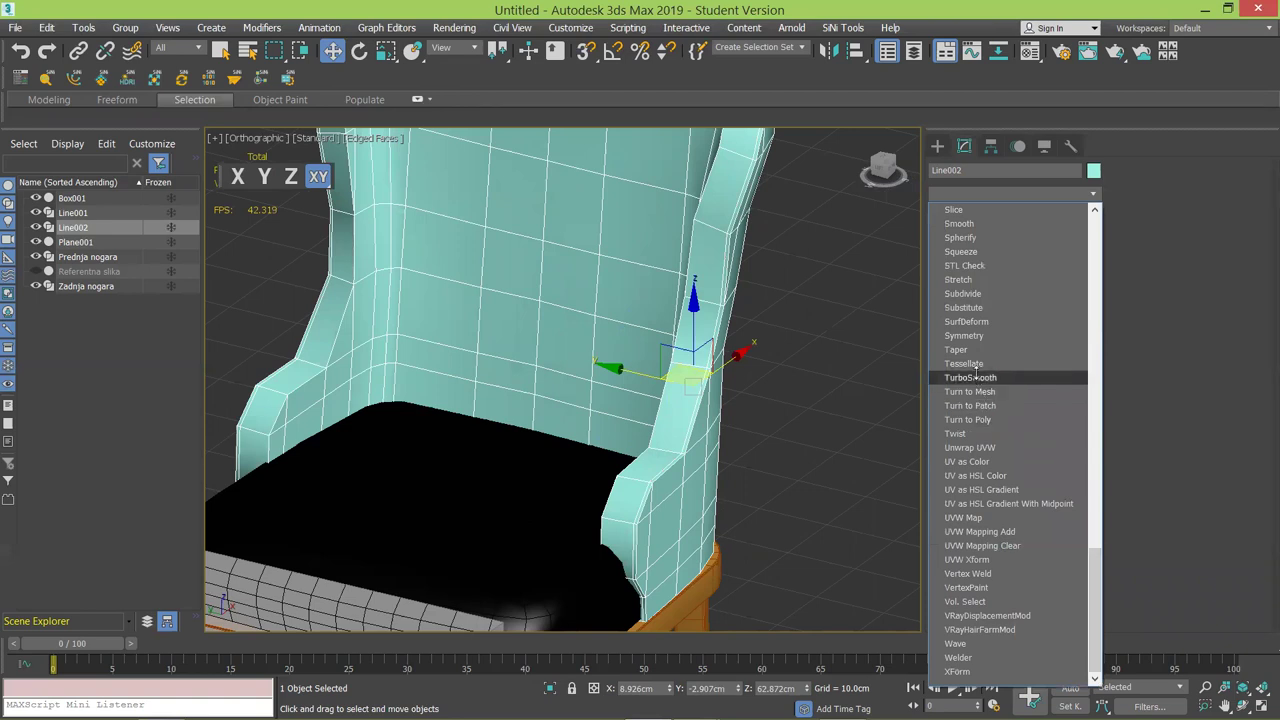
click(970, 377)
Hide the edged faces, examine the smoothed backrest from several angles and switch to the reference photo in Windows Photo Viewer.
alt+middle_drag(679, 377, 684, 352)
alt+middle_drag(621, 377, 609, 510)
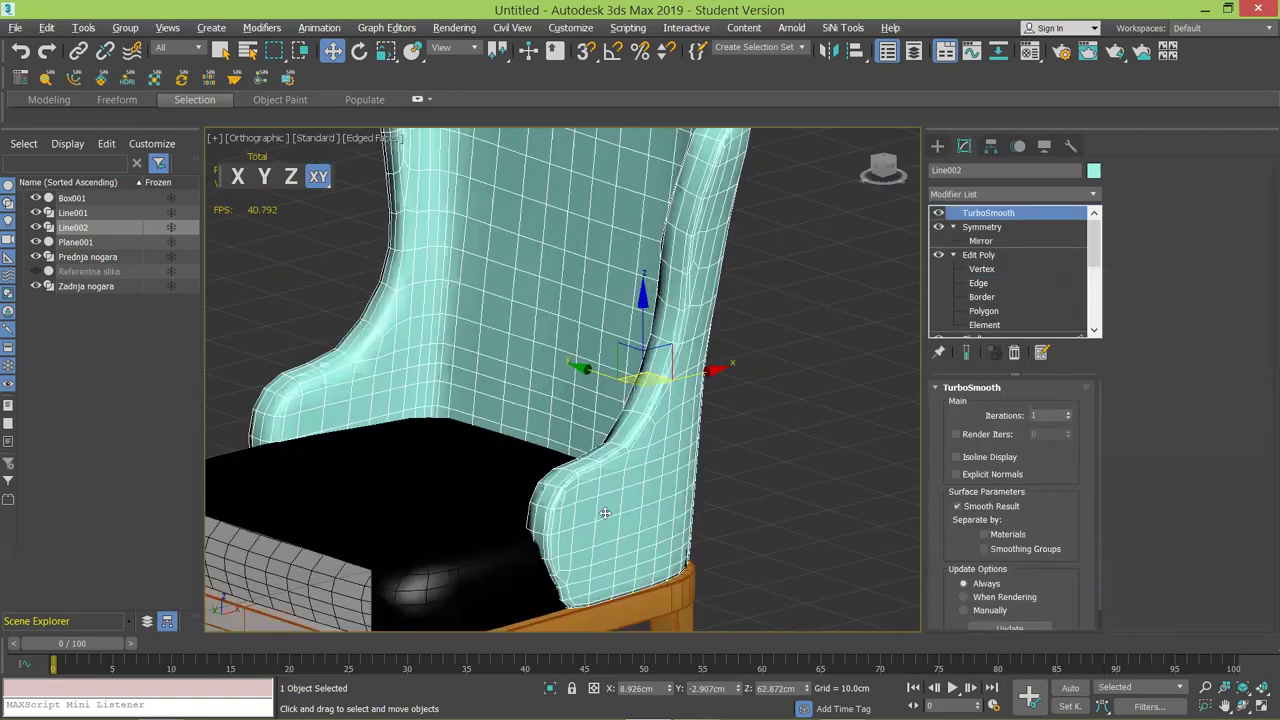
scroll(556, 505, up, 2)
key(F4)
scroll(556, 505, up, 2)
alt+middle_drag(621, 420, 630, 451)
scroll(631, 444, down, 6)
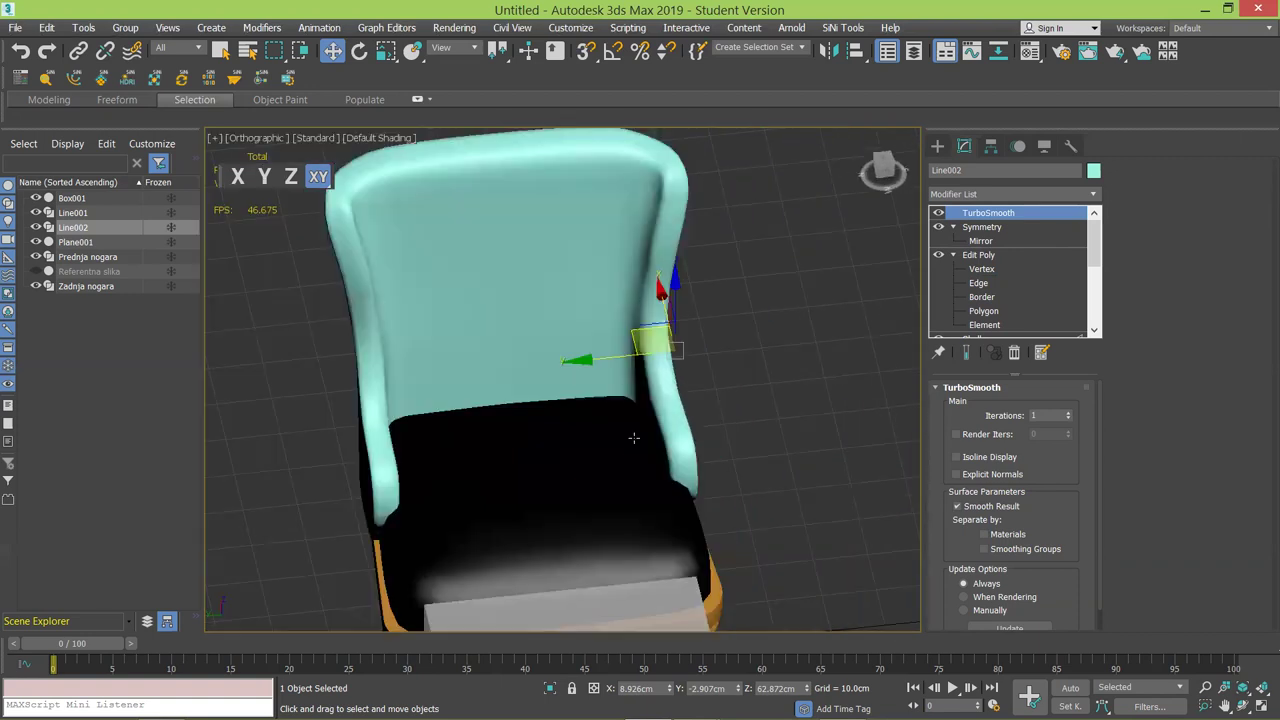
alt+middle_drag(580, 406, 543, 375)
scroll(604, 428, up, 2)
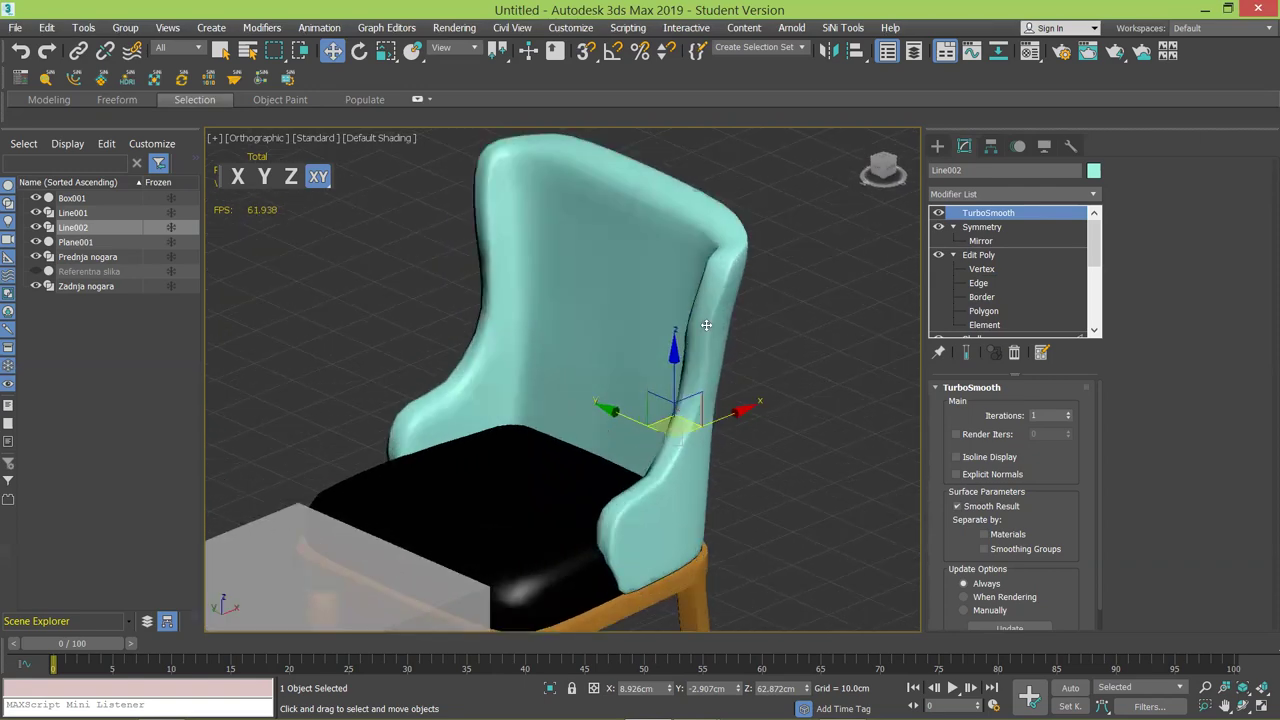
key(alt+Tab)
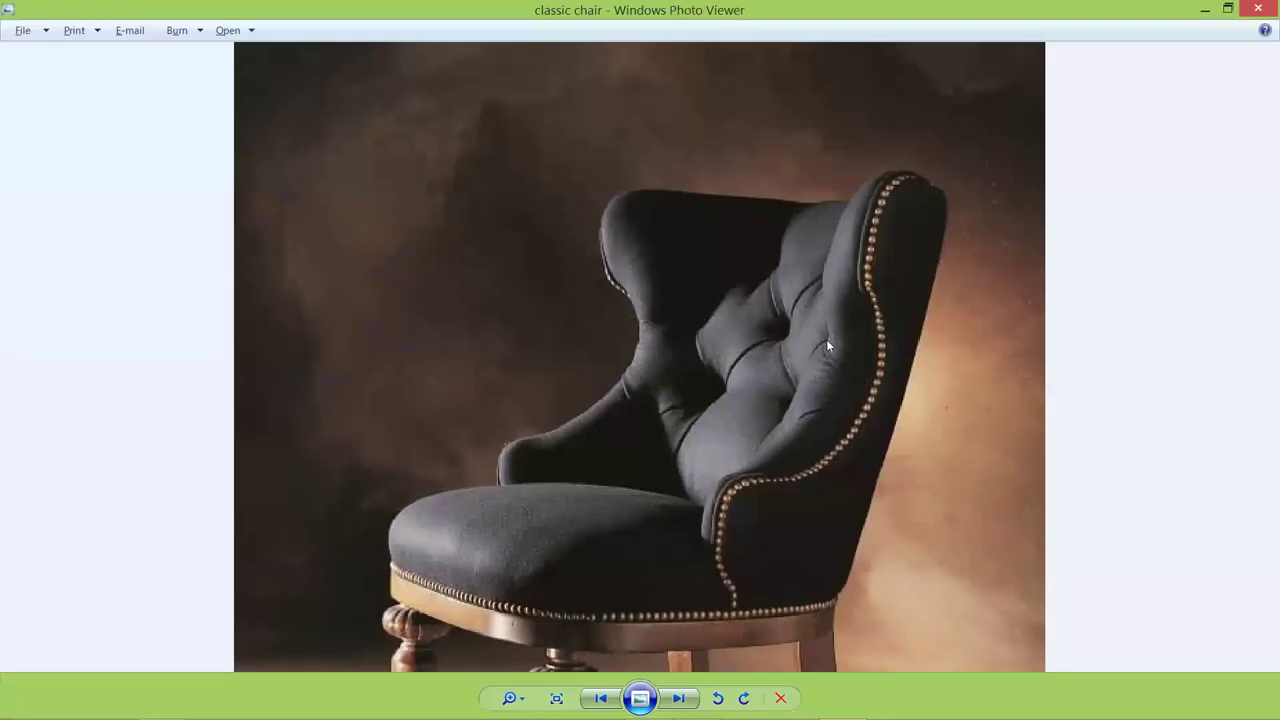
Switch back to 3ds Max, frame the backrest in the Front view and enter the base Line's Vertex level.
key(alt+Tab)
alt+middle_drag(603, 320, 944, 266)
middle_drag(722, 373, 704, 365)
key(f)
middle_drag(706, 306, 679, 432)
scroll(698, 304, up, 2)
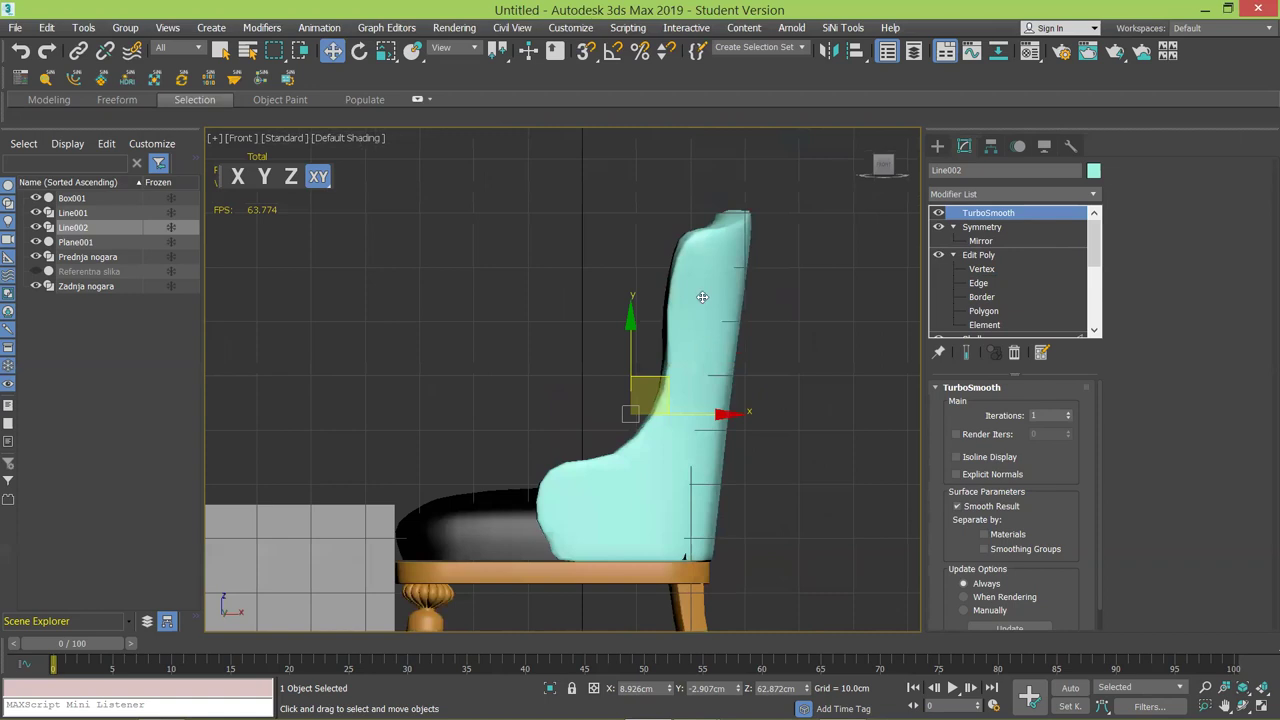
drag(1097, 239, 1100, 298)
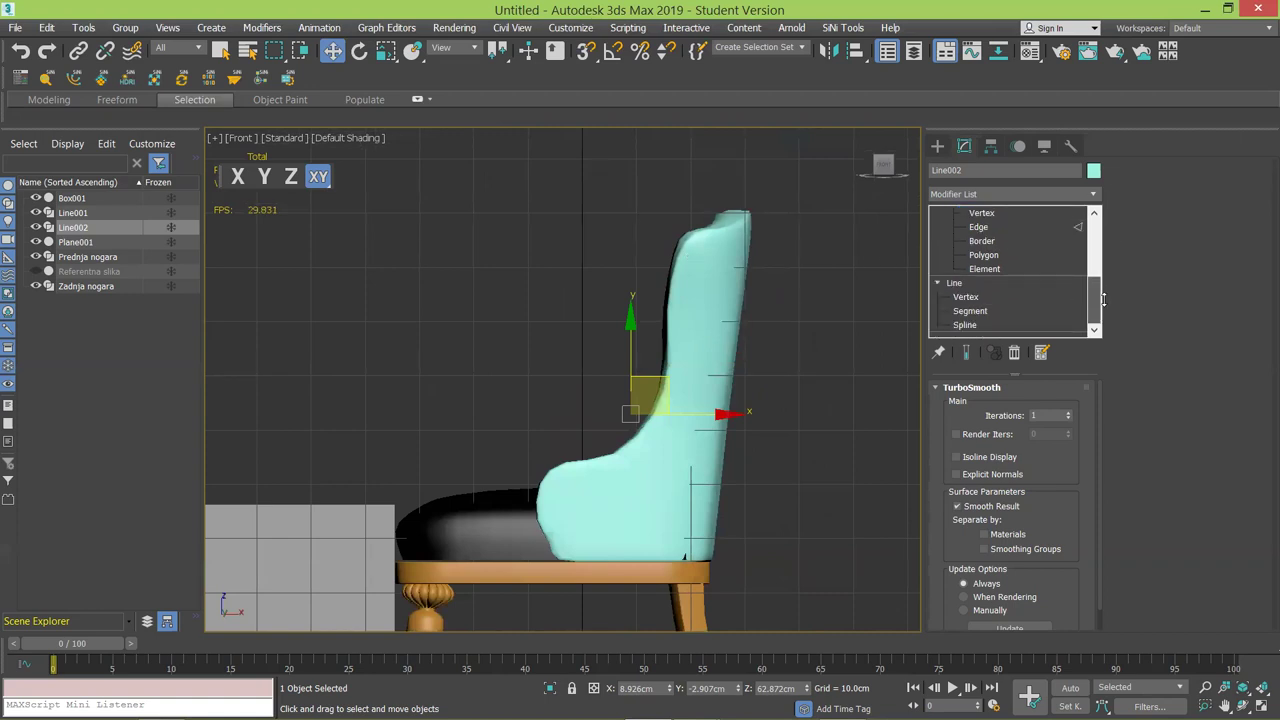
click(966, 298)
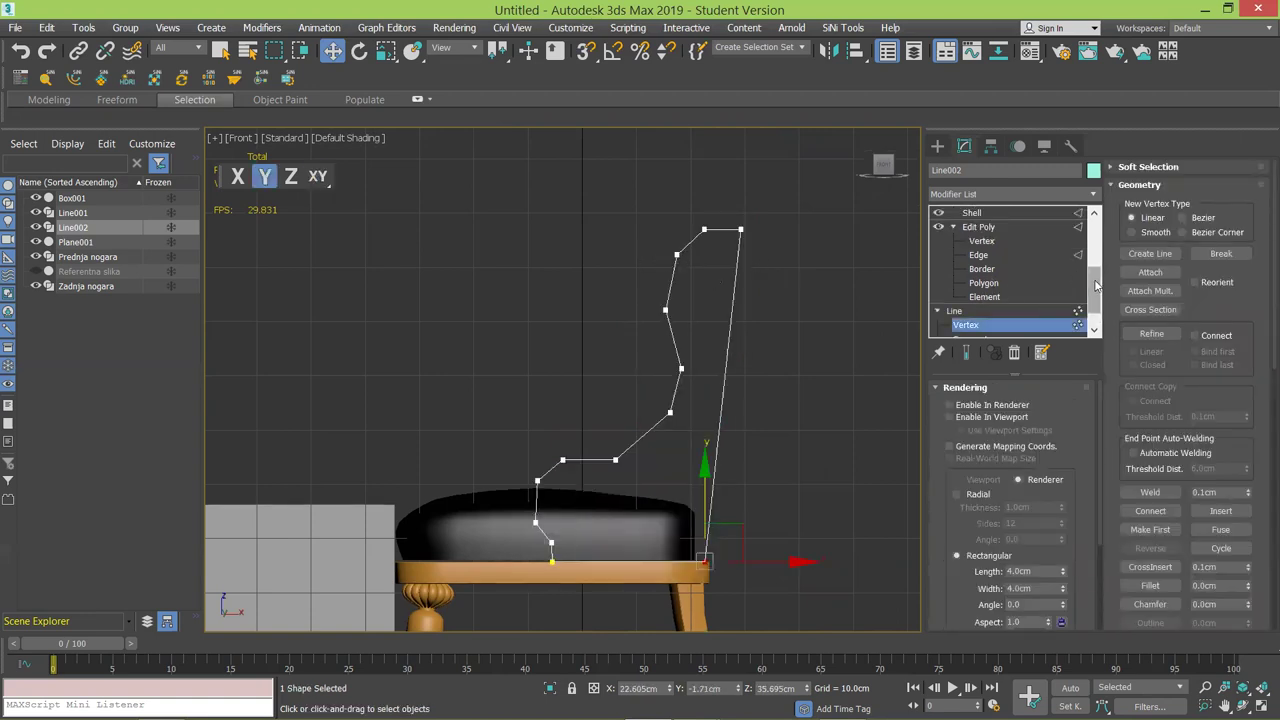
Select the Line's upper front segment, show the end result and shift the segment forward along X.
drag(1095, 283, 1097, 298)
click(1040, 312)
click(672, 272)
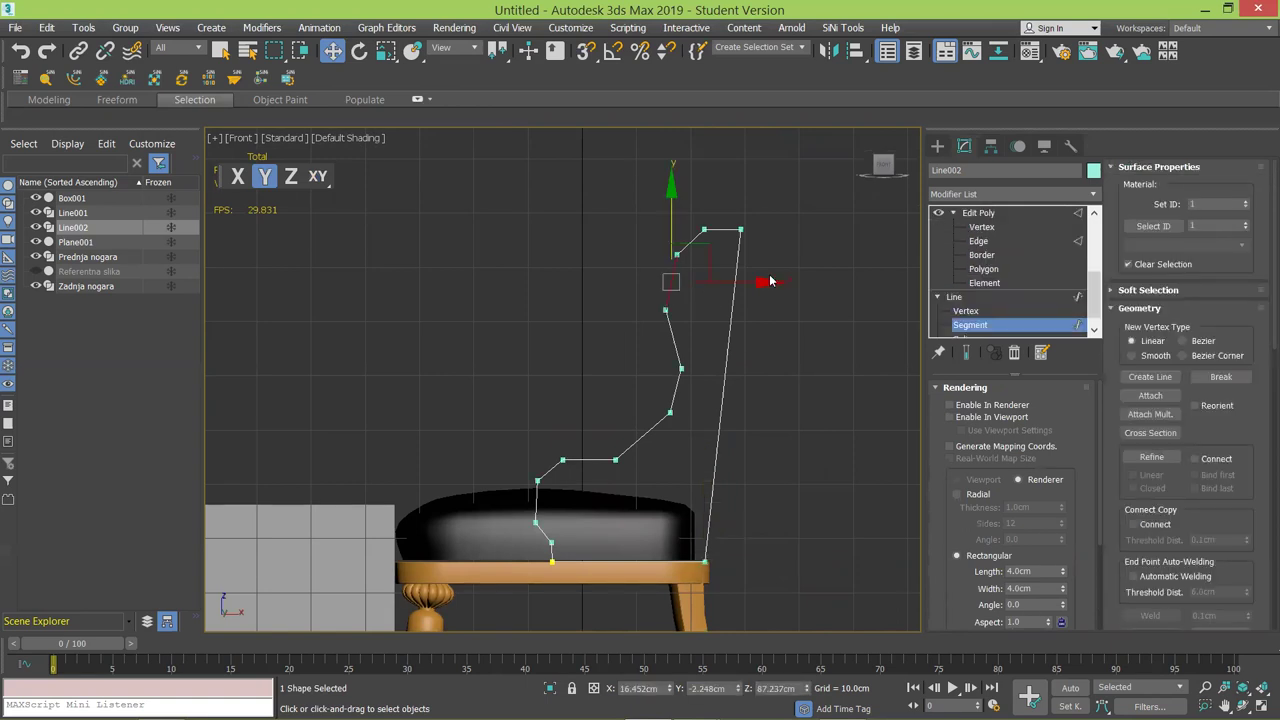
click(964, 353)
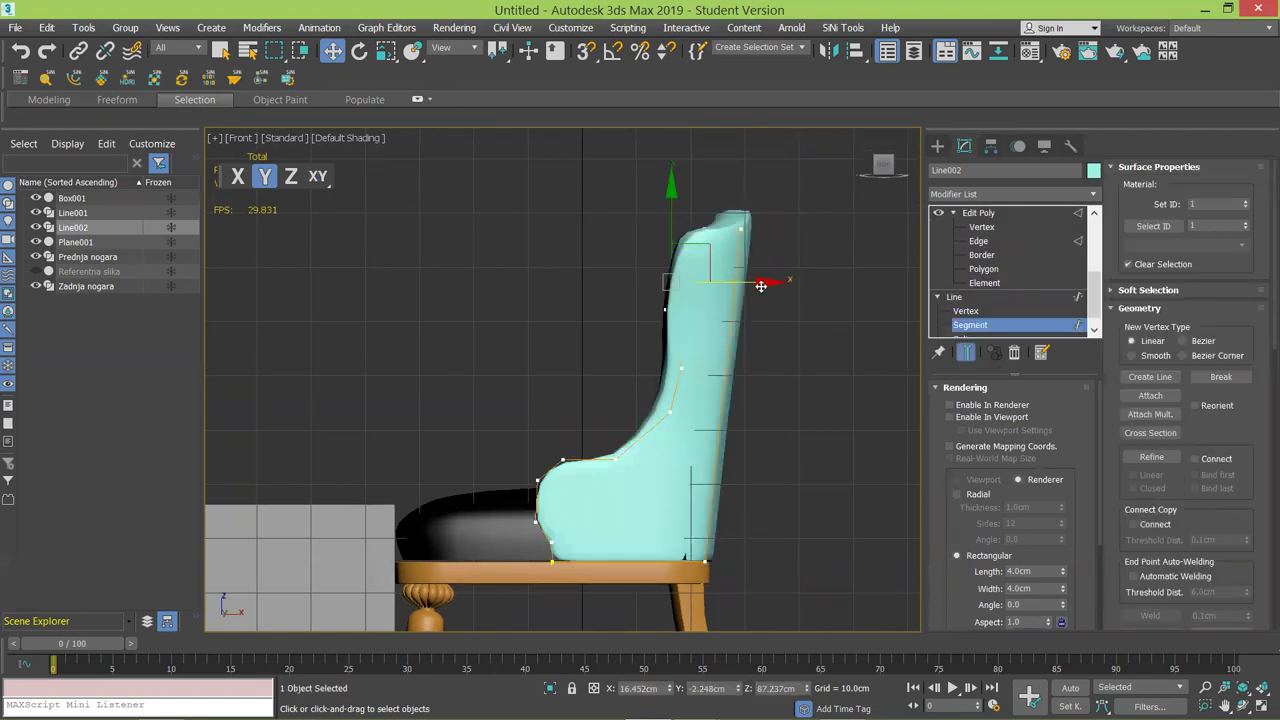
drag(756, 284, 710, 288)
alt+middle_drag(710, 288, 676, 293)
drag(712, 268, 722, 265)
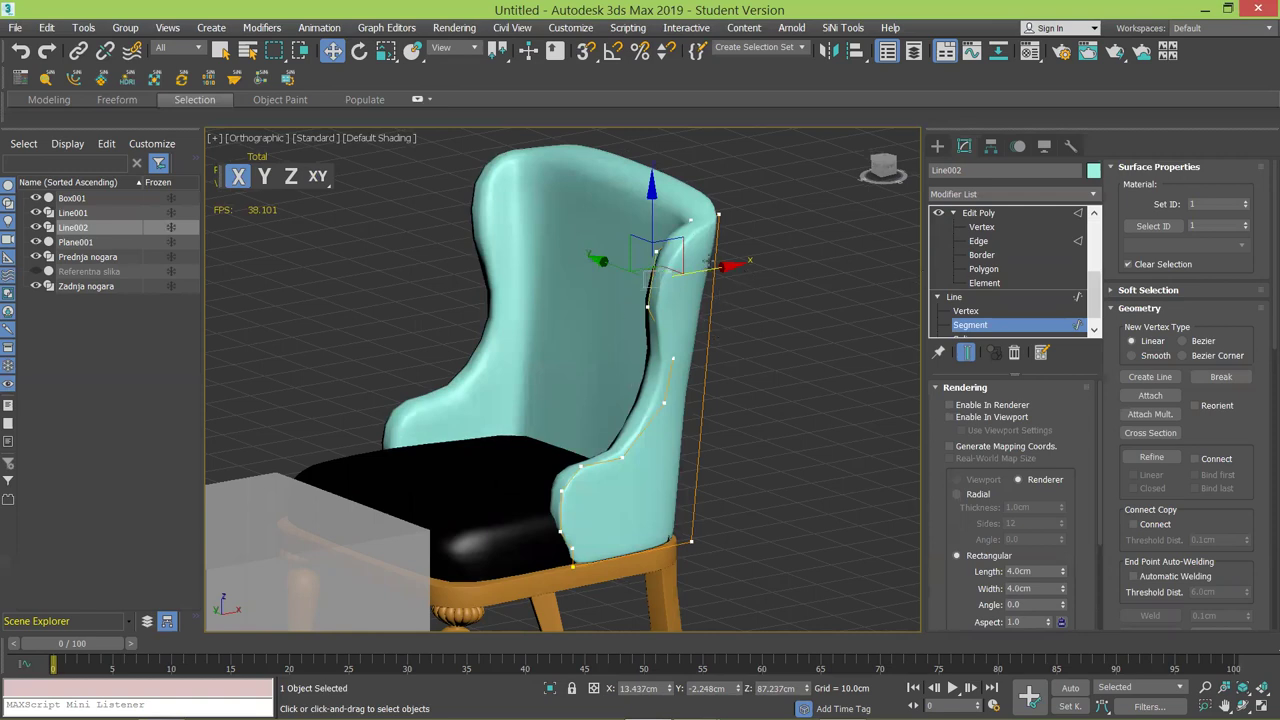
Try to move the Line's vertex above that segment along X.
click(973, 312)
click(656, 250)
drag(713, 246, 709, 245)
key(ctrl+z)
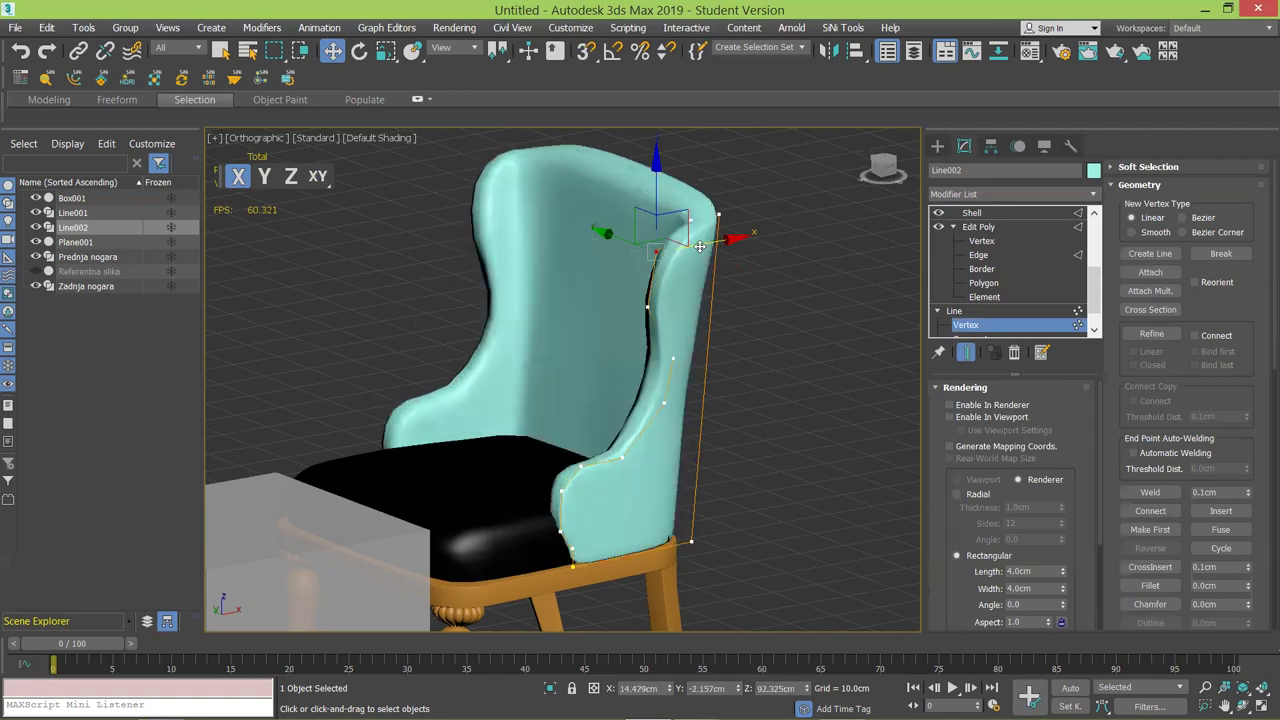
In the Edit Poly below Shell, show edged faces and move the side wing's upper front edge forward along X.
alt+middle_drag(734, 266, 800, 266)
click(1001, 256)
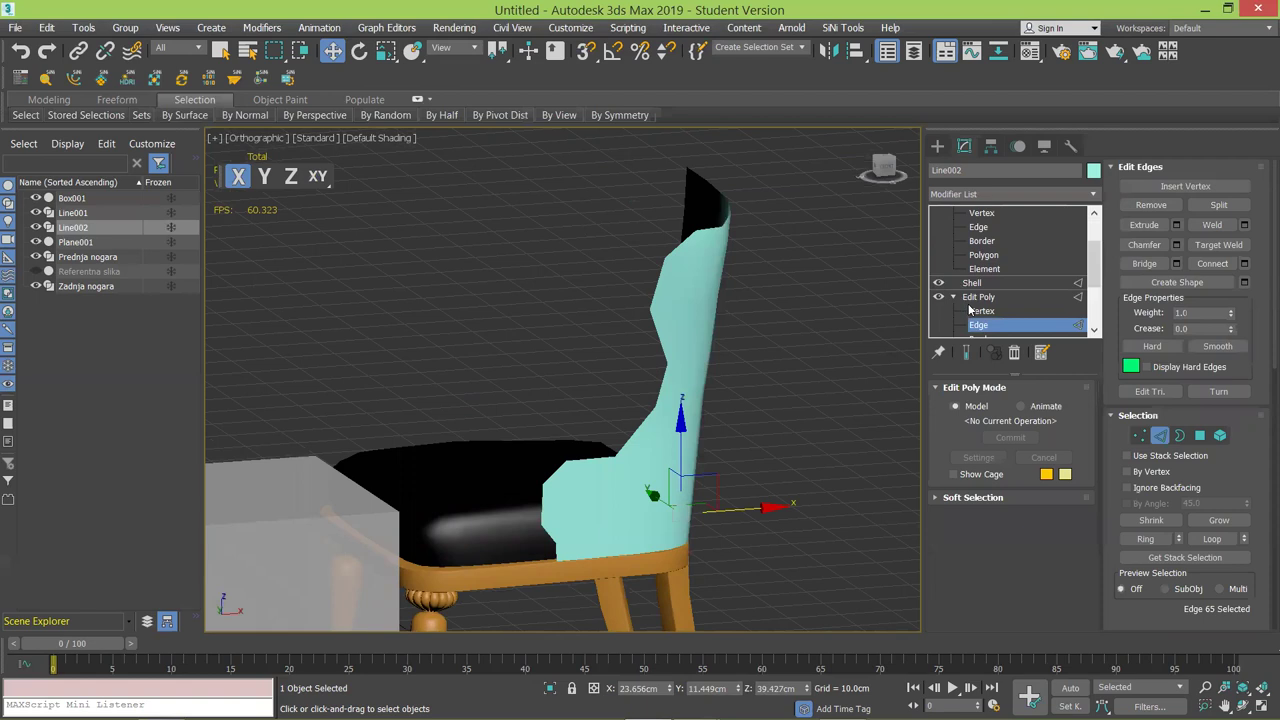
key(F4)
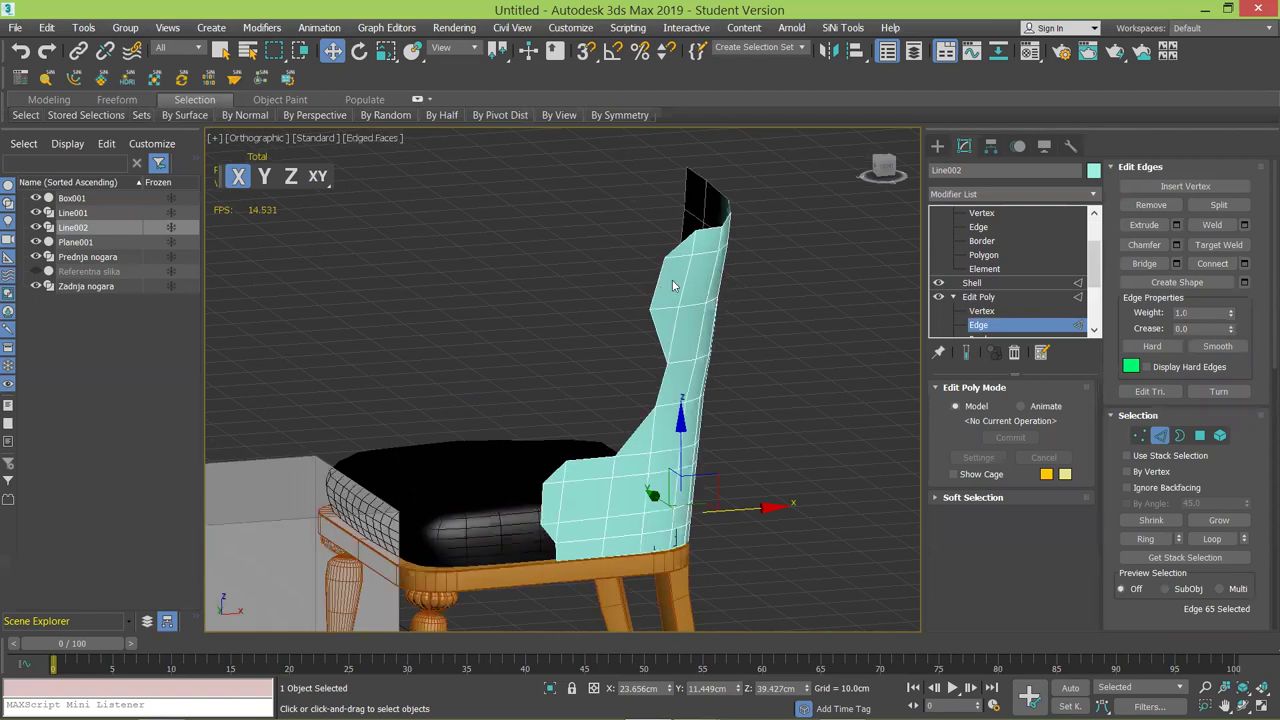
click(718, 281)
click(966, 352)
drag(727, 277, 678, 279)
alt+middle_drag(678, 279, 495, 360)
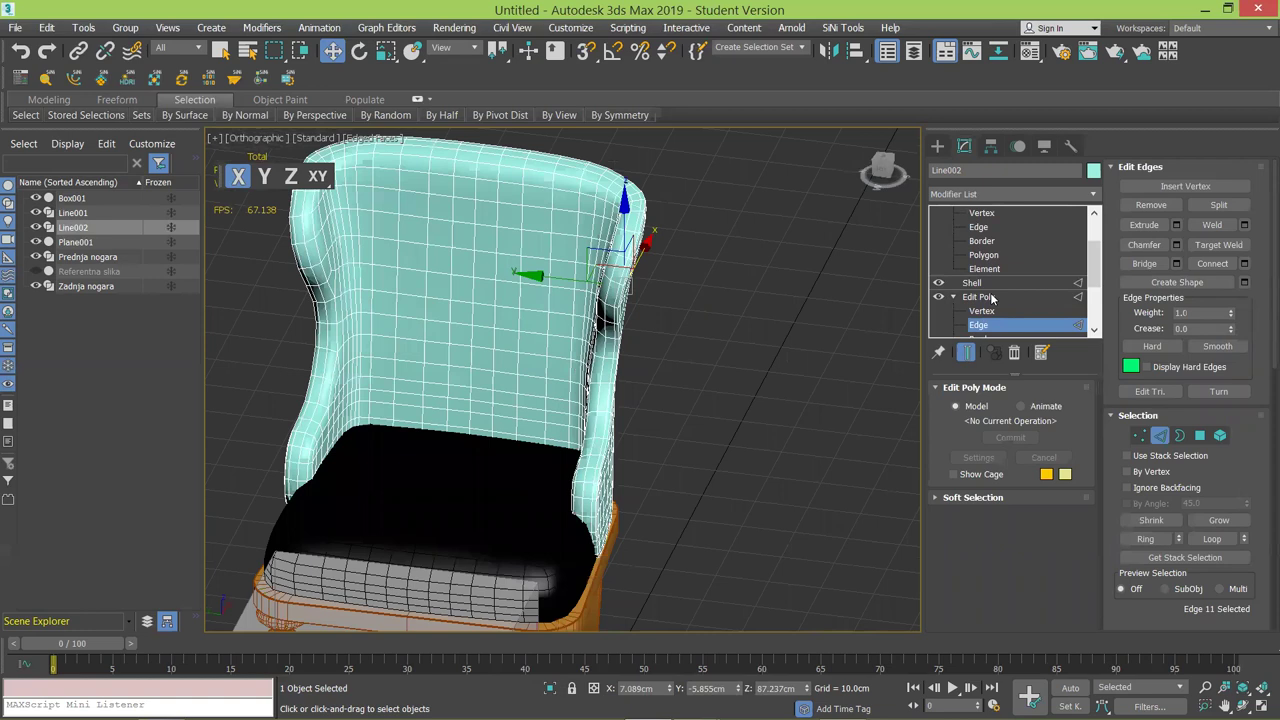
In the Edit Poly above Shell, select the inner back's low horizontal edges near the seat and move them forward along X.
click(966, 352)
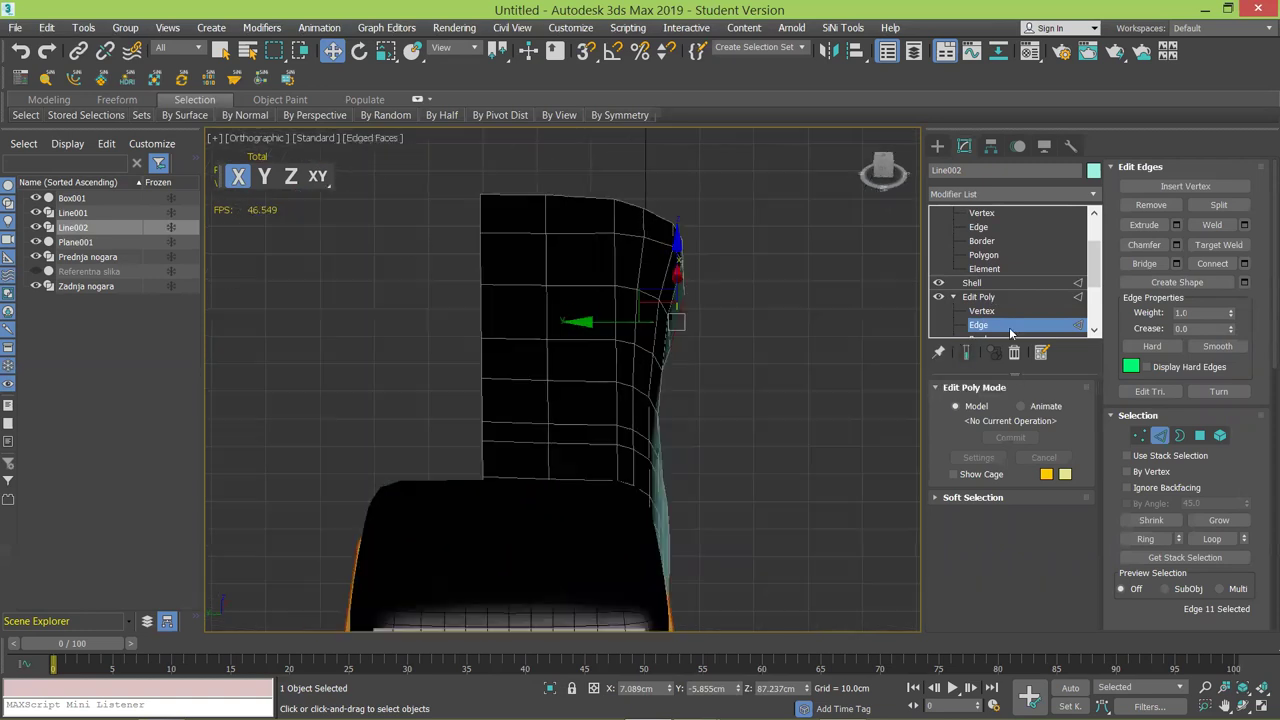
scroll(1094, 262, up, 1)
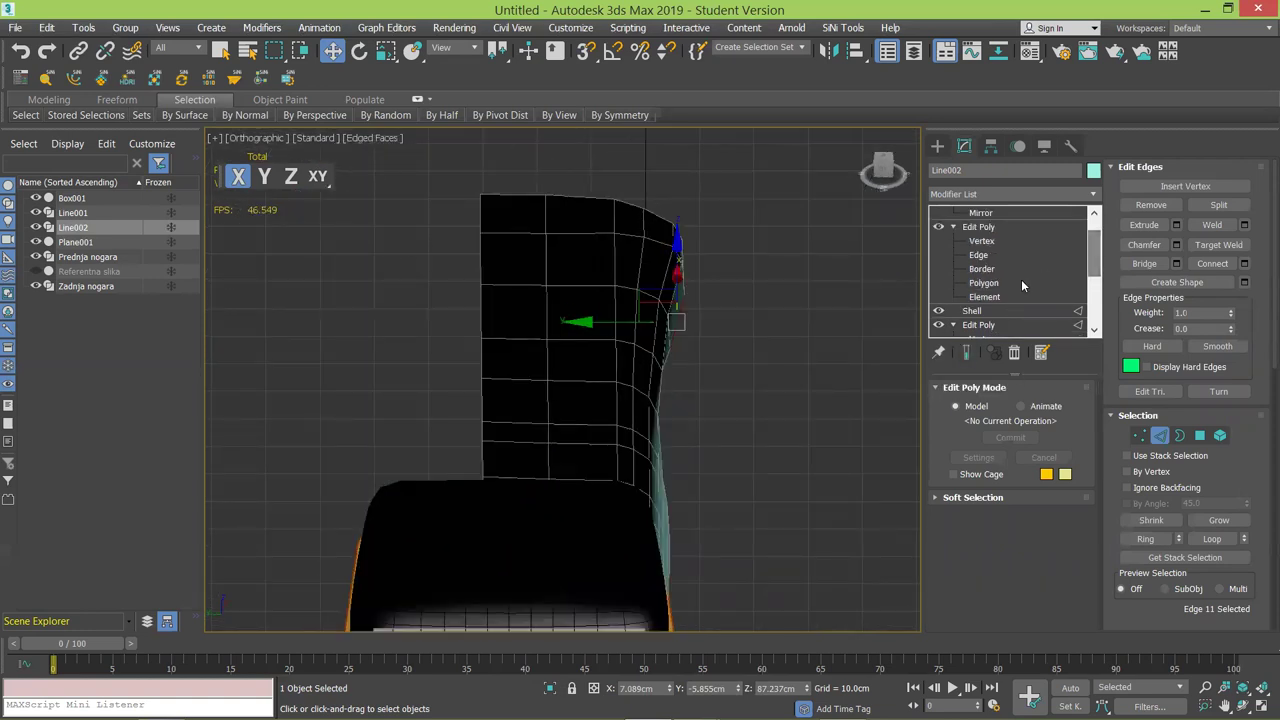
click(983, 283)
alt+middle_drag(700, 330, 574, 327)
scroll(491, 428, up, 2)
alt+middle_drag(451, 407, 495, 415)
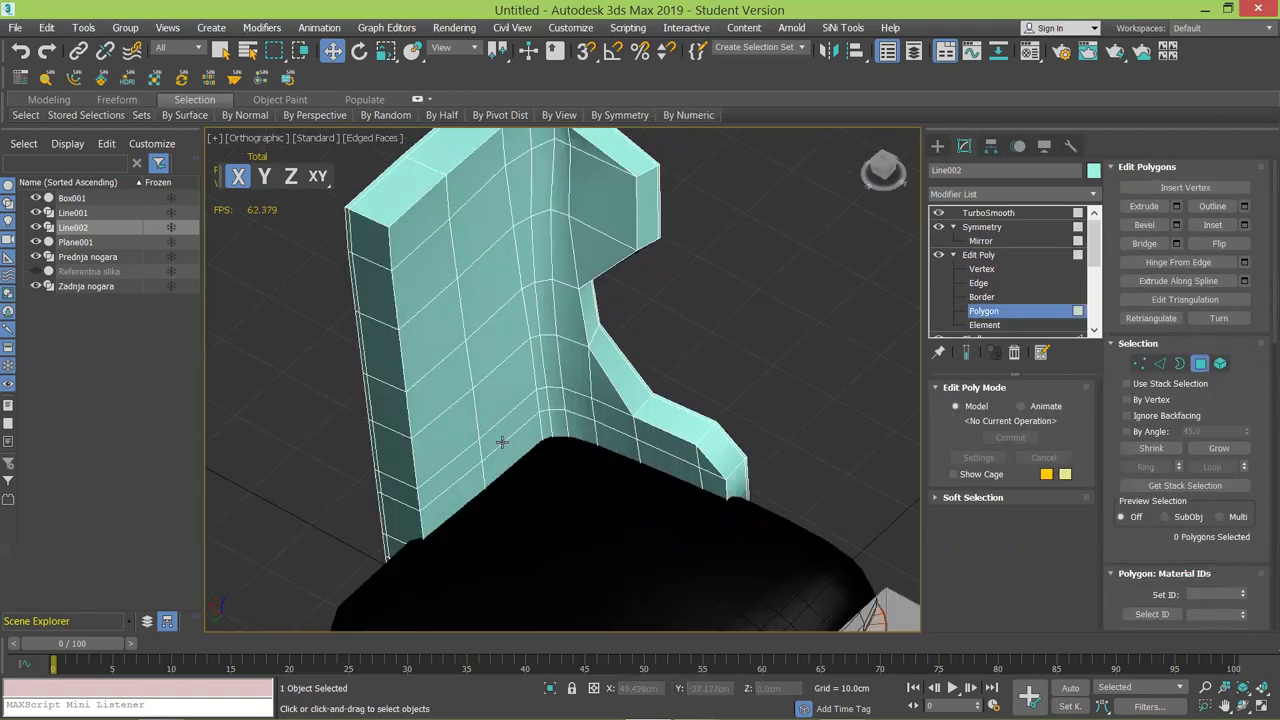
key(2)
click(470, 450)
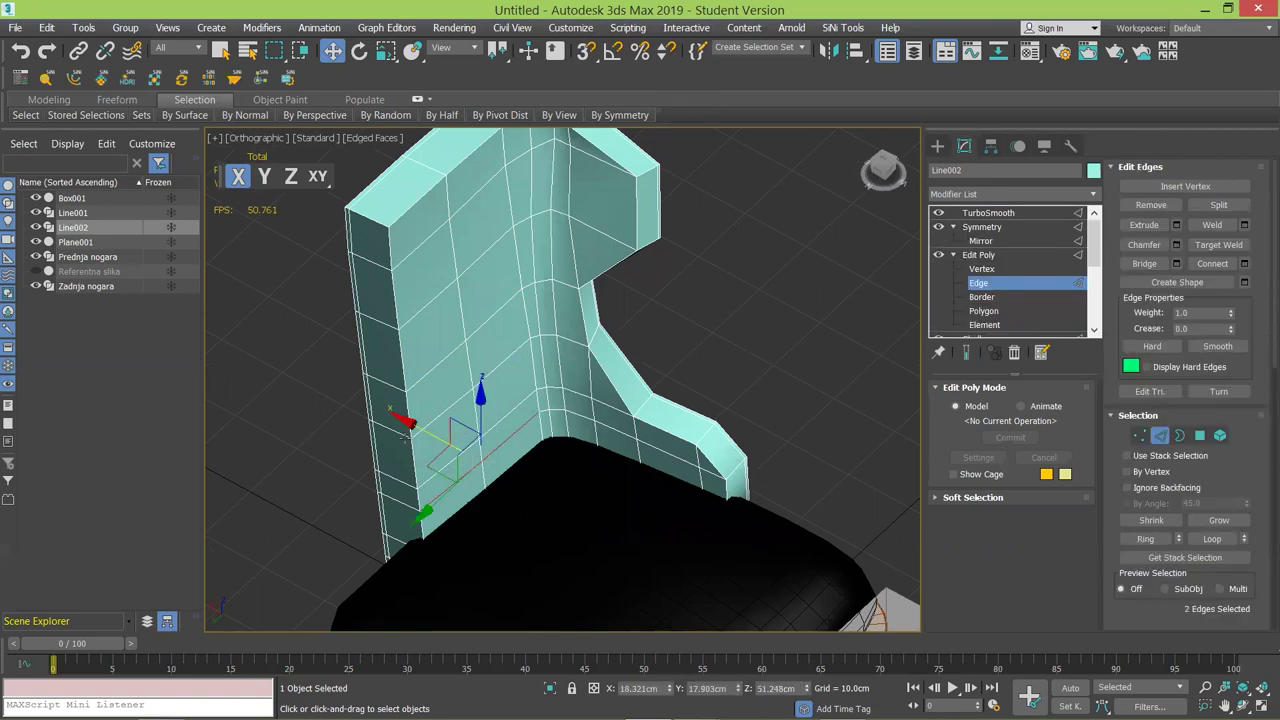
drag(412, 427, 430, 433)
alt+middle_drag(430, 433, 648, 406)
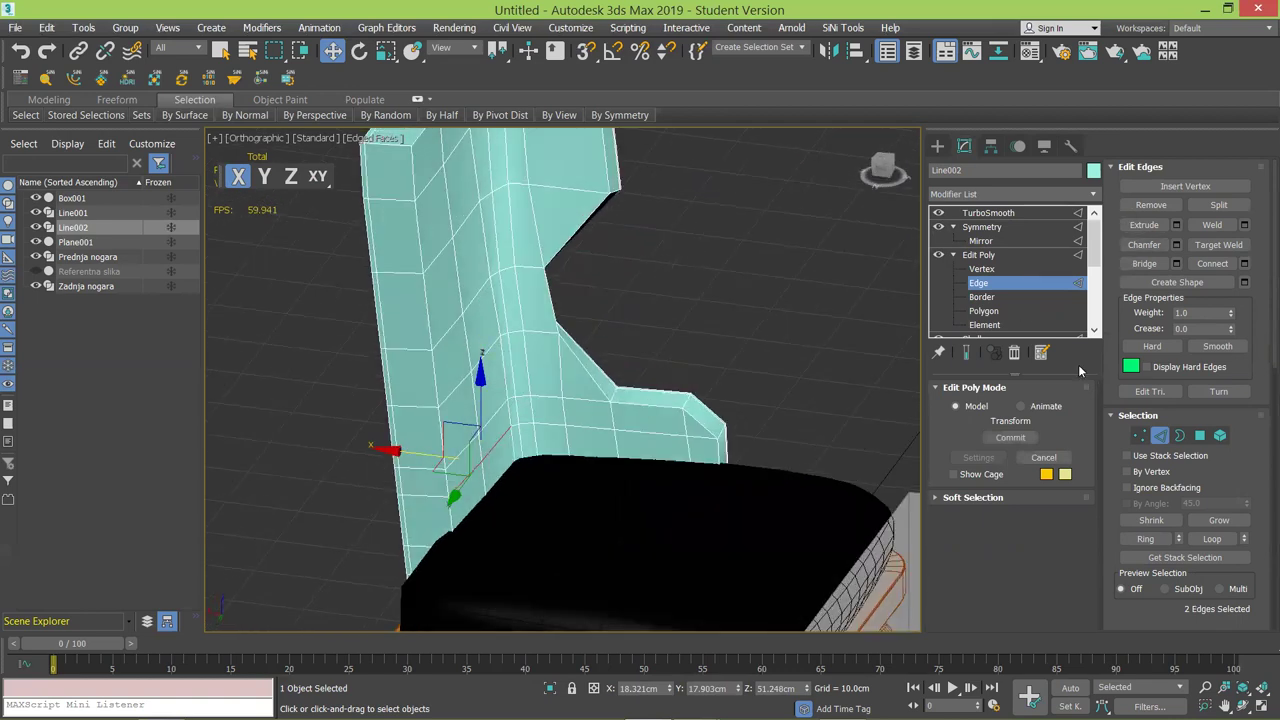
Turn on Soft Selection for the low back edges and move them further forward along X.
drag(1000, 502, 1143, 215)
click(1133, 187)
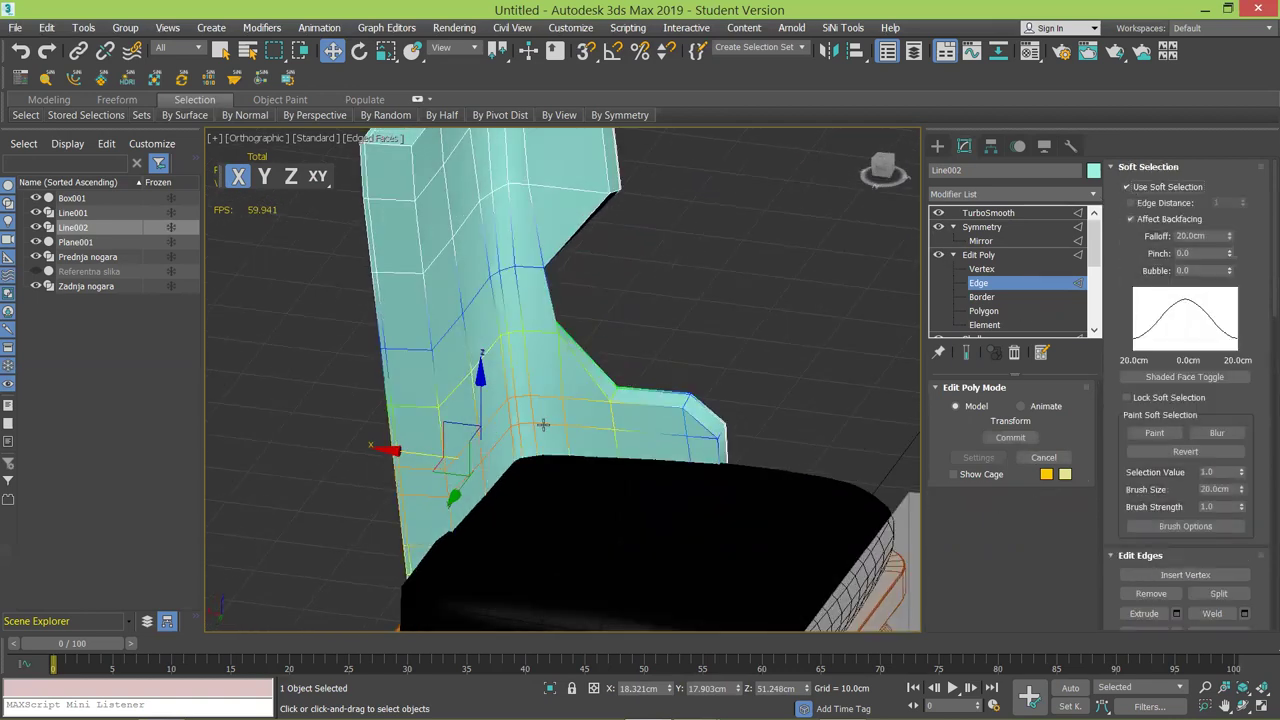
drag(420, 456, 443, 459)
alt+middle_drag(516, 390, 545, 448)
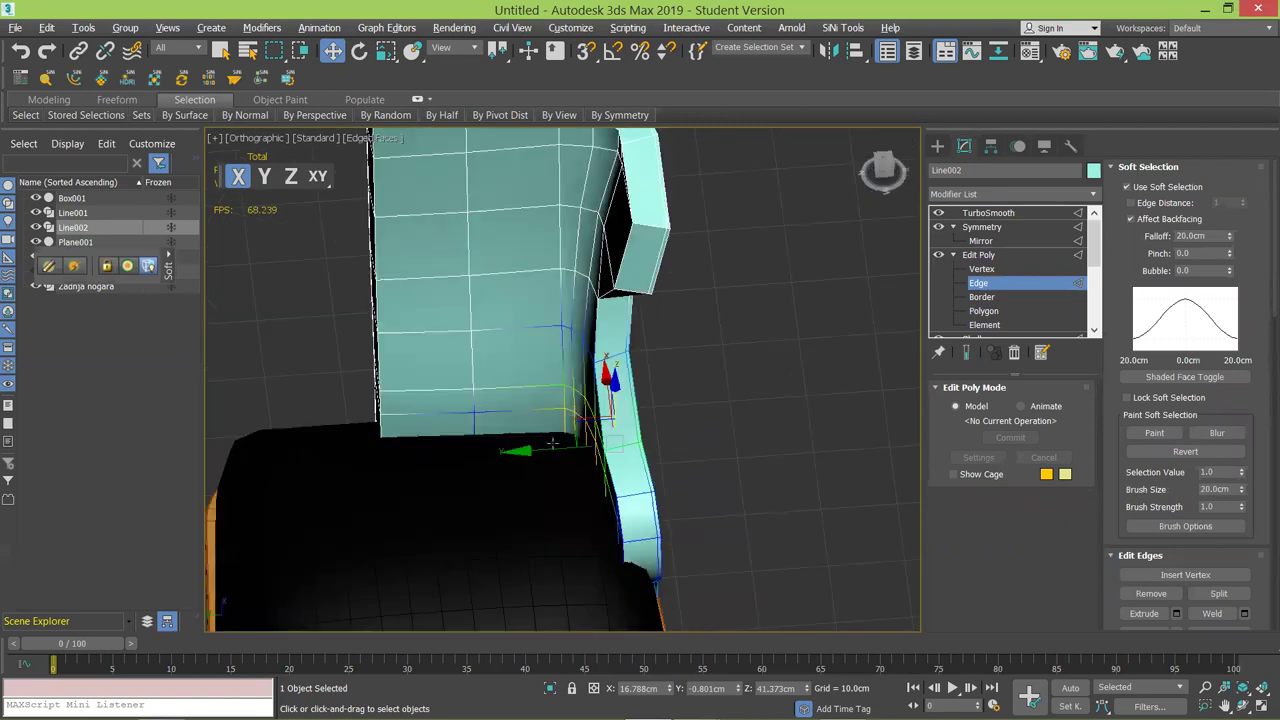
Try to move the edges at the backrest's inner lower corner along Y with Soft Selection.
drag(540, 448, 508, 450)
alt+middle_drag(626, 436, 590, 410)
key(ctrl+z)
Set the Soft Selection falloff to 5 cm and turn Soft Selection off.
click(1210, 236)
text(5)
key(Return)
alt+middle_drag(708, 371, 572, 463)
alt+middle_drag(507, 388, 420, 415)
click(1152, 187)
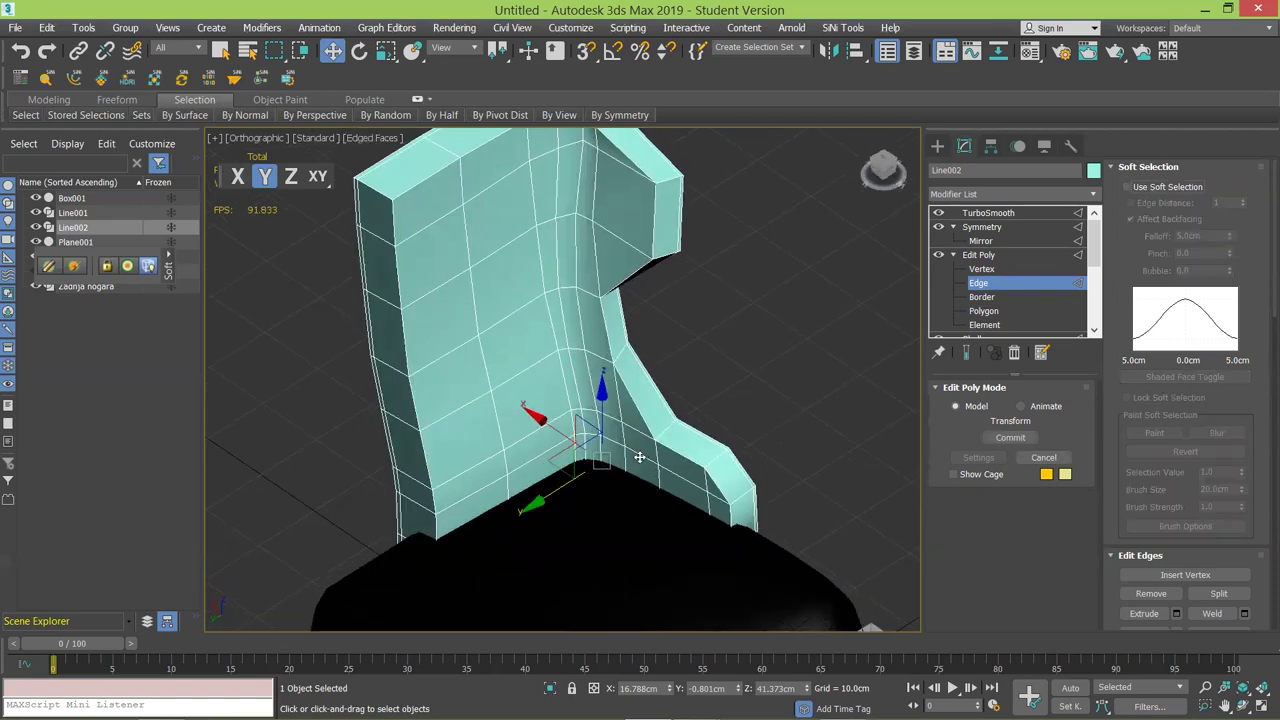
Select the row of inner edges just above the seat and try scaling it in the XY plane.
click(703, 488)
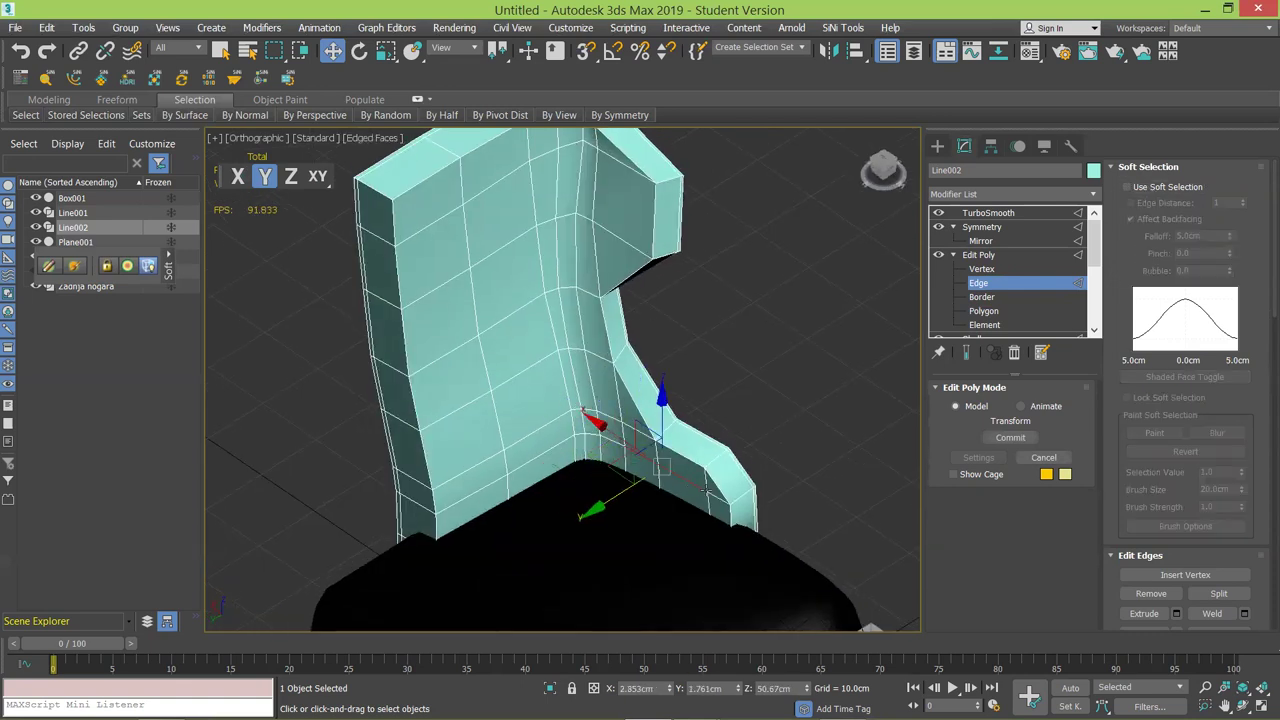
ctrl+click(716, 497)
ctrl+click(611, 446)
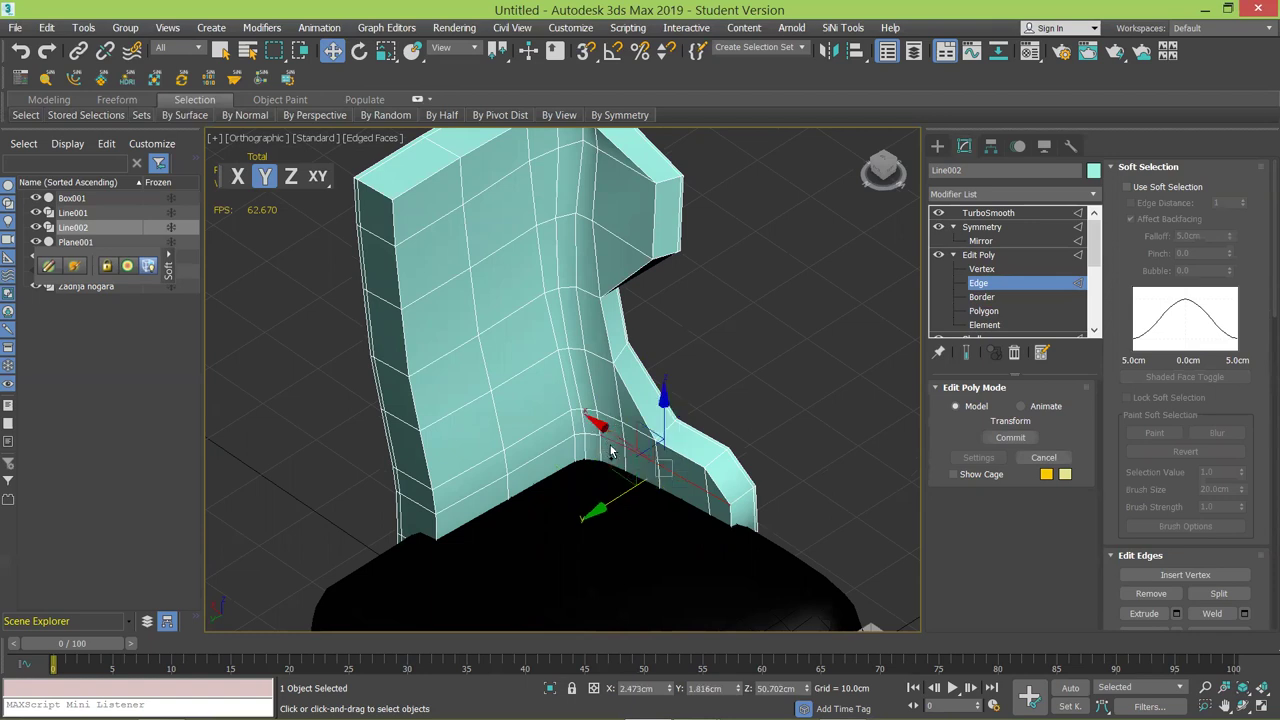
ctrl+click(592, 435)
ctrl+click(579, 436)
ctrl+click(540, 456)
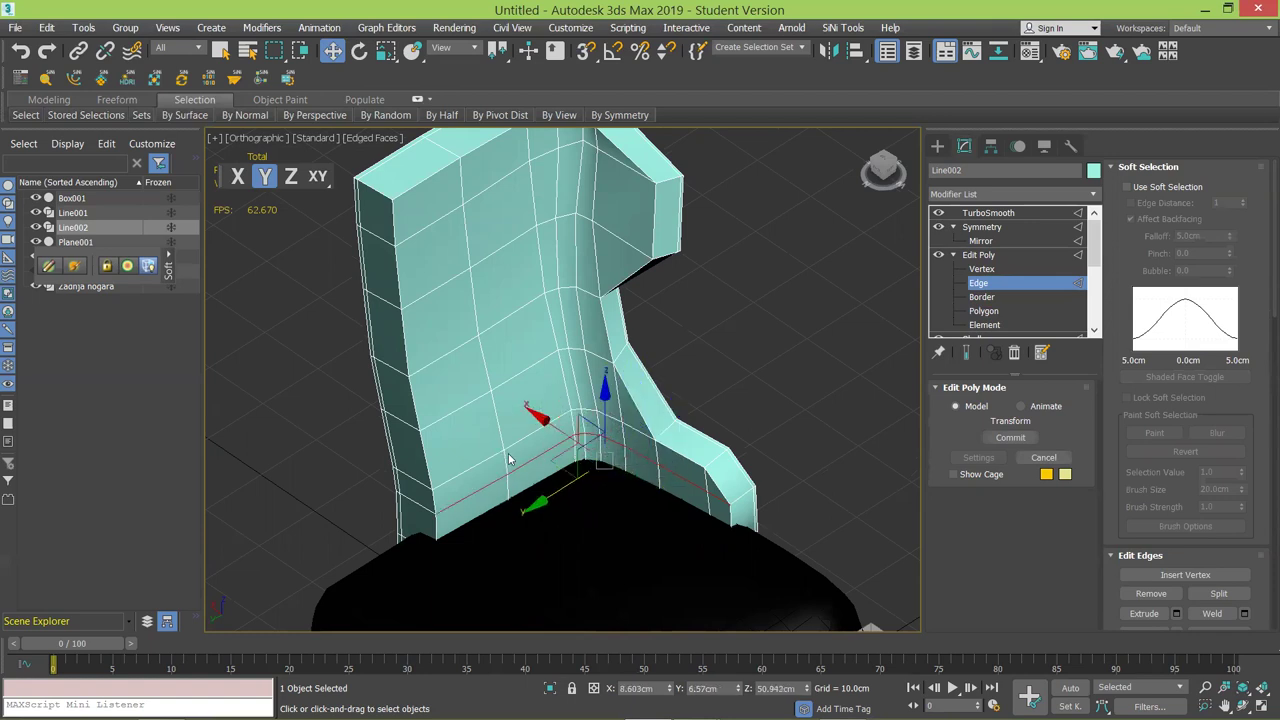
key(r)
drag(600, 497, 603, 486)
key(ctrl+z)
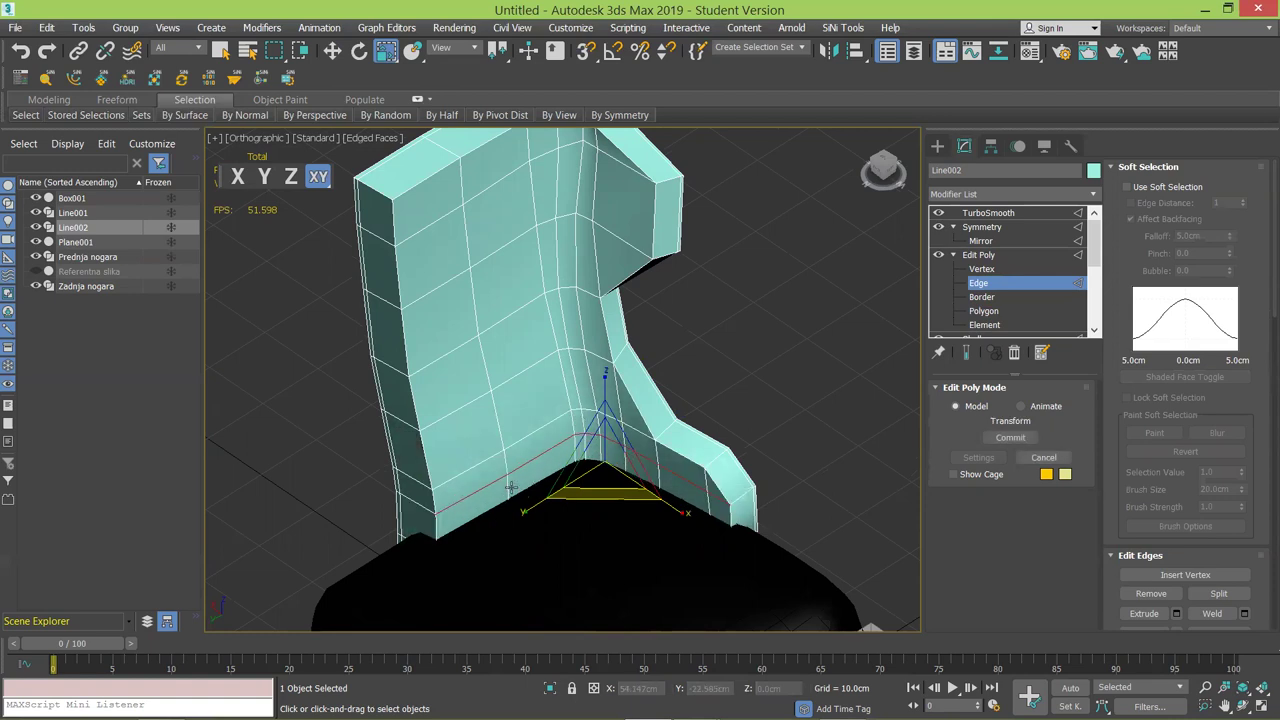
key(w)
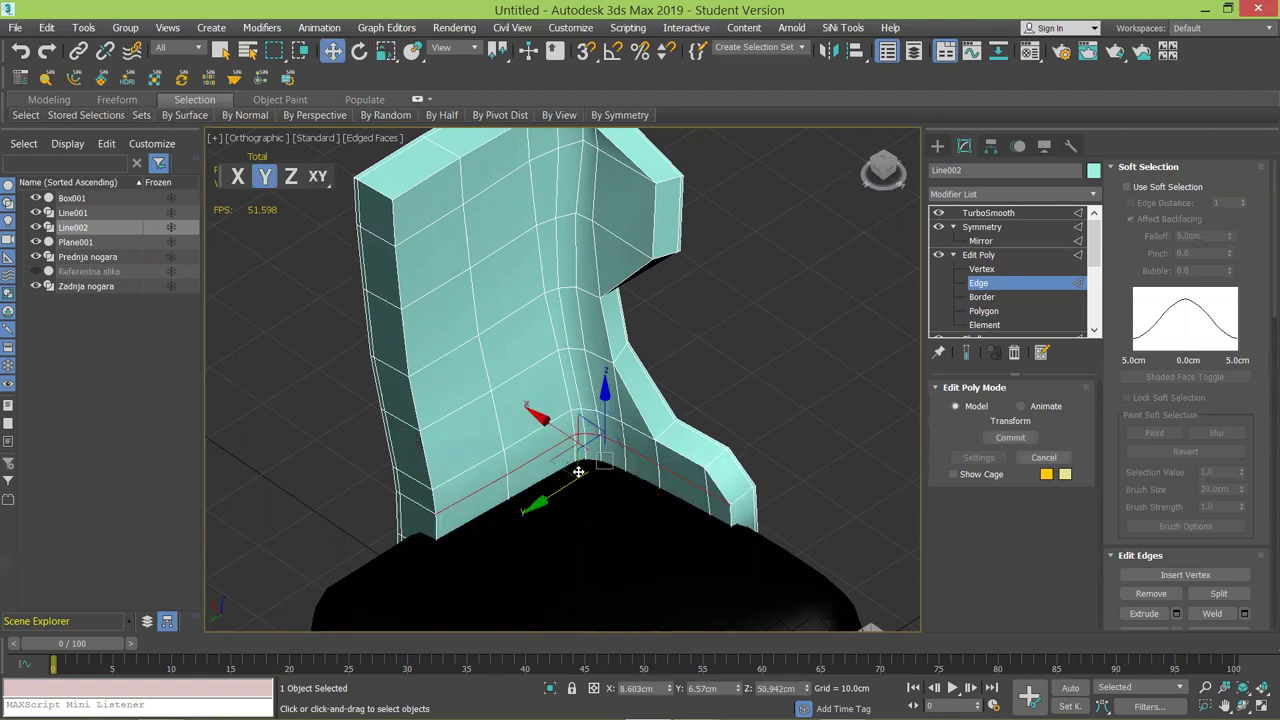
Deselect the row's edge nearest the symmetry plane and scale the remaining edges inward in the XY plane.
alt+click(477, 492)
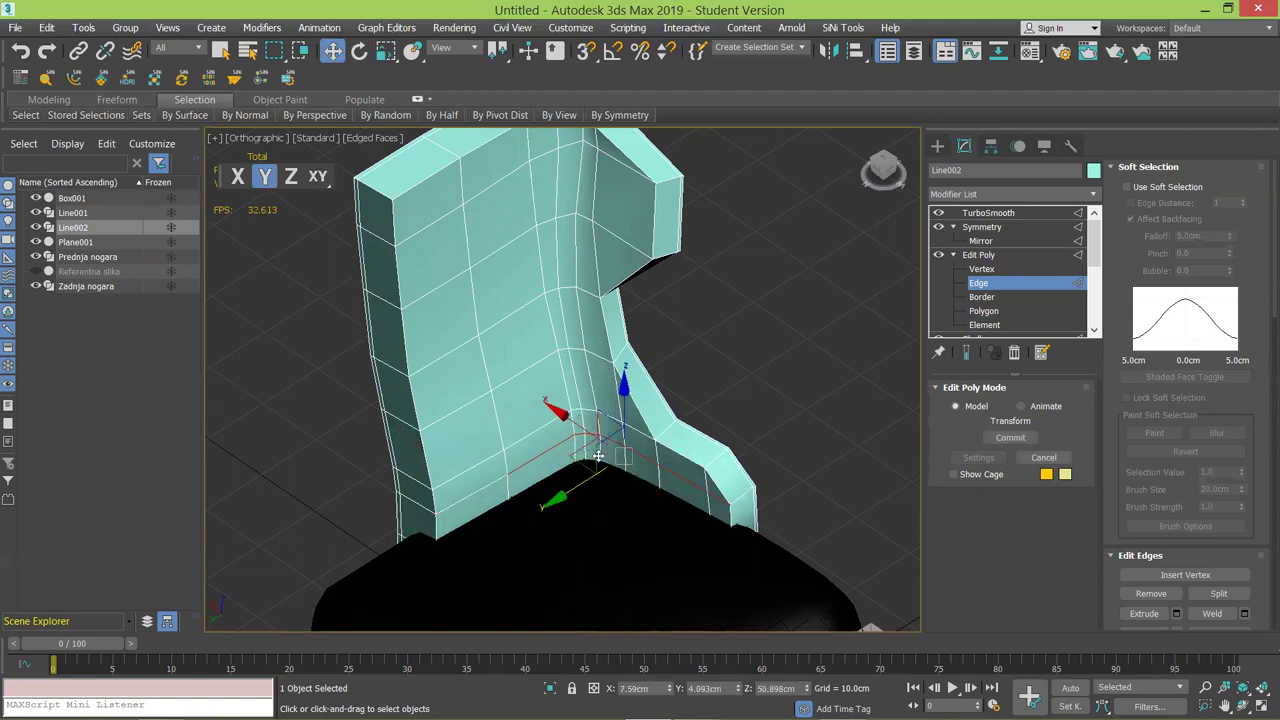
key(r)
drag(622, 494, 627, 466)
key(w)
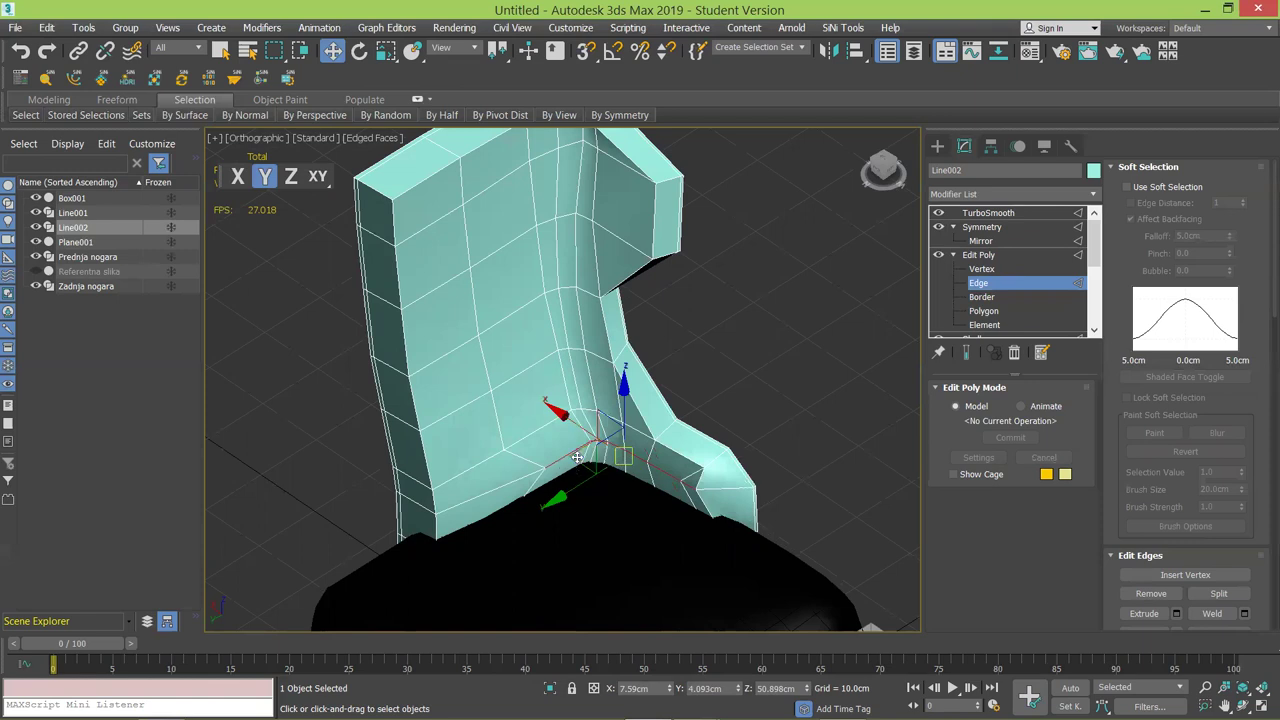
Move the row's vertex at the symmetry plane forward along X.
alt+middle_drag(568, 470, 508, 502)
key(1)
click(464, 531)
drag(410, 510, 442, 520)
alt+middle_drag(560, 502, 549, 371)
alt+middle_drag(549, 371, 499, 449)
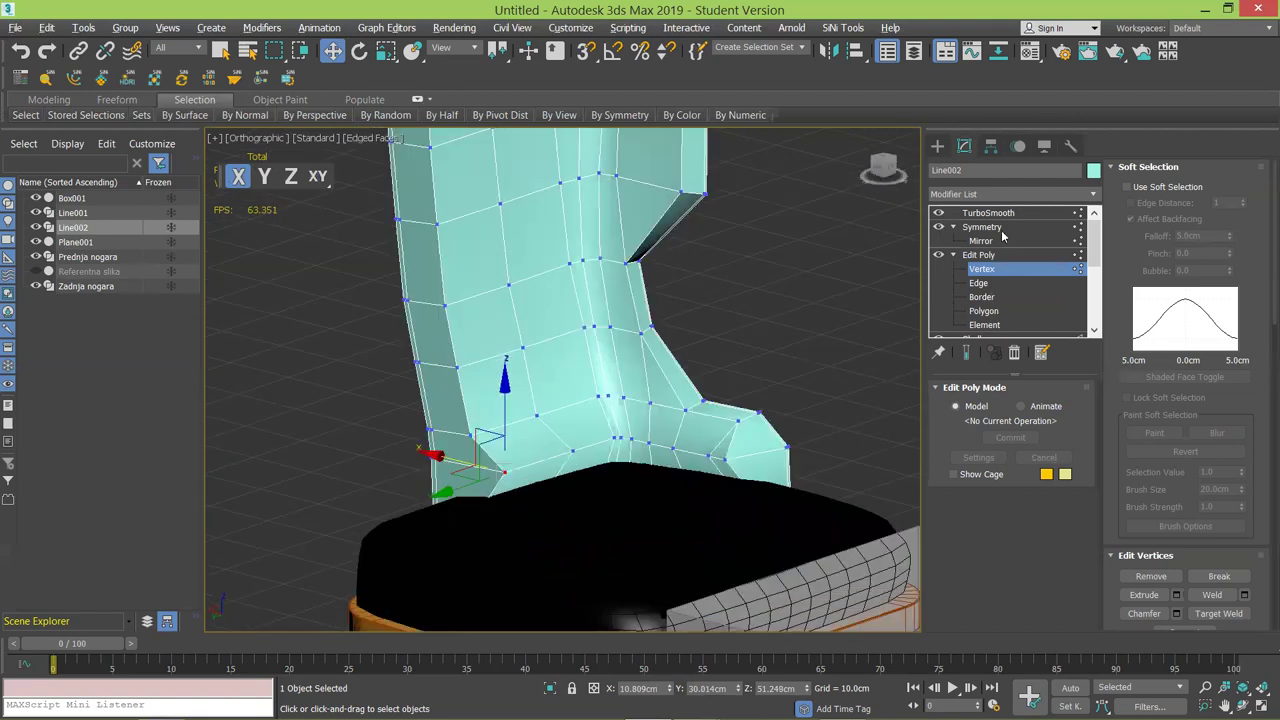
Show the end result on the whole backrest and undo the last vertex move.
click(966, 352)
alt+middle_drag(871, 363, 517, 446)
middle_drag(557, 354, 656, 406)
scroll(502, 389, down, 3)
key(ctrl+z)
key(ctrl+z)
key(ctrl+z)
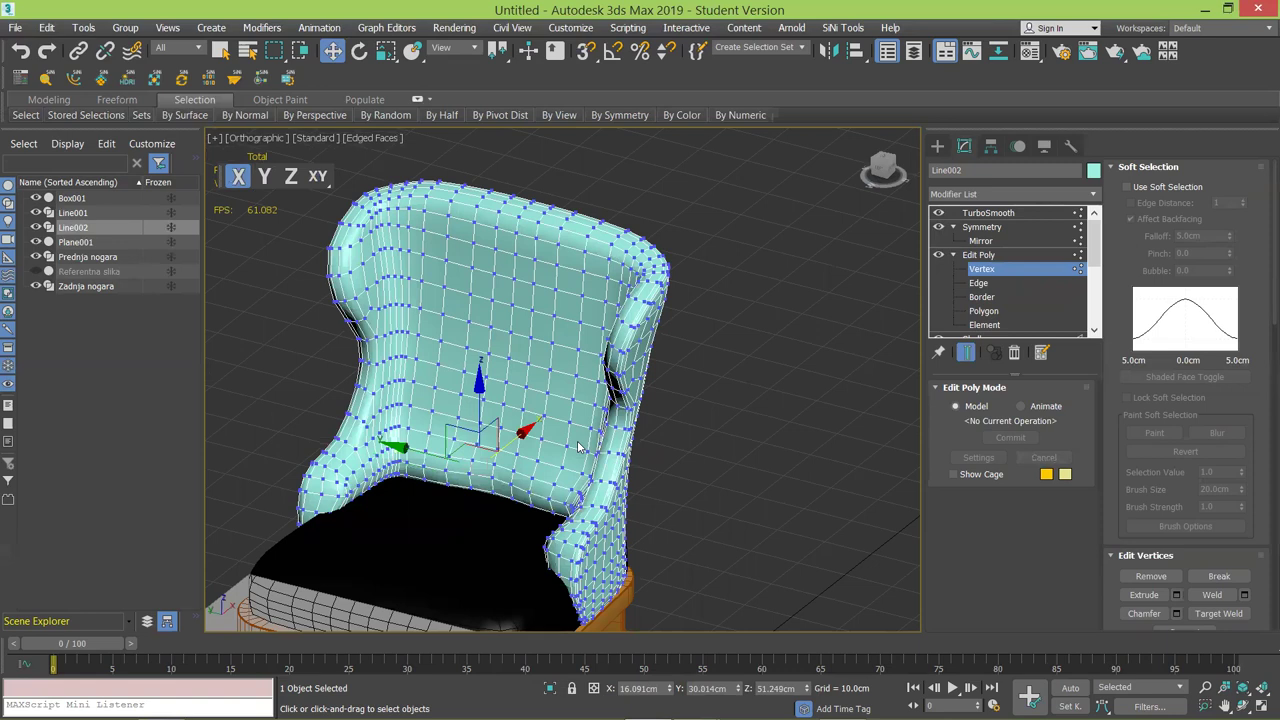
alt+middle_drag(537, 442, 577, 437)
Examine the smoothed backrest's inner side and disable the TurboSmooth modifier.
key(shift+z)
key(shift+z)
key(shift+z)
key(shift+z)
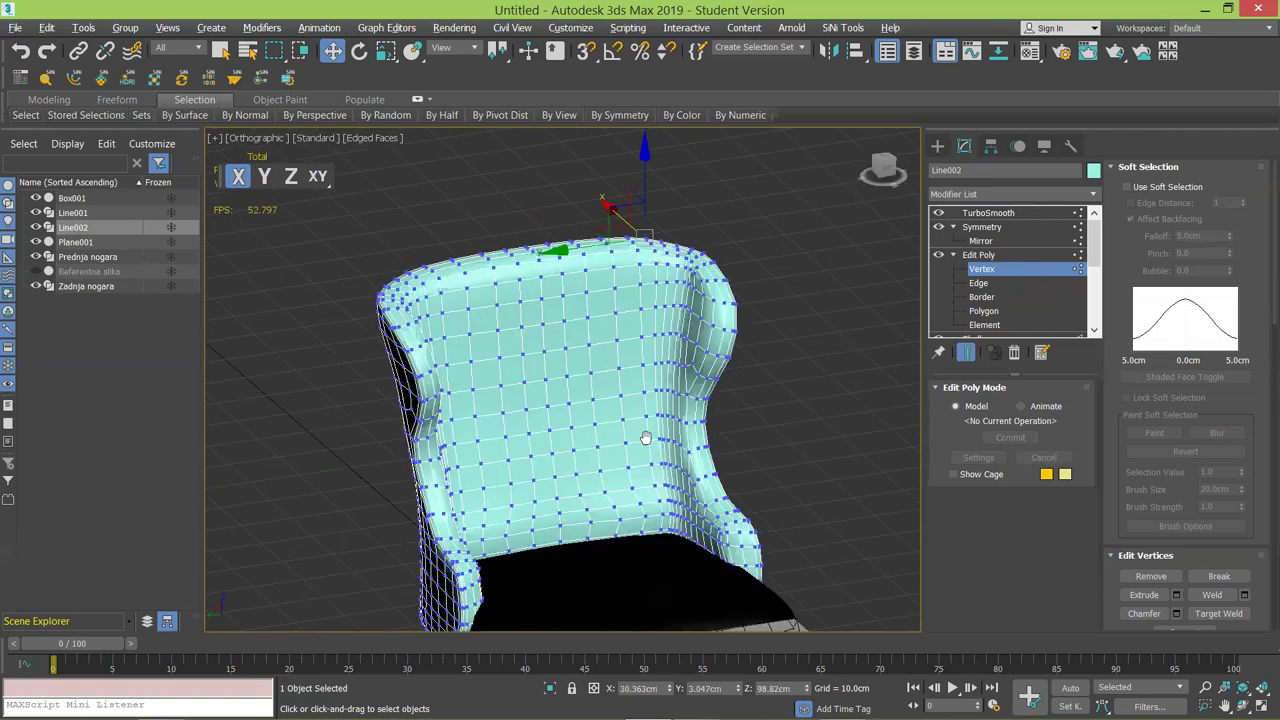
key(shift+z)
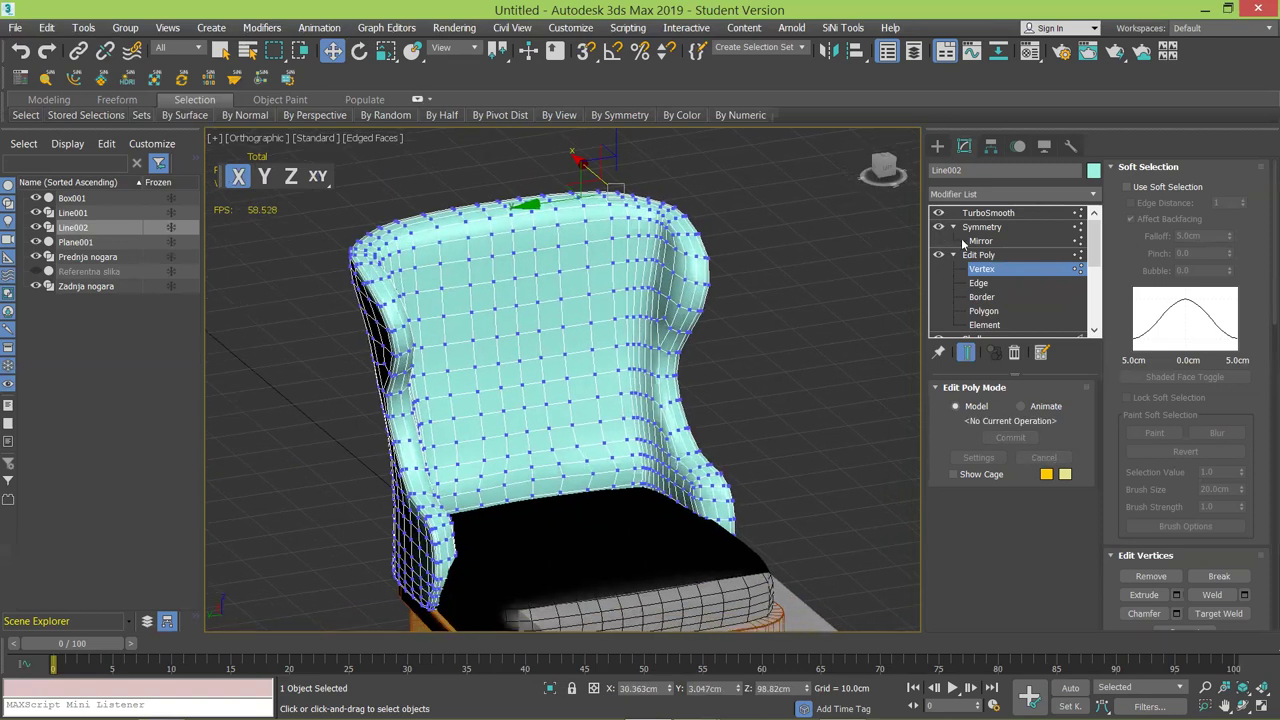
click(938, 213)
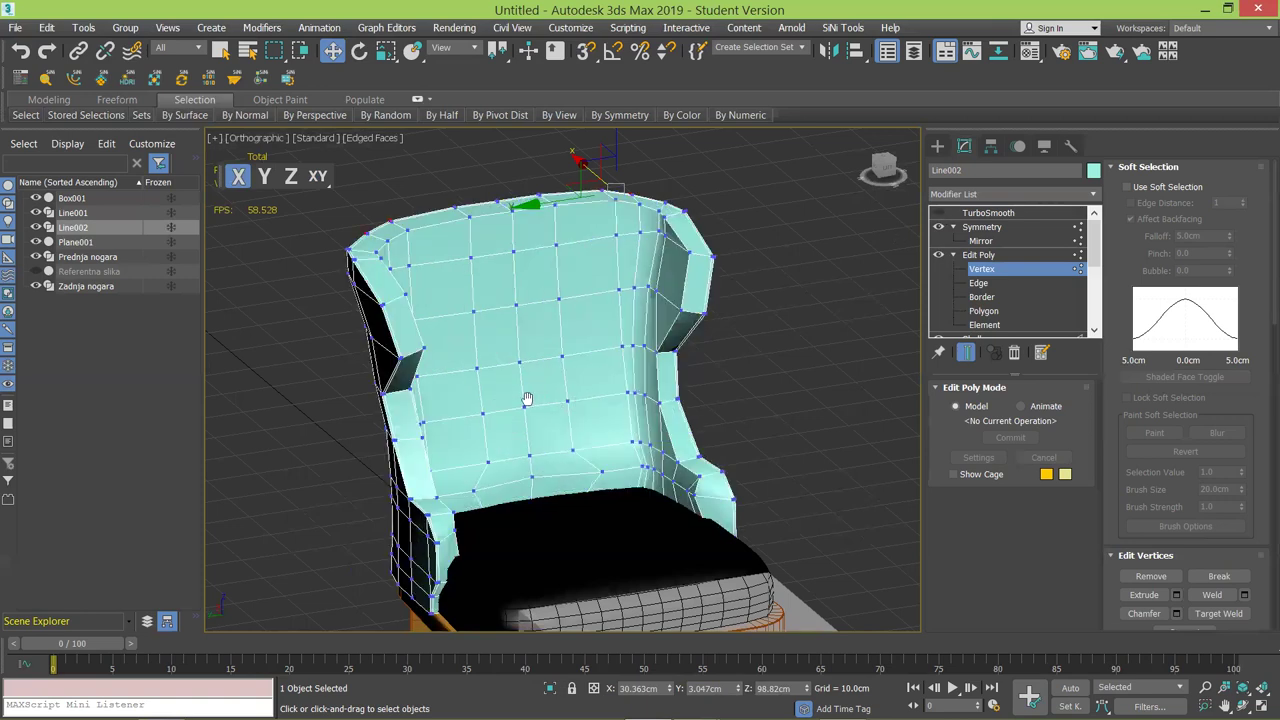
Inspect the unsmoothed mesh above the seat and undo the scaling of the inner edge row.
key(shift+z)
key(shift+z)
key(shift+z)
key(shift+z)
key(shift+z)
key(shift+z)
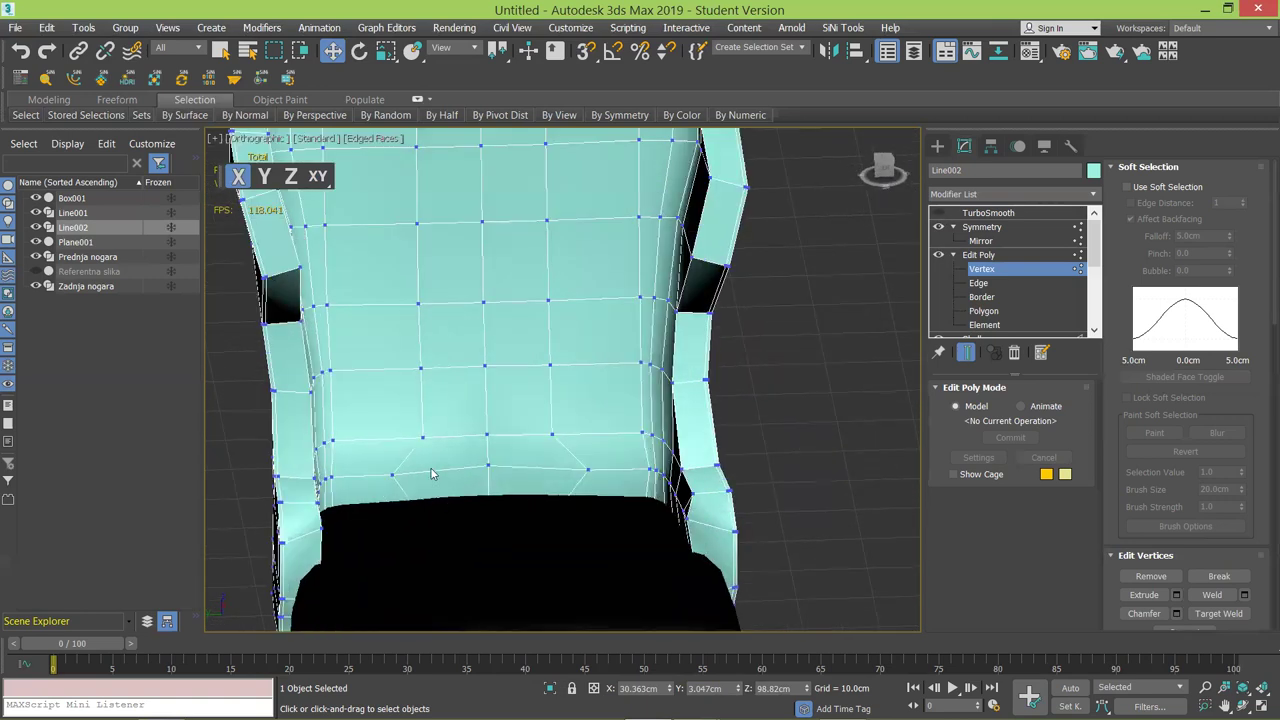
key(shift+z)
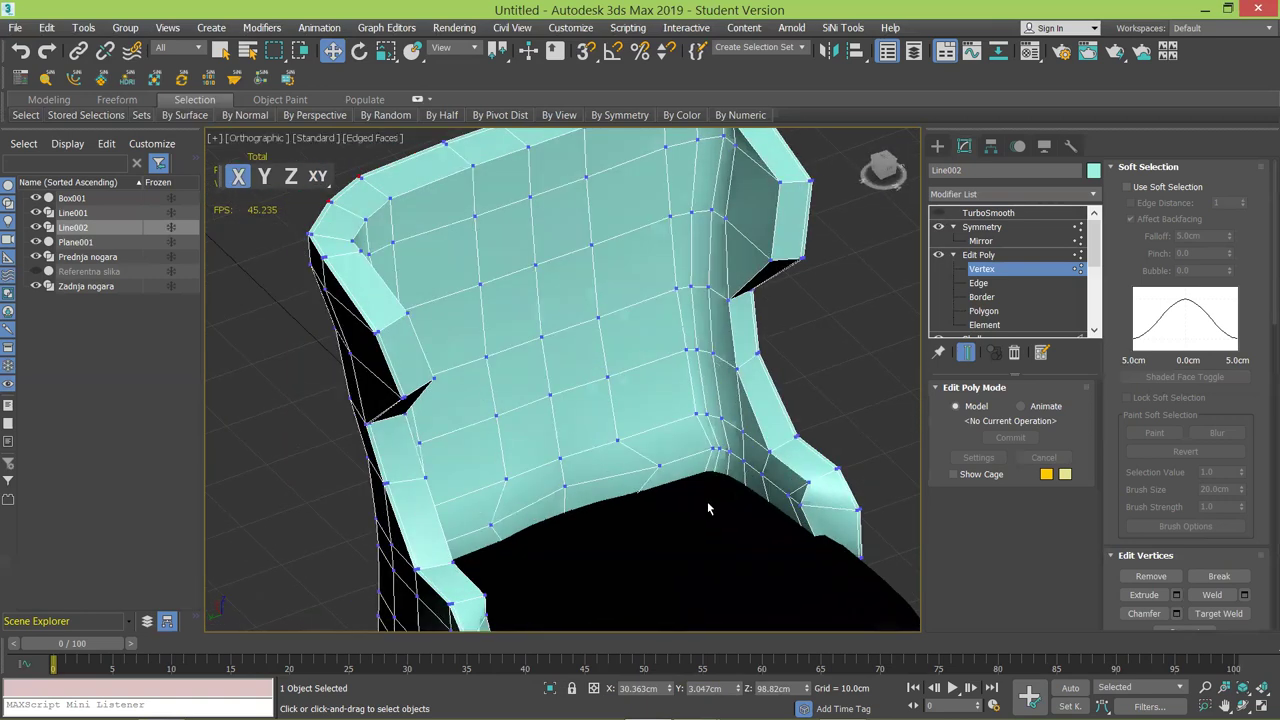
key(shift+z)
Compare the backrest's shape with the reference photo in Windows Photo Viewer and return to the side wing in 3ds Max.
key(alt+Tab)
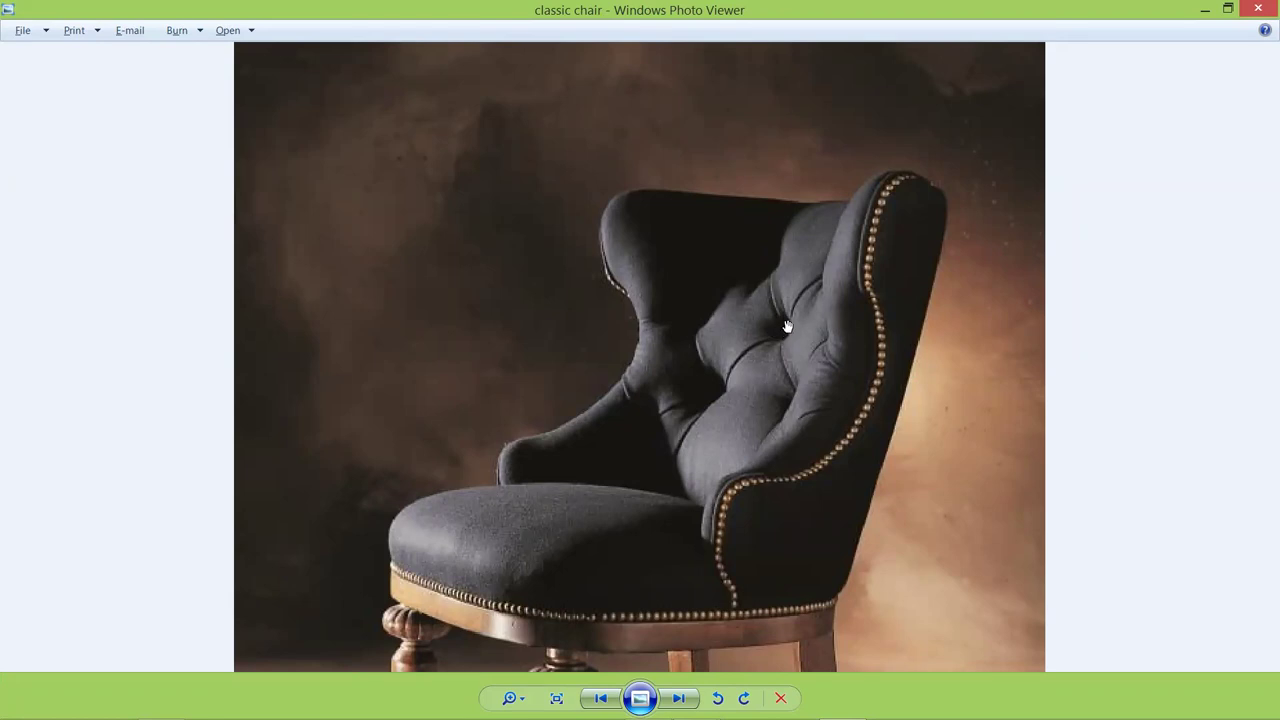
key(alt+Tab)
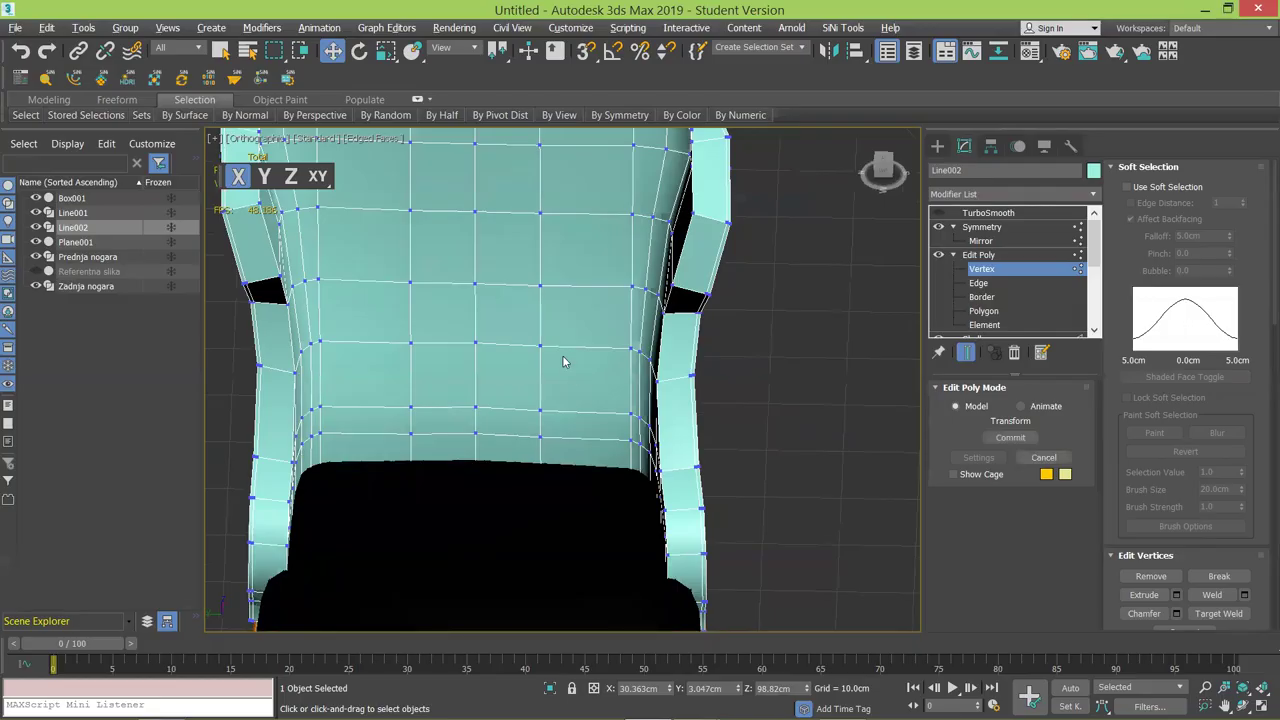
middle_drag(623, 334, 596, 249)
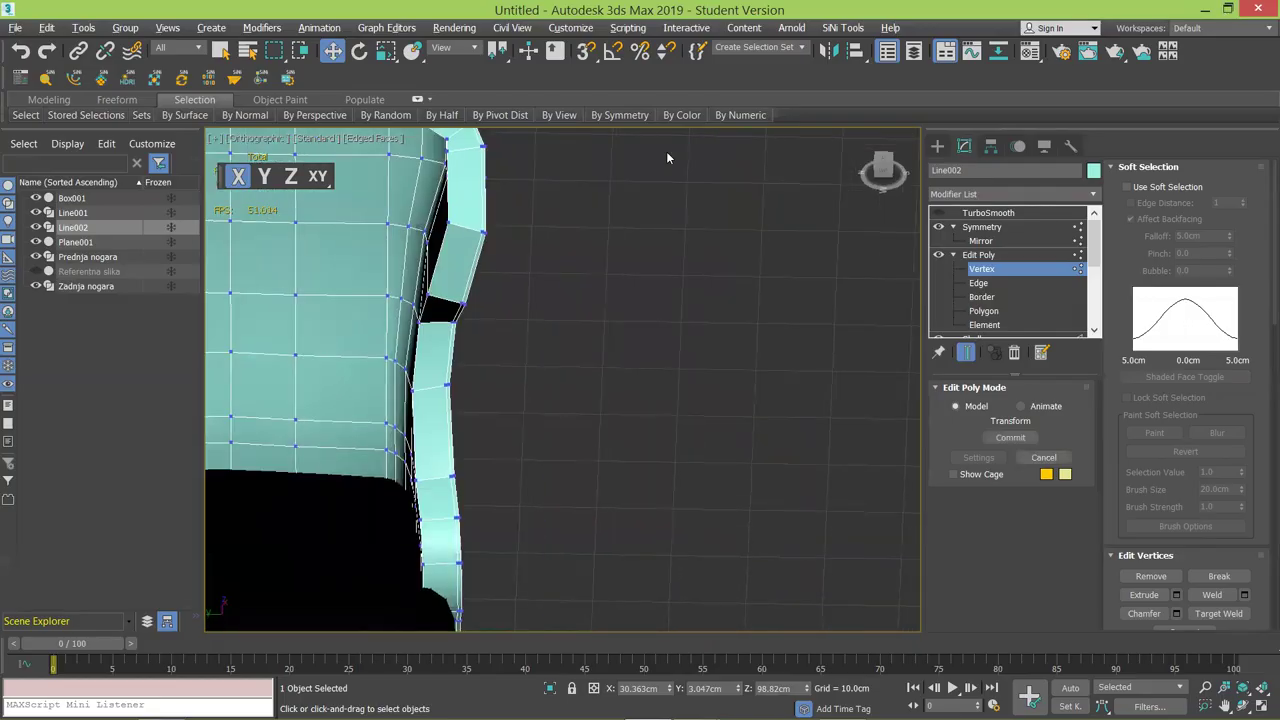
Draw a red annotation grid of crossing horizontal and vertical lines over the empty viewport area beside the backrest.
key(ctrl+shift+3)
drag(677, 205, 663, 458)
drag(772, 197, 763, 482)
drag(869, 223, 878, 512)
drag(573, 255, 940, 286)
drag(594, 337, 907, 348)
drag(576, 407, 958, 420)
drag(580, 479, 946, 501)
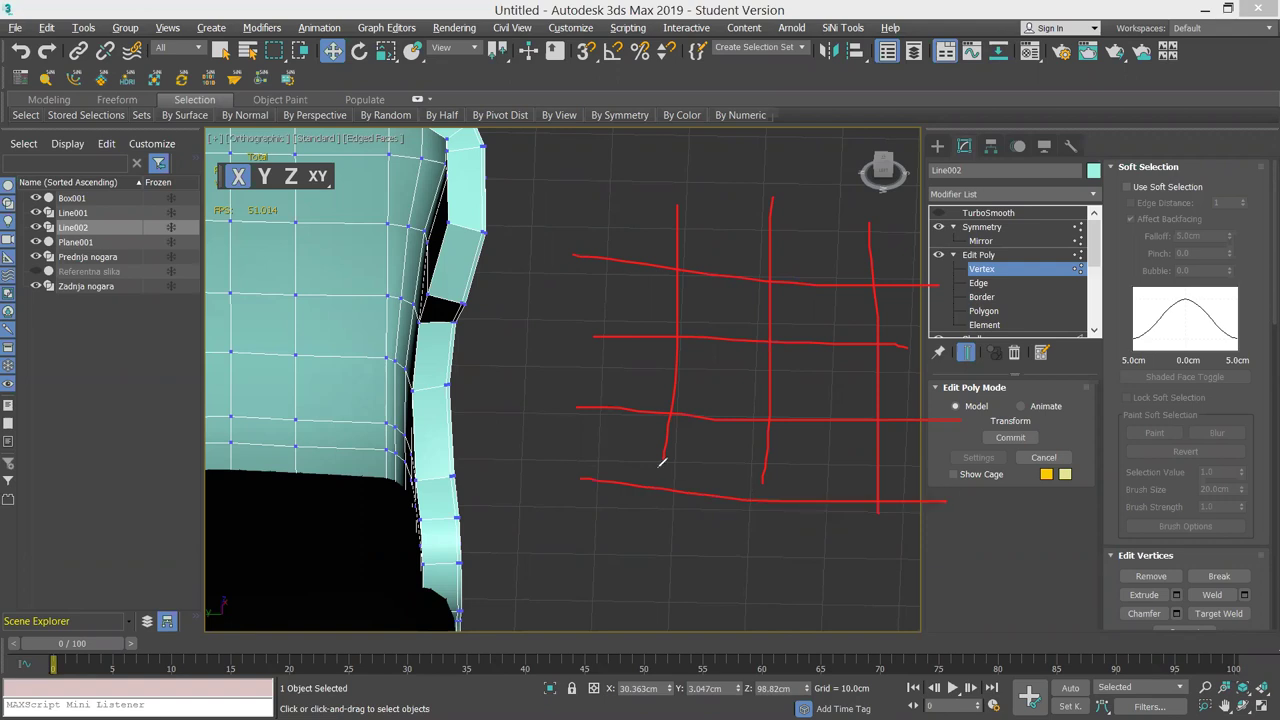
drag(668, 456, 655, 530)
drag(767, 471, 767, 508)
mouse_move(592, 207)
mouse_down()
mouse_move(584, 605)
mouse_move(840, 210)
mouse_move(940, 215)
mouse_up()
drag(948, 445, 948, 526)
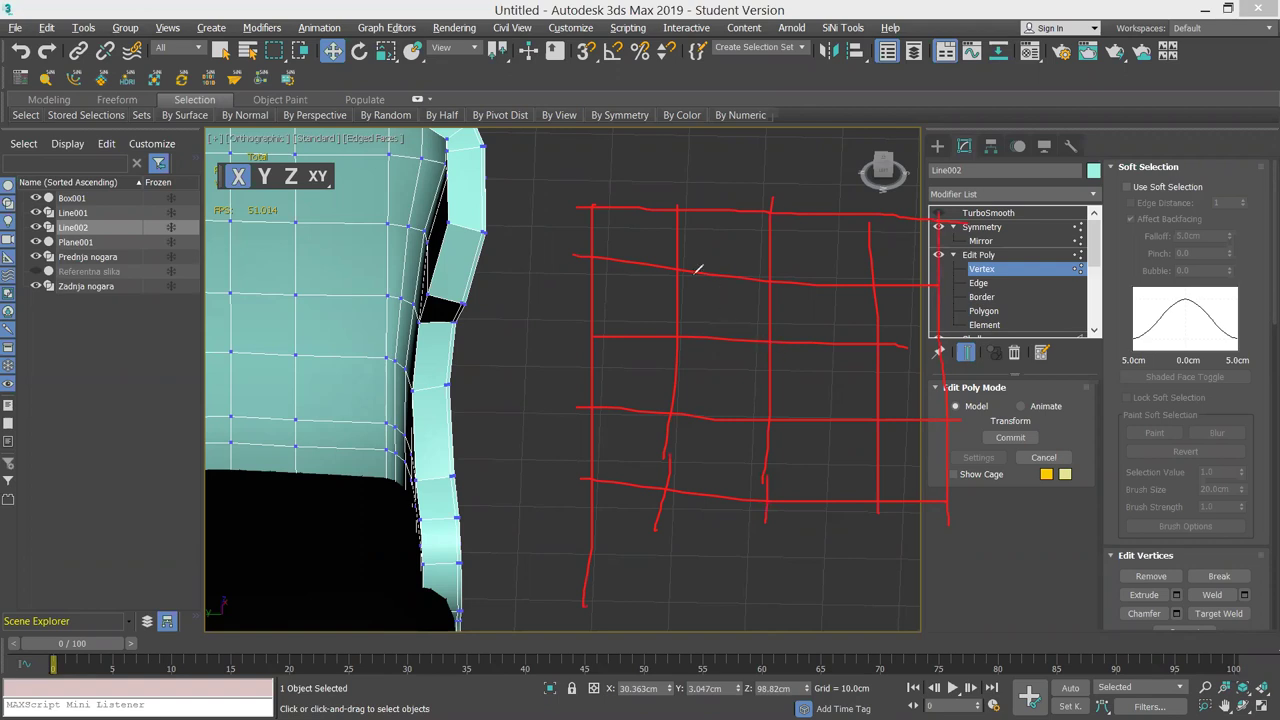
Draw blue diagonals across the red grid, crossing at alternate intersections to illustrate a diamond pattern.
click(678, 272)
drag(855, 293, 720, 378)
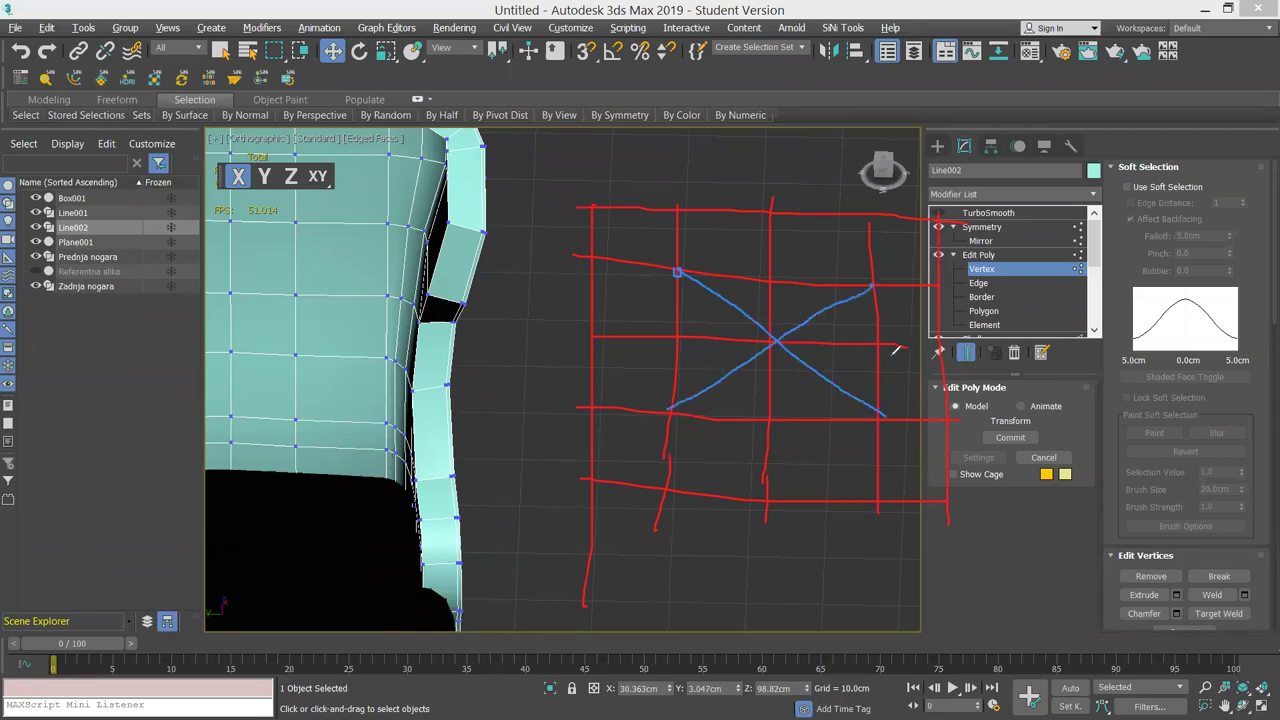
drag(586, 208, 677, 271)
mouse_move(592, 334)
mouse_down()
mouse_move(721, 237)
mouse_move(929, 307)
mouse_move(956, 337)
mouse_up()
drag(874, 278, 939, 229)
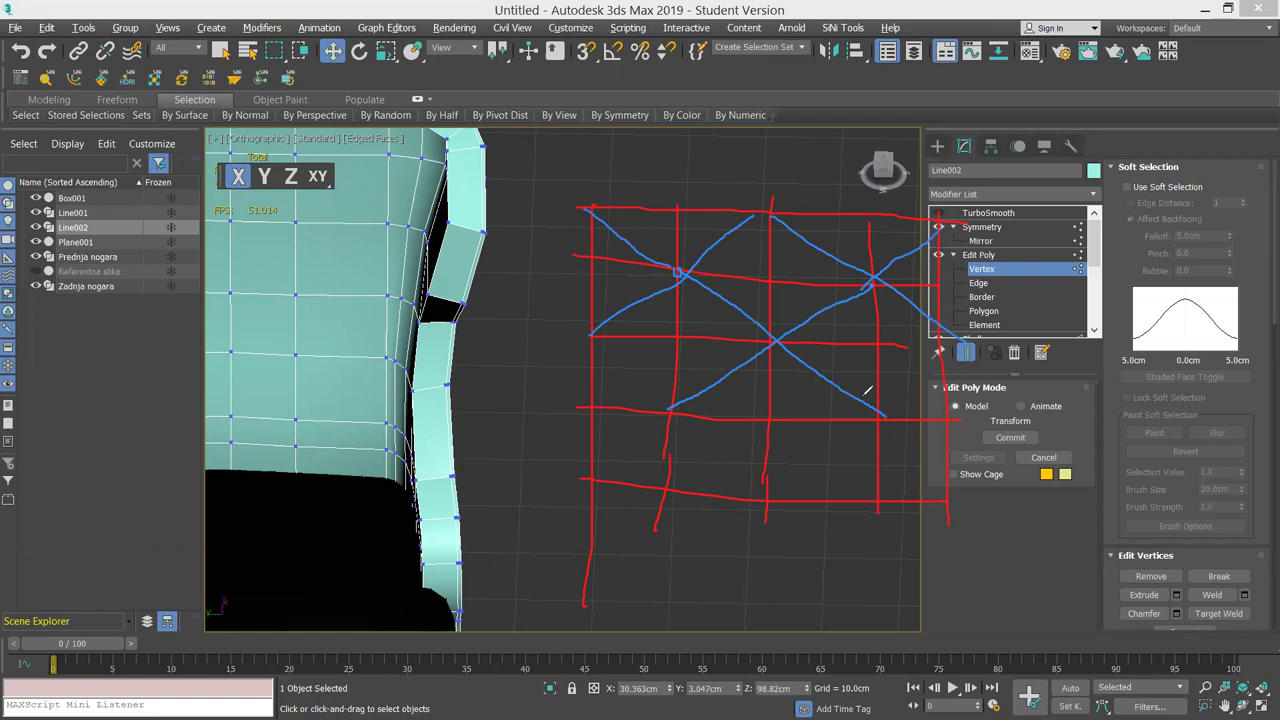
drag(872, 413, 950, 490)
drag(752, 497, 940, 348)
drag(596, 470, 683, 403)
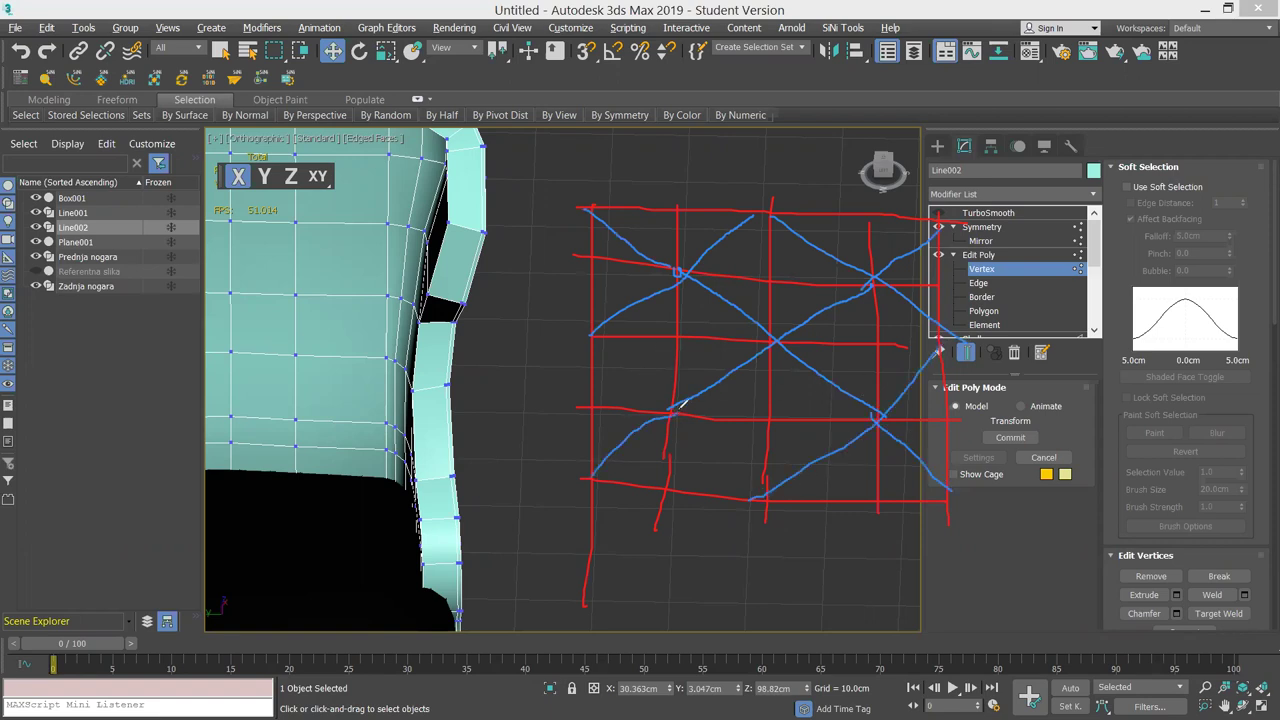
mouse_move(594, 333)
mouse_down()
mouse_move(748, 449)
mouse_move(777, 493)
mouse_up()
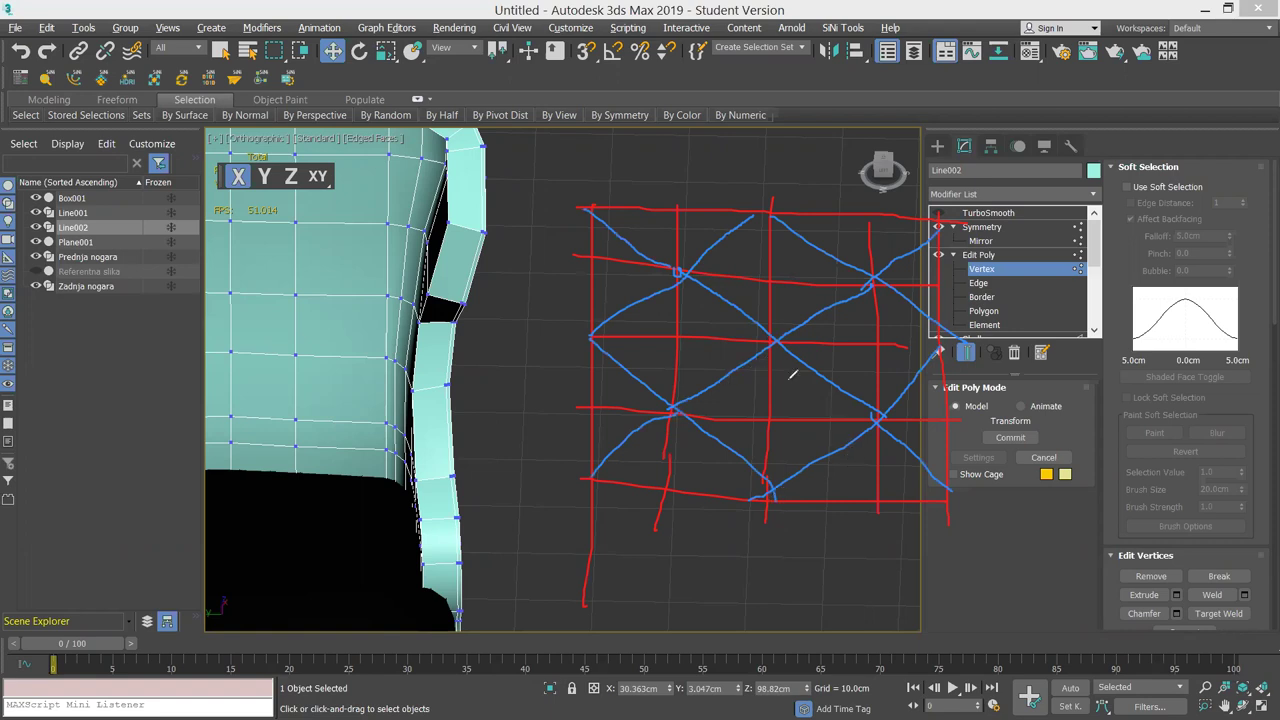
Circle the points where the blue diagonals meet and cross out the grid intersections between them.
drag(771, 332, 773, 347)
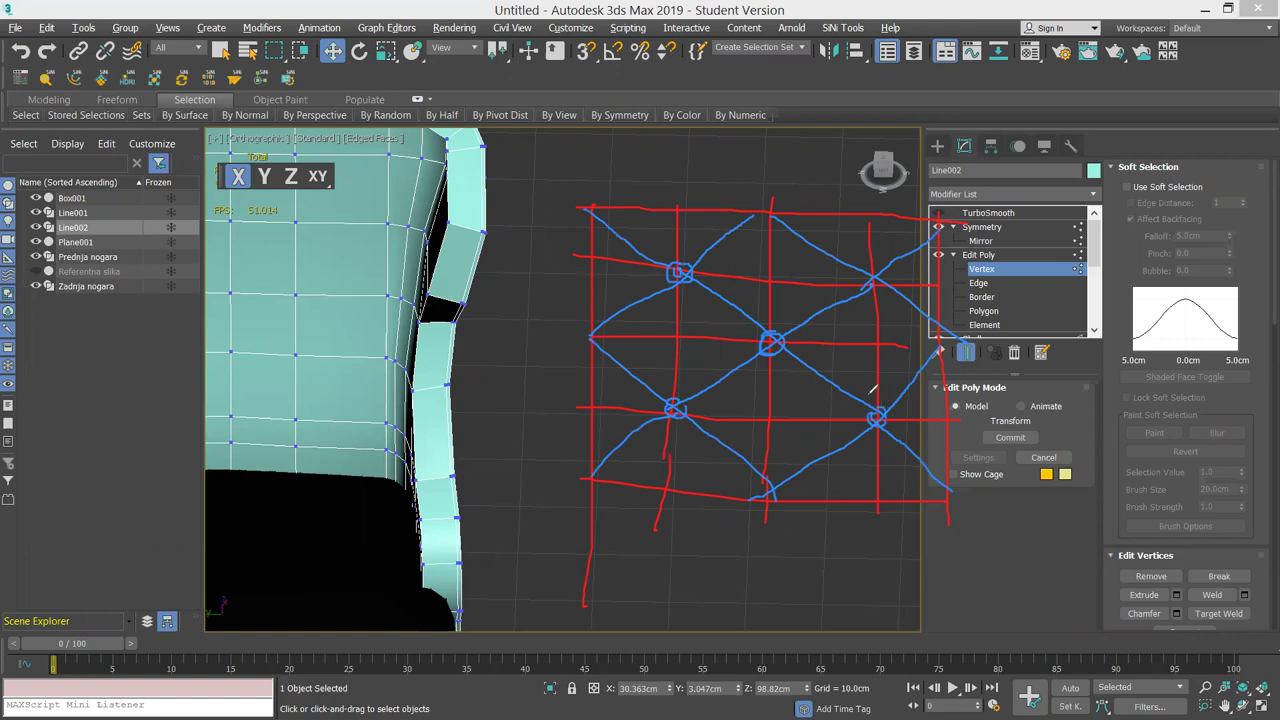
drag(874, 266, 879, 270)
drag(856, 332, 879, 360)
drag(877, 332, 855, 361)
drag(670, 330, 698, 354)
drag(692, 332, 670, 358)
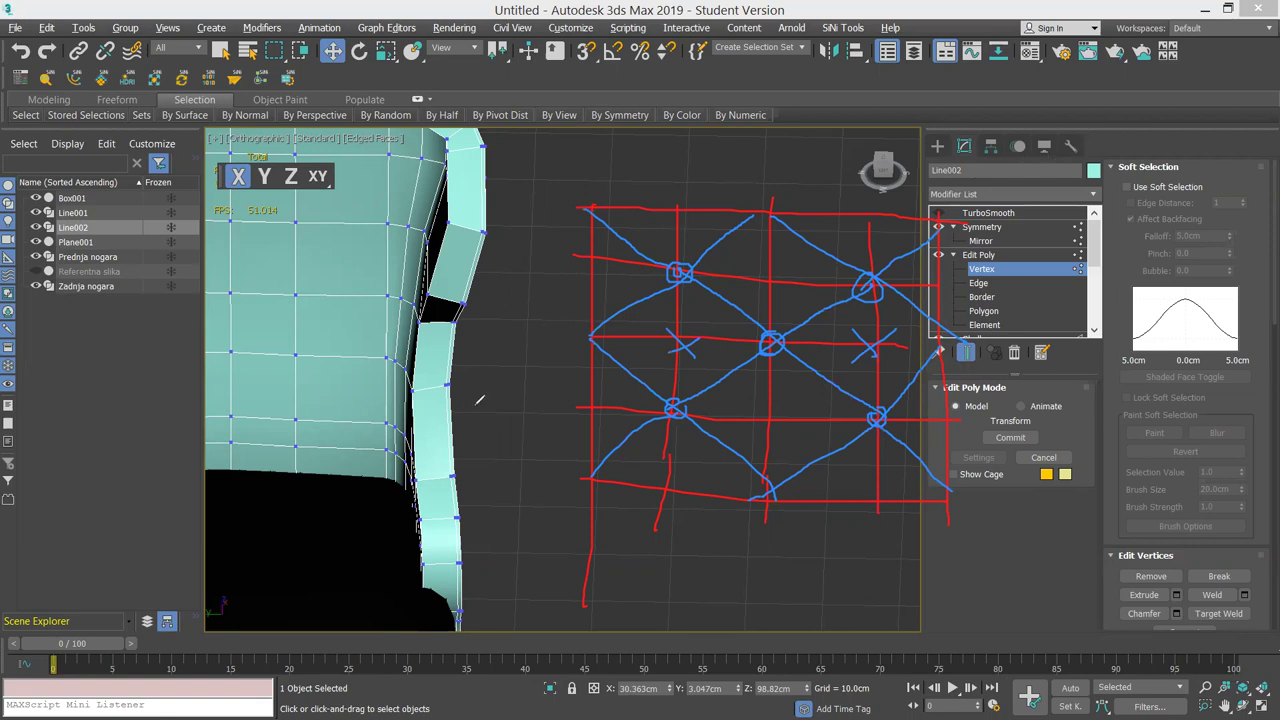
Sketch a small blue box-like shape beside the grid and clear all annotations from the screen.
drag(495, 361, 525, 444)
drag(548, 367, 528, 465)
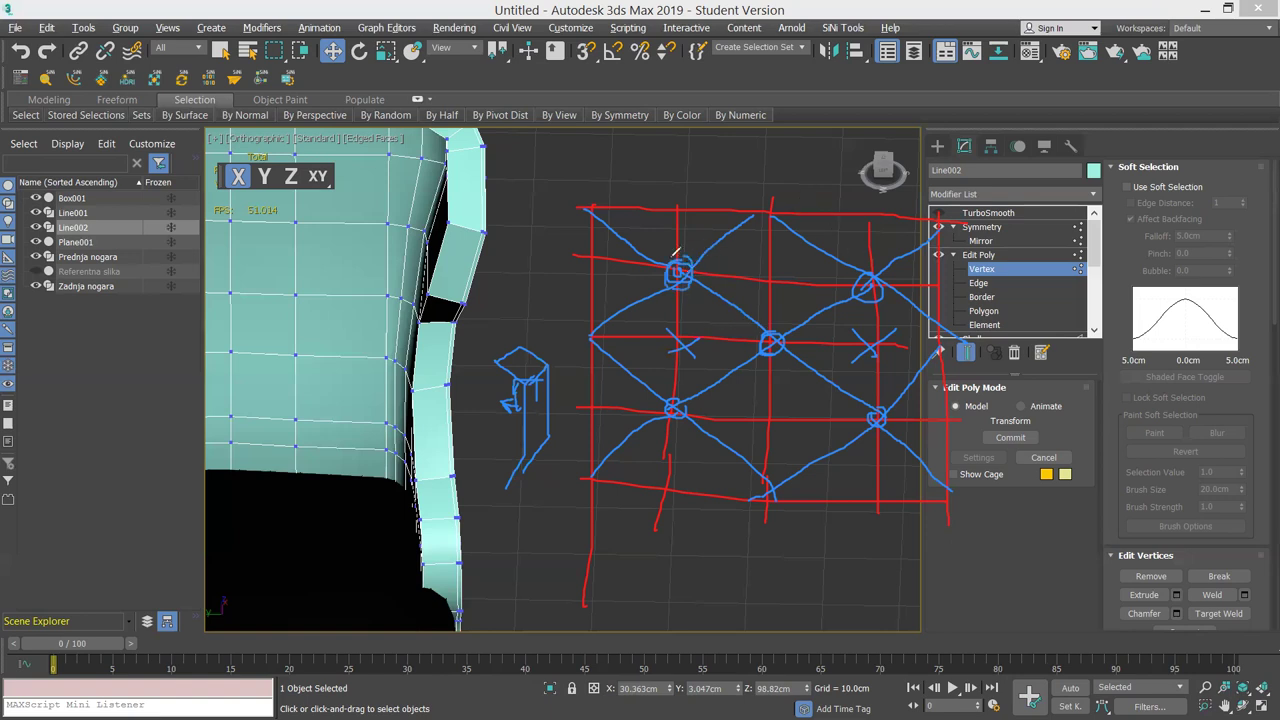
key(ctrl+shift+7)
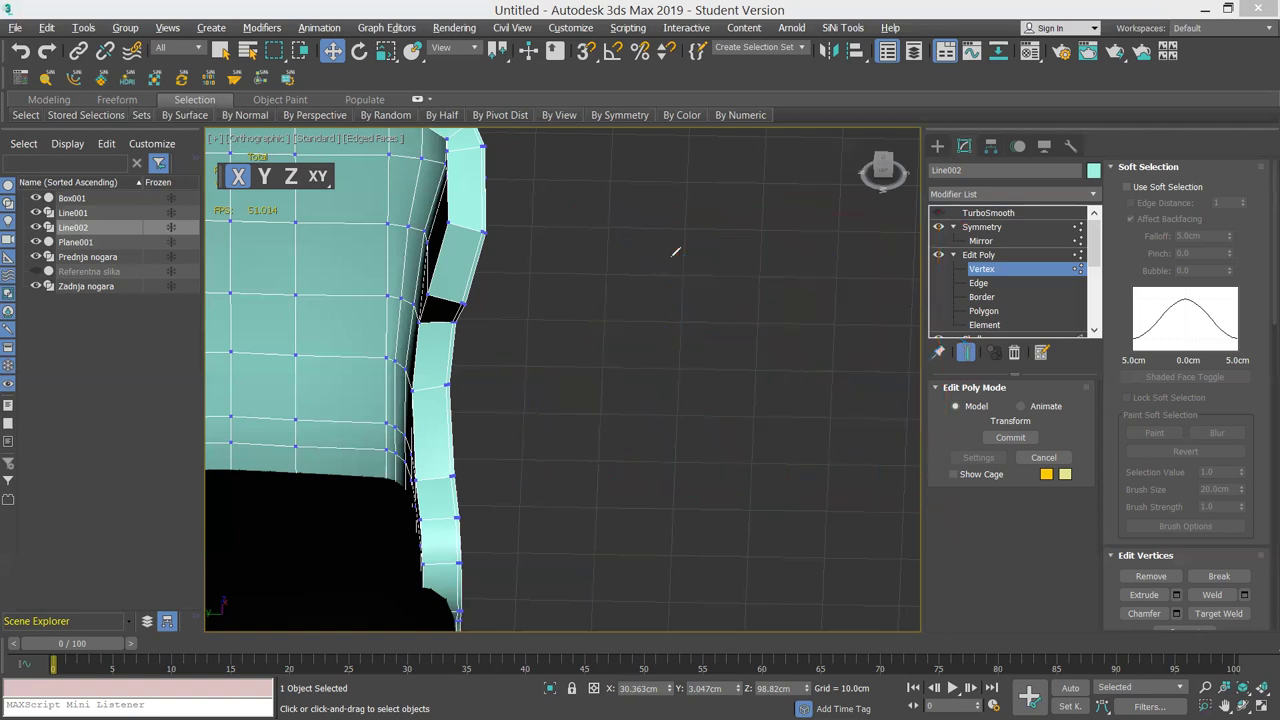
Add an Edit Poly modifier above Symmetry on the backrest and switch it to Polygon level.
key(shift+z)
key(shift+z)
key(shift+z)
key(shift+z)
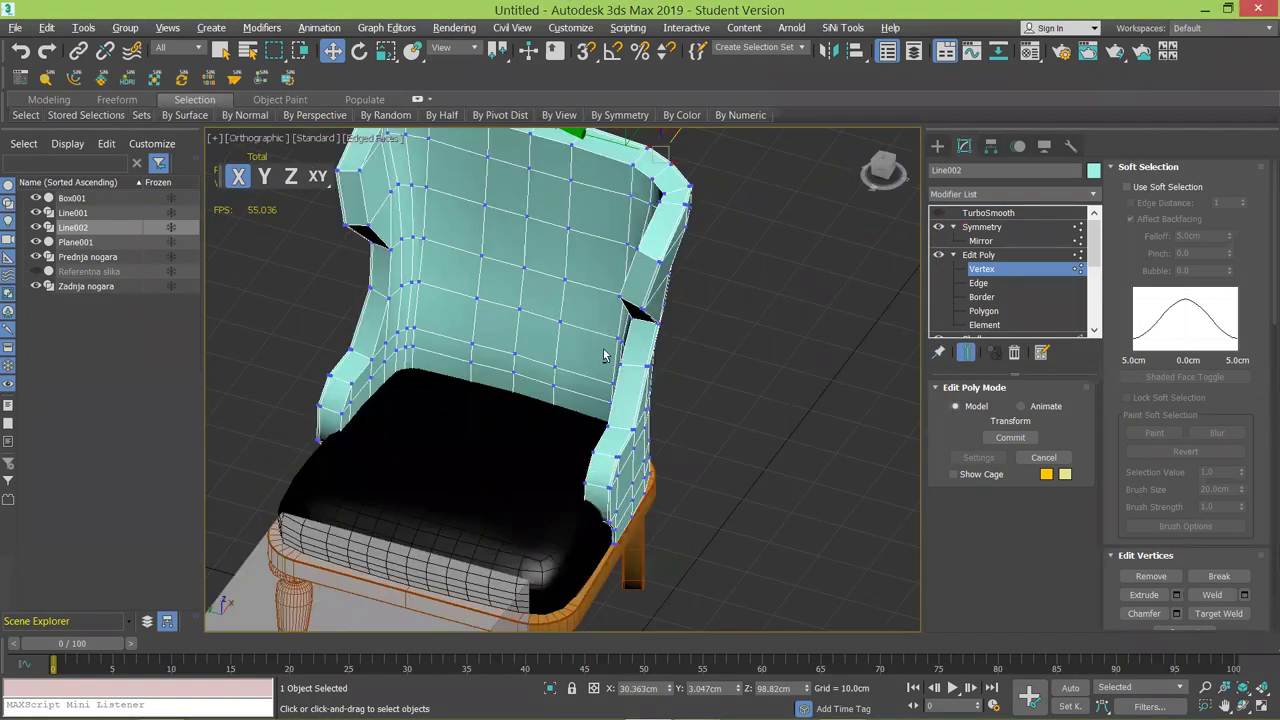
alt+middle_drag(663, 362, 645, 317)
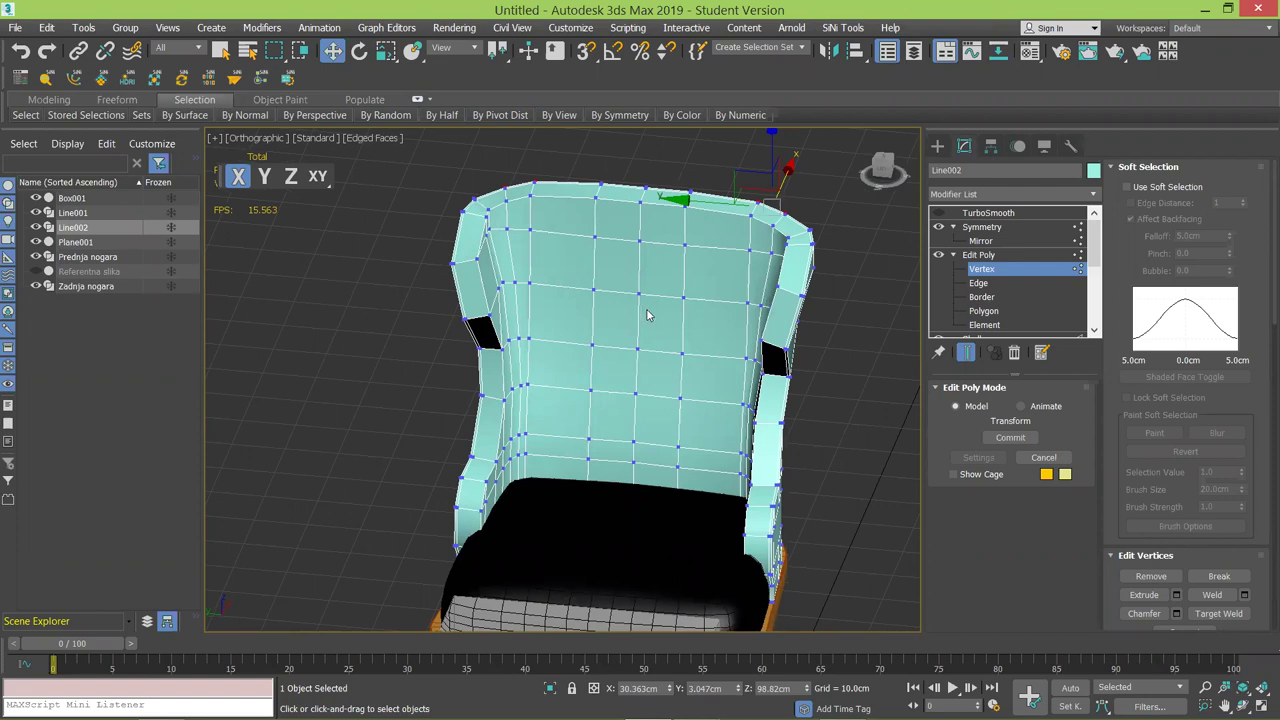
click(1001, 227)
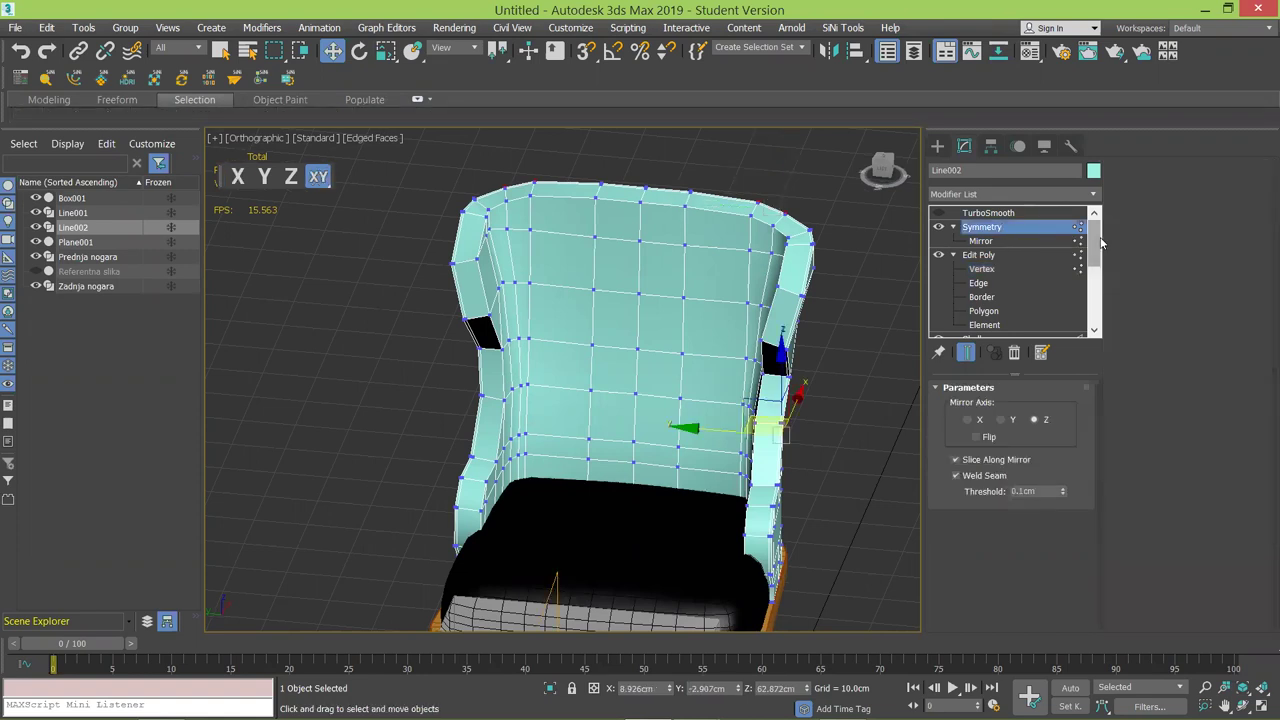
click(1001, 195)
scroll(1053, 418, down, 4)
click(968, 461)
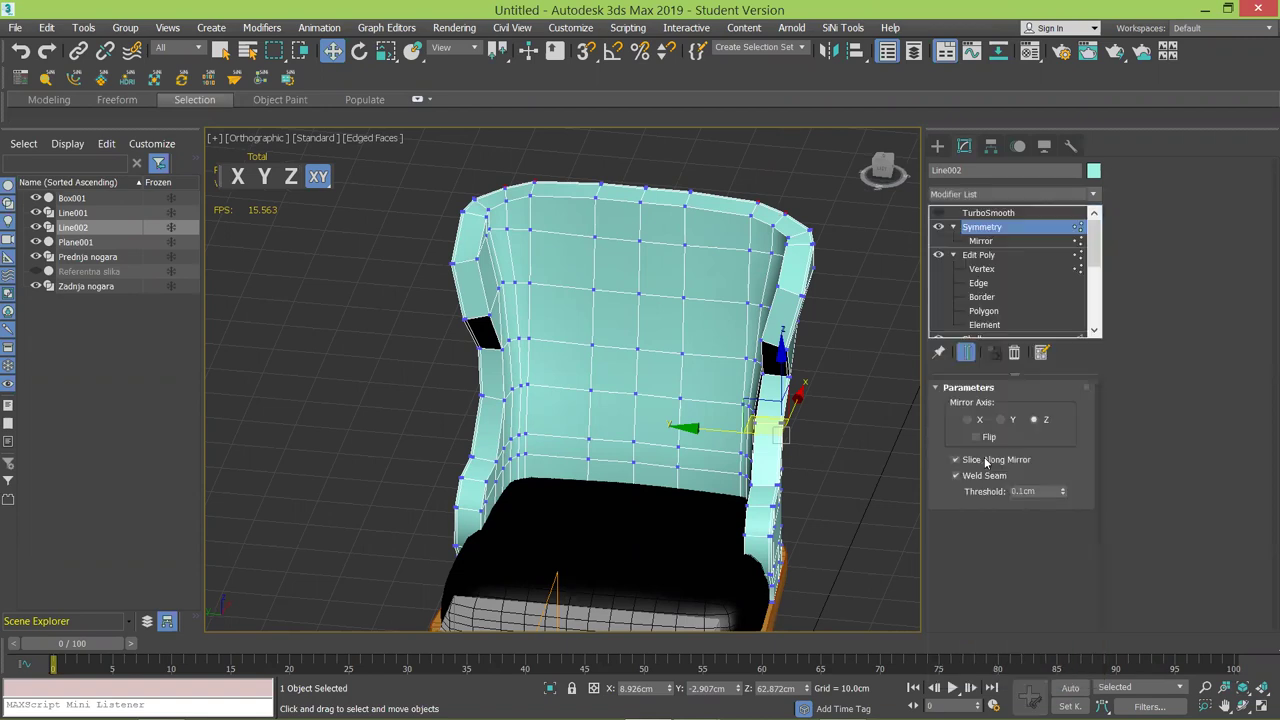
click(953, 228)
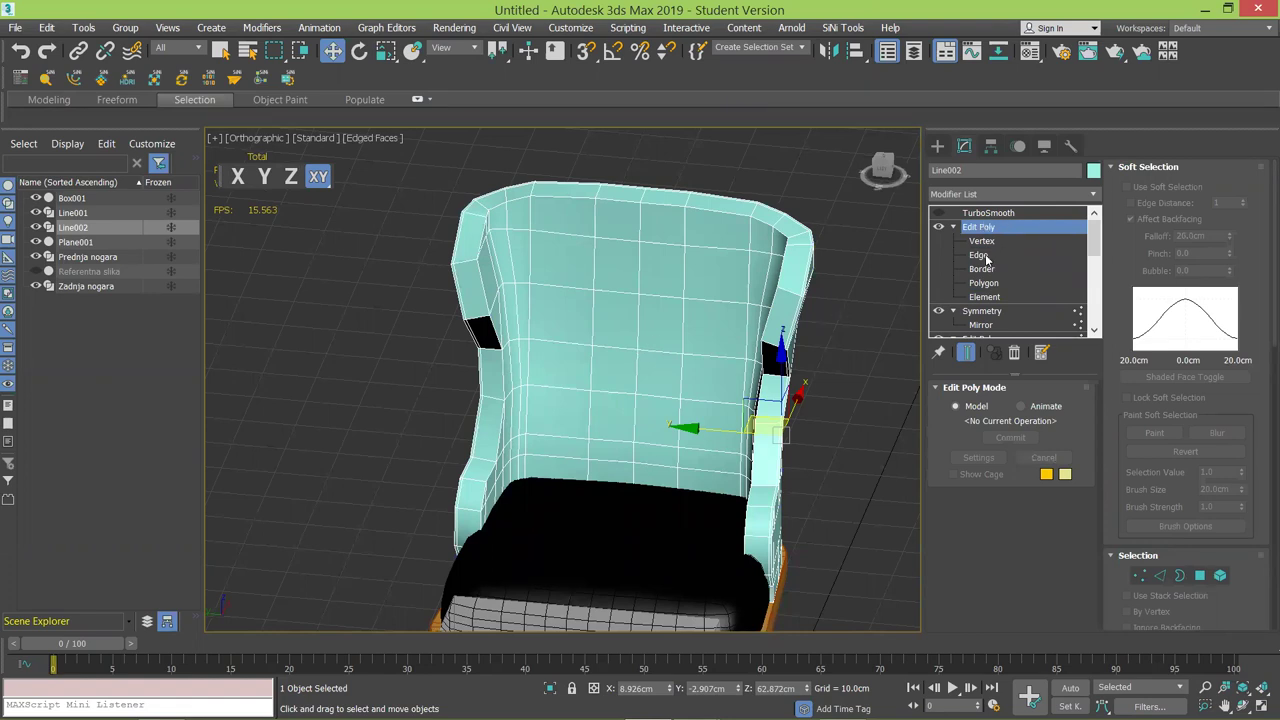
click(983, 283)
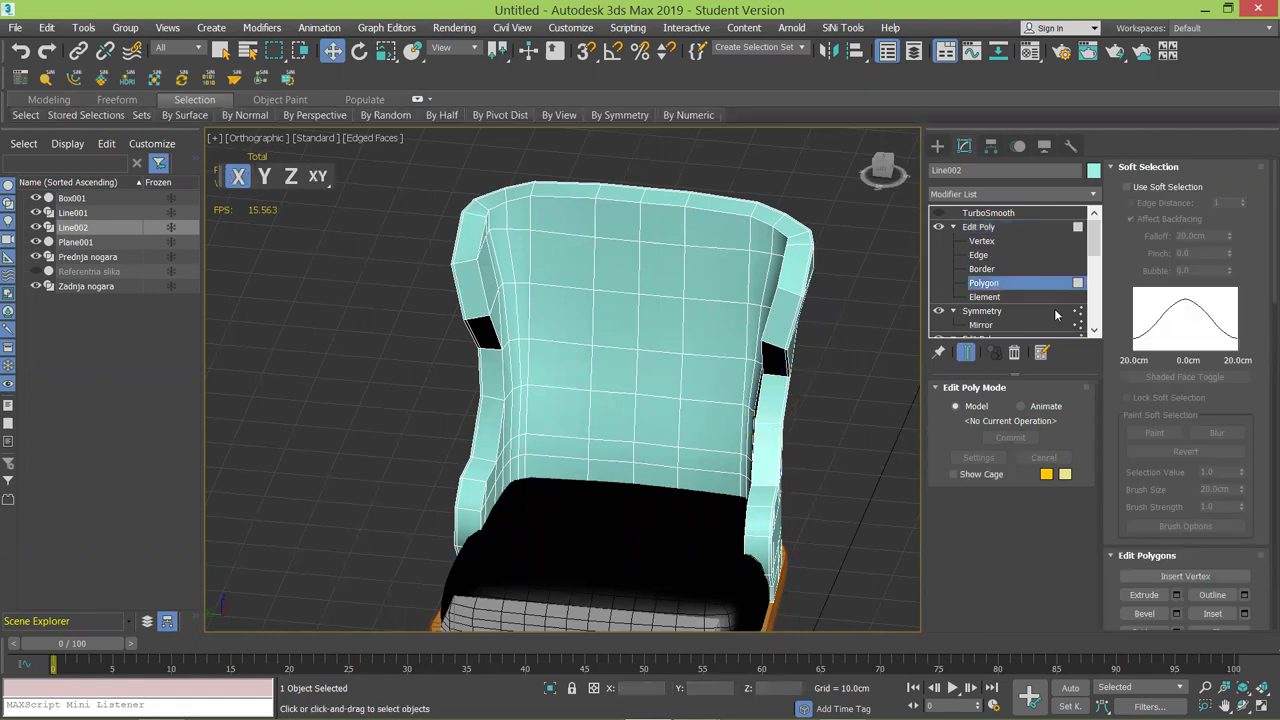
With snapping on, use Cut to make two crossing diagonals through a two-by-two block of faces on the lower inner backrest.
click(1150, 167)
scroll(1262, 407, down, 3)
click(1217, 415)
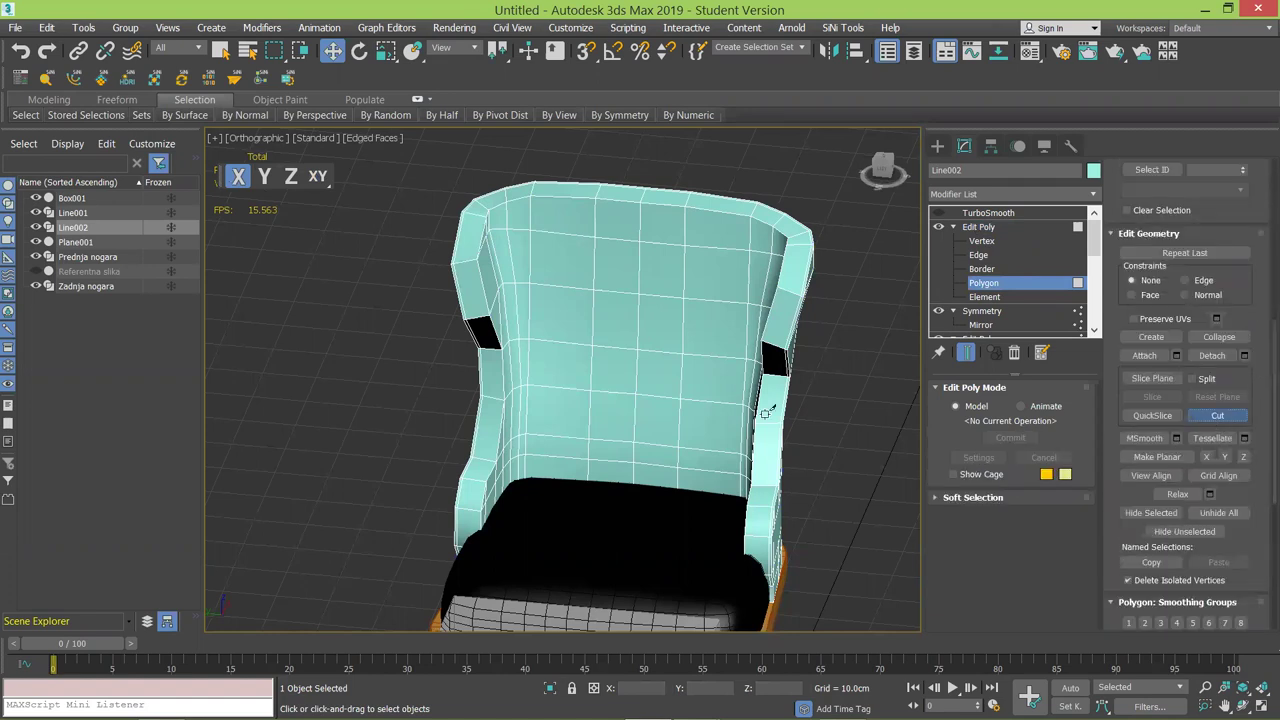
middle_drag(636, 370, 680, 336)
scroll(680, 336, up, 2)
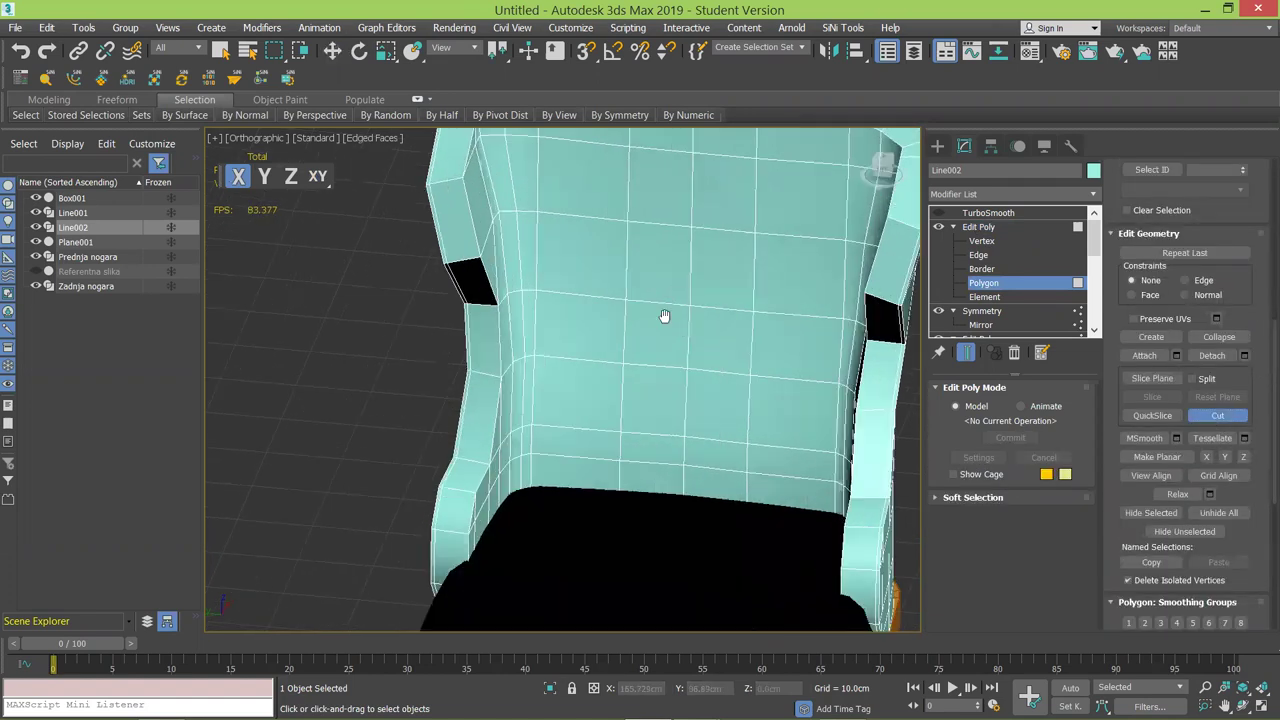
scroll(650, 320, up, 2)
key(s)
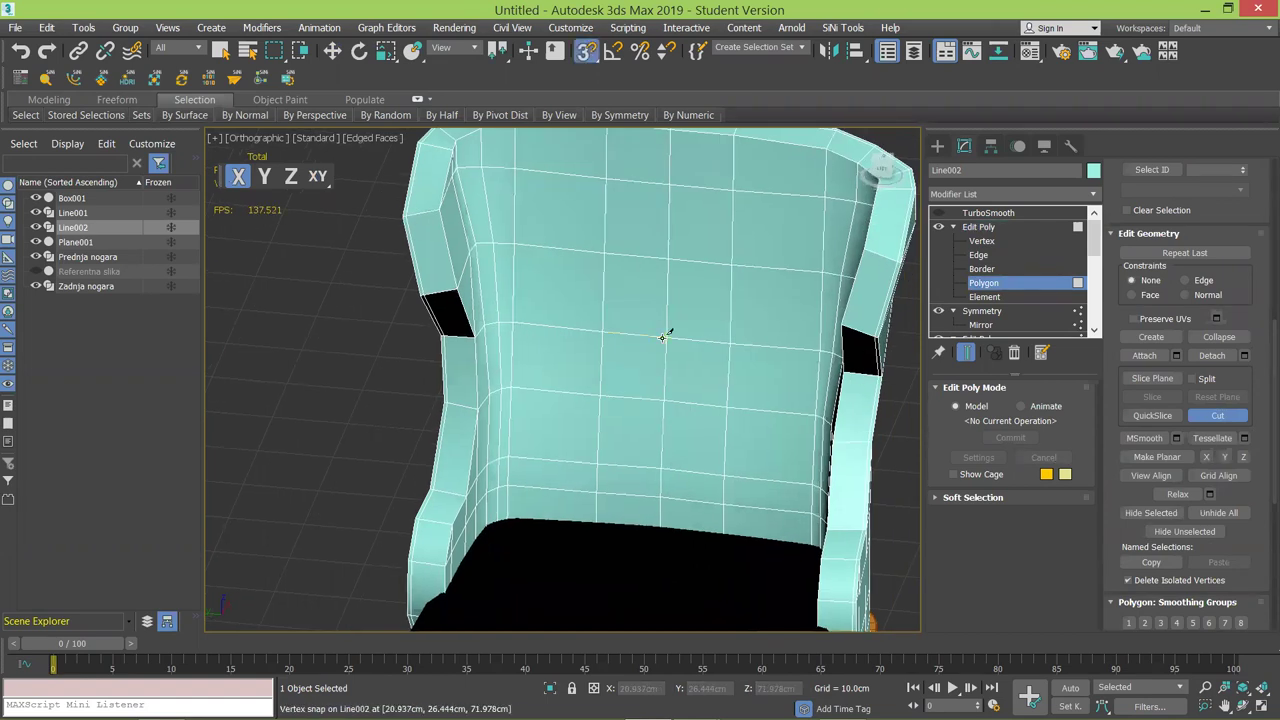
click(668, 348)
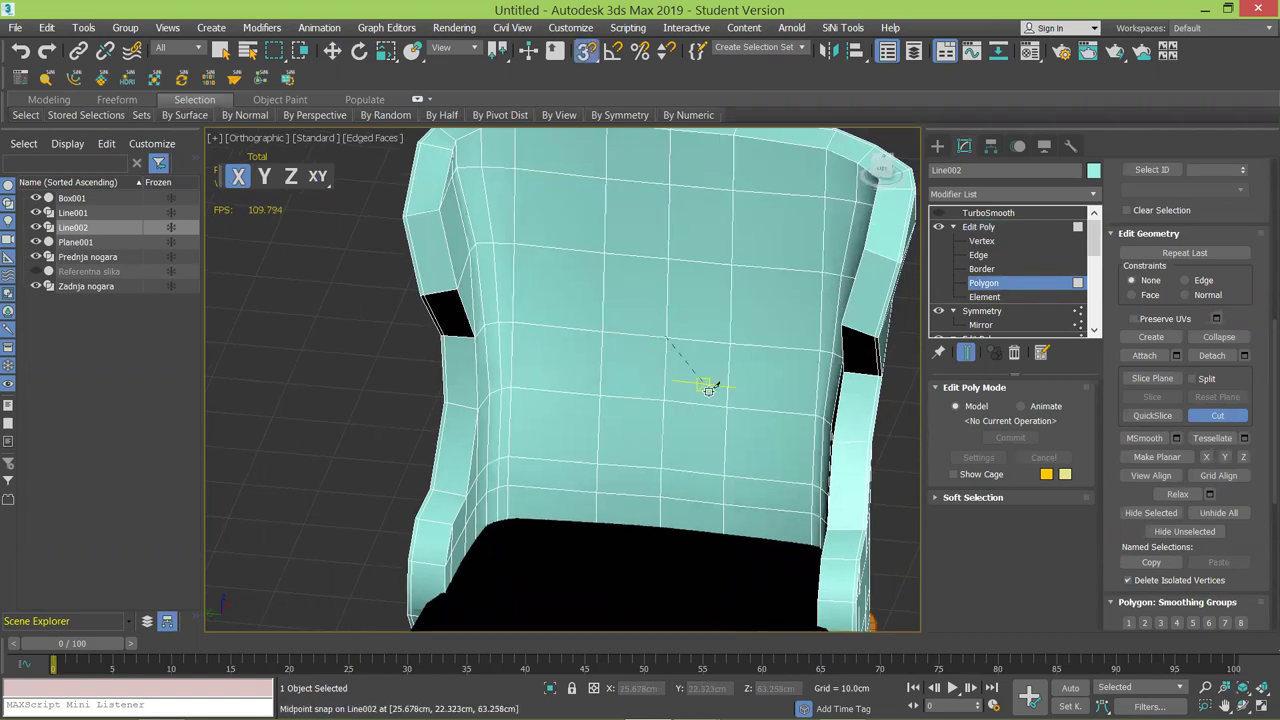
click(810, 471)
click(665, 467)
click(818, 350)
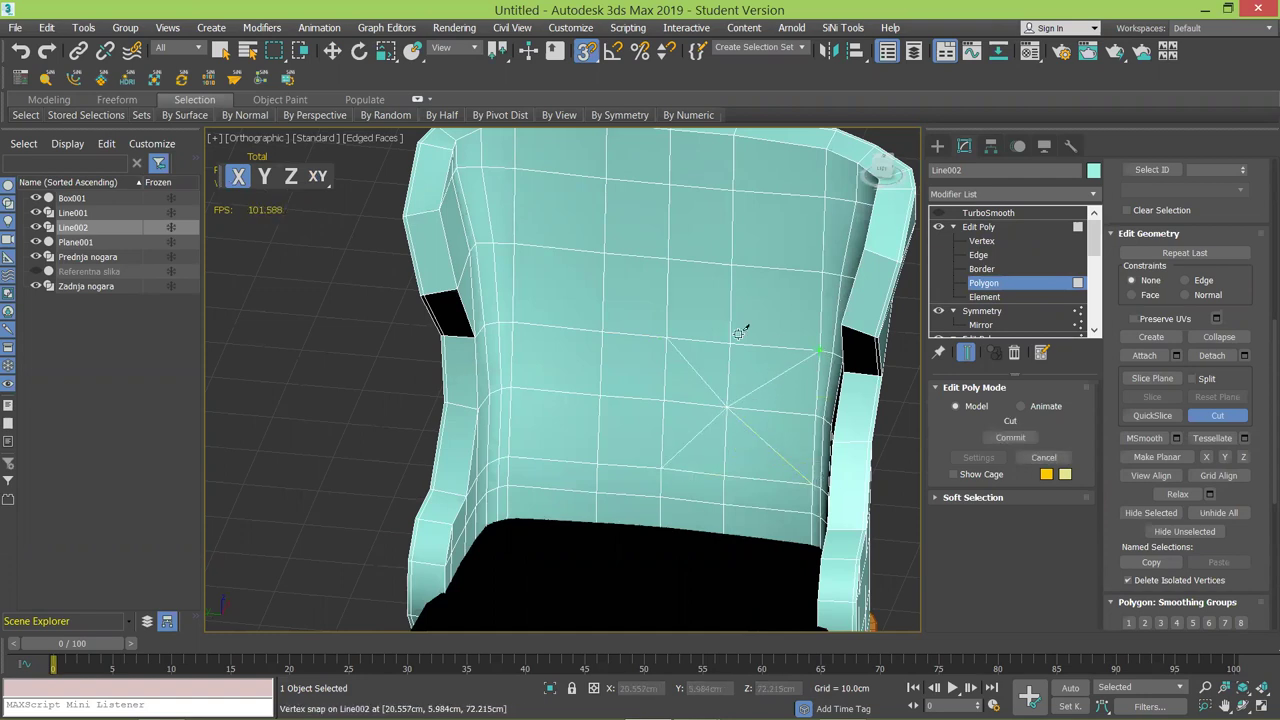
Cut two more crossing diagonals through the adjoining block of faces, one row up and one column towards the centre.
click(669, 331)
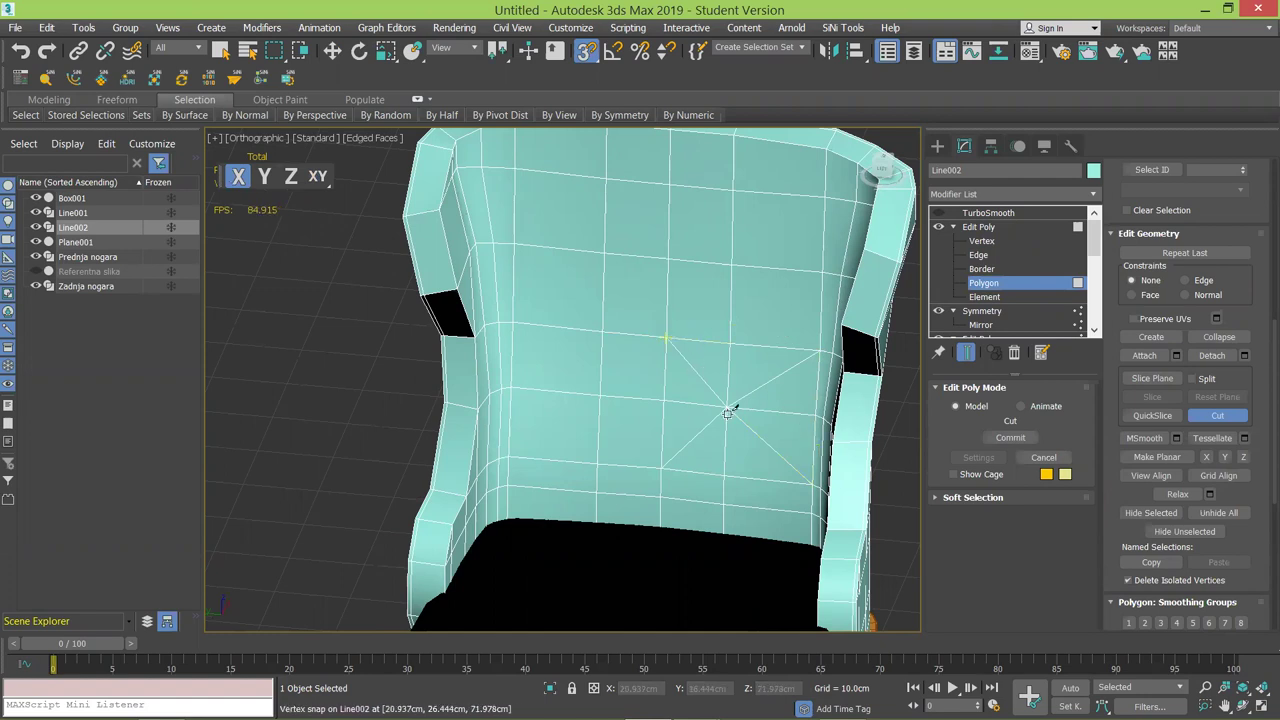
click(603, 254)
click(601, 395)
click(666, 338)
click(736, 262)
key(w)
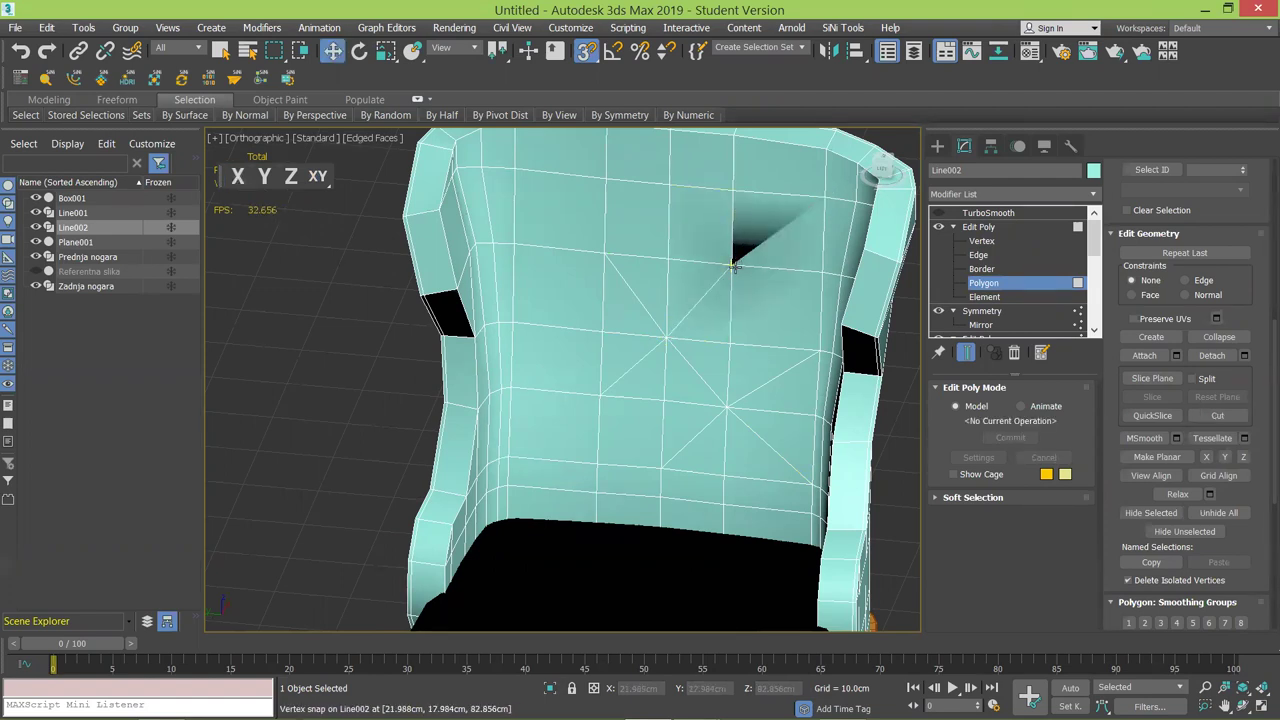
Undo the accidental selection and shift of the face beside the new diagonals on the inner backrest.
key(alt+c)
alt+middle_drag(786, 249, 569, 309)
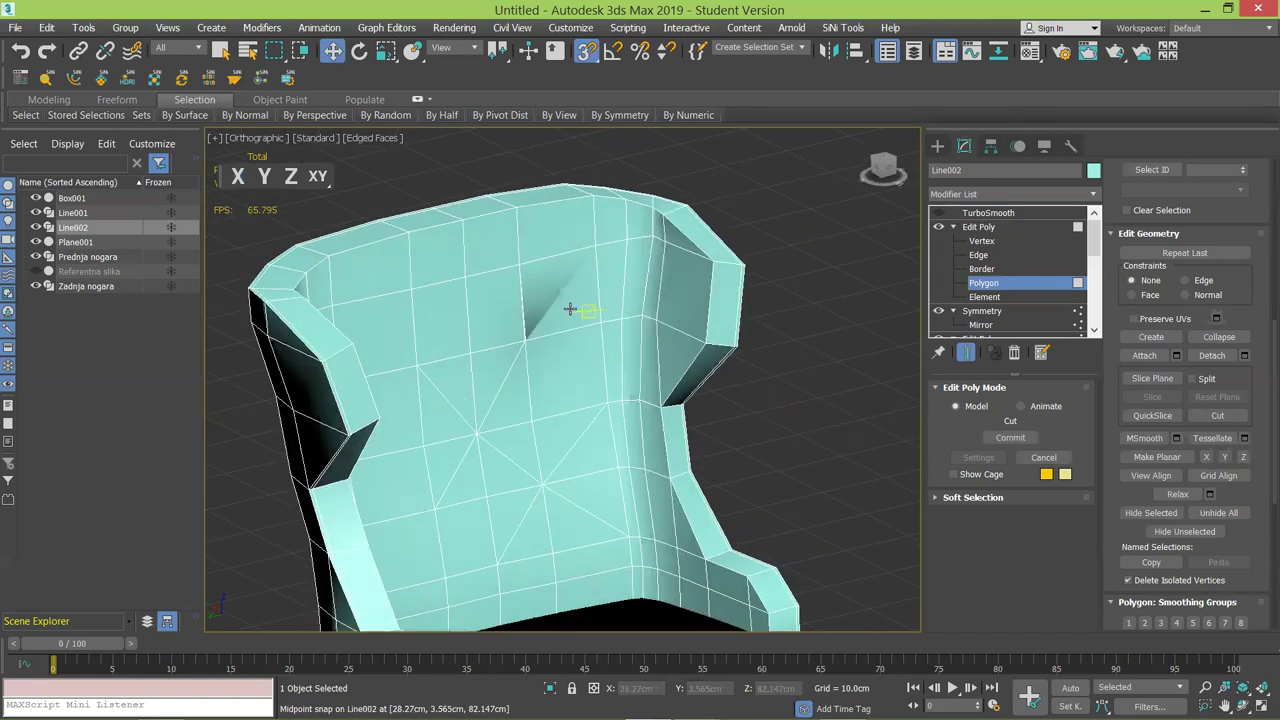
scroll(569, 309, up, 4)
right_click(474, 371)
click(492, 385)
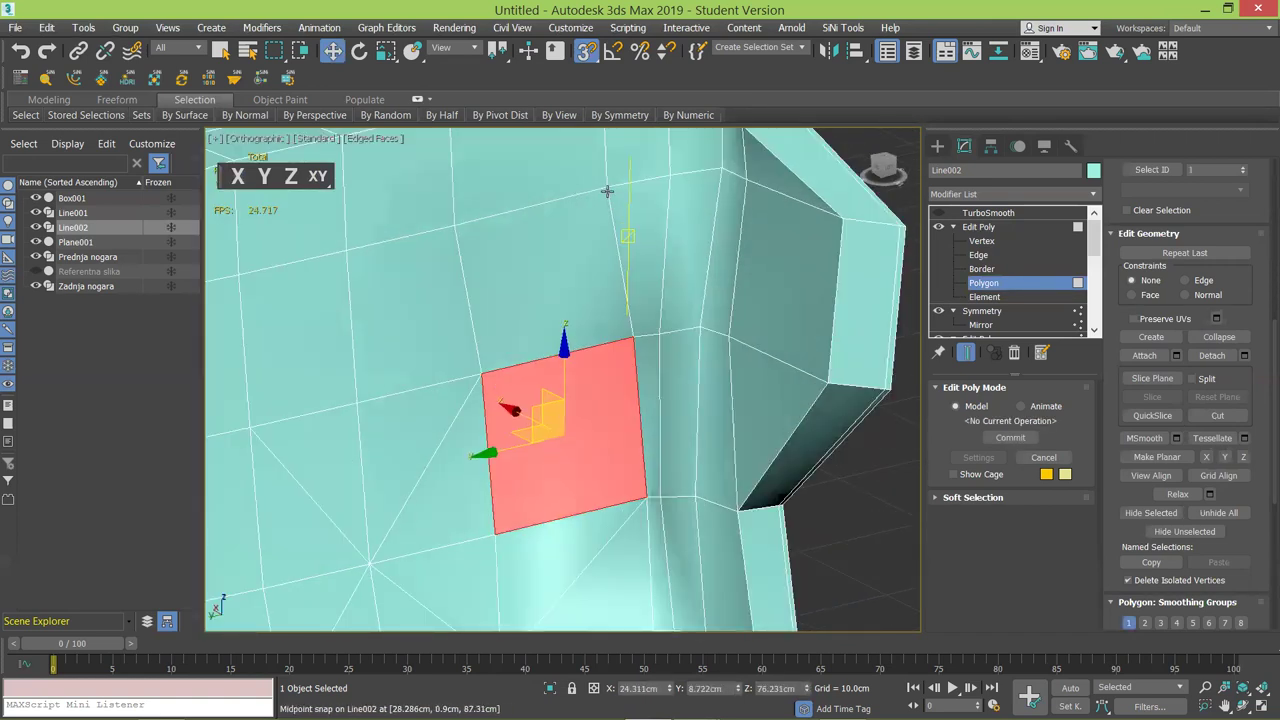
key(ctrl+z)
key(ctrl+z)
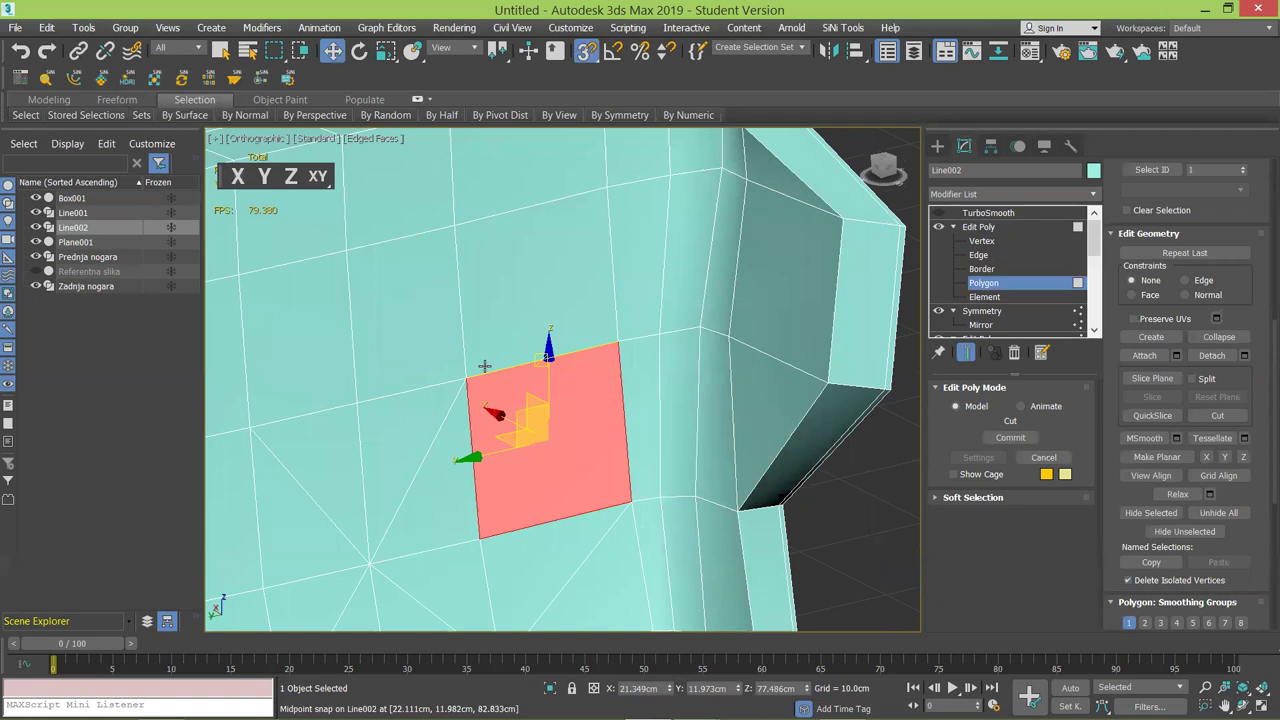
key(ctrl+z)
scroll(472, 377, down, 4)
middle_drag(474, 374, 453, 395)
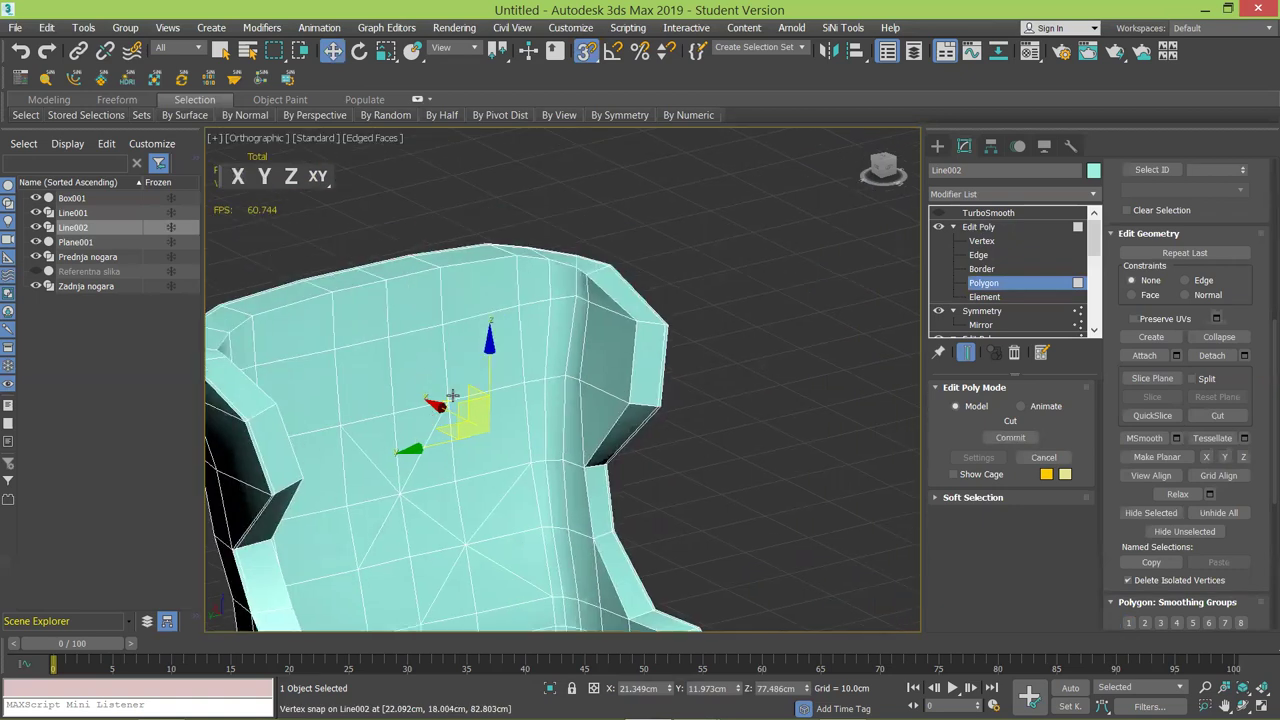
scroll(450, 400, up, 3)
key(ctrl+y)
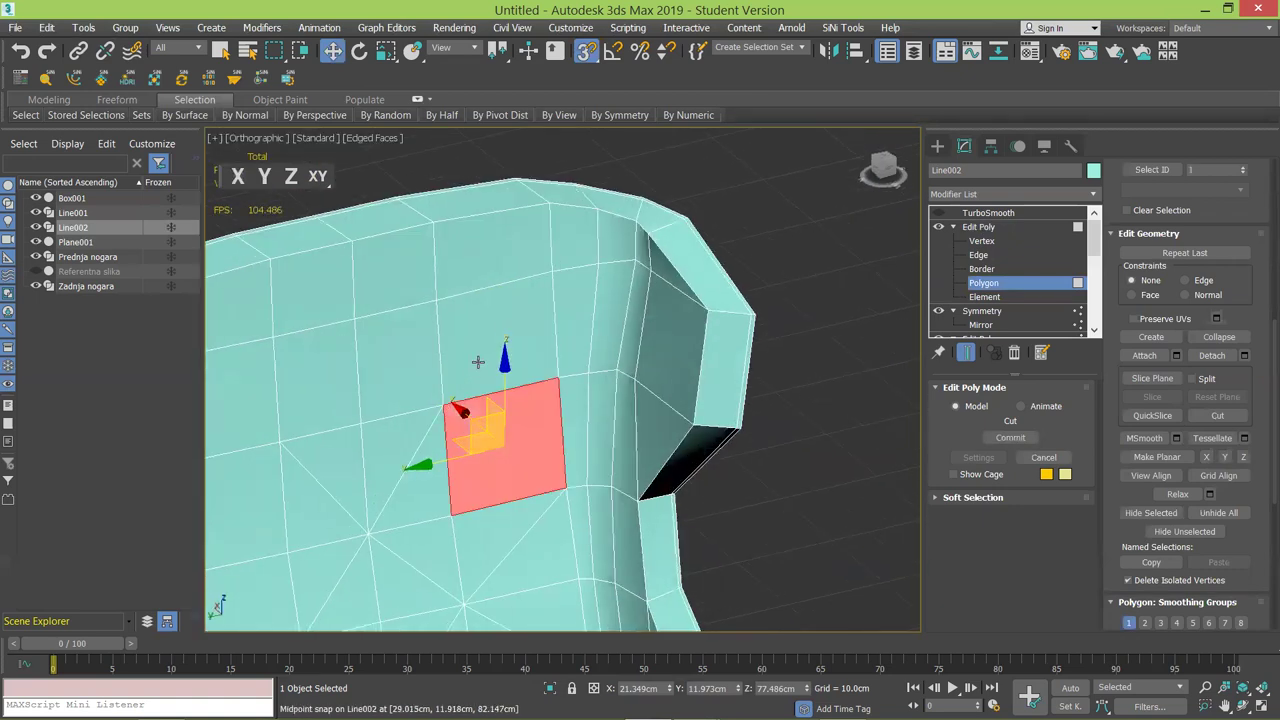
key(ctrl+z)
Cut a diagonal from the vertex above the lower crossing up to the next row's vertex towards the side wing.
click(1217, 415)
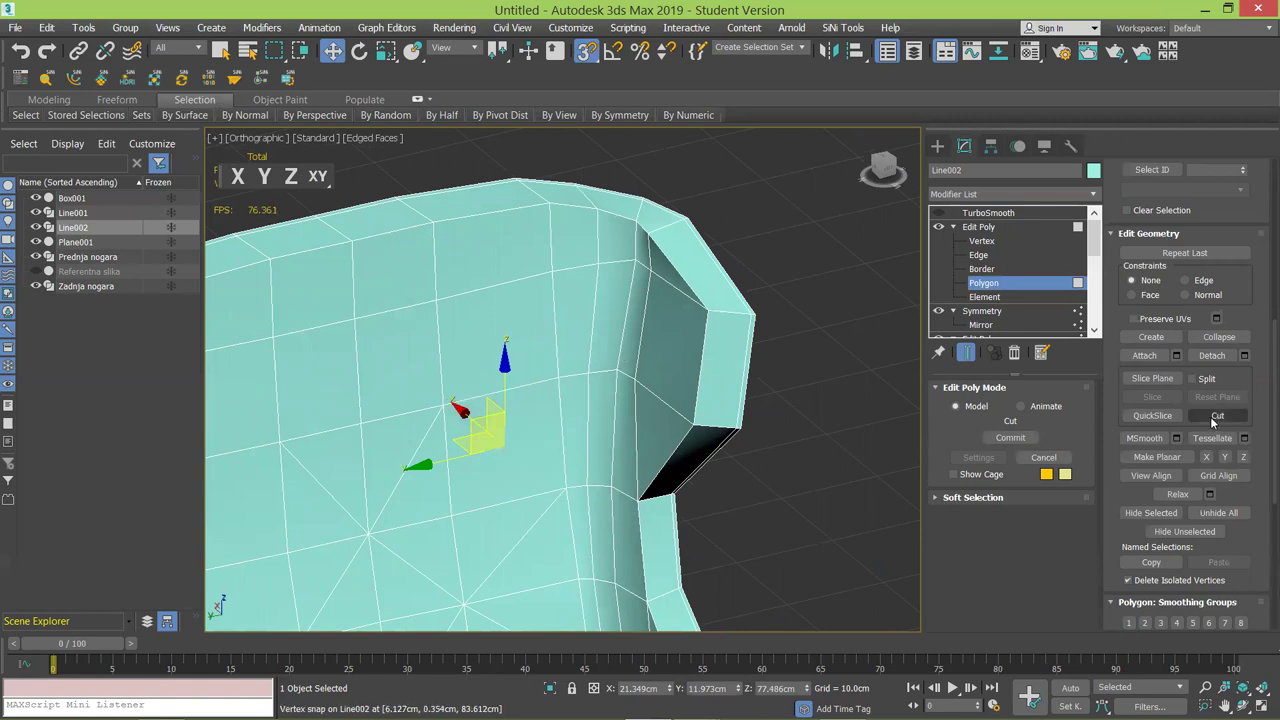
click(445, 406)
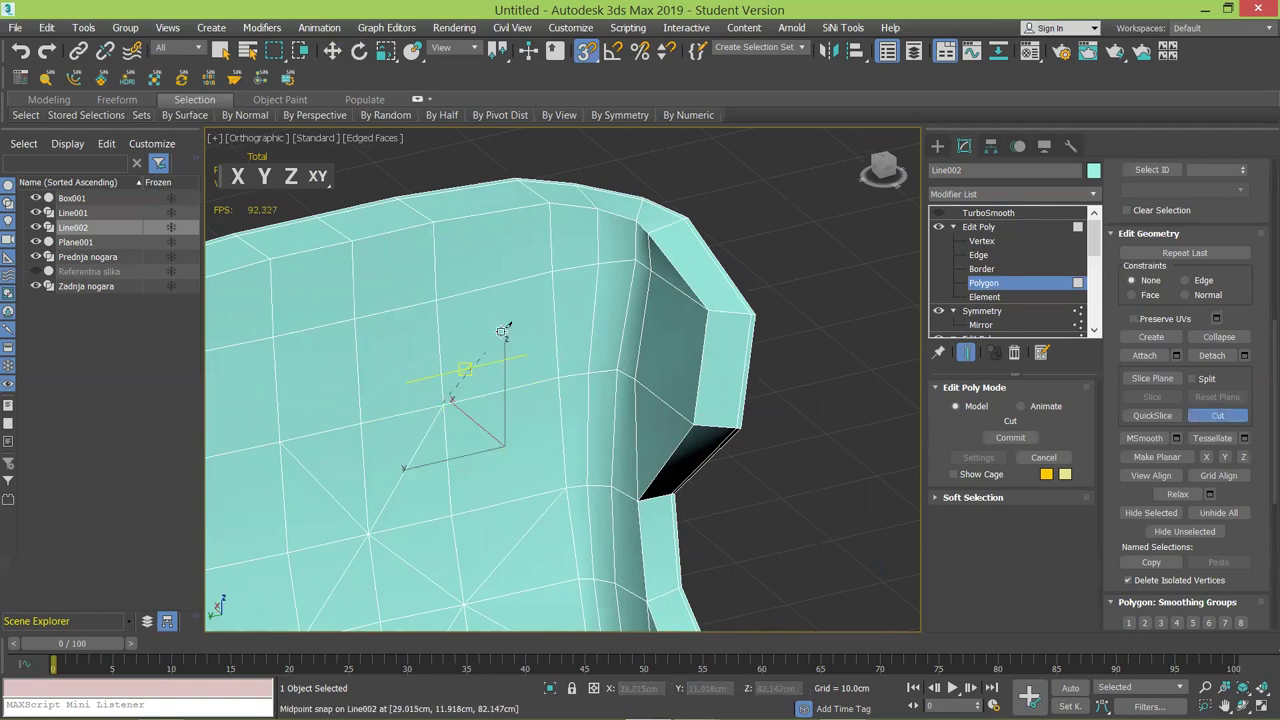
key(F3)
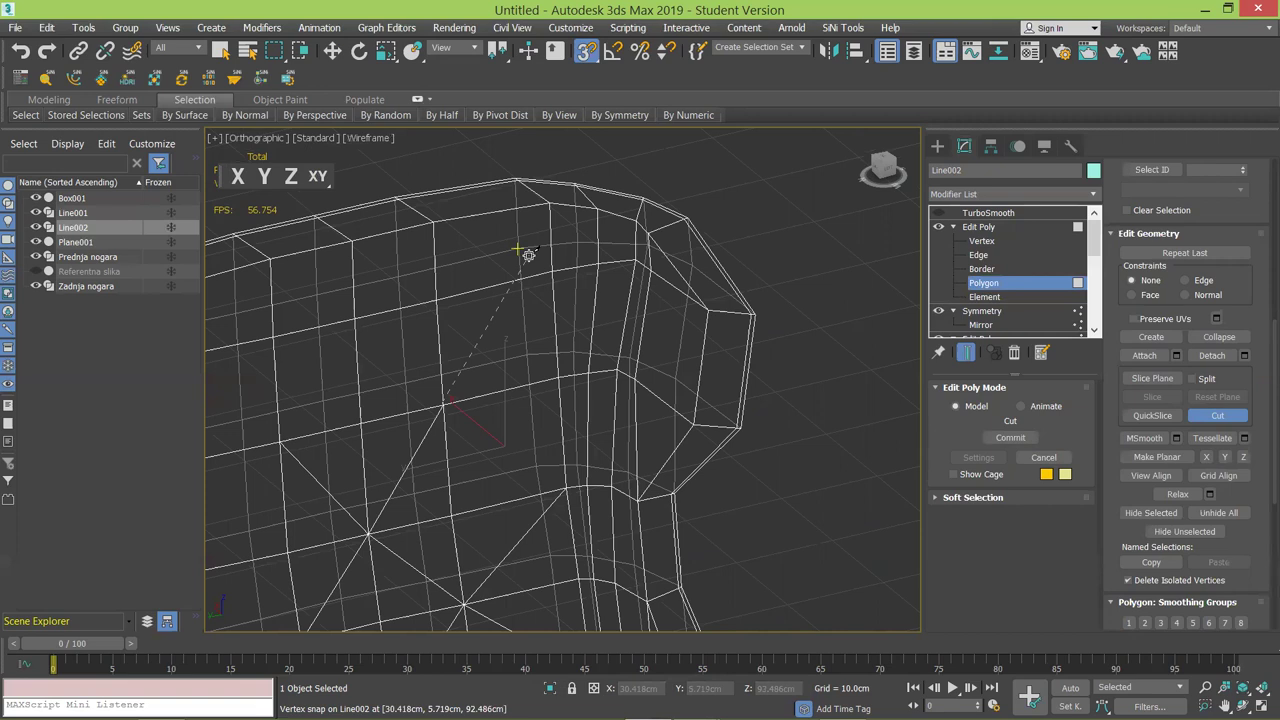
key(F3)
click(527, 252)
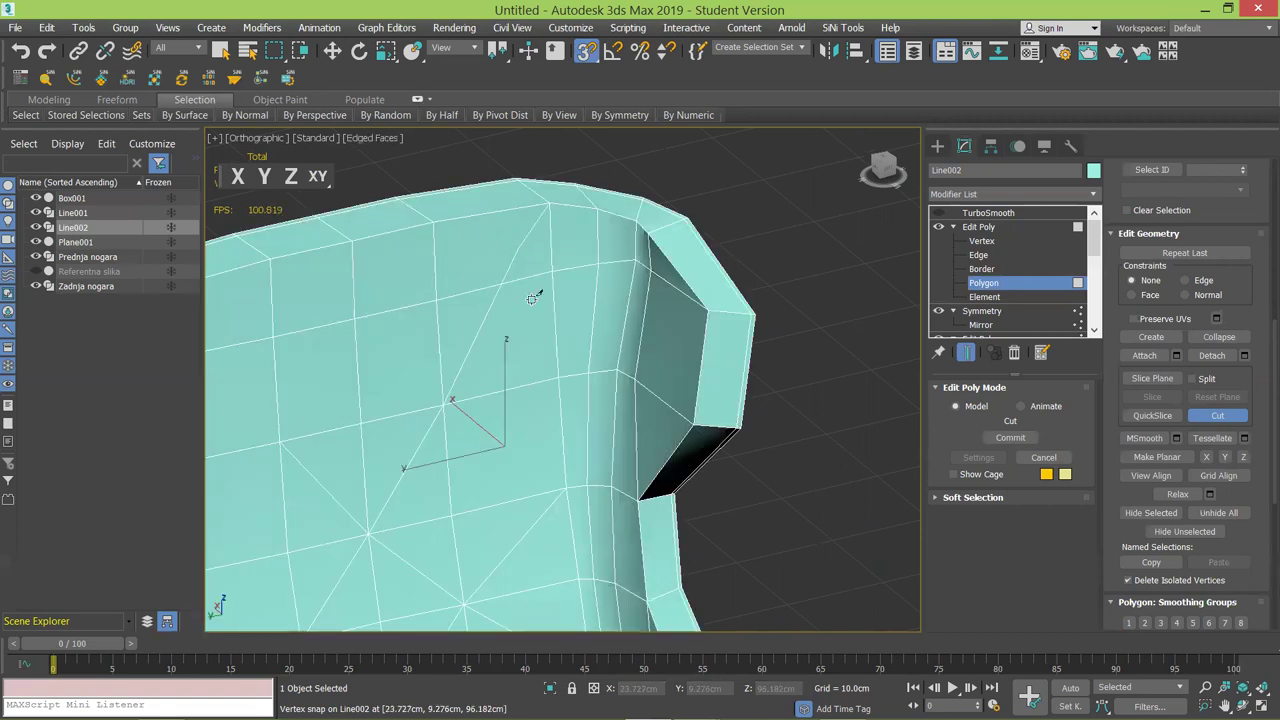
click(452, 399)
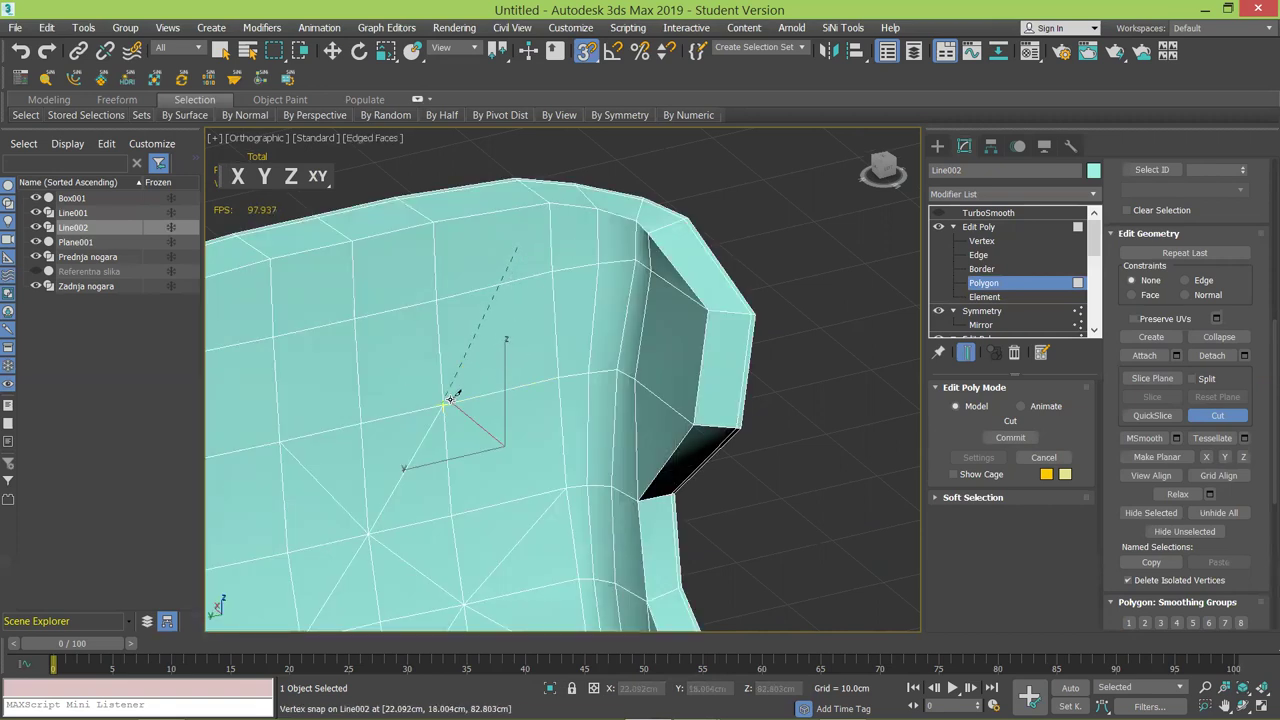
click(550, 273)
right_click(550, 273)
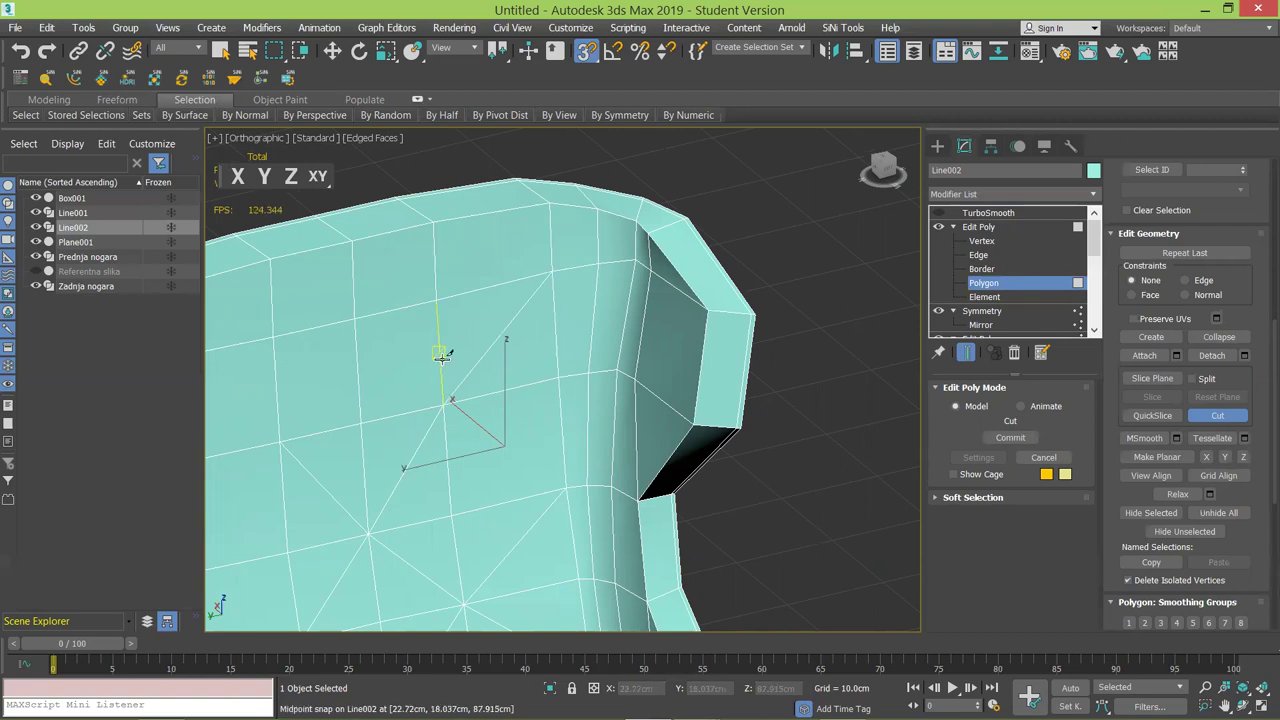
Cut another diagonal from the same vertex down to the next row's vertex near the side wing.
click(452, 399)
click(568, 490)
right_click(568, 490)
scroll(535, 394, down, 4)
scroll(533, 397, up, 1)
alt+middle_drag(515, 400, 467, 400)
scroll(400, 390, up, 2)
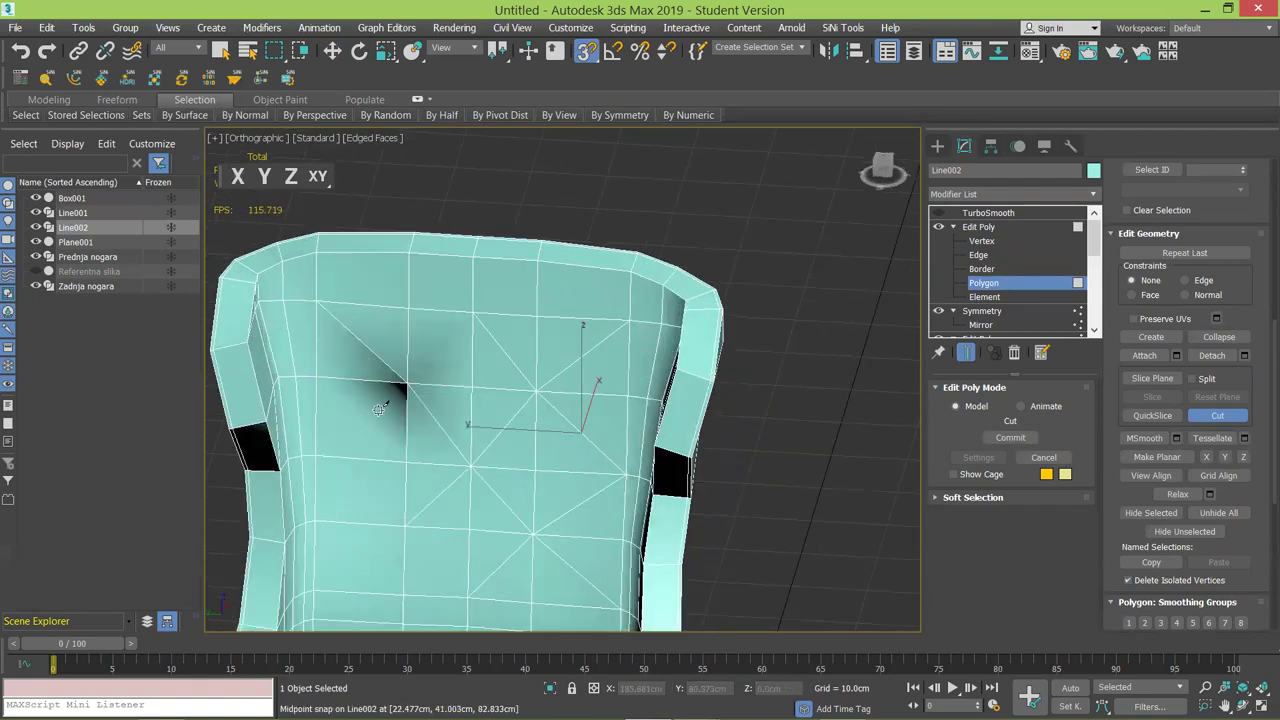
Cut three diagonals from the upper crossing by the unfinished side wing to its lower outer, upper inner and upper outer vertices.
right_click(380, 409)
middle_drag(400, 403, 431, 394)
scroll(349, 430, up, 2)
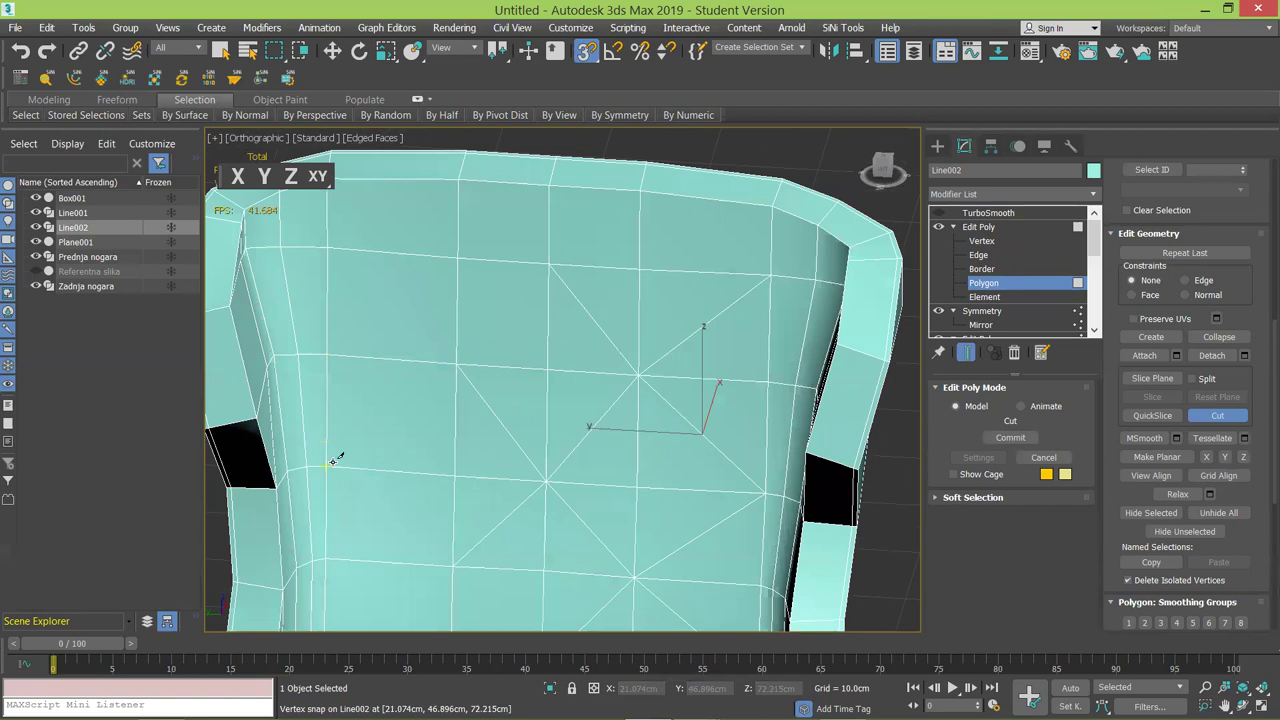
click(458, 365)
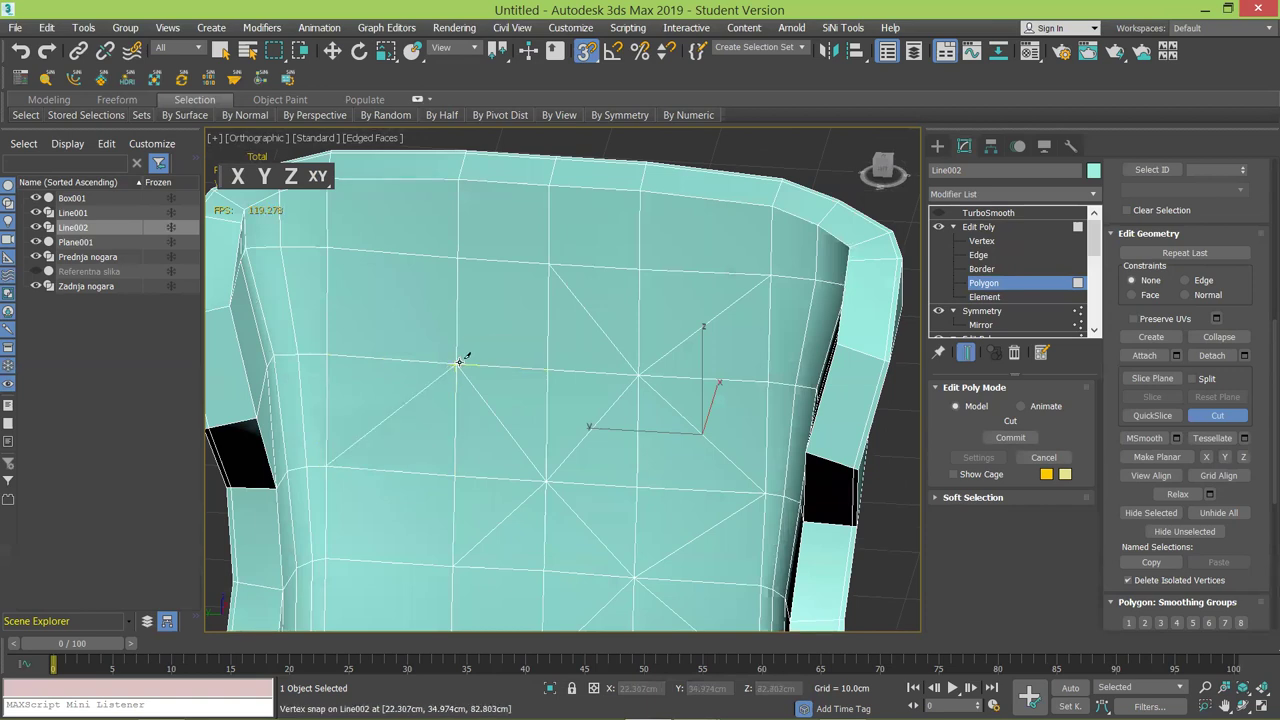
click(548, 264)
click(330, 250)
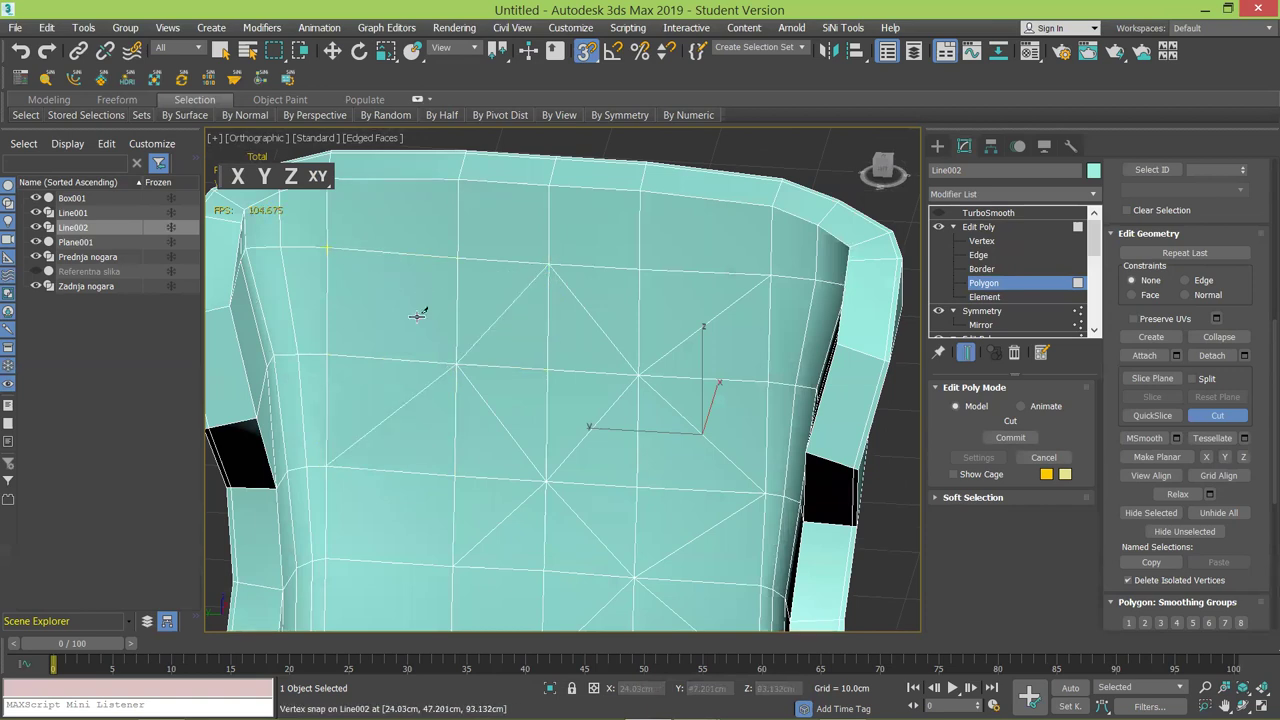
click(455, 358)
Cut three more diagonals from the lower crossing on the same side to its lower outer, upper outer and lower inner vertices.
scroll(456, 353, down, 3)
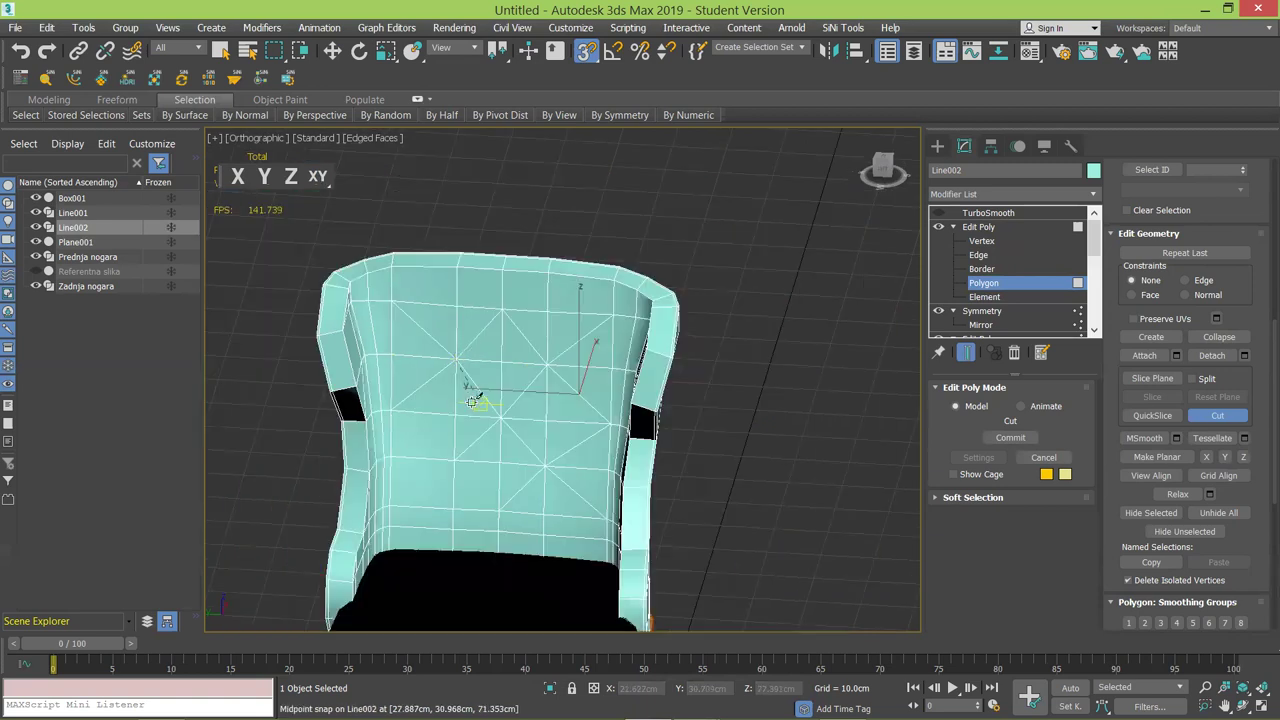
scroll(452, 455, up, 3)
click(455, 449)
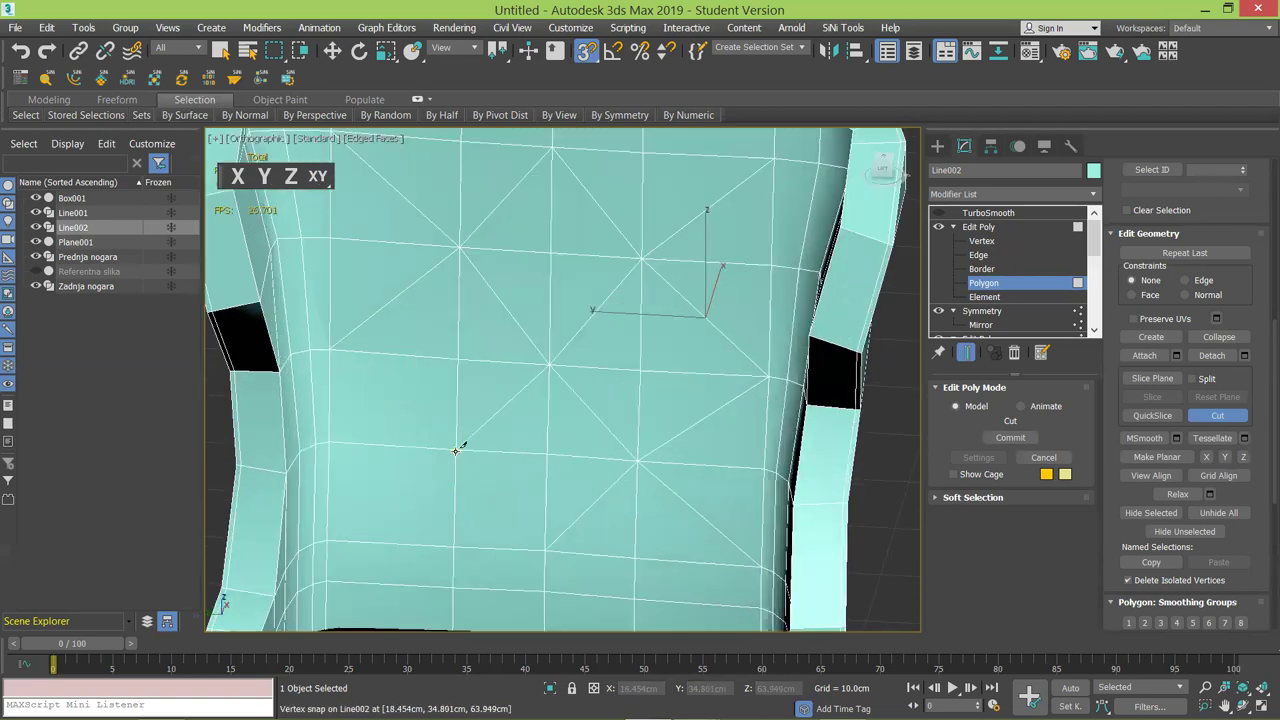
click(331, 534)
click(331, 350)
click(455, 449)
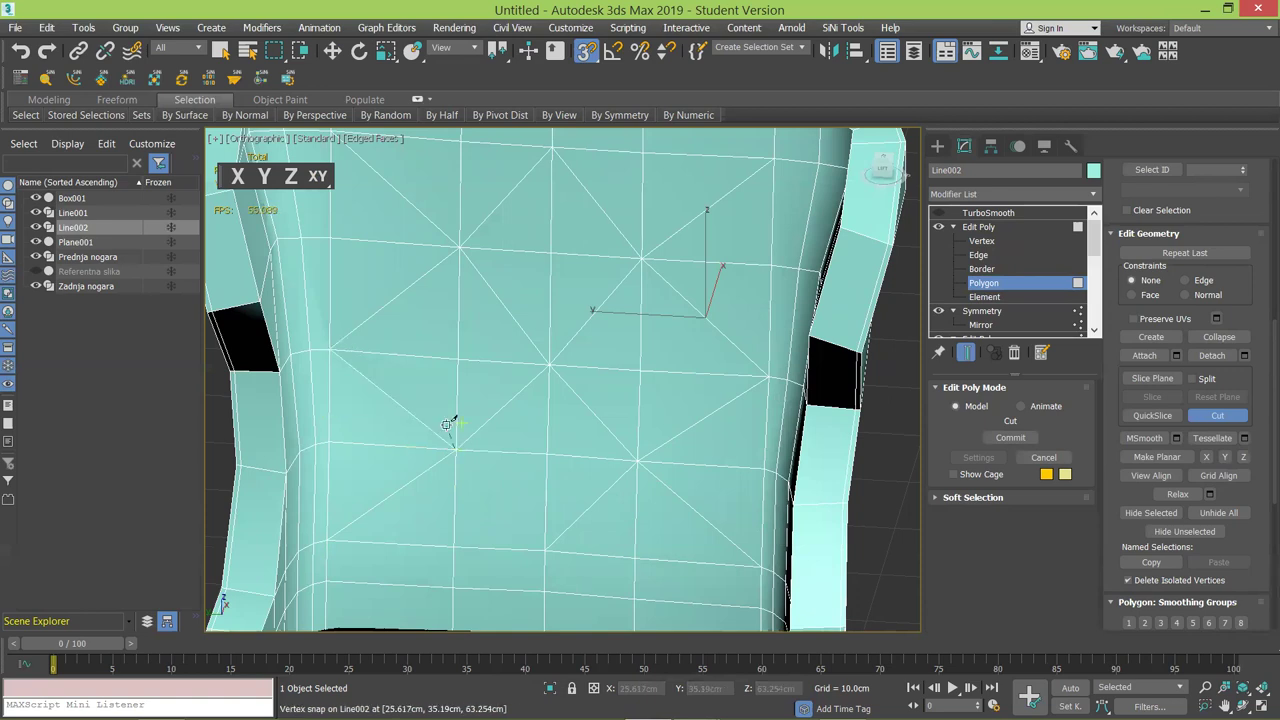
click(544, 546)
scroll(536, 450, down, 5)
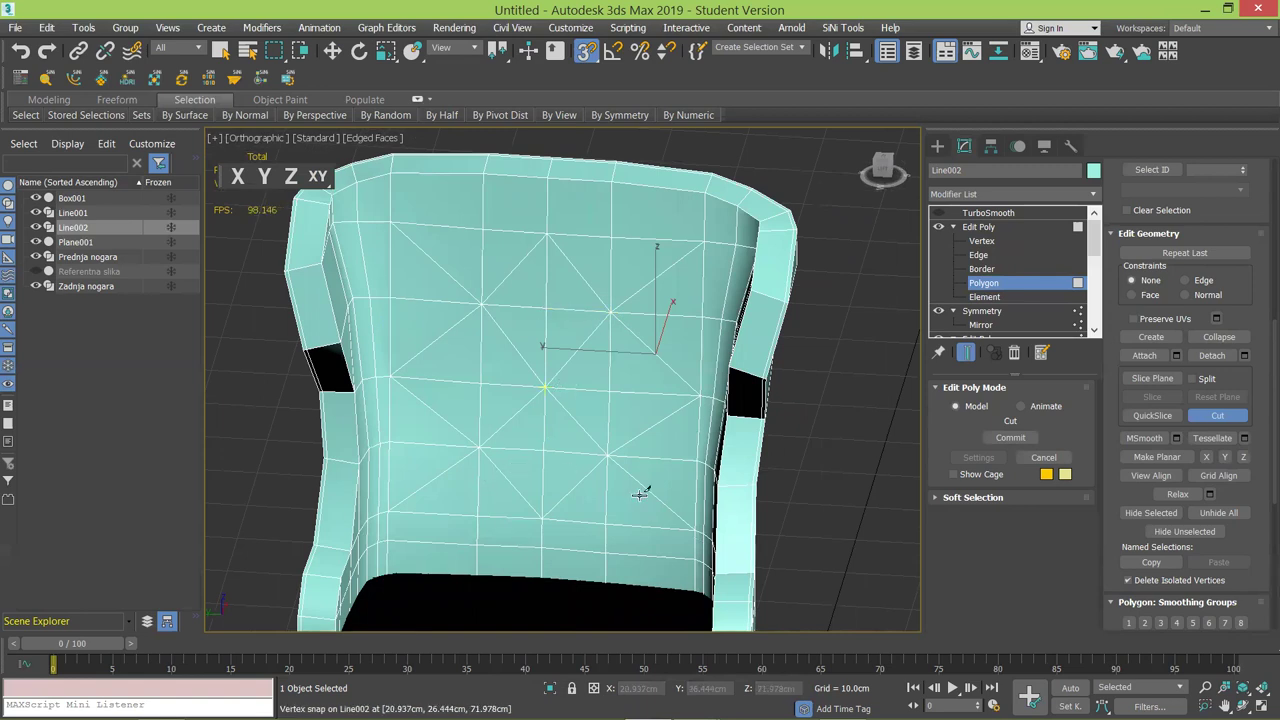
scroll(591, 346, up, 3)
middle_drag(578, 332, 594, 364)
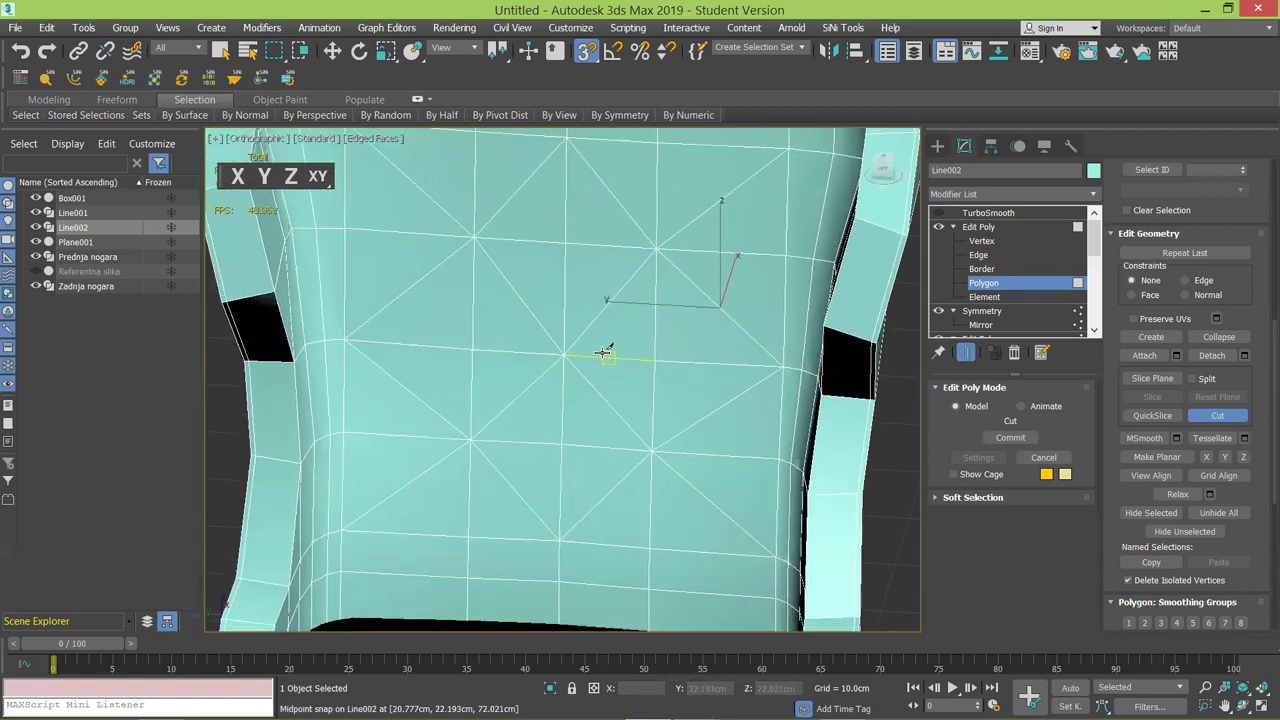
Turn off snapping and select the five vertices on the inner backrest where the diagonals cross.
right_click(635, 330)
key(1)
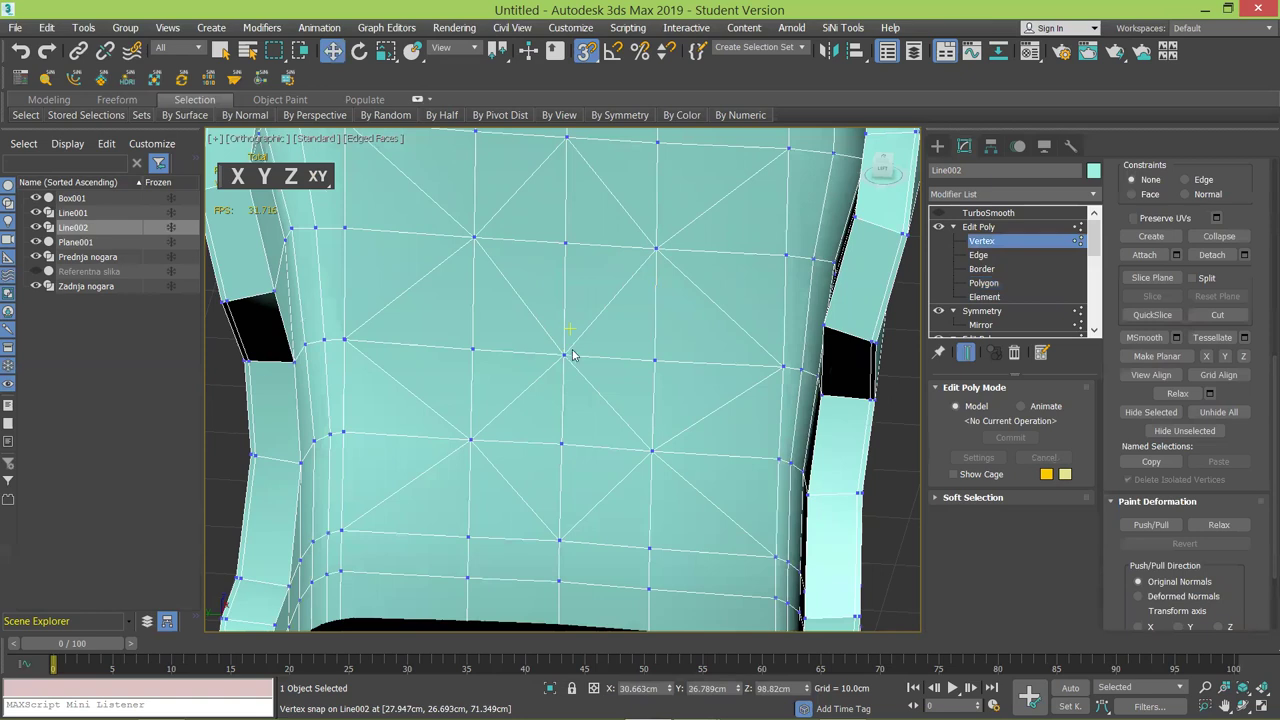
key(s)
click(564, 354)
ctrl+click(473, 237)
ctrl+click(656, 247)
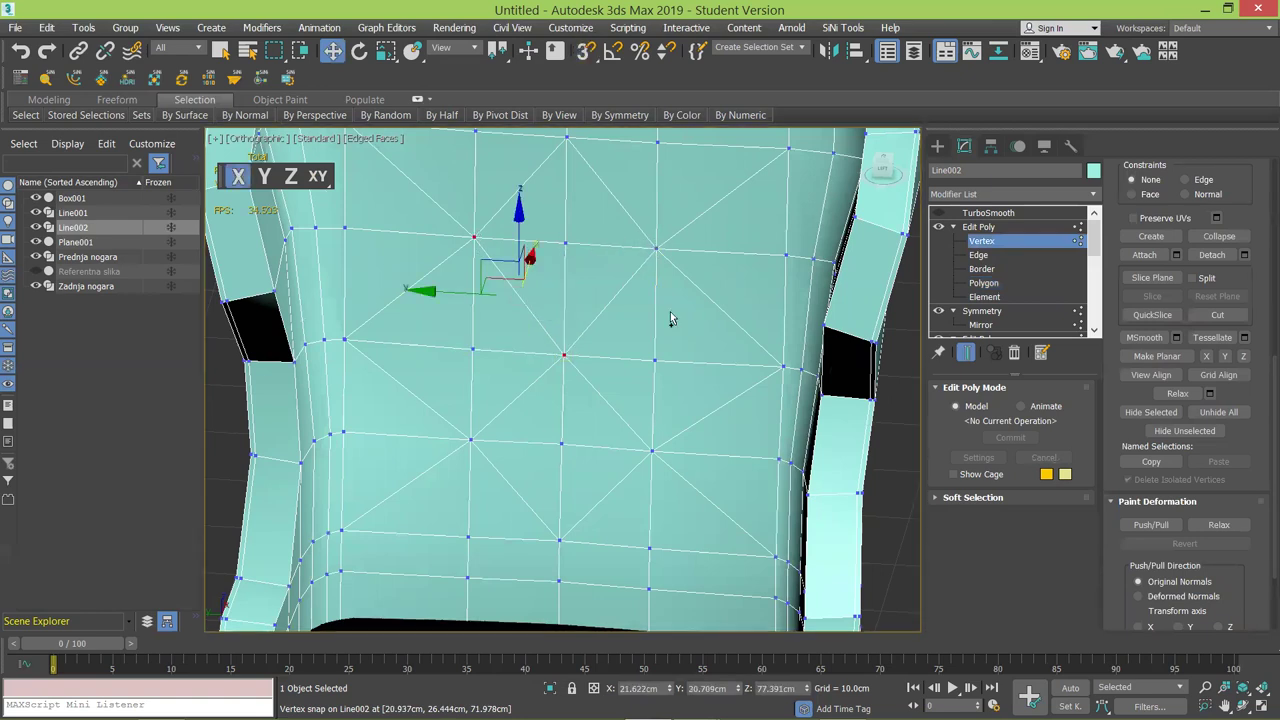
ctrl+click(652, 451)
ctrl+click(472, 439)
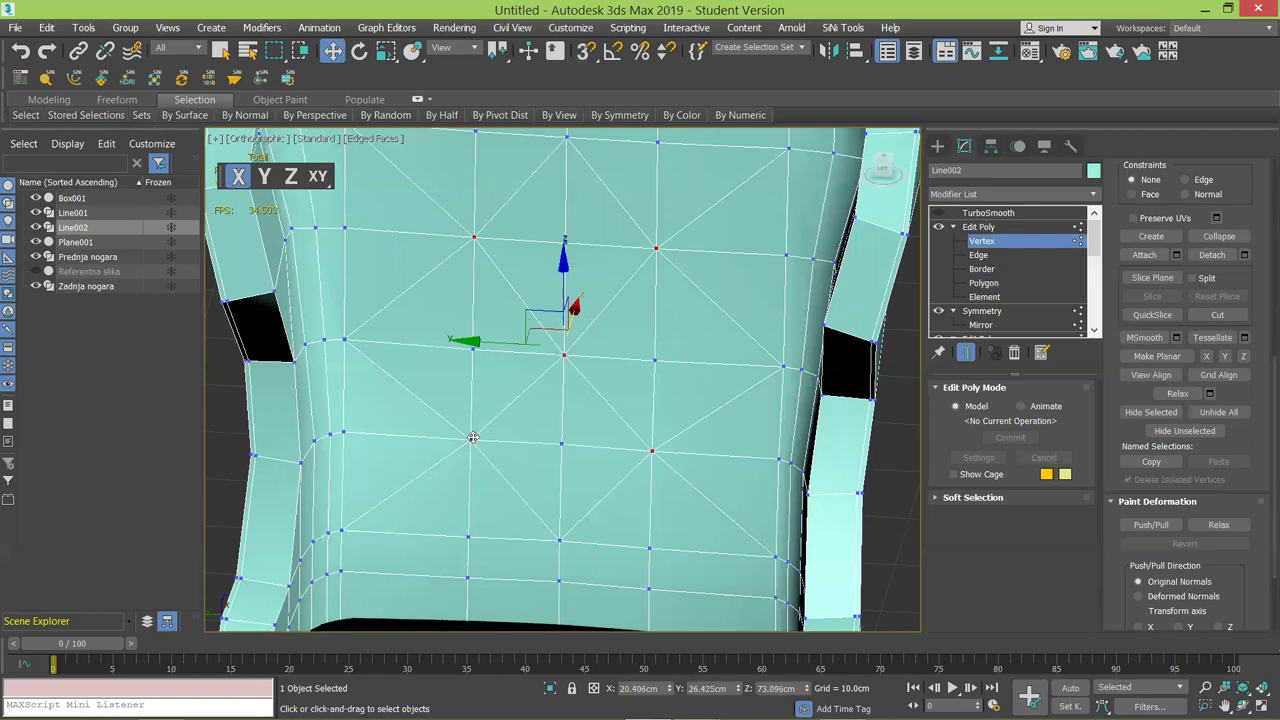
Extrude the five selected vertices inward with a height of about -0.869 cm and a width of about 0.826 cm.
right_click(566, 360)
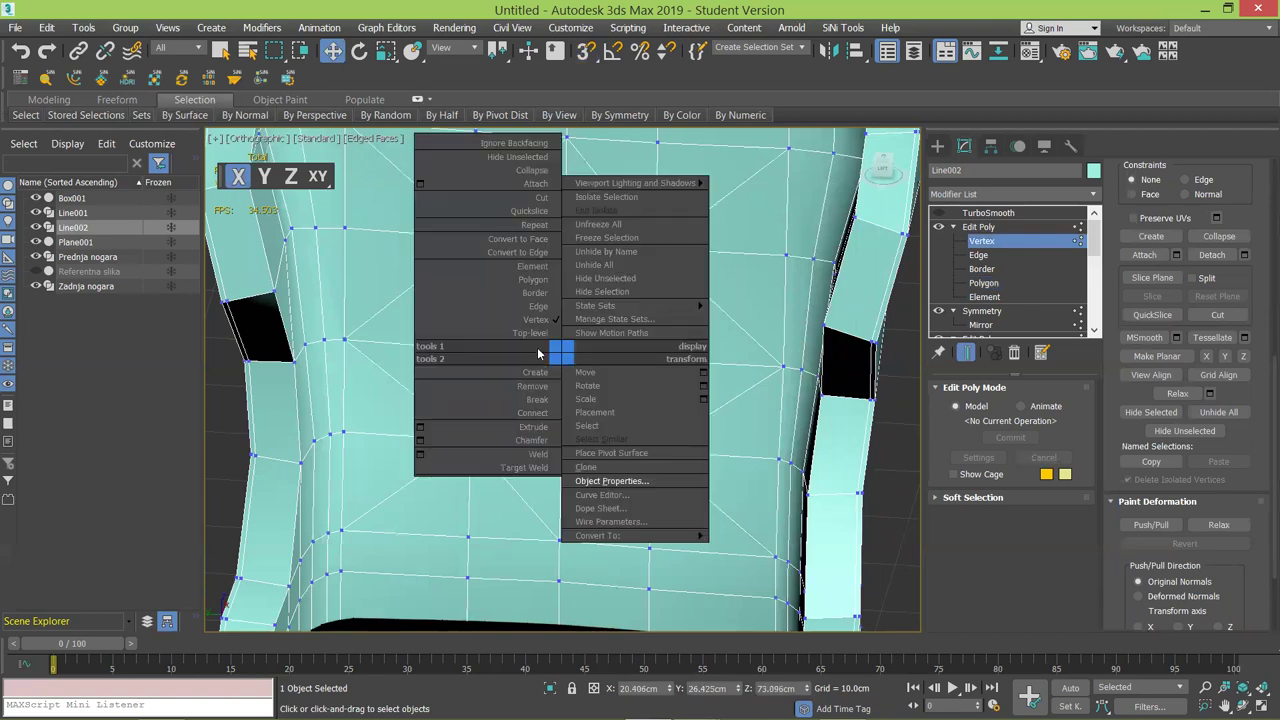
click(421, 424)
alt+middle_drag(517, 364, 505, 307)
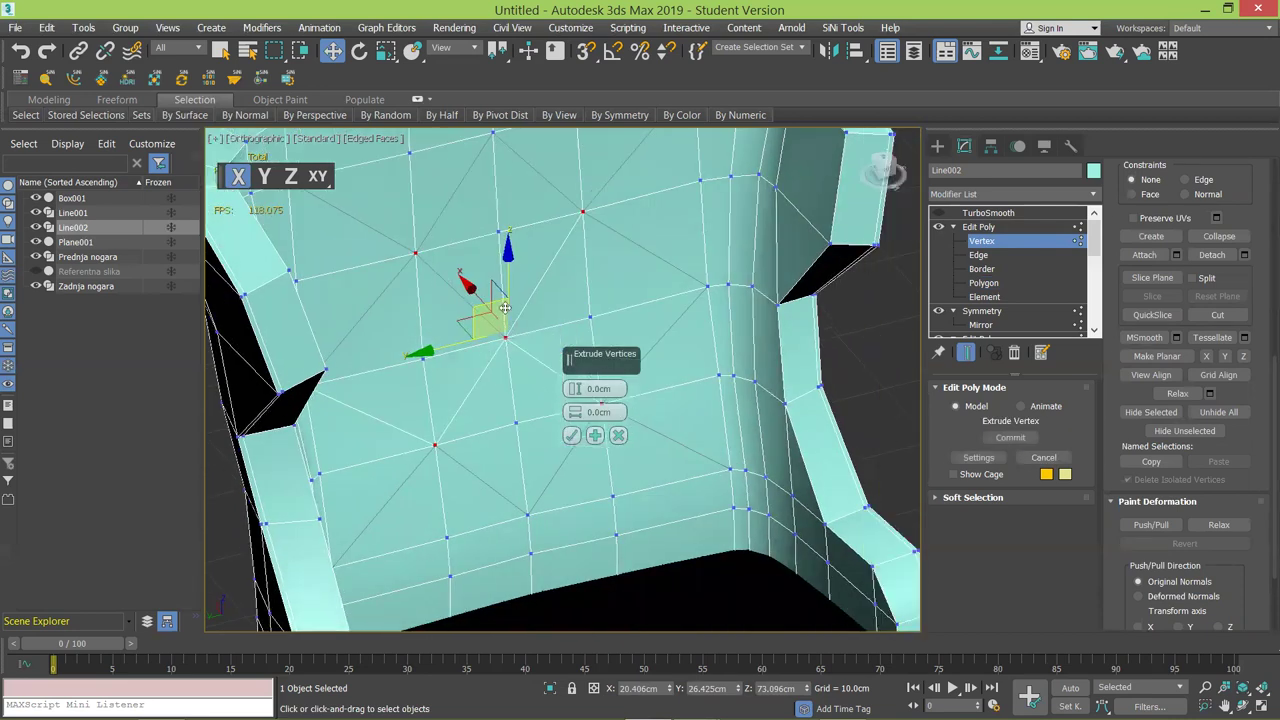
scroll(505, 307, up, 3)
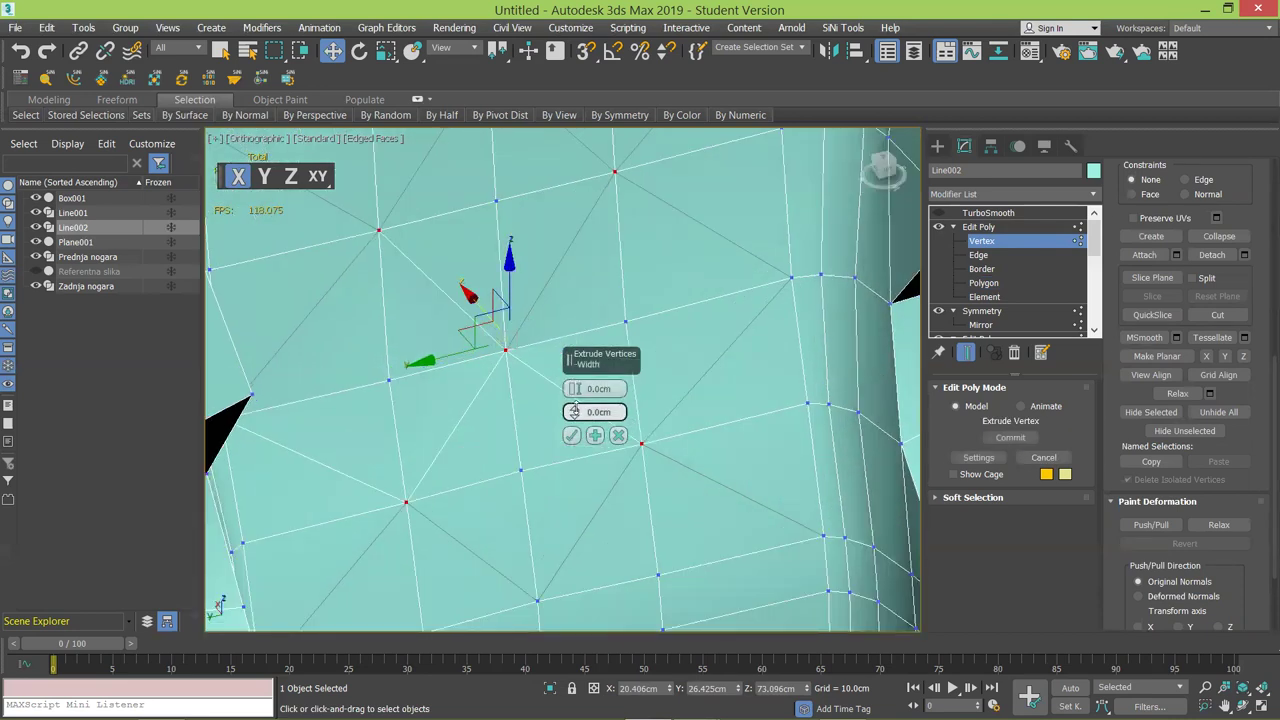
mouse_move(574, 411)
mouse_down()
mouse_move(576, 384)
mouse_move(585, 400)
mouse_up()
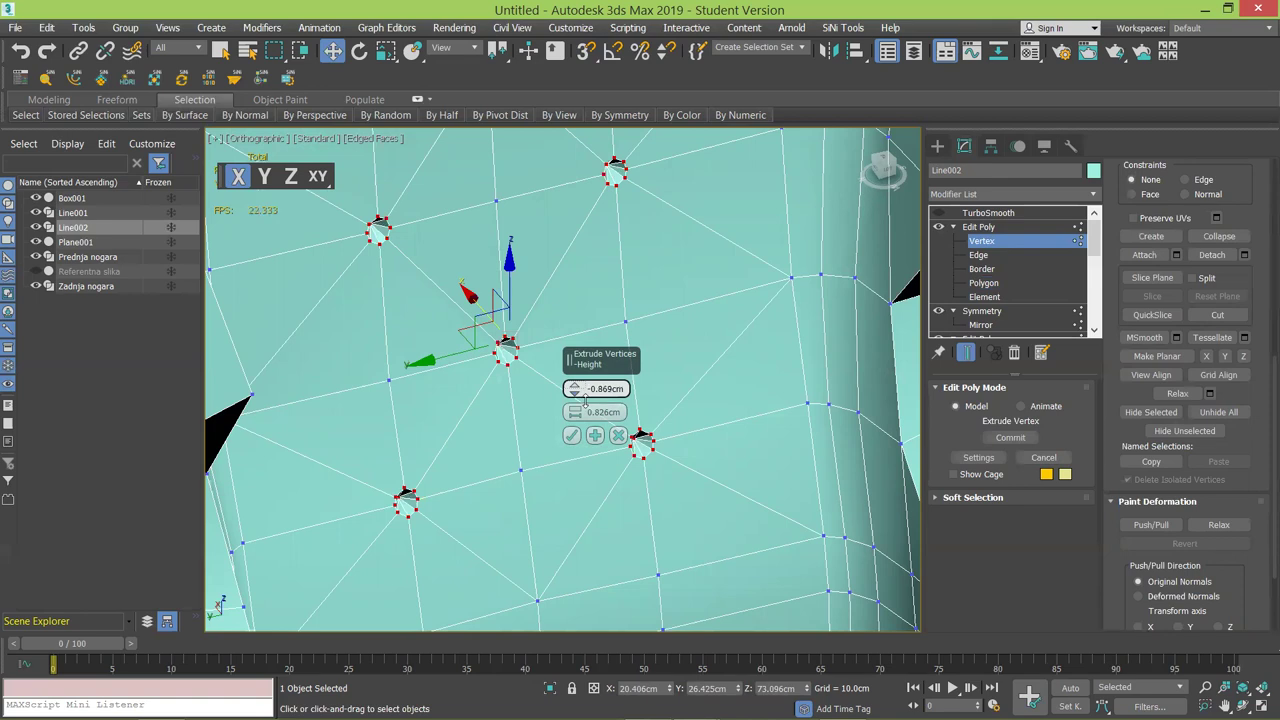
Turn on TurboSmooth to preview the dimples, readjust the vertex extrusion and accept it.
click(939, 213)
key(F4)
key(F4)
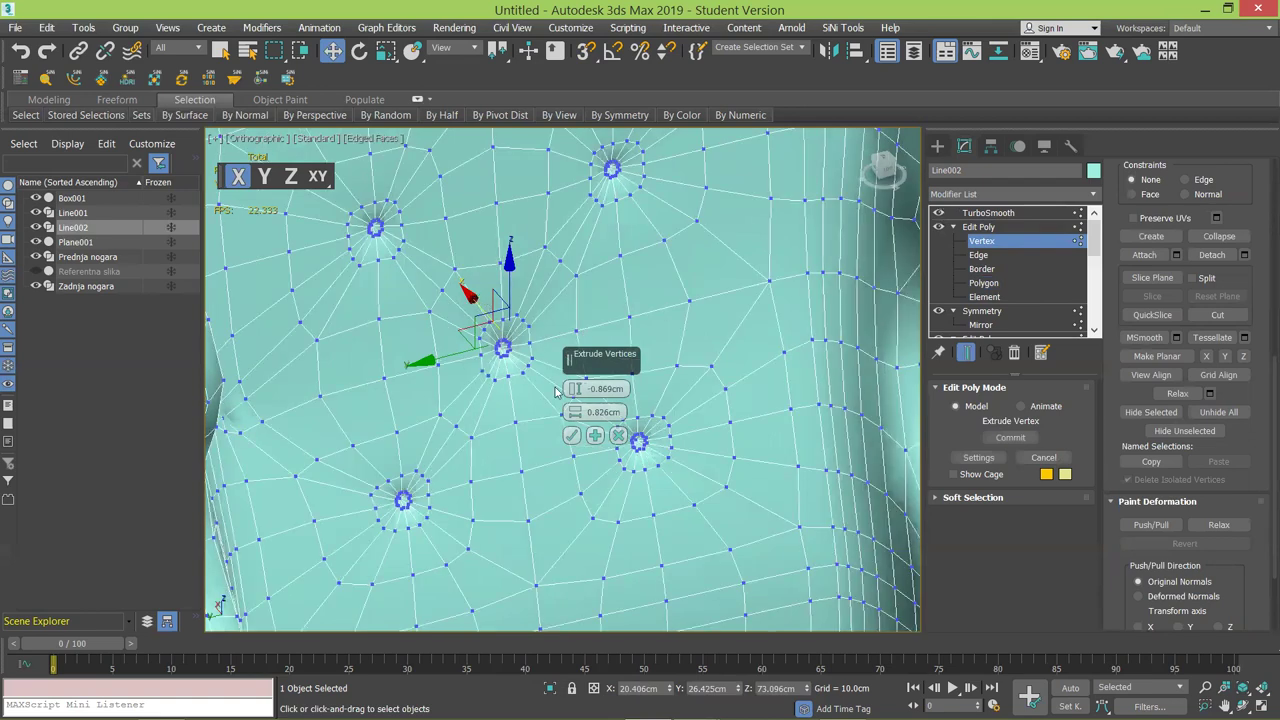
drag(575, 404, 596, 434)
alt+middle_drag(459, 466, 470, 438)
click(573, 435)
middle_drag(511, 363, 557, 363)
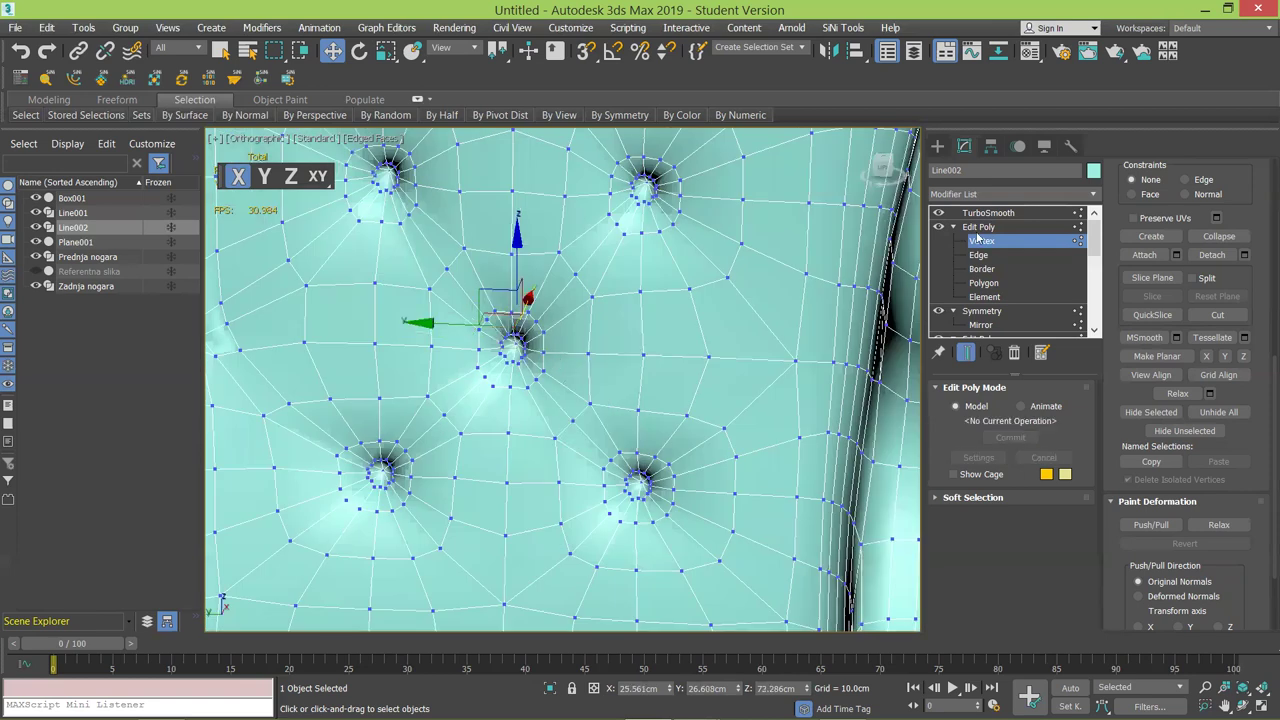
Turn off TurboSmooth and select the eight diagonal edges running from the two upper dimples at edge level.
click(939, 213)
middle_drag(558, 316, 594, 325)
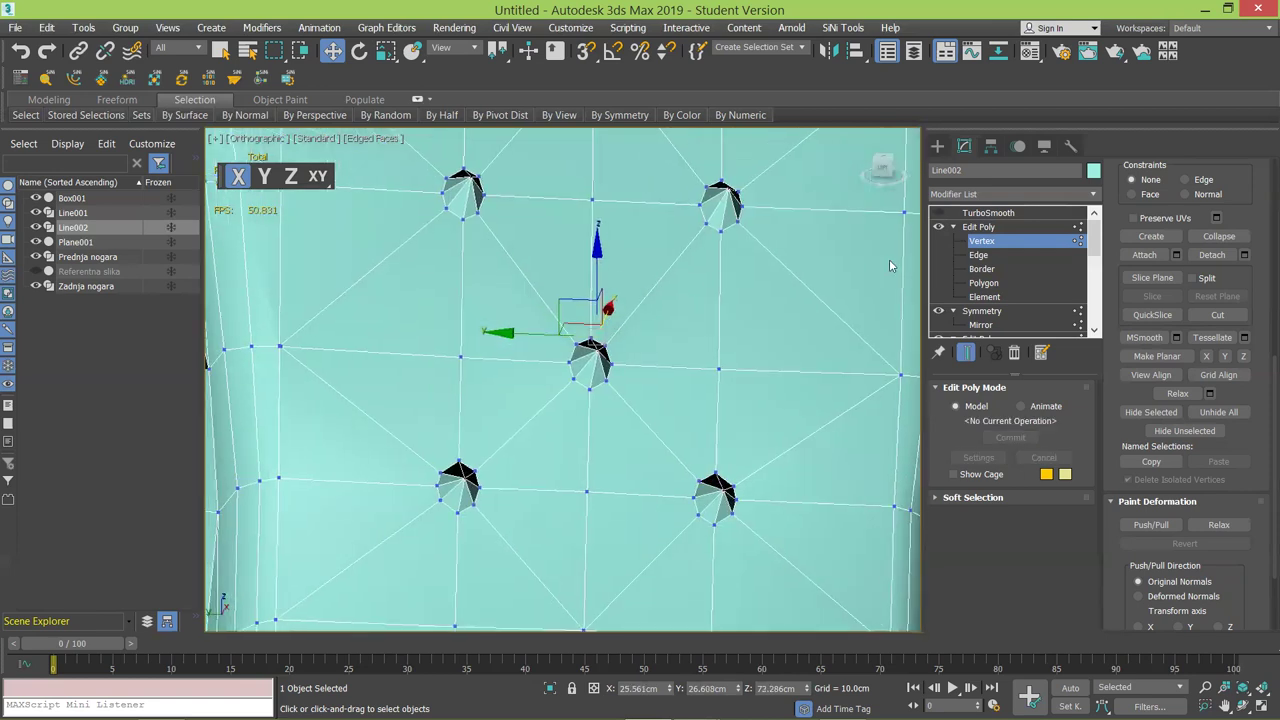
click(978, 255)
click(678, 256)
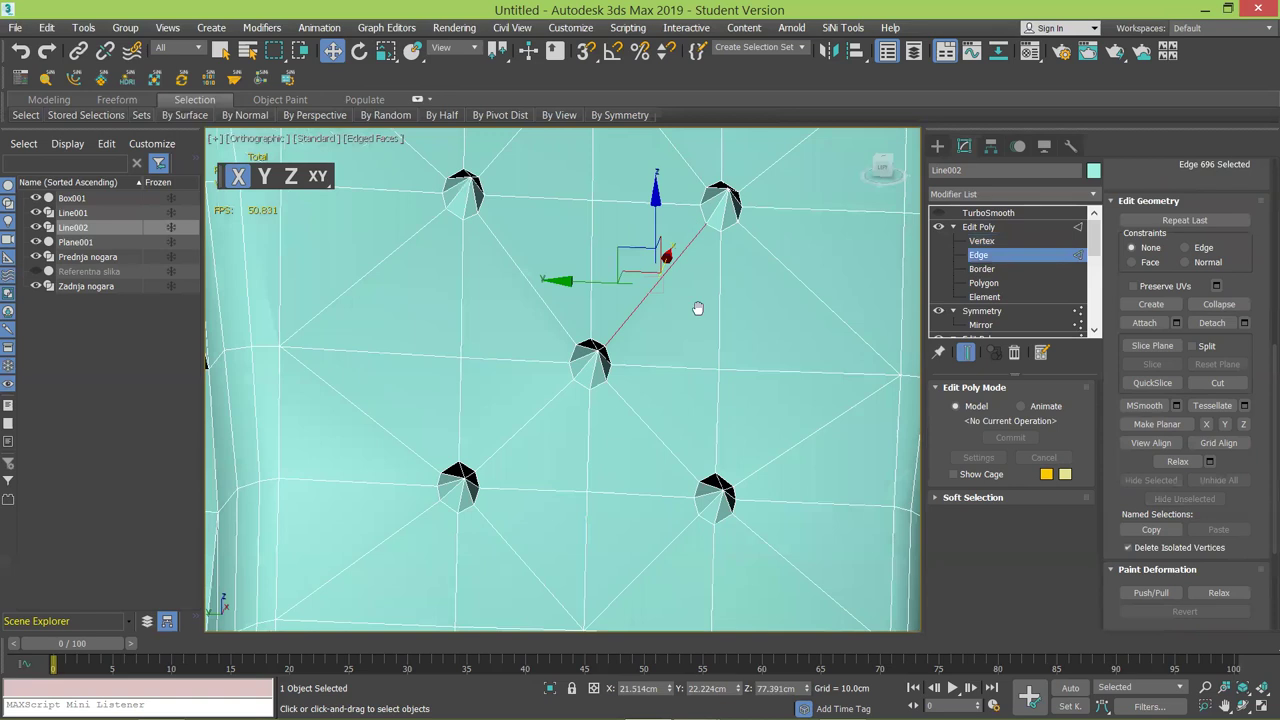
middle_drag(681, 165, 683, 281)
ctrl+click(683, 281)
ctrl+click(780, 278)
ctrl+click(769, 372)
ctrl+click(517, 391)
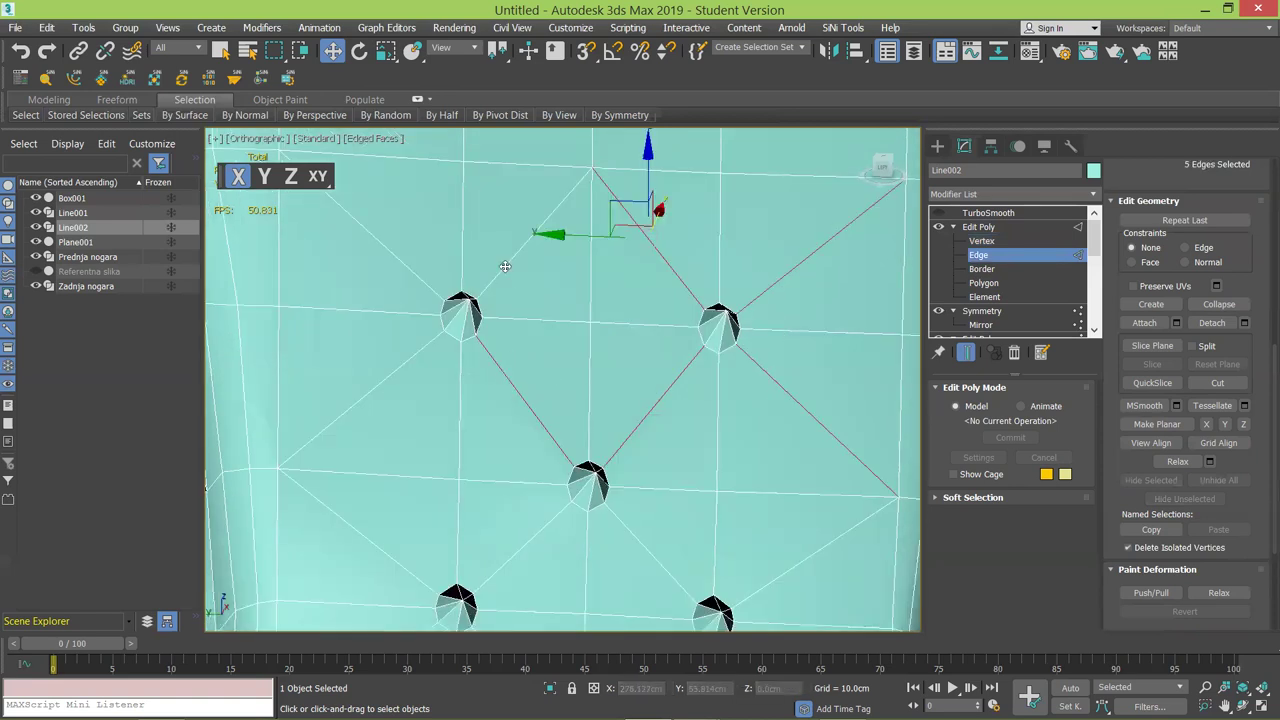
ctrl+click(505, 266)
ctrl+click(414, 276)
ctrl+click(414, 355)
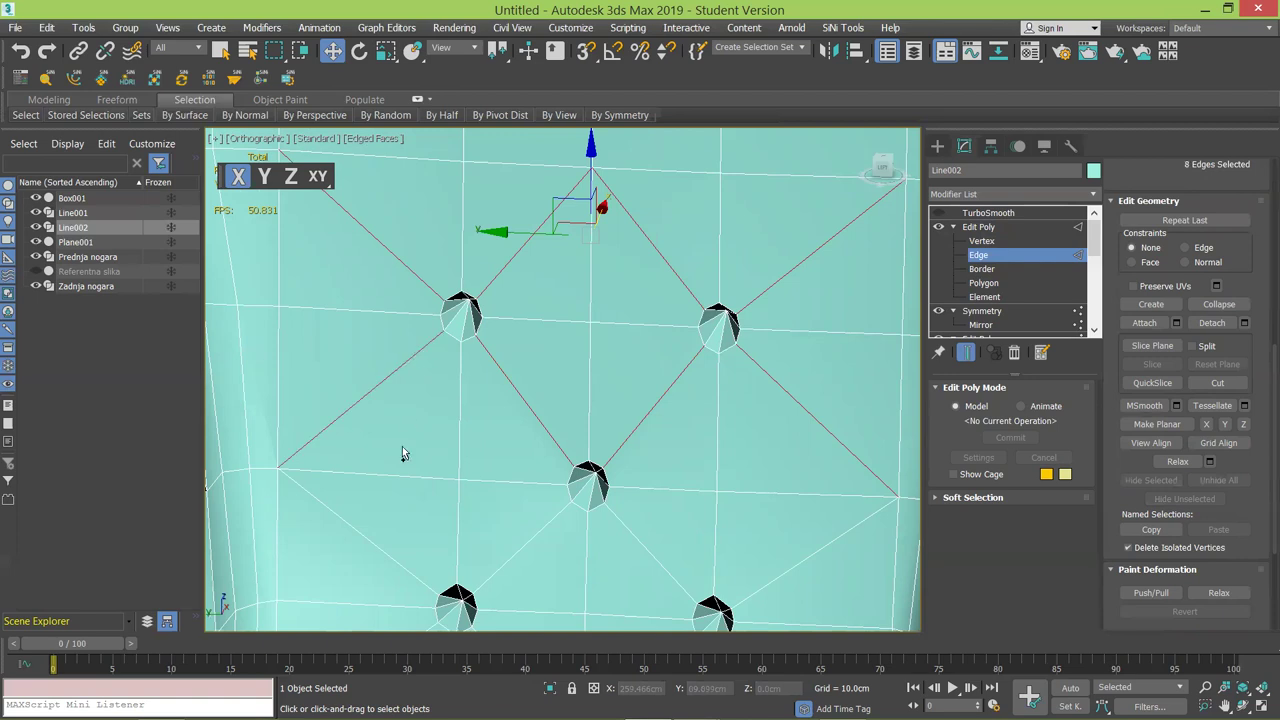
Add the remaining diagonal edges around the two lower dimples to the selection, making 16 edges in all.
ctrl+click(370, 539)
middle_drag(451, 514, 552, 353)
ctrl+click(567, 357)
ctrl+click(549, 462)
ctrl+click(456, 451)
ctrl+click(712, 473)
ctrl+click(740, 393)
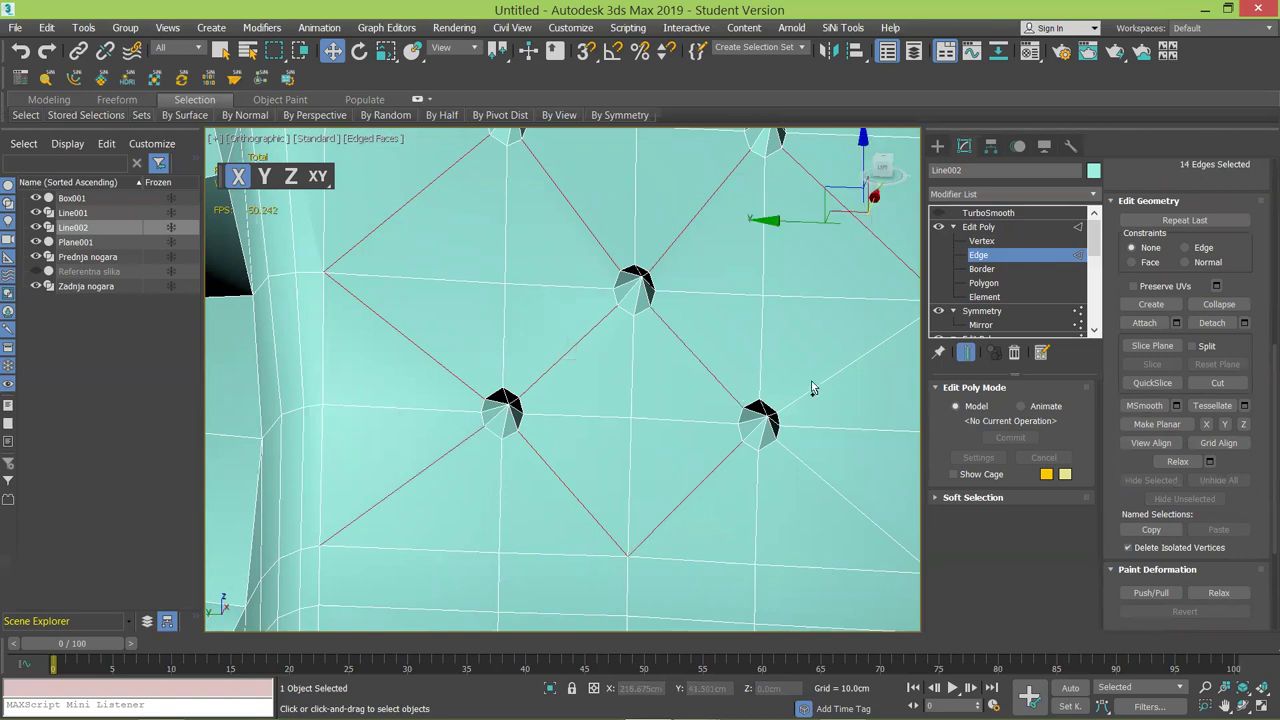
ctrl+click(814, 400)
ctrl+click(814, 468)
Extrude the selected diagonal edges inward with a height of about -0.369 cm and a width of about 0.307 cm.
scroll(656, 415, down, 5)
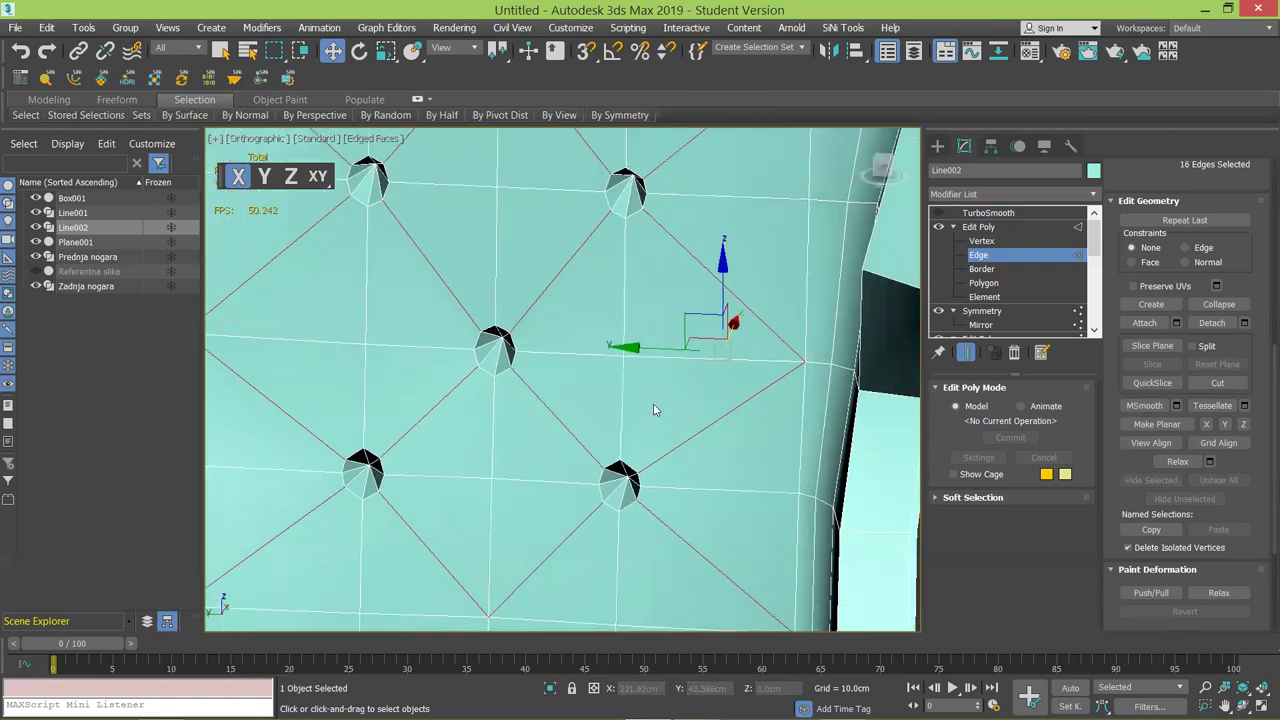
right_click(663, 340)
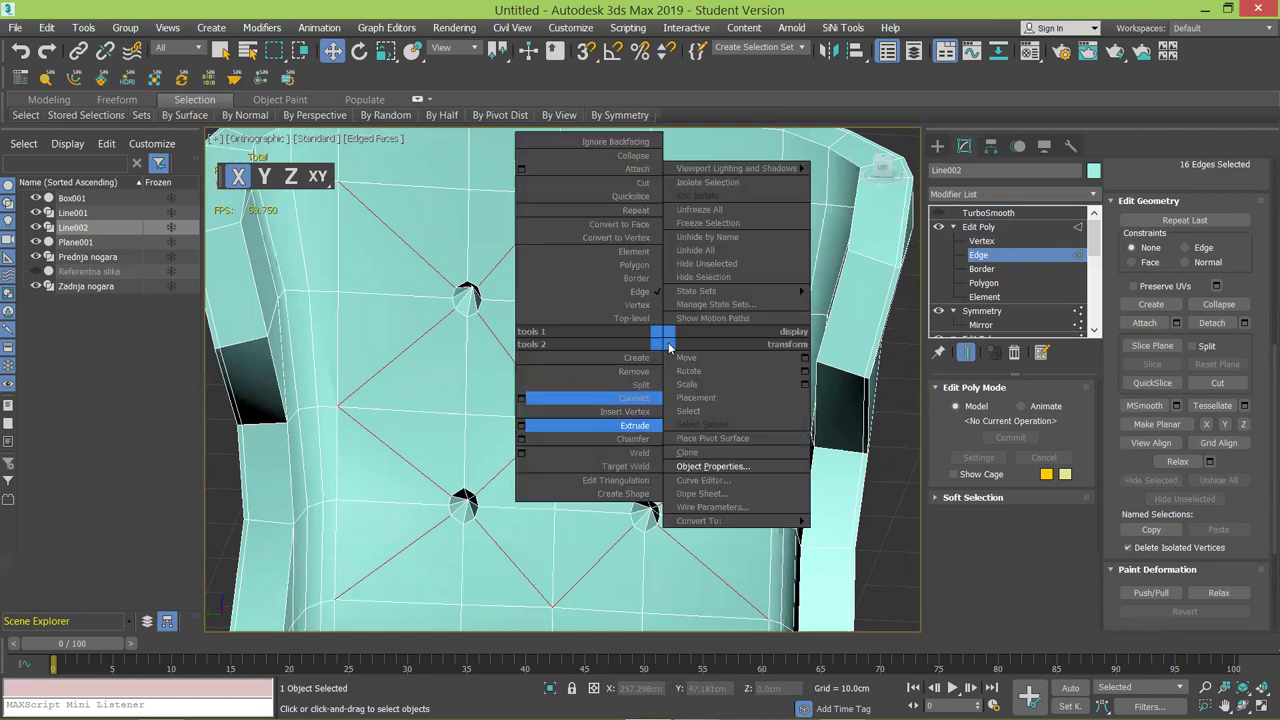
alt+middle_drag(497, 370, 560, 385)
drag(575, 388, 580, 416)
scroll(475, 380, up, 5)
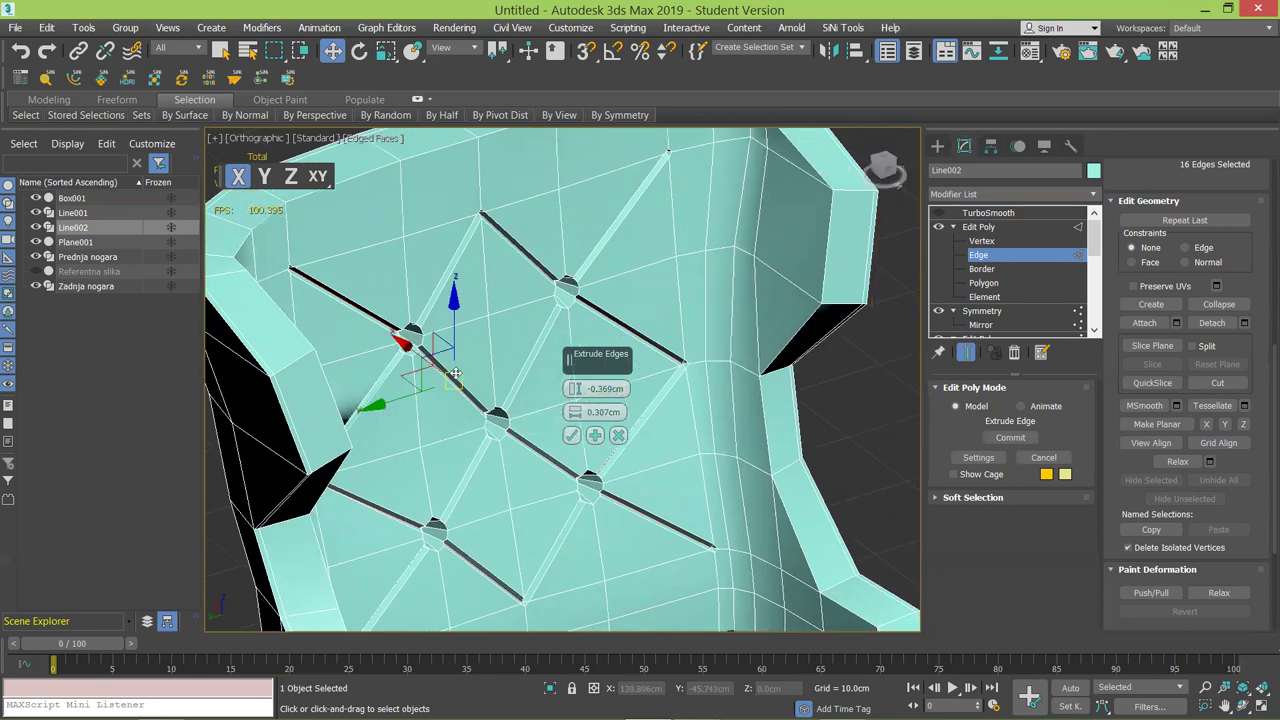
Try an edge extrusion height of about -0.13 cm and check it with TurboSmooth on and the wireframe overlay off.
drag(575, 388, 475, 308)
scroll(476, 302, down, 3)
key(F4)
scroll(645, 310, down, 3)
alt+middle_drag(647, 291, 590, 292)
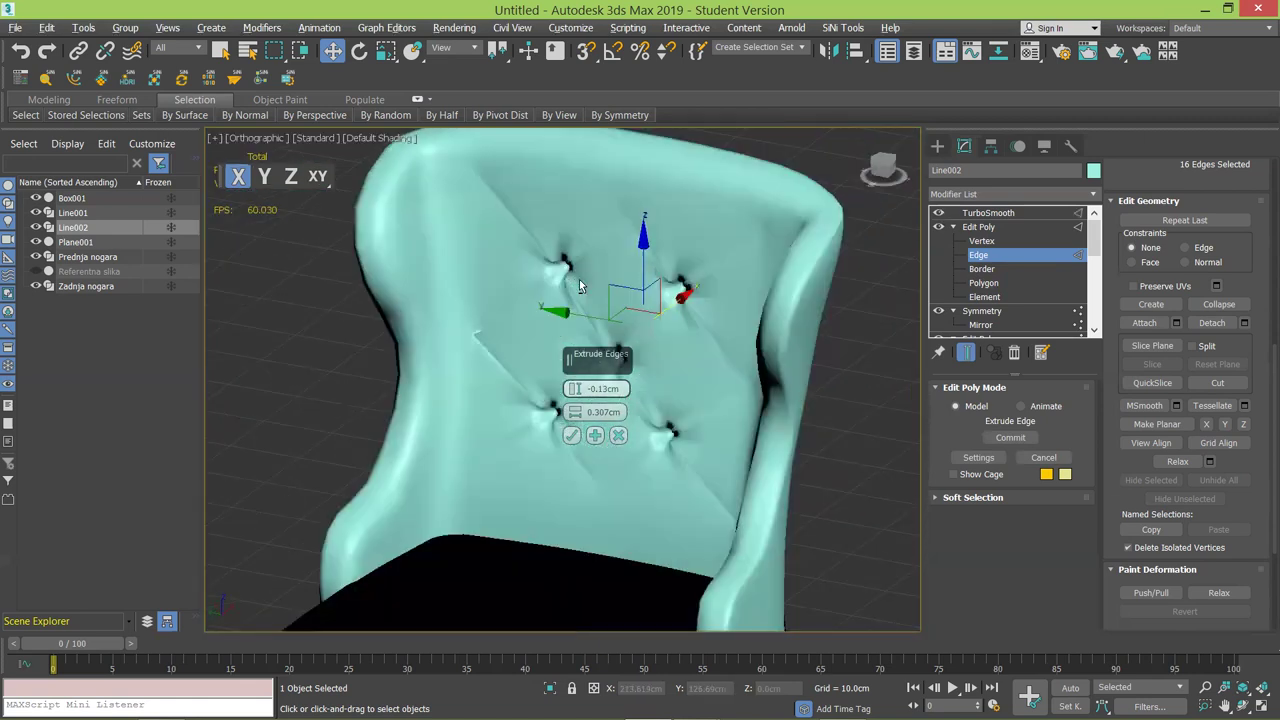
scroll(590, 292, up, 5)
Deepen the edge extrusion height to about -1.605 cm, check the smoothed seams and accept the extrusion.
drag(575, 388, 604, 397)
alt+middle_drag(640, 220, 590, 234)
key(F4)
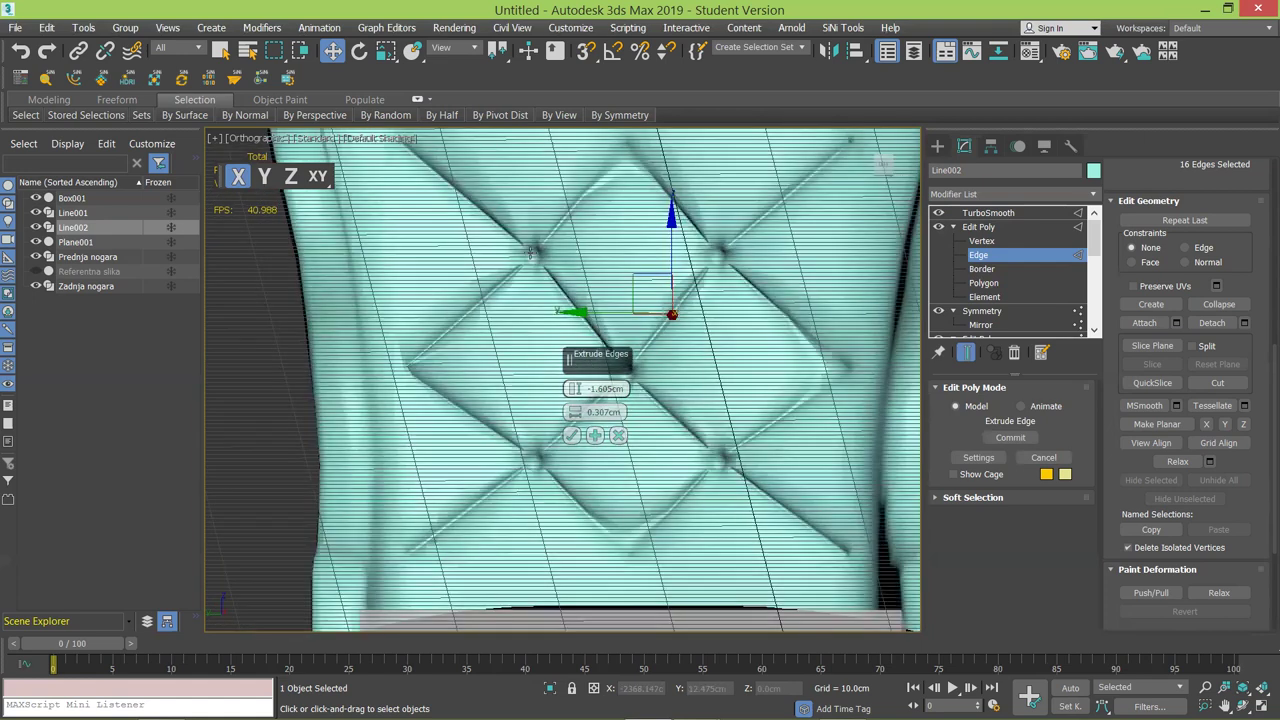
scroll(540, 255, up, 3)
key(F4)
alt+middle_drag(515, 264, 581, 222)
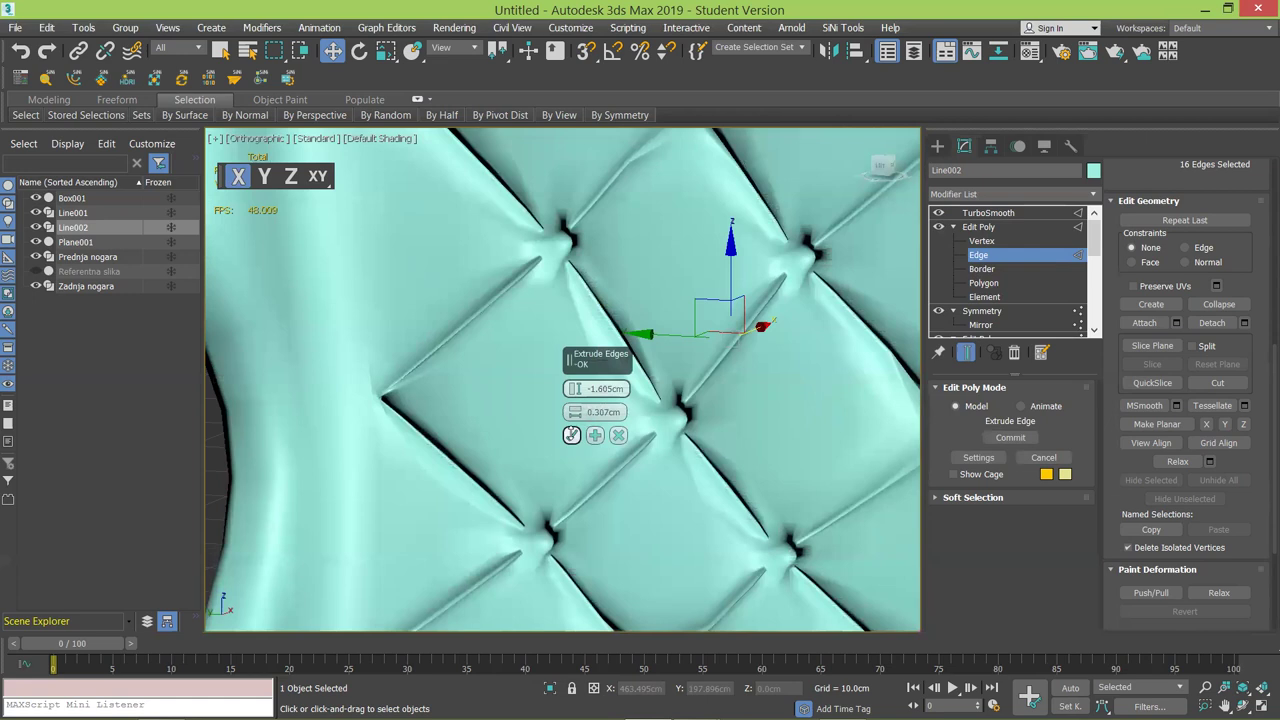
click(571, 435)
Leave edge level and move the whole backrest slightly along X to about 10.163 cm.
scroll(489, 355, down, 10)
alt+middle_drag(489, 355, 499, 397)
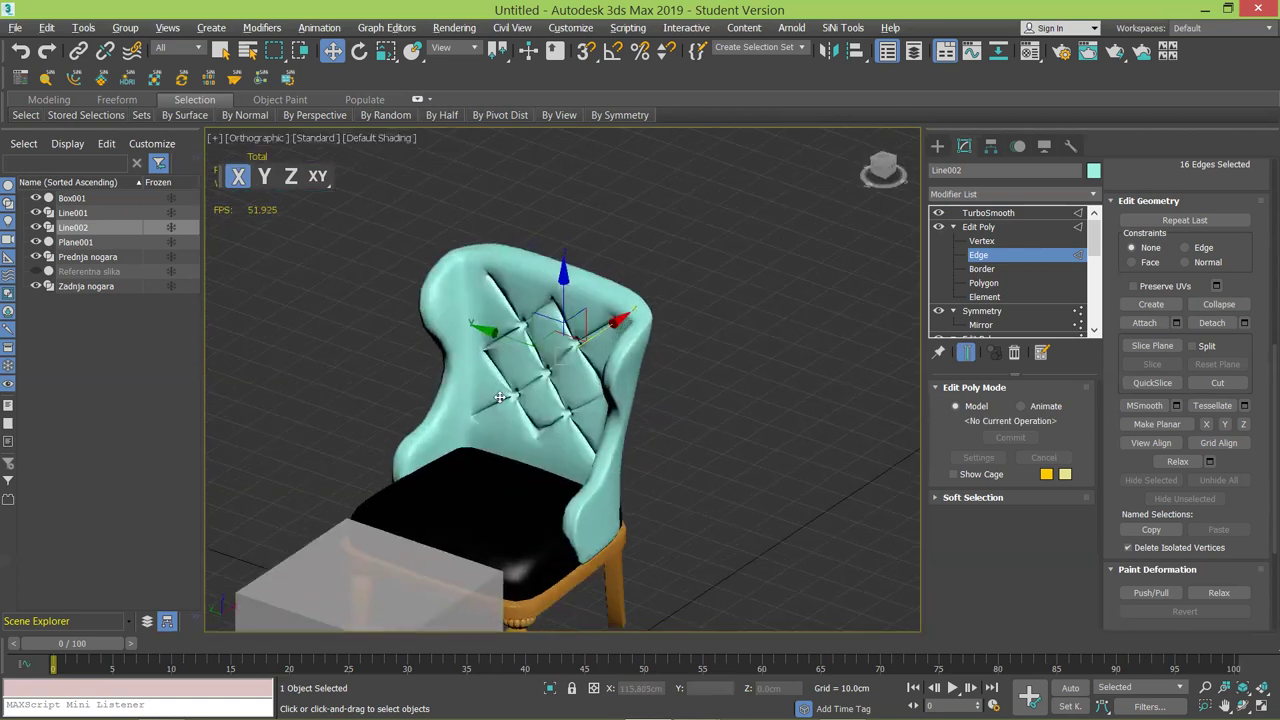
scroll(499, 397, up, 3)
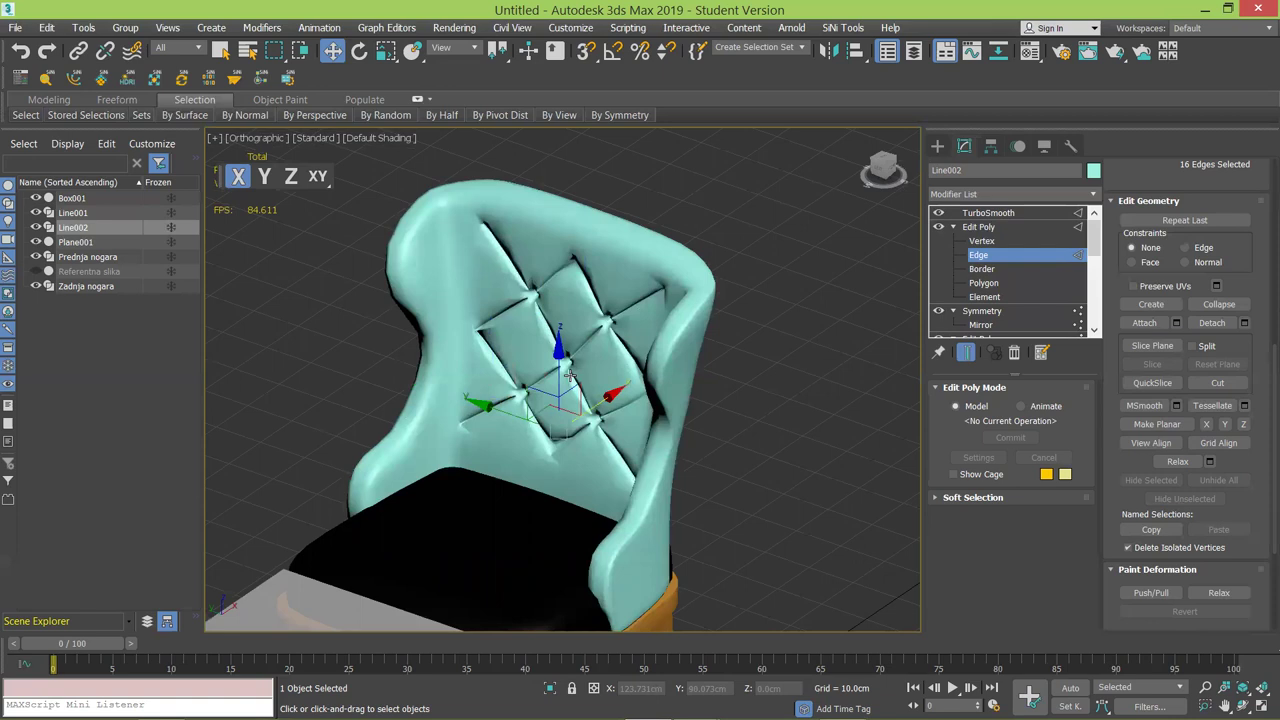
middle_drag(558, 424, 906, 269)
scroll(578, 350, down, 3)
click(985, 259)
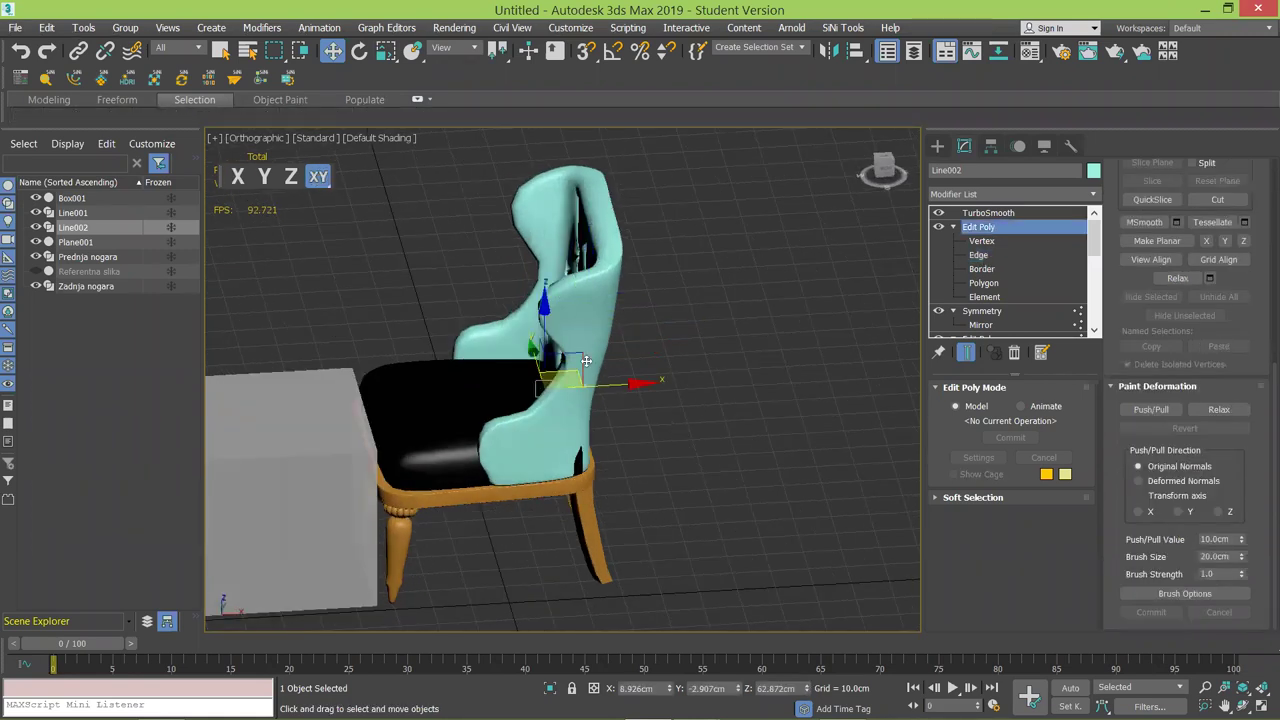
drag(629, 384, 633, 384)
alt+middle_drag(594, 356, 500, 303)
Change the backrest's object color to black and check the tufting up close.
click(1094, 170)
click(778, 404)
click(738, 455)
alt+middle_drag(554, 386, 570, 338)
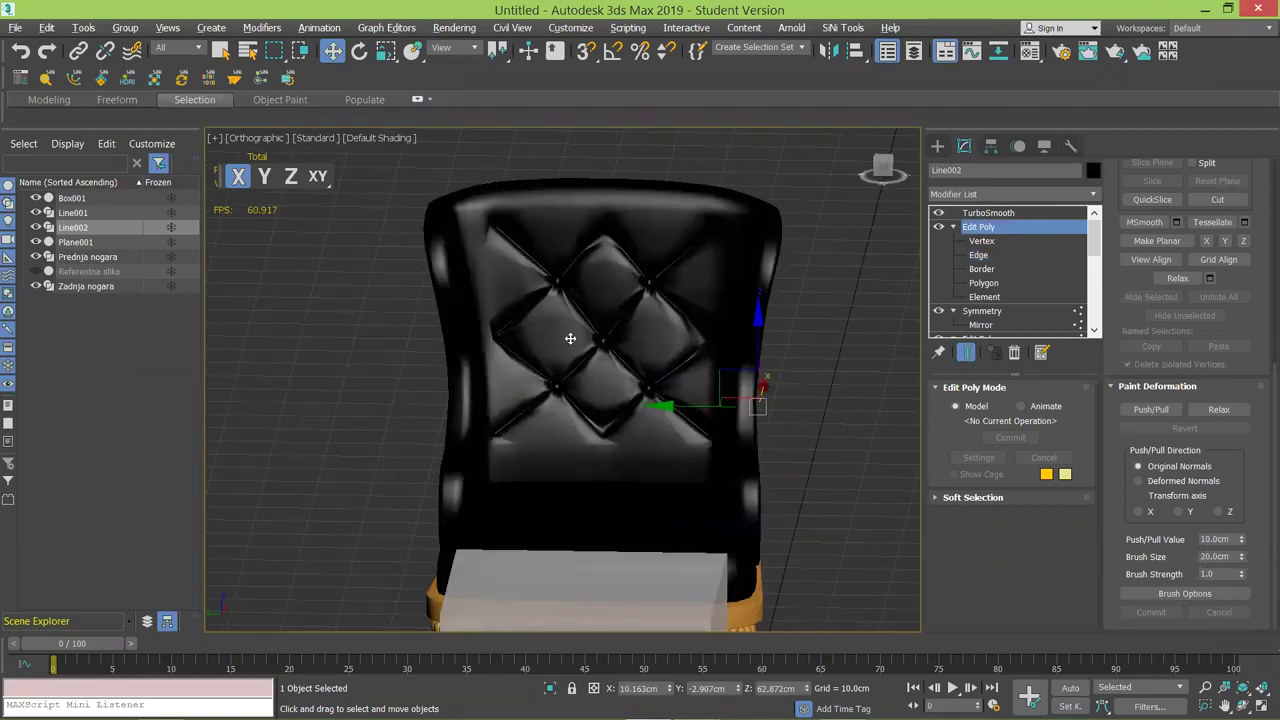
scroll(570, 338, up, 6)
scroll(620, 300, down, 2)
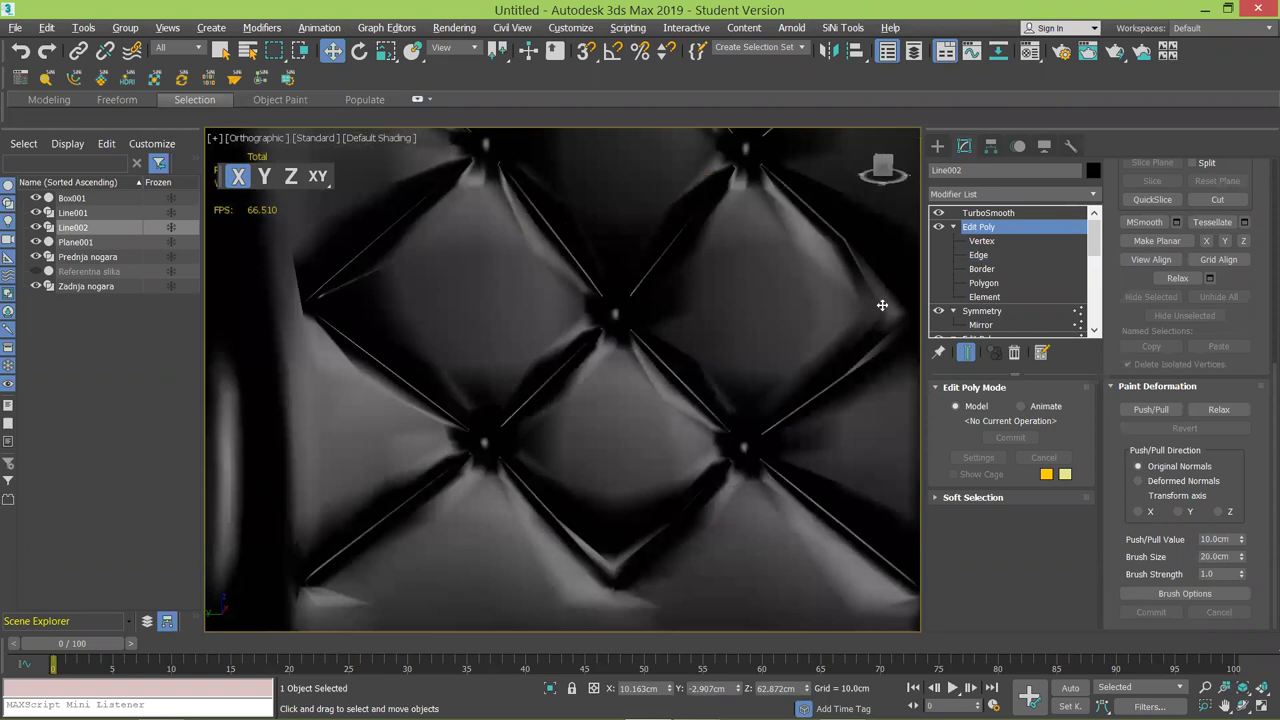
Bring up the standard primitives, show edged faces and examine the selected backrest's mesh from the side.
click(940, 147)
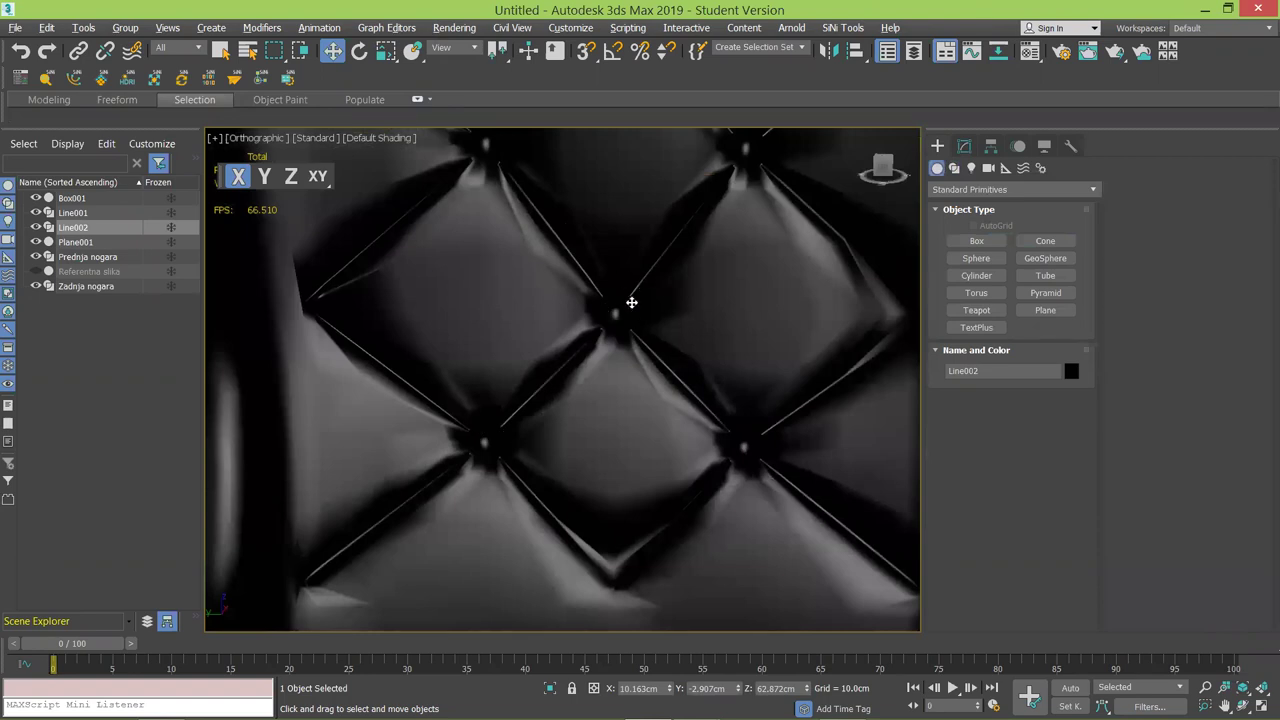
scroll(550, 352, down, 8)
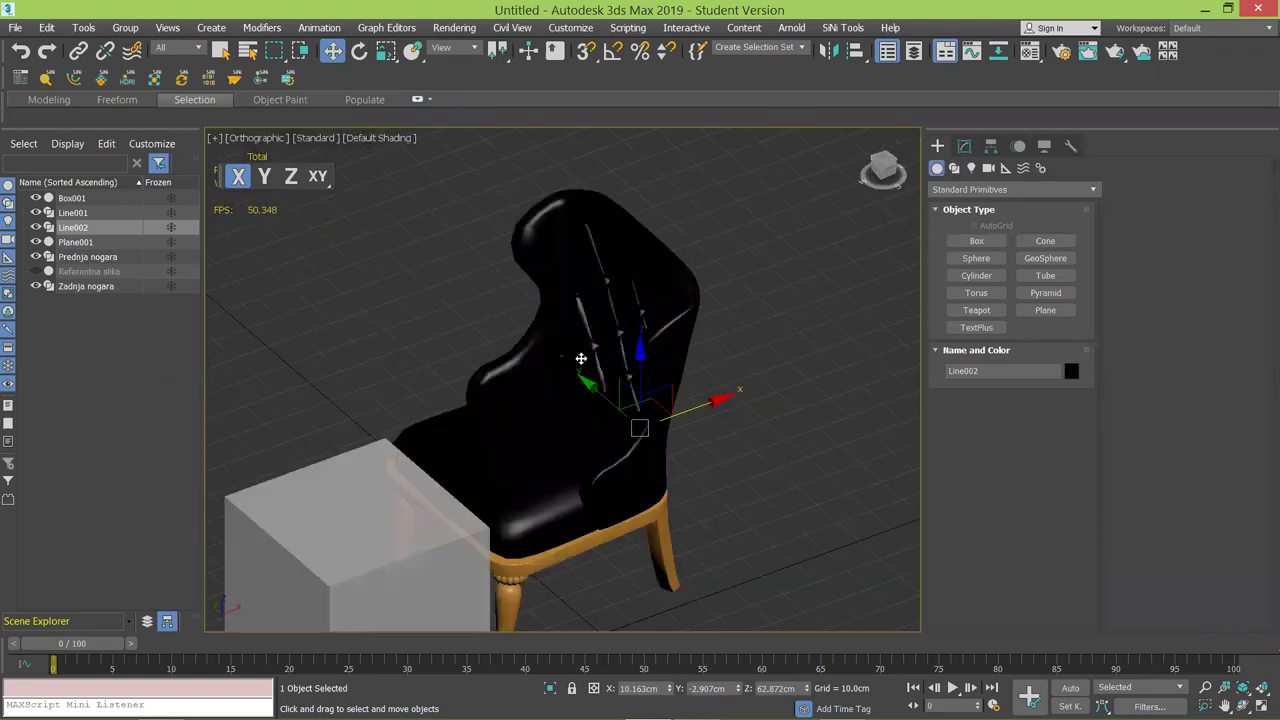
key(F4)
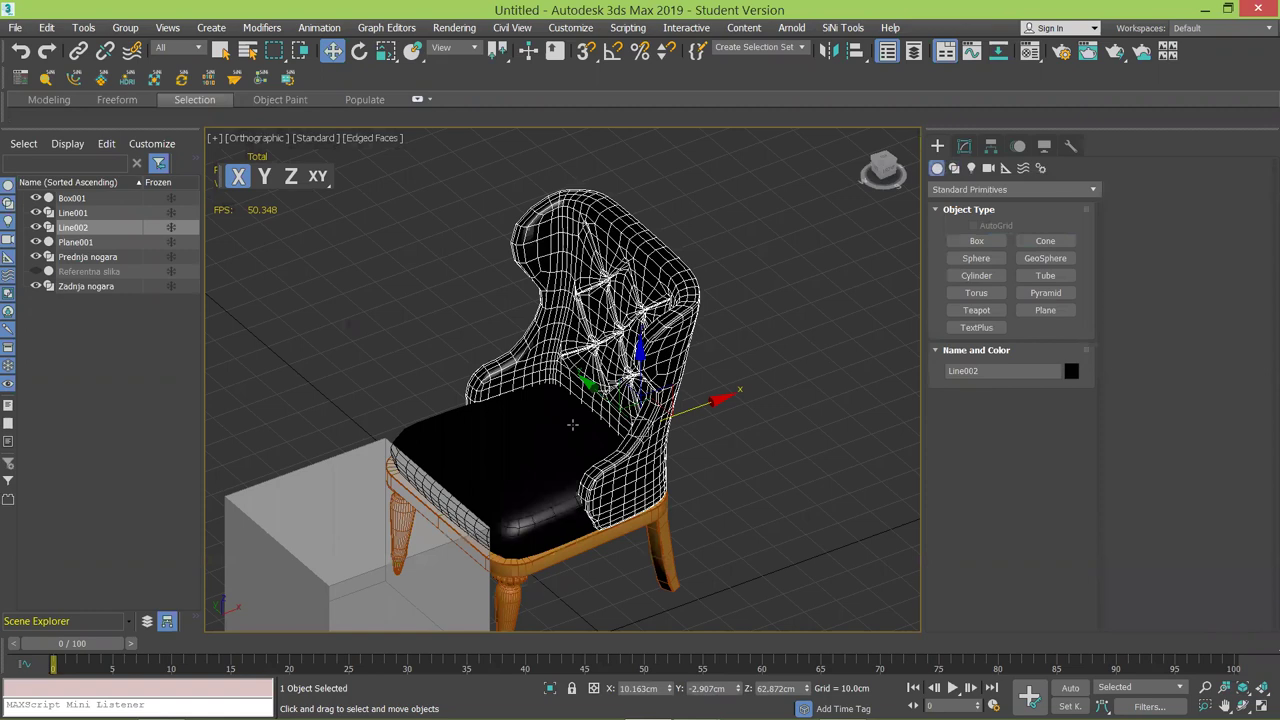
click(721, 482)
scroll(600, 375, up, 5)
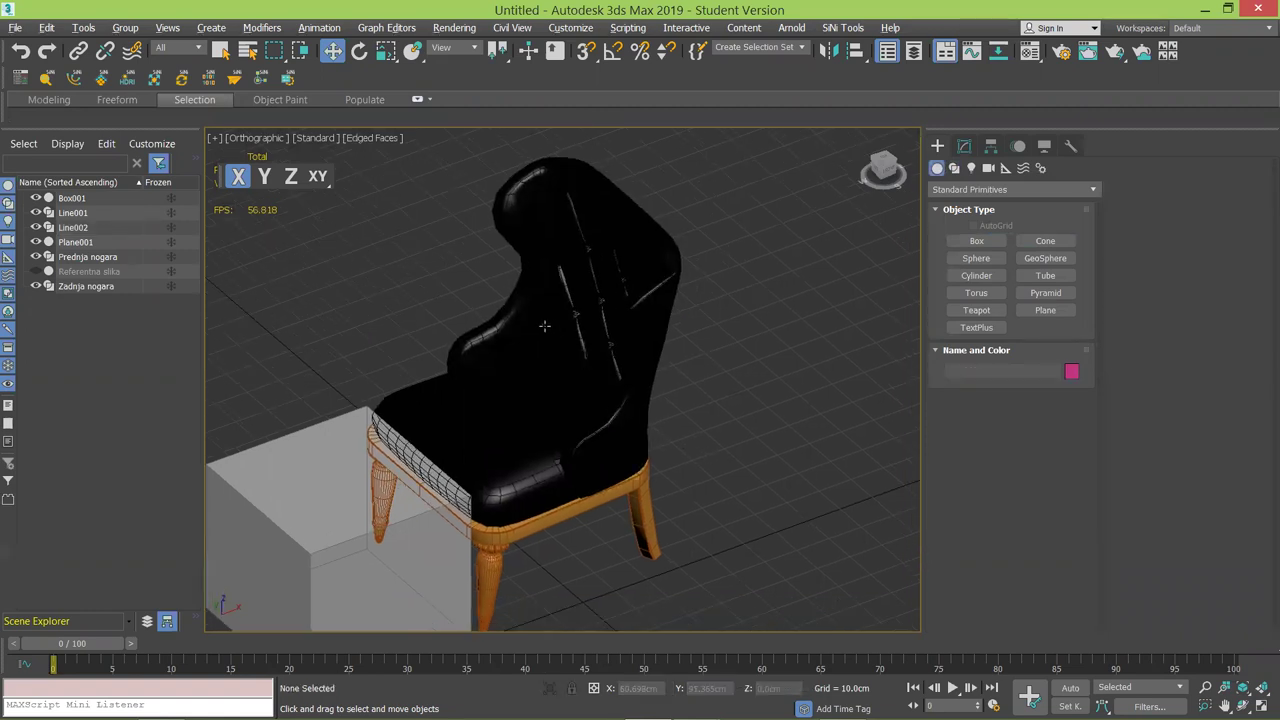
middle_drag(465, 331, 513, 366)
click(506, 215)
middle_drag(506, 215, 545, 369)
scroll(545, 369, up, 2)
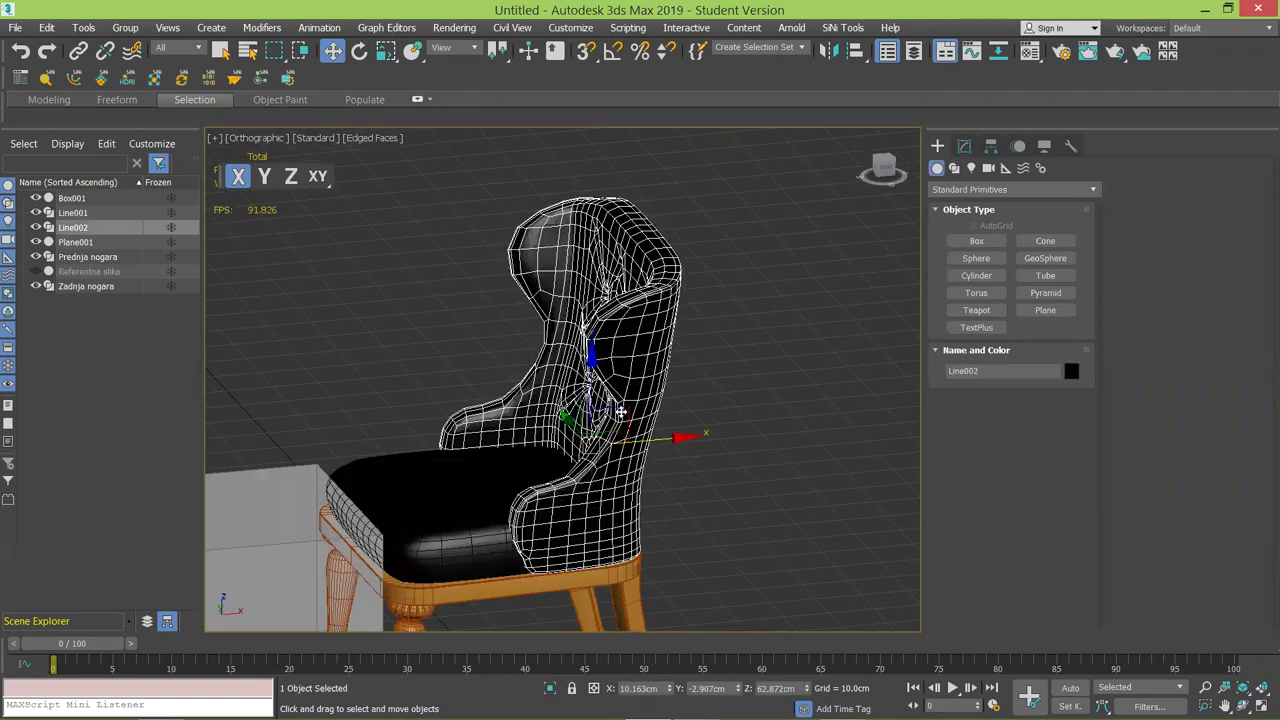